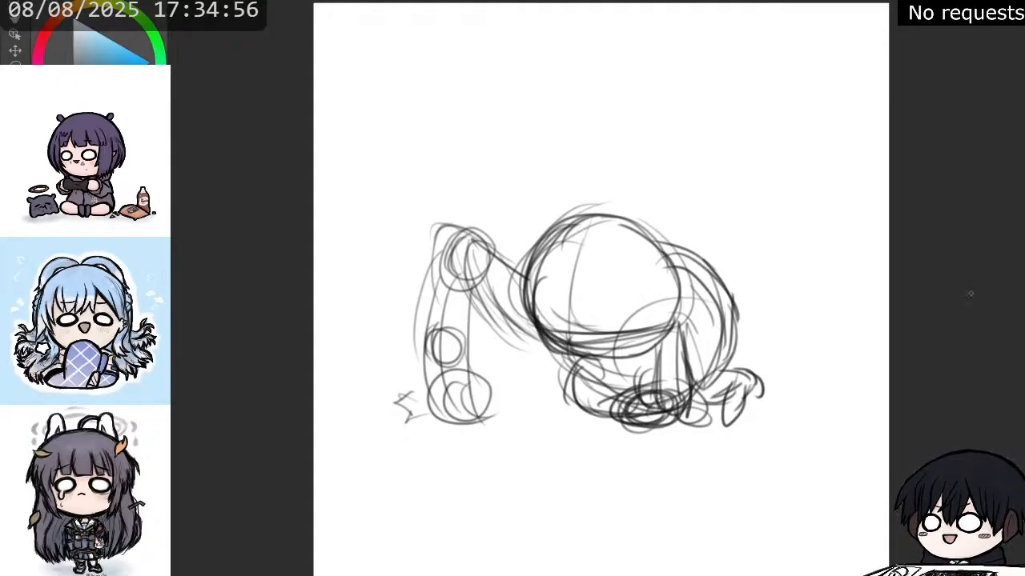
# Darken the head's circular outline and redraw the lower face guideline on the crouching figure, undoing the trial eye circle.
pyautogui.scroll(-1, 970, 293)
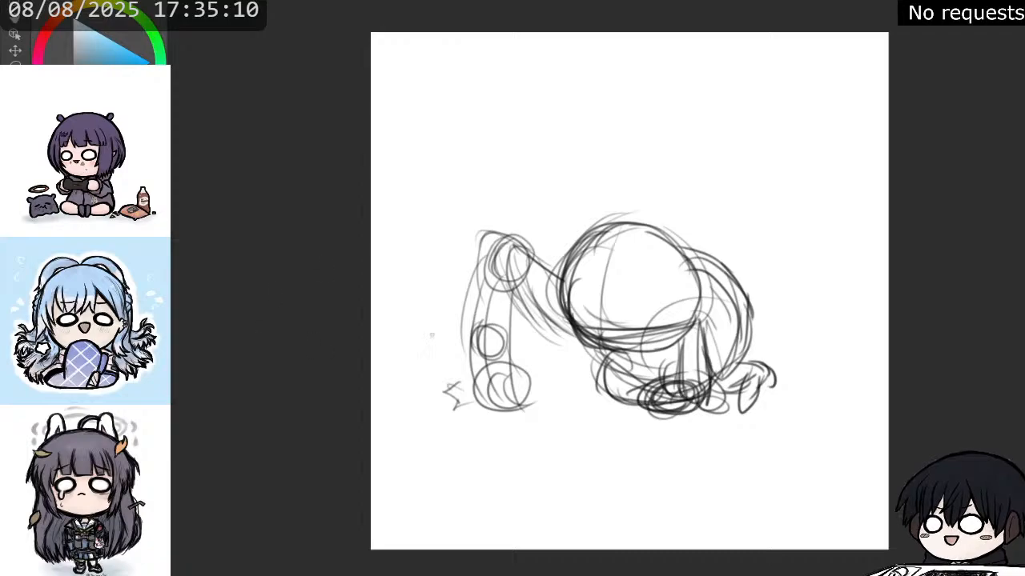
pyautogui.moveTo(566, 261)
pyautogui.mouseDown()
pyautogui.moveTo(561, 300)
pyautogui.moveTo(606, 340)
pyautogui.mouseUp()
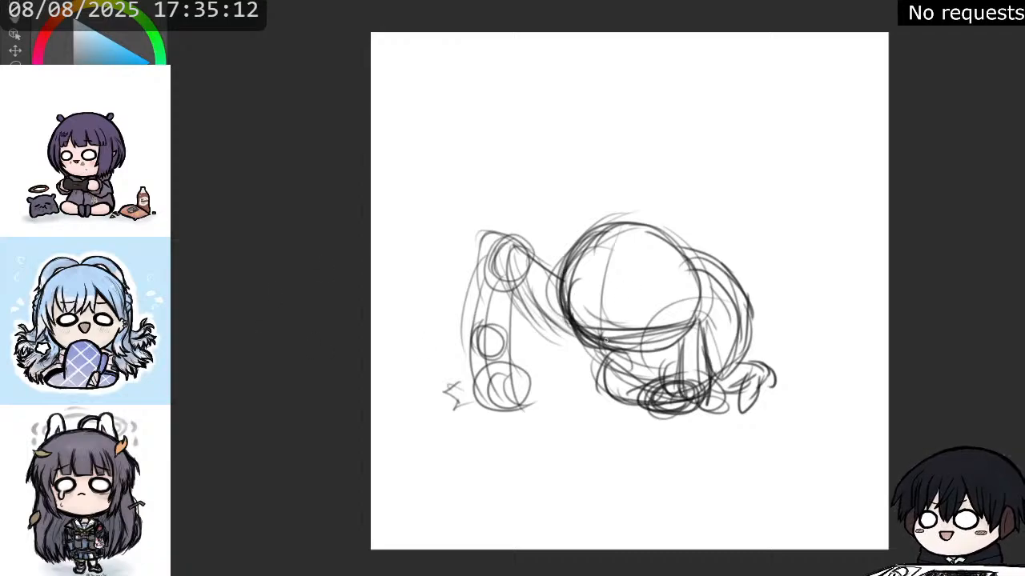
pyautogui.moveTo(571, 296); pyautogui.dragTo(618, 341)
pyautogui.moveTo(563, 313)
pyautogui.mouseDown()
pyautogui.moveTo(639, 353)
pyautogui.moveTo(616, 355)
pyautogui.moveTo(666, 345)
pyautogui.moveTo(691, 303)
pyautogui.moveTo(696, 274)
pyautogui.moveTo(619, 230)
pyautogui.moveTo(588, 249)
pyautogui.mouseUp()
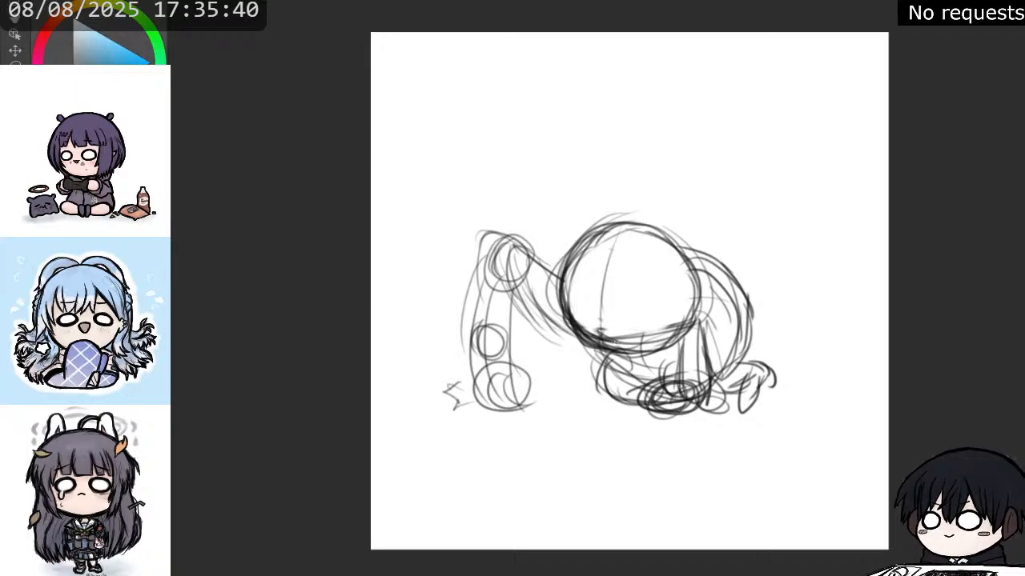
pyautogui.moveTo(589, 336); pyautogui.dragTo(672, 329)
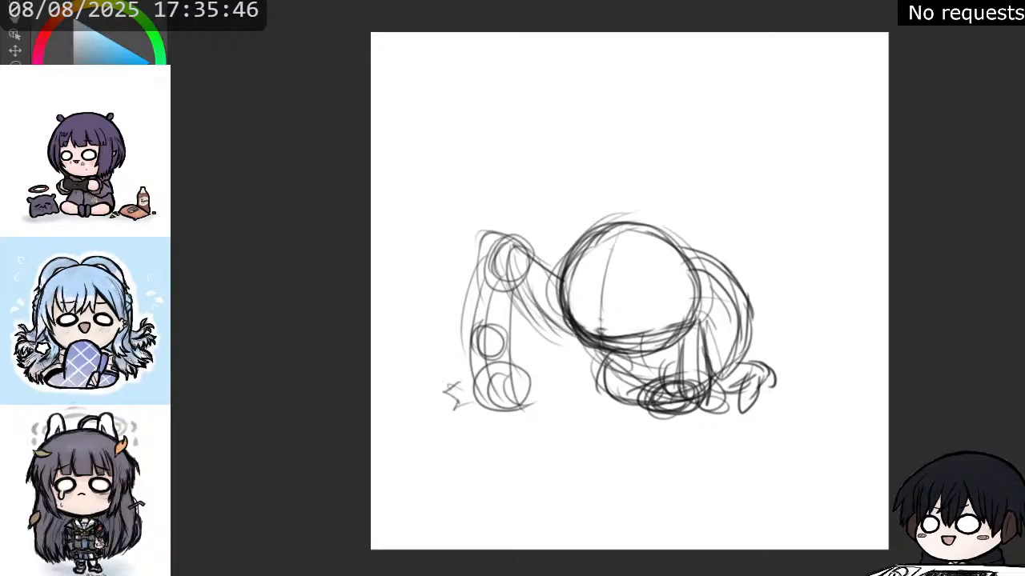
pyautogui.moveTo(576, 333)
pyautogui.mouseDown()
pyautogui.moveTo(621, 358)
pyautogui.moveTo(656, 341)
pyautogui.moveTo(629, 330)
pyautogui.moveTo(652, 336)
pyautogui.moveTo(641, 338)
pyautogui.mouseUp()
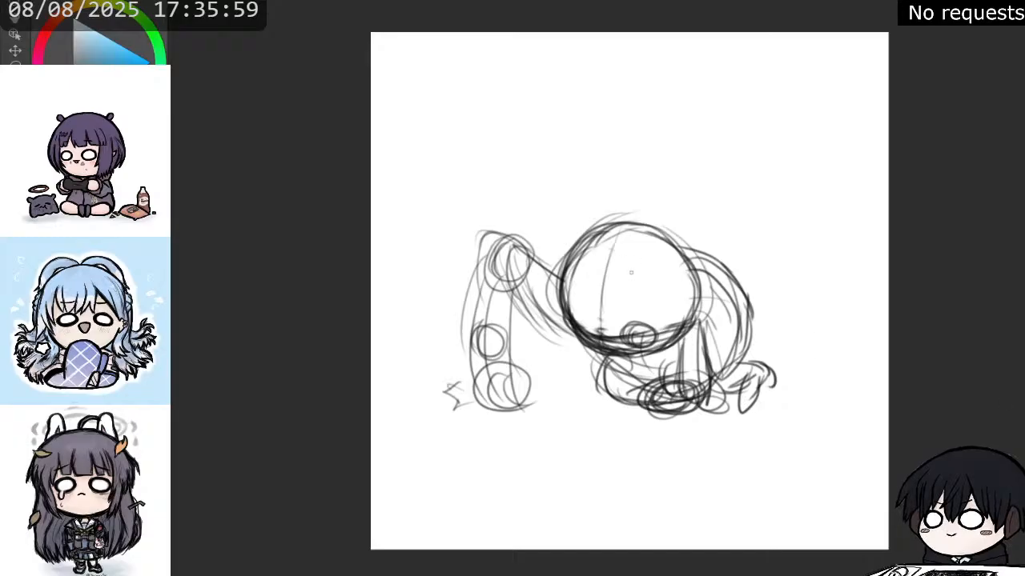
pyautogui.hotkey('ctrl', 'z')
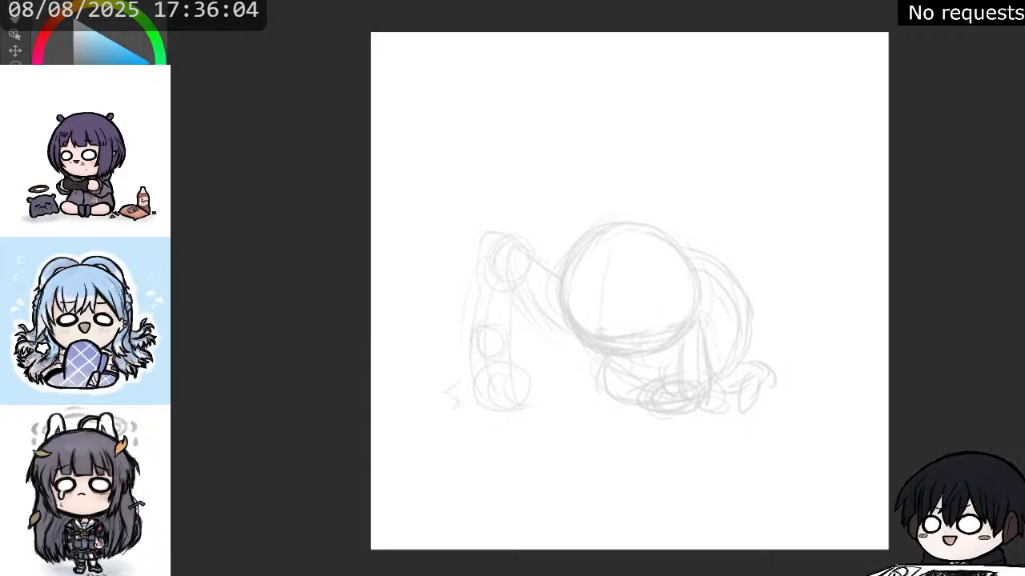
# Transform the faded rough sketch, enlarging the whole crouching figure slightly and repositioning it on the canvas.
pyautogui.scroll(-1, 495, 248)
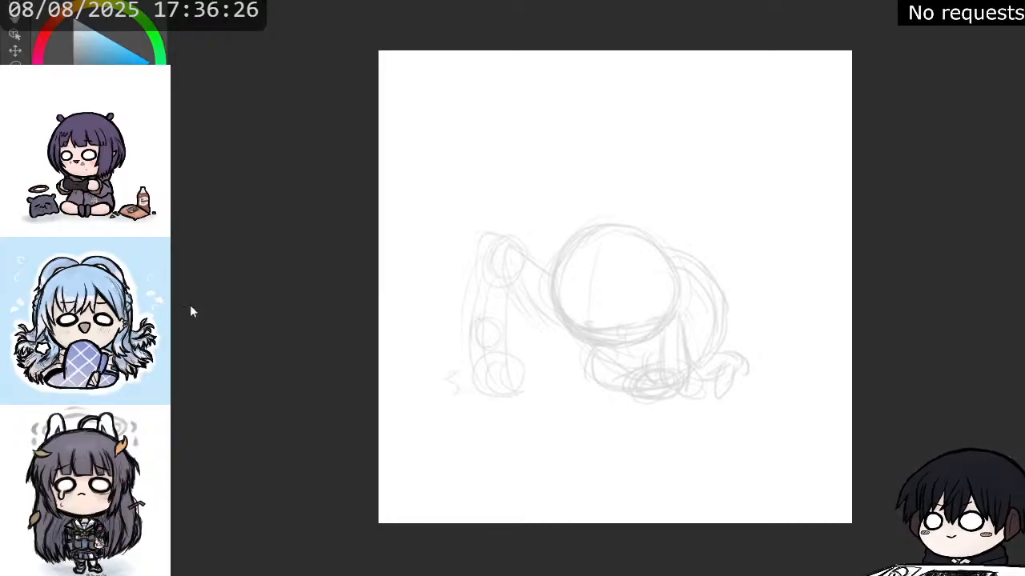
pyautogui.hotkey('ctrl', 't')
pyautogui.moveTo(750, 210); pyautogui.dragTo(840, 156)
pyautogui.moveTo(738, 245); pyautogui.dragTo(702, 275)
pyautogui.moveTo(807, 190); pyautogui.dragTo(788, 207)
pyautogui.moveTo(722, 265); pyautogui.dragTo(734, 262)
pyautogui.click(583, 457)
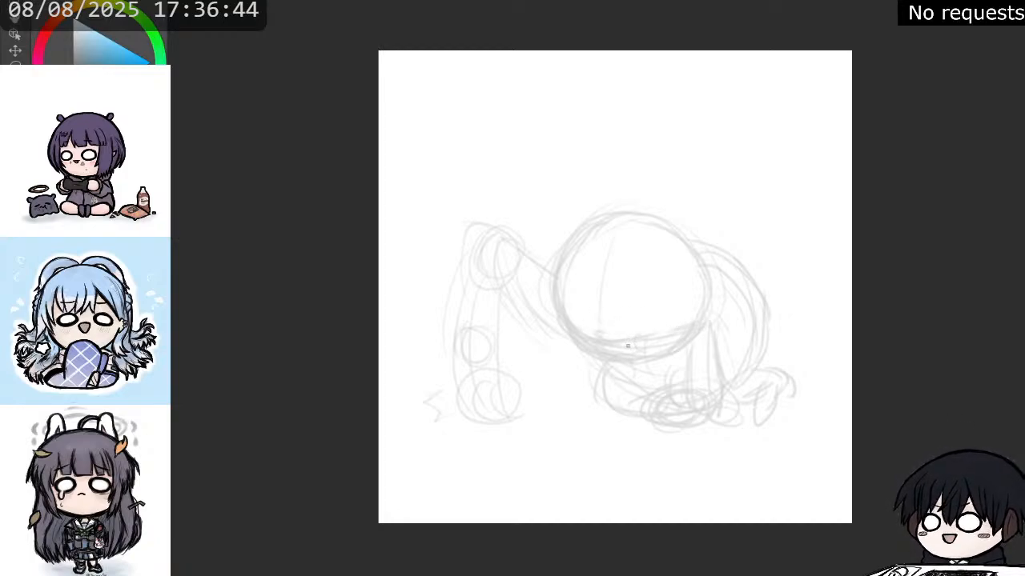
pyautogui.moveTo(635, 330)
pyautogui.mouseDown()
pyautogui.moveTo(632, 345)
pyautogui.moveTo(651, 329)
pyautogui.moveTo(626, 349)
pyautogui.moveTo(575, 336)
pyautogui.moveTo(587, 345)
pyautogui.moveTo(591, 327)
pyautogui.mouseUp()
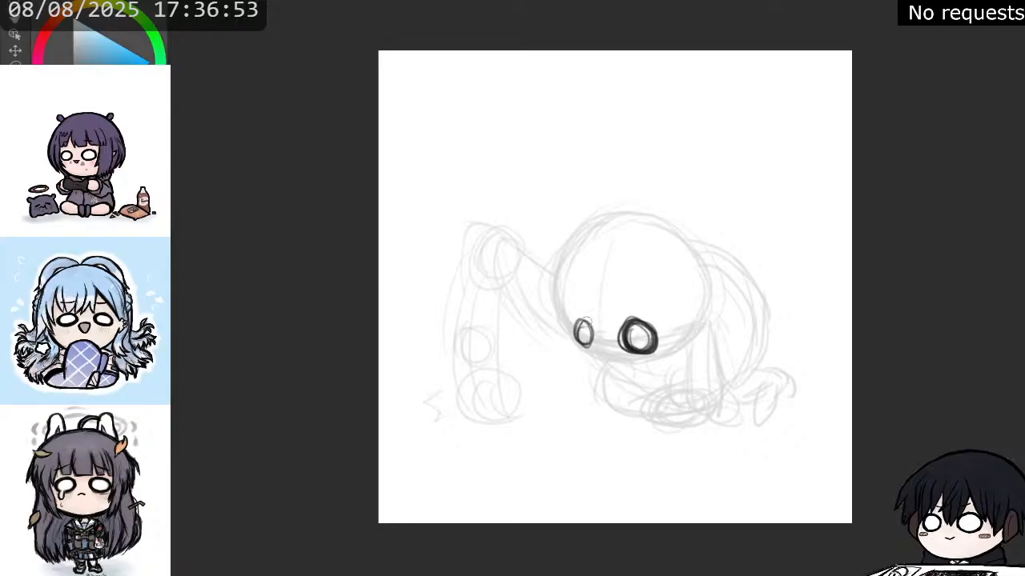
pyautogui.hotkey('ctrl', 'z')
pyautogui.hotkey('ctrl', 'z')
pyautogui.hotkey('ctrl', 'z')
pyautogui.hotkey('ctrl', 'z')
pyautogui.hotkey('ctrl', 'z')
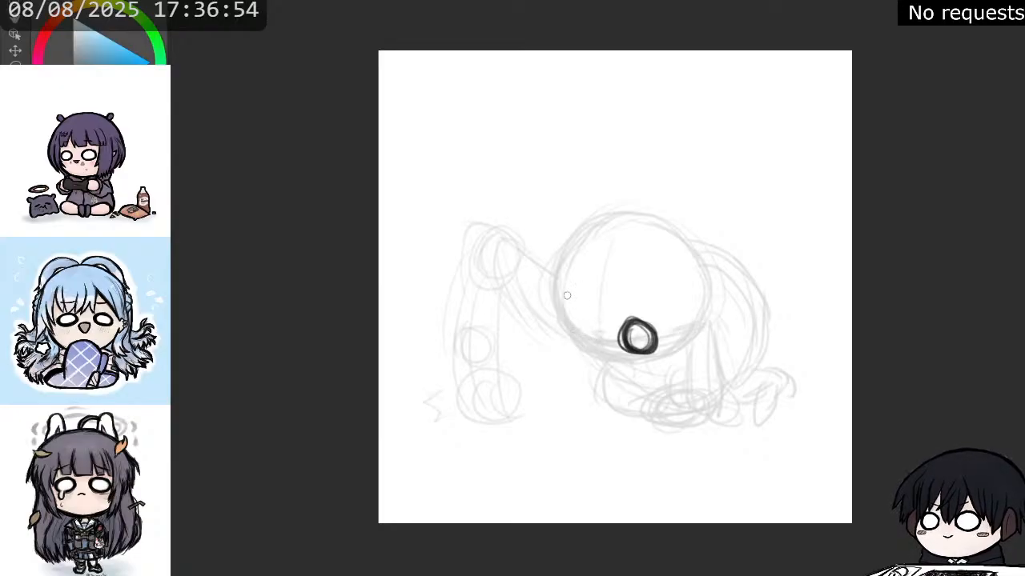
pyautogui.moveTo(574, 324)
pyautogui.mouseDown()
pyautogui.moveTo(581, 343)
pyautogui.moveTo(575, 316)
pyautogui.moveTo(601, 338)
pyautogui.moveTo(656, 352)
pyautogui.mouseUp()
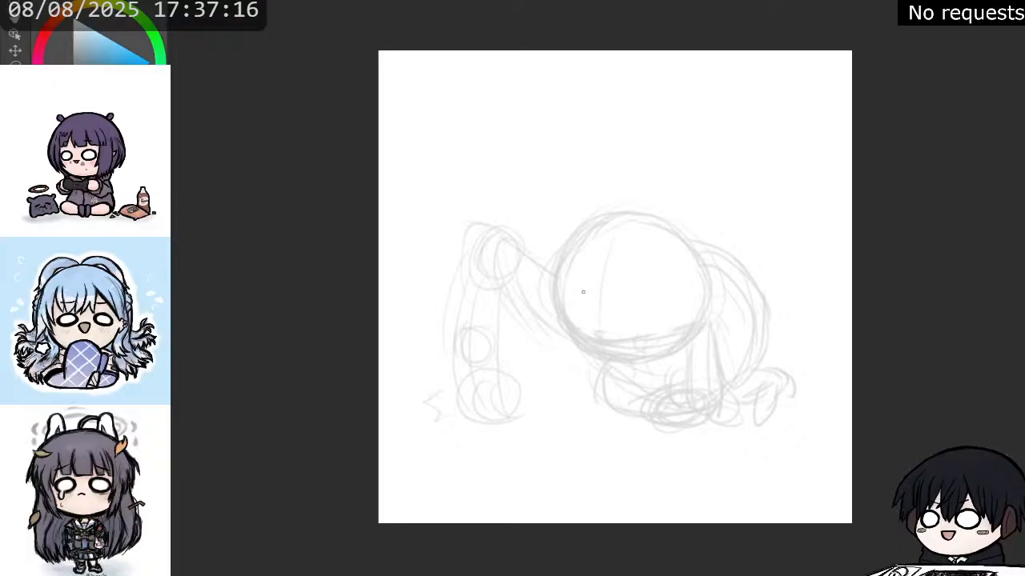
pyautogui.moveTo(555, 251); pyautogui.dragTo(553, 327)
pyautogui.moveTo(554, 275)
pyautogui.mouseDown()
pyautogui.moveTo(562, 330)
pyautogui.moveTo(548, 288)
pyautogui.moveTo(556, 323)
pyautogui.moveTo(550, 288)
pyautogui.moveTo(575, 311)
pyautogui.moveTo(548, 290)
pyautogui.moveTo(588, 338)
pyautogui.mouseUp()
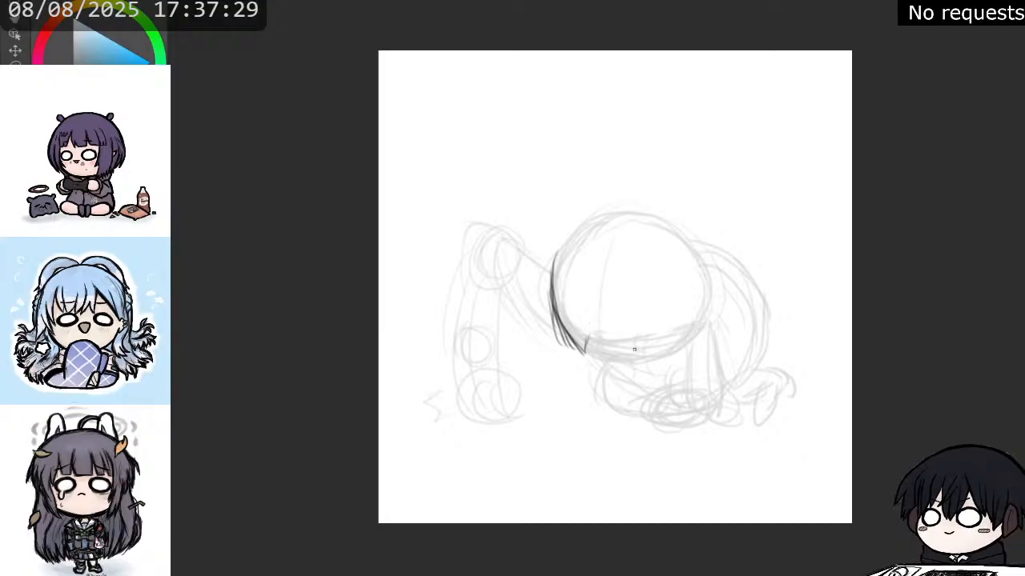
pyautogui.moveTo(634, 349)
pyautogui.mouseDown()
pyautogui.moveTo(655, 343)
pyautogui.moveTo(636, 333)
pyautogui.moveTo(625, 340)
pyautogui.moveTo(654, 342)
pyautogui.moveTo(626, 343)
pyautogui.mouseUp()
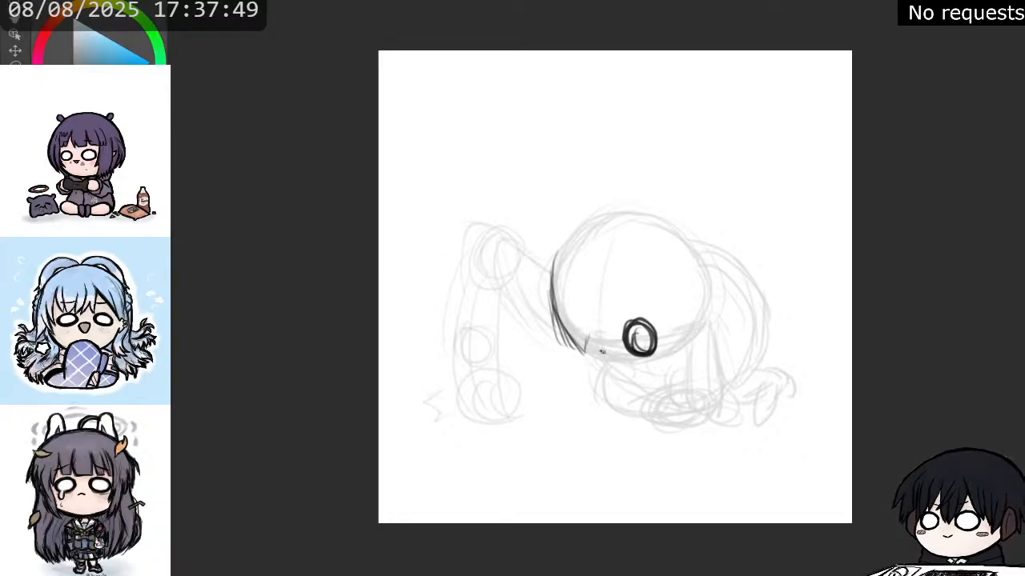
pyautogui.moveTo(602, 351); pyautogui.dragTo(605, 354)
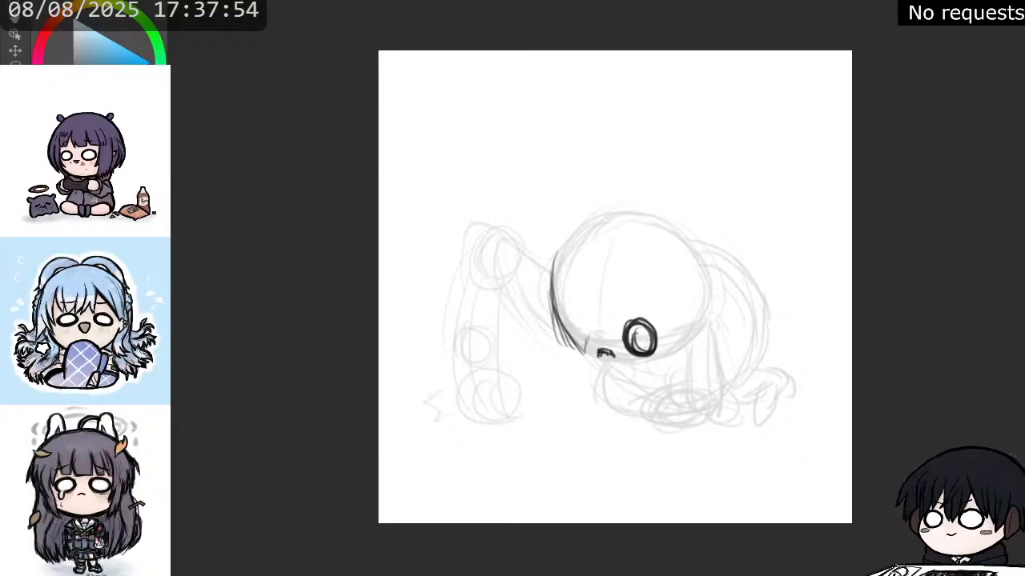
pyautogui.moveTo(596, 349)
pyautogui.mouseDown()
pyautogui.moveTo(570, 349)
pyautogui.moveTo(571, 325)
pyautogui.moveTo(583, 317)
pyautogui.moveTo(569, 338)
pyautogui.moveTo(587, 334)
pyautogui.moveTo(586, 321)
pyautogui.moveTo(612, 354)
pyautogui.moveTo(605, 361)
pyautogui.moveTo(616, 363)
pyautogui.moveTo(642, 306)
pyautogui.mouseUp()
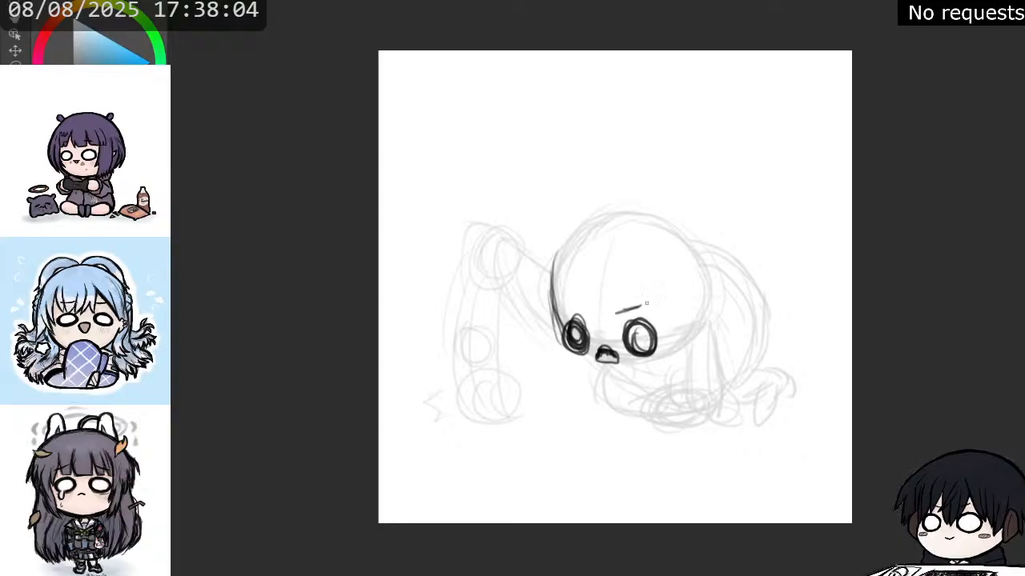
pyautogui.moveTo(575, 303)
pyautogui.mouseDown()
pyautogui.moveTo(588, 312)
pyautogui.moveTo(558, 332)
pyautogui.moveTo(591, 365)
pyautogui.moveTo(640, 366)
pyautogui.mouseUp()
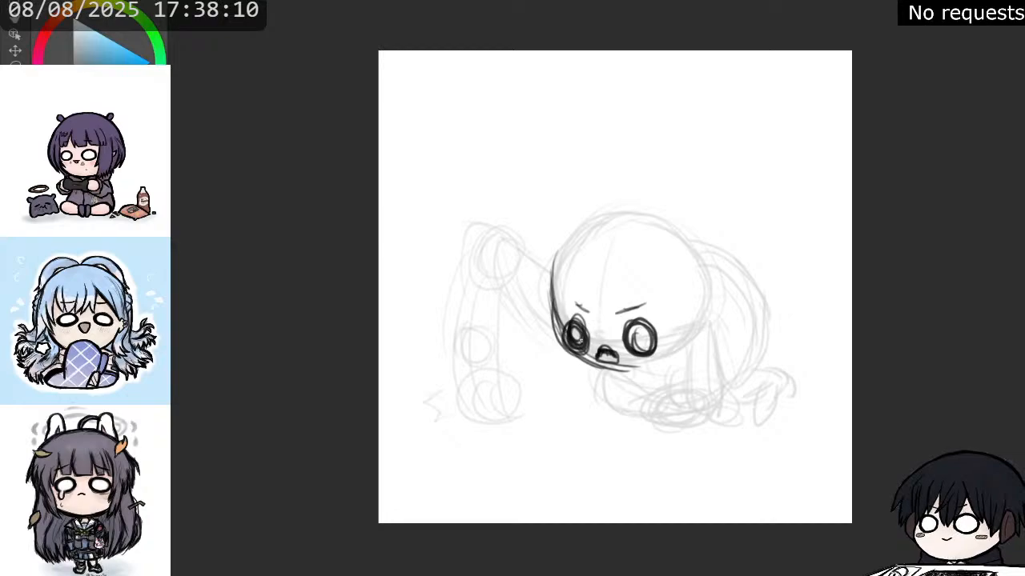
pyautogui.press('Delete')
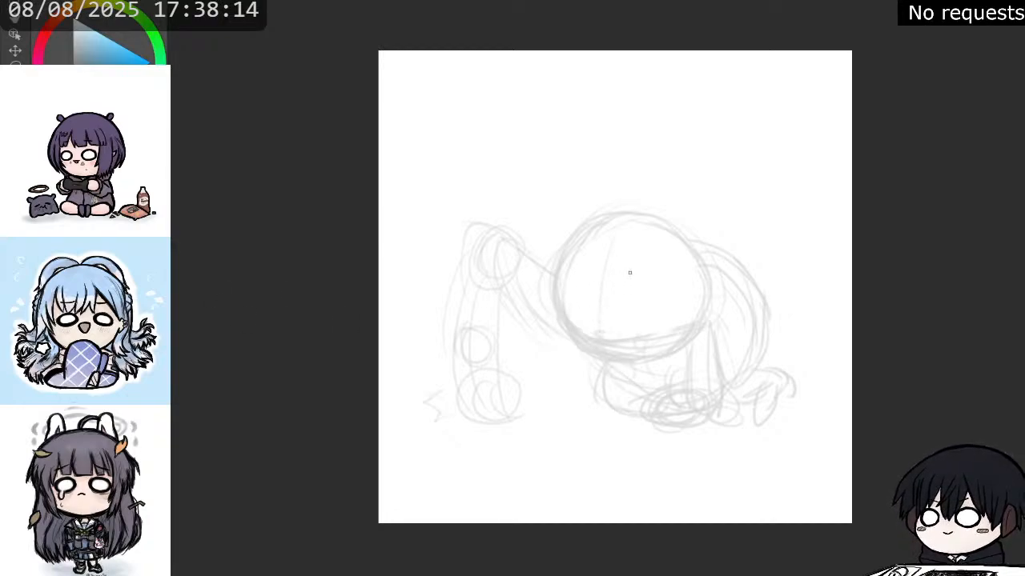
# Sketch the parting of the bangs and the hair strands over the right side of the face.
pyautogui.moveTo(647, 256); pyautogui.dragTo(604, 339)
pyautogui.moveTo(636, 289)
pyautogui.mouseDown()
pyautogui.moveTo(648, 248)
pyautogui.moveTo(664, 301)
pyautogui.mouseUp()
pyautogui.moveTo(646, 251); pyautogui.dragTo(675, 314)
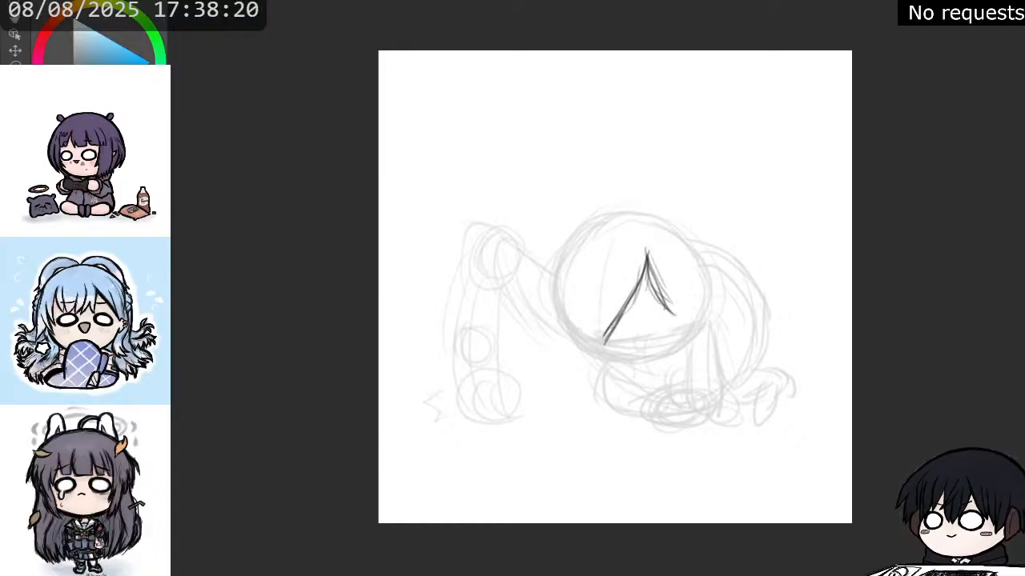
pyautogui.moveTo(655, 251)
pyautogui.mouseDown()
pyautogui.moveTo(668, 319)
pyautogui.moveTo(683, 329)
pyautogui.mouseUp()
pyautogui.moveTo(684, 287); pyautogui.dragTo(683, 319)
pyautogui.moveTo(685, 258); pyautogui.dragTo(679, 338)
pyautogui.moveTo(687, 296)
pyautogui.mouseDown()
pyautogui.moveTo(668, 351)
pyautogui.moveTo(702, 318)
pyautogui.moveTo(709, 277)
pyautogui.mouseUp()
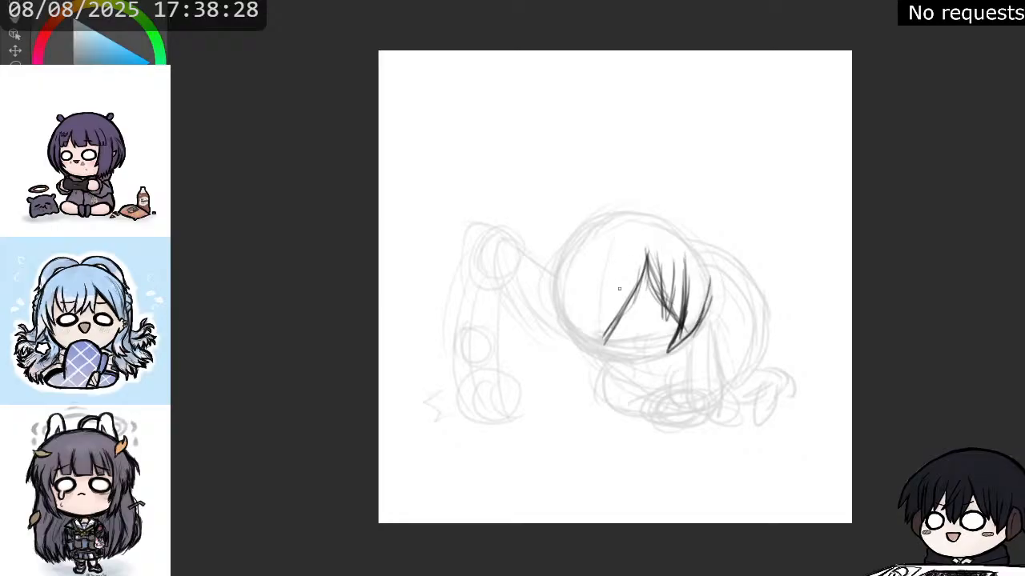
# Fill in the left bangs with long vertical strands from the parting to the head's left edge.
pyautogui.moveTo(629, 303); pyautogui.dragTo(613, 328)
pyautogui.moveTo(594, 286); pyautogui.dragTo(597, 331)
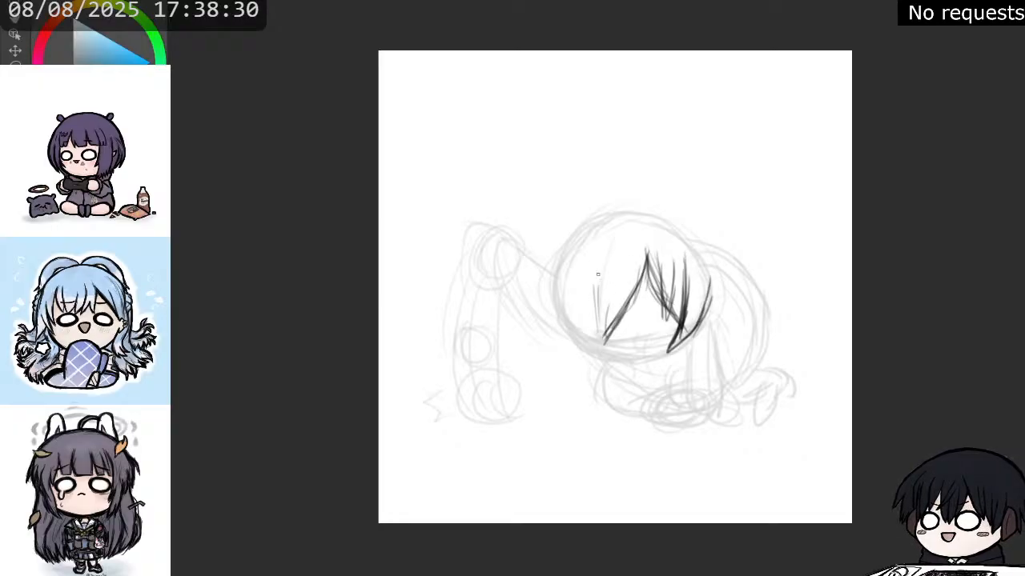
pyautogui.moveTo(598, 268); pyautogui.dragTo(597, 341)
pyautogui.moveTo(617, 296)
pyautogui.mouseDown()
pyautogui.moveTo(605, 337)
pyautogui.moveTo(592, 343)
pyautogui.mouseUp()
pyautogui.moveTo(592, 299); pyautogui.dragTo(571, 348)
pyautogui.moveTo(578, 267); pyautogui.dragTo(565, 331)
pyautogui.moveTo(566, 293); pyautogui.dragTo(560, 341)
pyautogui.moveTo(561, 265); pyautogui.dragTo(554, 327)
pyautogui.moveTo(555, 279); pyautogui.dragTo(554, 338)
pyautogui.moveTo(556, 279); pyautogui.dragTo(548, 336)
pyautogui.moveTo(556, 293); pyautogui.dragTo(550, 346)
pyautogui.moveTo(568, 321)
pyautogui.mouseDown()
pyautogui.moveTo(557, 351)
pyautogui.moveTo(565, 344)
pyautogui.mouseUp()
pyautogui.moveTo(567, 304); pyautogui.dragTo(562, 336)
# Add pointed tips to the lower left bangs and thicken the strands on both sides of the face opening.
pyautogui.moveTo(582, 324)
pyautogui.mouseDown()
pyautogui.moveTo(568, 357)
pyautogui.moveTo(583, 359)
pyautogui.moveTo(565, 358)
pyautogui.moveTo(609, 360)
pyautogui.mouseUp()
pyautogui.moveTo(591, 319); pyautogui.dragTo(586, 353)
pyautogui.moveTo(602, 330); pyautogui.dragTo(594, 355)
pyautogui.moveTo(606, 301); pyautogui.dragTo(607, 349)
pyautogui.moveTo(639, 290)
pyautogui.mouseDown()
pyautogui.moveTo(618, 343)
pyautogui.moveTo(624, 328)
pyautogui.mouseUp()
pyautogui.moveTo(647, 268)
pyautogui.mouseDown()
pyautogui.moveTo(636, 311)
pyautogui.moveTo(676, 329)
pyautogui.mouseUp()
pyautogui.moveTo(650, 293)
pyautogui.mouseDown()
pyautogui.moveTo(683, 320)
pyautogui.moveTo(681, 352)
pyautogui.mouseUp()
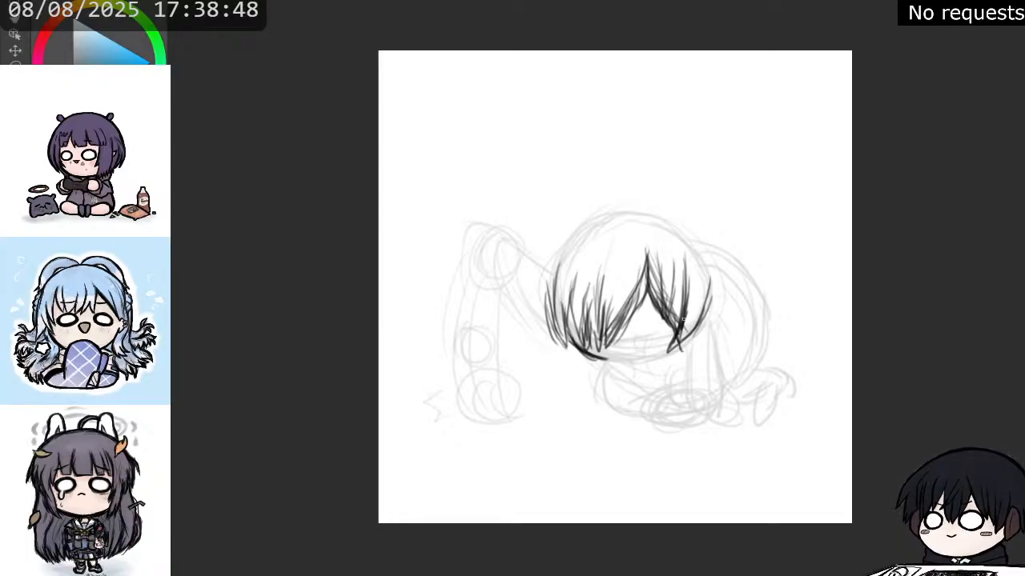
# Draw the chin curve between the side strands and sketch an arc across the top of the bangs.
pyautogui.moveTo(682, 309)
pyautogui.mouseDown()
pyautogui.moveTo(685, 352)
pyautogui.moveTo(671, 353)
pyautogui.mouseUp()
pyautogui.moveTo(685, 328); pyautogui.dragTo(663, 357)
pyautogui.moveTo(597, 359)
pyautogui.mouseDown()
pyautogui.moveTo(670, 355)
pyautogui.moveTo(635, 363)
pyautogui.moveTo(677, 342)
pyautogui.mouseUp()
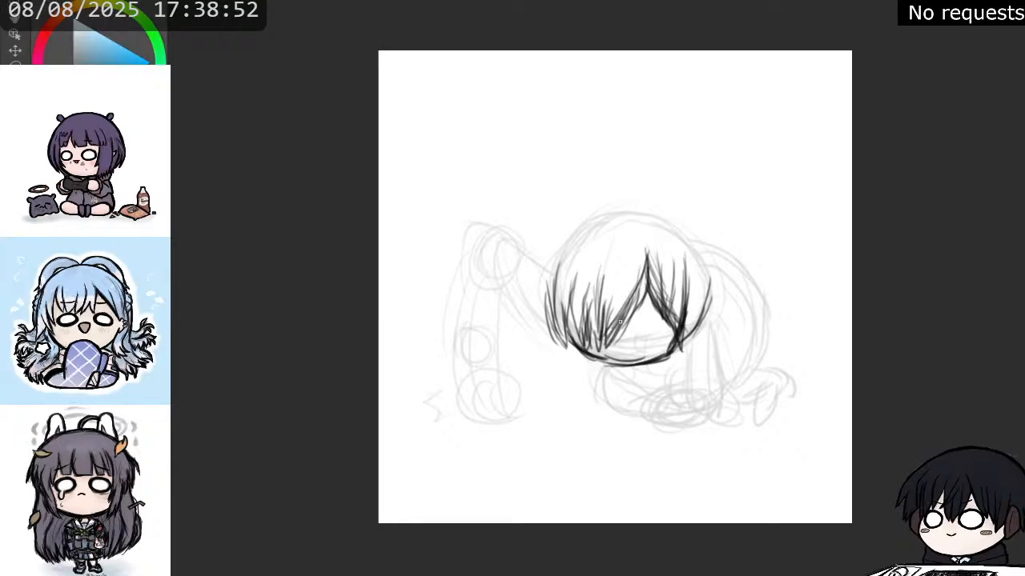
pyautogui.moveTo(642, 302)
pyautogui.mouseDown()
pyautogui.moveTo(599, 355)
pyautogui.moveTo(625, 332)
pyautogui.mouseUp()
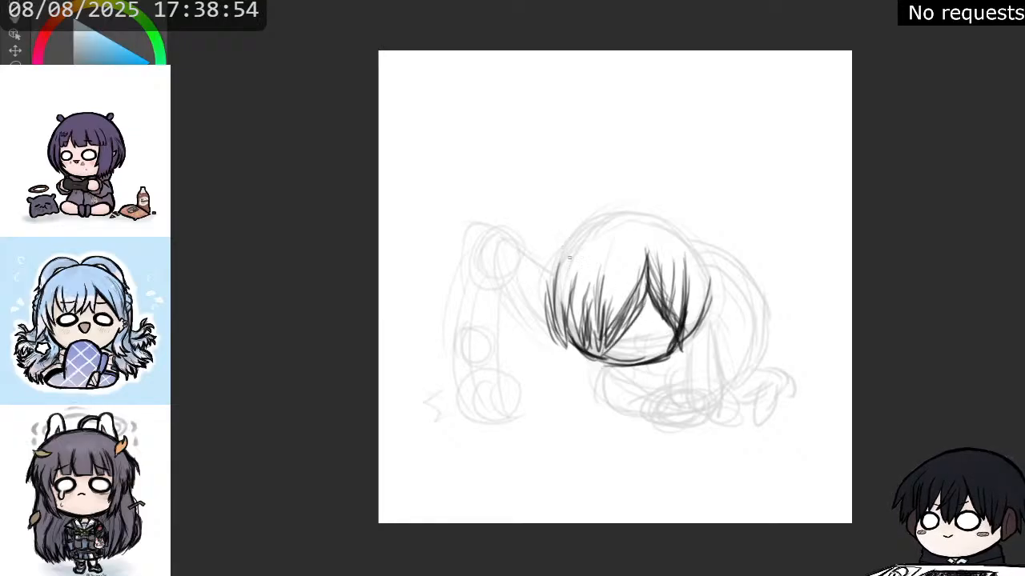
pyautogui.moveTo(570, 257); pyautogui.dragTo(641, 231)
pyautogui.moveTo(553, 277)
pyautogui.mouseDown()
pyautogui.moveTo(625, 230)
pyautogui.moveTo(650, 237)
pyautogui.mouseUp()
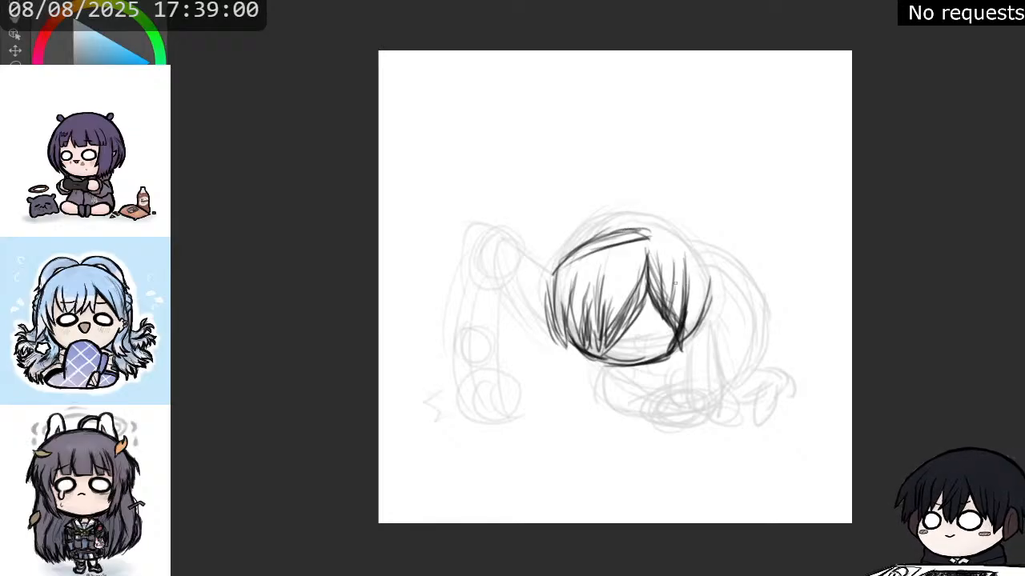
# Sketch a rounded ear over the right side hair, erasing the strands that overlap it.
pyautogui.moveTo(675, 279); pyautogui.dragTo(666, 306)
pyautogui.moveTo(673, 278)
pyautogui.mouseDown()
pyautogui.moveTo(667, 311)
pyautogui.moveTo(694, 289)
pyautogui.moveTo(666, 307)
pyautogui.moveTo(676, 313)
pyautogui.moveTo(687, 291)
pyautogui.moveTo(676, 307)
pyautogui.mouseUp()
pyautogui.press('e')
pyautogui.press('p')
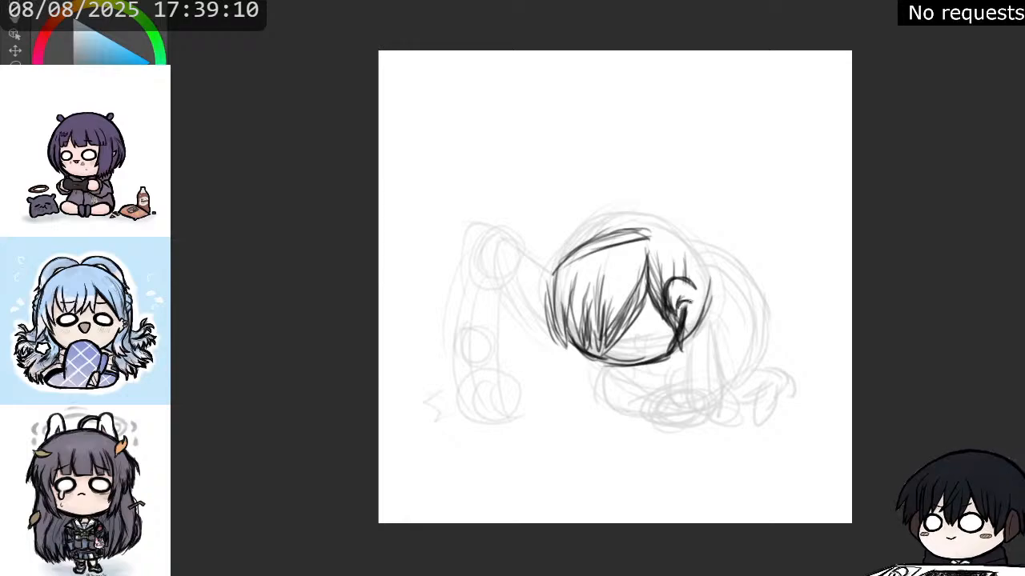
pyautogui.moveTo(686, 295)
pyautogui.mouseDown()
pyautogui.moveTo(697, 305)
pyautogui.moveTo(666, 289)
pyautogui.moveTo(673, 313)
pyautogui.mouseUp()
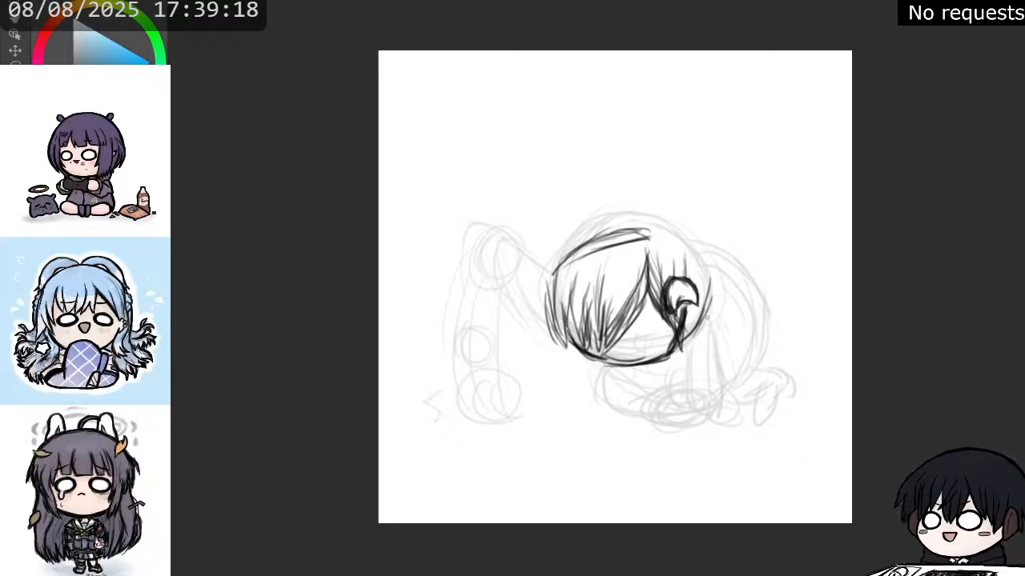
# Replace the arc above the bangs with a shaded headband and add a two-pointed ribbon bow on top.
pyautogui.moveTo(684, 351)
pyautogui.mouseDown()
pyautogui.moveTo(706, 286)
pyautogui.moveTo(690, 240)
pyautogui.moveTo(588, 253)
pyautogui.moveTo(628, 228)
pyautogui.moveTo(640, 234)
pyautogui.moveTo(620, 240)
pyautogui.moveTo(628, 249)
pyautogui.moveTo(556, 273)
pyautogui.moveTo(588, 240)
pyautogui.moveTo(627, 225)
pyautogui.moveTo(642, 224)
pyautogui.moveTo(570, 252)
pyautogui.moveTo(626, 228)
pyautogui.moveTo(652, 231)
pyautogui.moveTo(626, 231)
pyautogui.moveTo(637, 226)
pyautogui.moveTo(676, 247)
pyautogui.moveTo(666, 238)
pyautogui.moveTo(681, 233)
pyautogui.moveTo(622, 218)
pyautogui.moveTo(581, 234)
pyautogui.moveTo(567, 253)
pyautogui.moveTo(591, 231)
pyautogui.moveTo(573, 245)
pyautogui.mouseUp()
pyautogui.press('e')
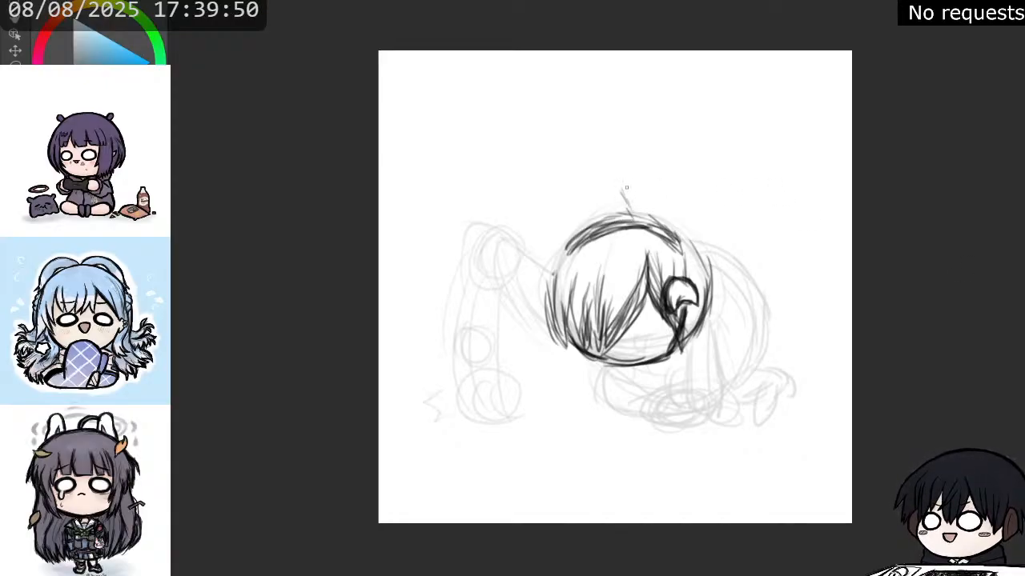
pyautogui.moveTo(626, 187)
pyautogui.mouseDown()
pyautogui.moveTo(632, 210)
pyautogui.moveTo(616, 172)
pyautogui.moveTo(615, 197)
pyautogui.moveTo(631, 219)
pyautogui.moveTo(623, 165)
pyautogui.moveTo(637, 205)
pyautogui.moveTo(637, 183)
pyautogui.moveTo(624, 166)
pyautogui.moveTo(626, 210)
pyautogui.moveTo(690, 201)
pyautogui.moveTo(648, 219)
pyautogui.moveTo(687, 199)
pyautogui.moveTo(642, 209)
pyautogui.moveTo(691, 195)
pyautogui.moveTo(594, 205)
pyautogui.moveTo(552, 248)
pyautogui.moveTo(544, 276)
pyautogui.mouseUp()
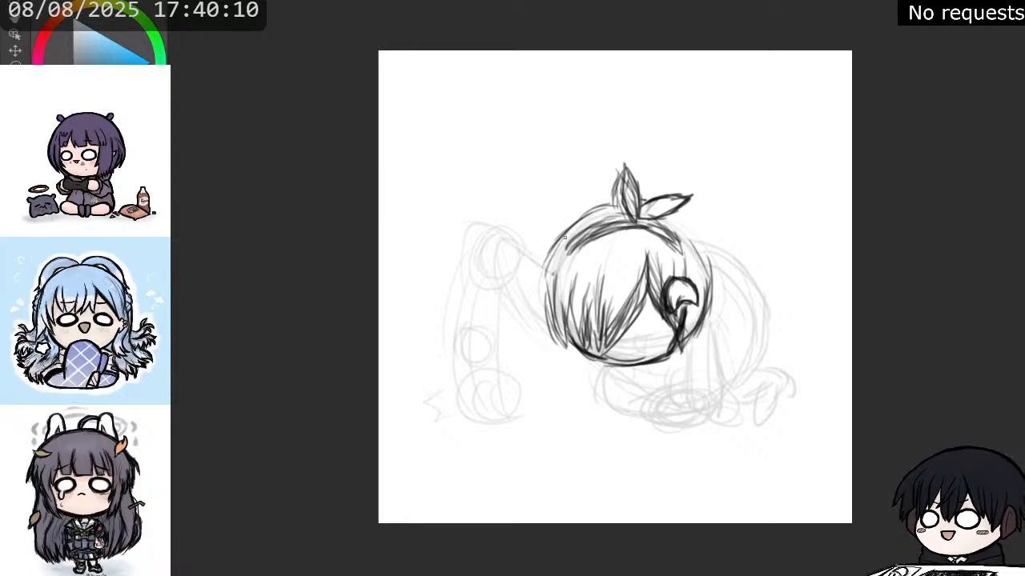
# Sketch the outer hair contour around the head, from the headband down the left and right sides.
pyautogui.moveTo(562, 237); pyautogui.dragTo(541, 284)
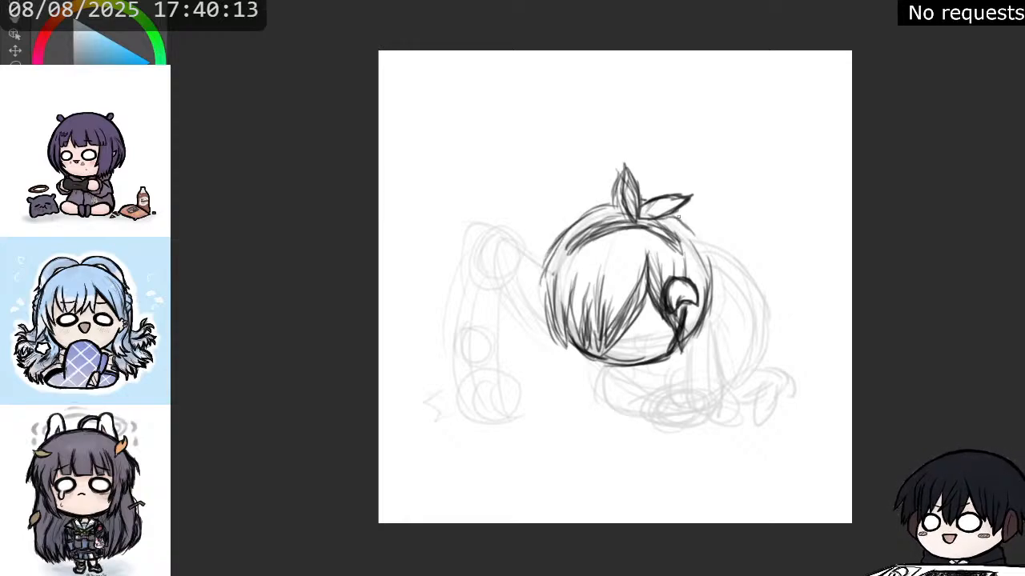
pyautogui.moveTo(679, 216); pyautogui.dragTo(716, 280)
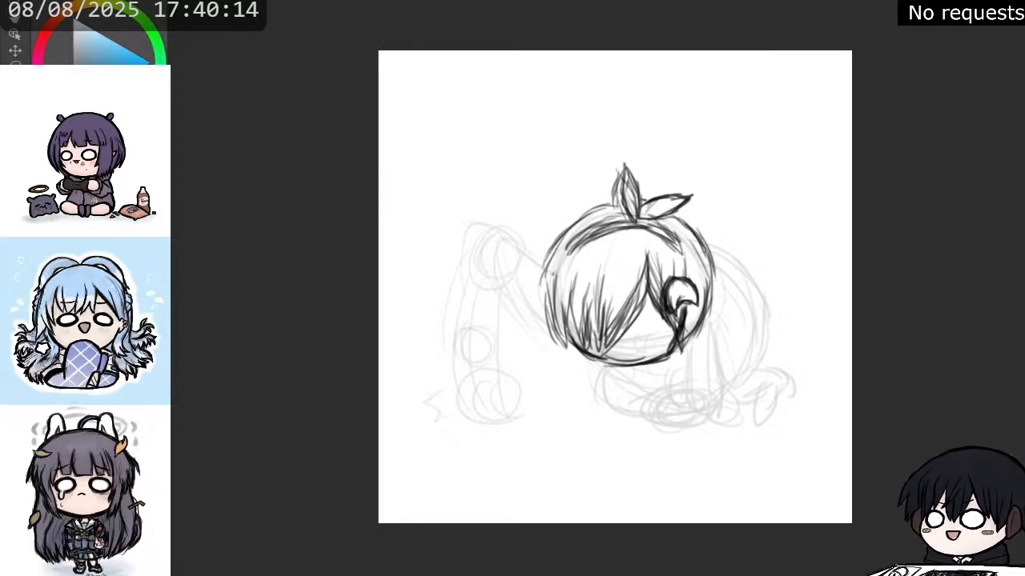
pyautogui.moveTo(698, 239); pyautogui.dragTo(721, 286)
pyautogui.moveTo(683, 229)
pyautogui.mouseDown()
pyautogui.moveTo(713, 252)
pyautogui.moveTo(717, 276)
pyautogui.mouseUp()
pyautogui.moveTo(704, 248); pyautogui.dragTo(722, 301)
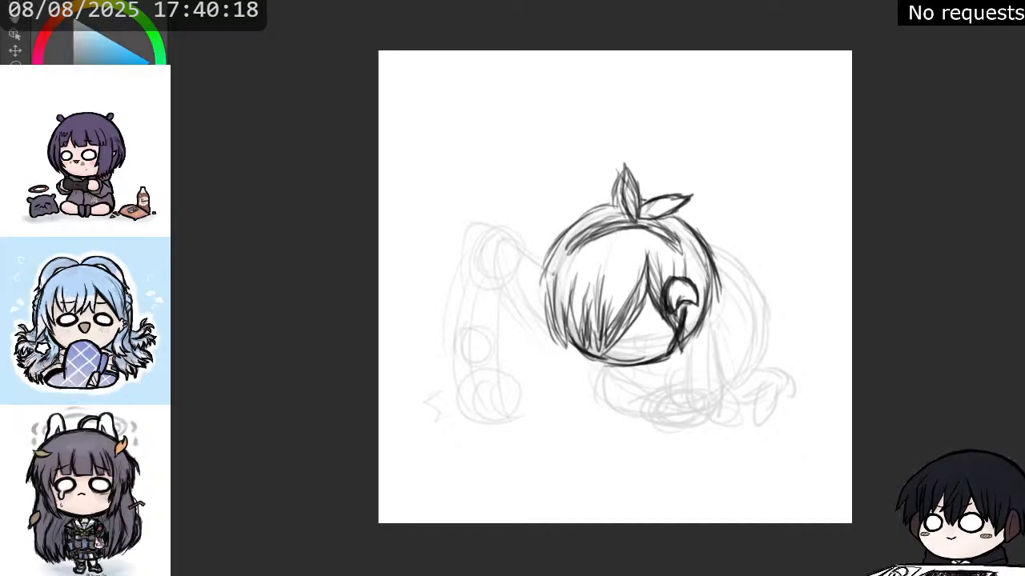
pyautogui.moveTo(706, 267); pyautogui.dragTo(716, 337)
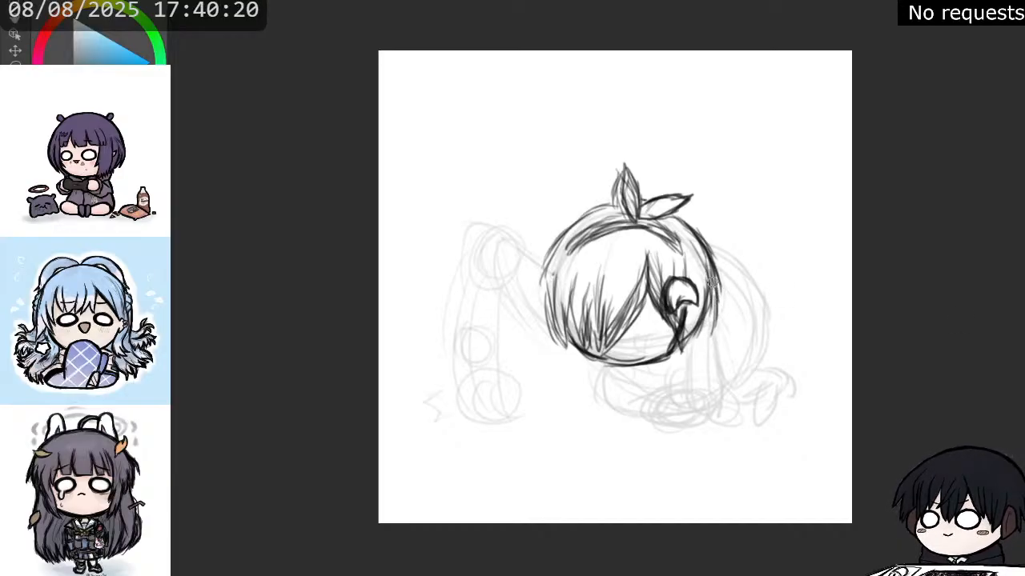
# Add inner hair strands behind the ear and a long lock running down below the right side of the head.
pyautogui.moveTo(712, 282); pyautogui.dragTo(705, 316)
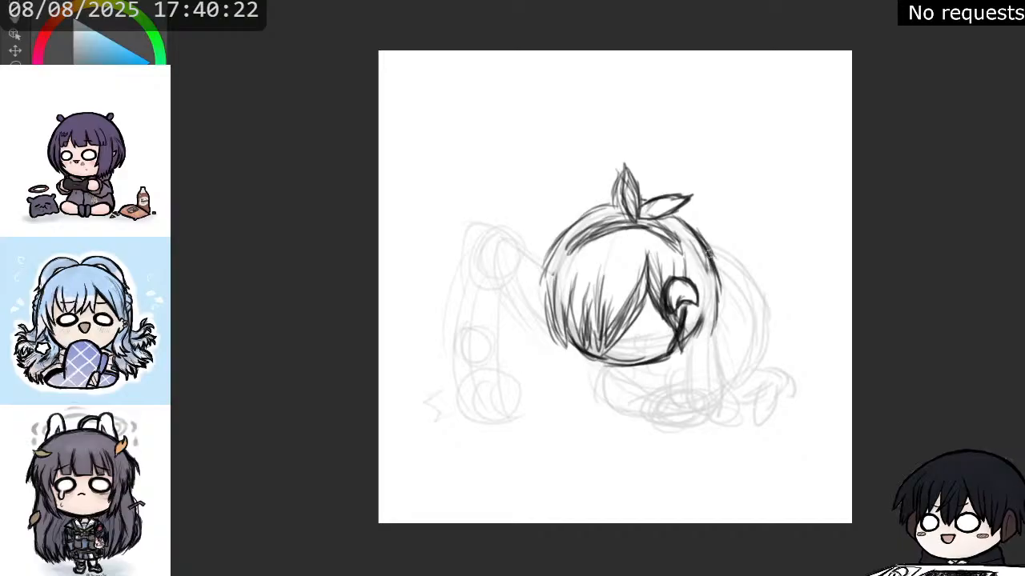
pyautogui.moveTo(693, 249); pyautogui.dragTo(704, 274)
pyautogui.moveTo(699, 253); pyautogui.dragTo(705, 280)
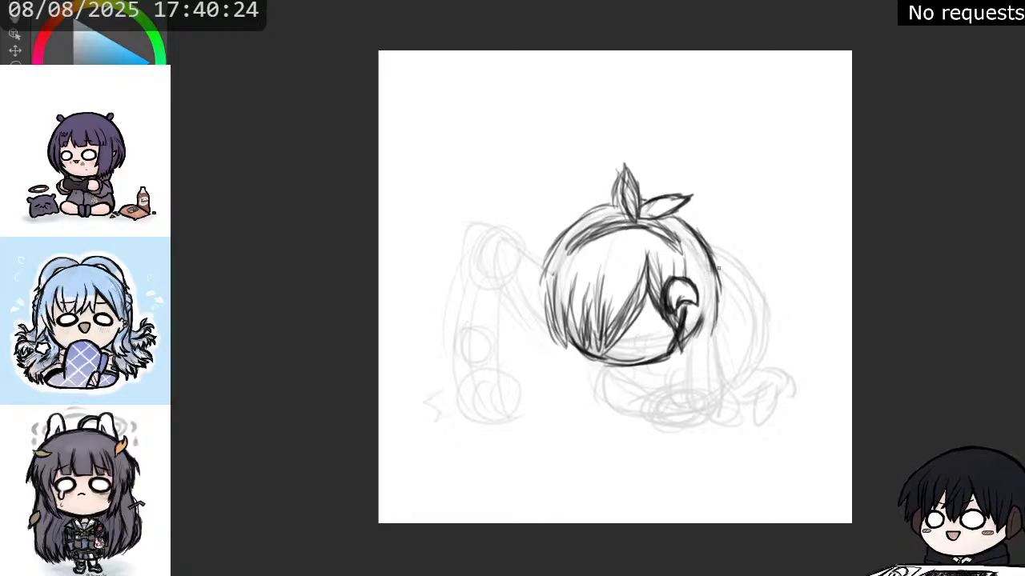
pyautogui.moveTo(677, 215)
pyautogui.mouseDown()
pyautogui.moveTo(709, 243)
pyautogui.moveTo(724, 327)
pyautogui.moveTo(720, 349)
pyautogui.moveTo(693, 370)
pyautogui.mouseUp()
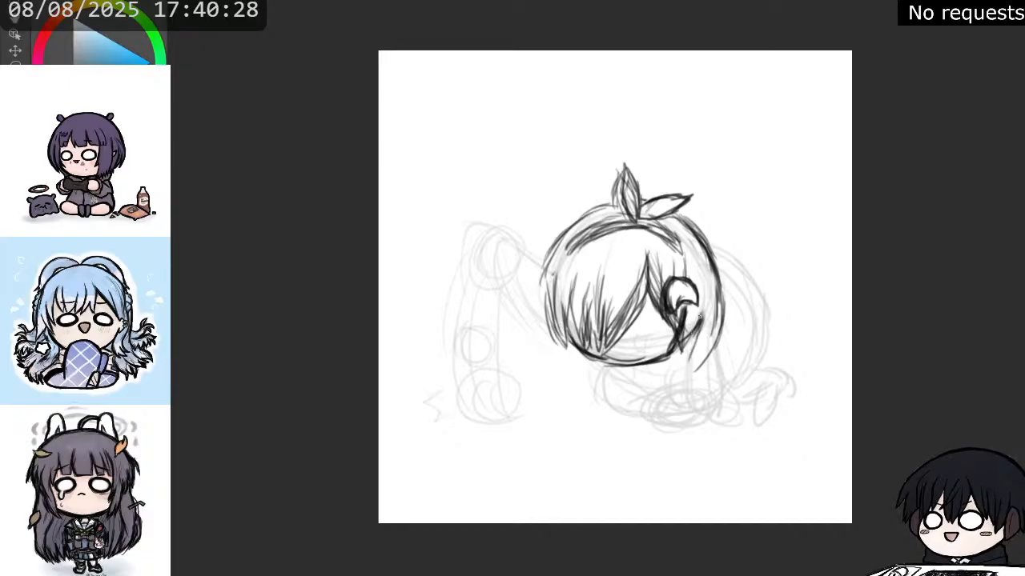
# Extend the long lock below the right side of the head with layered strands tapering to a pointed tip.
pyautogui.moveTo(698, 317); pyautogui.dragTo(677, 386)
pyautogui.moveTo(689, 343); pyautogui.dragTo(677, 410)
pyautogui.moveTo(690, 392); pyautogui.dragTo(684, 420)
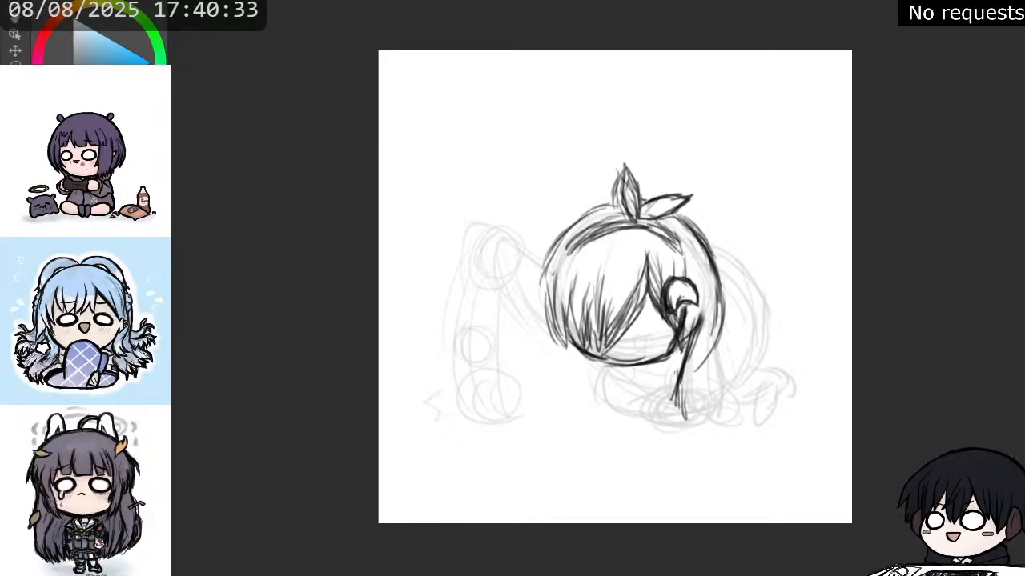
pyautogui.moveTo(675, 373)
pyautogui.mouseDown()
pyautogui.moveTo(666, 412)
pyautogui.moveTo(682, 410)
pyautogui.mouseUp()
pyautogui.moveTo(709, 362); pyautogui.dragTo(690, 400)
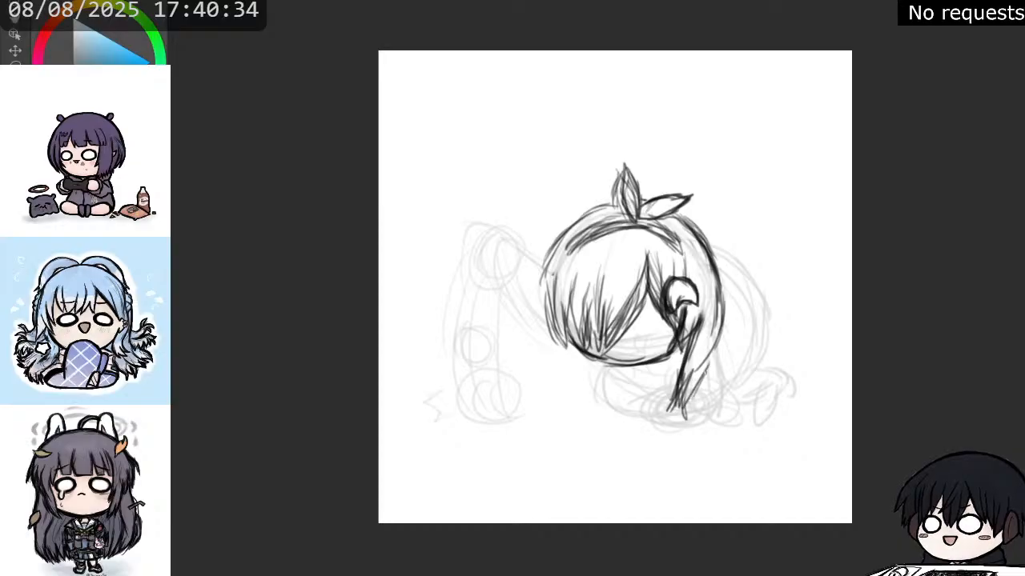
pyautogui.moveTo(718, 339); pyautogui.dragTo(693, 402)
pyautogui.moveTo(703, 297); pyautogui.dragTo(724, 348)
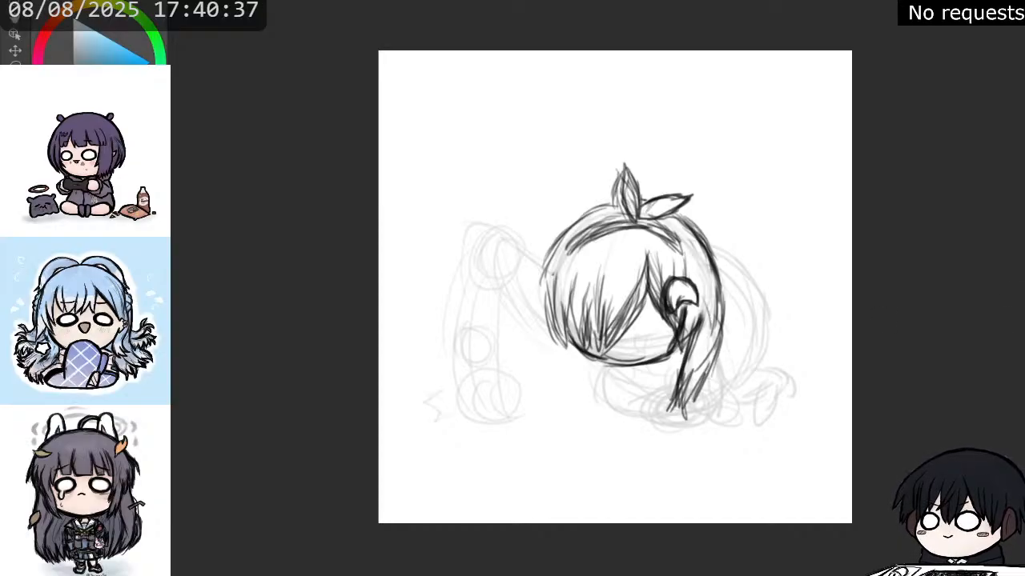
# Sketch a round, shaded bun with a small tie at the head's upper left and add side strands beneath it.
pyautogui.moveTo(548, 248)
pyautogui.mouseDown()
pyautogui.moveTo(536, 229)
pyautogui.moveTo(530, 270)
pyautogui.moveTo(554, 235)
pyautogui.mouseUp()
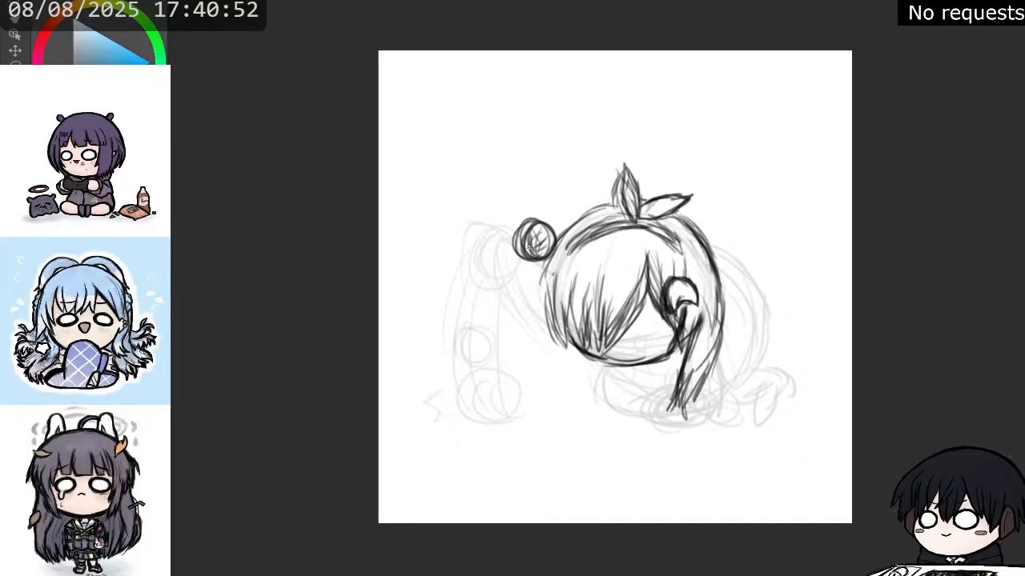
pyautogui.moveTo(529, 246)
pyautogui.mouseDown()
pyautogui.moveTo(542, 239)
pyautogui.moveTo(516, 256)
pyautogui.moveTo(554, 256)
pyautogui.moveTo(522, 271)
pyautogui.moveTo(544, 263)
pyautogui.mouseUp()
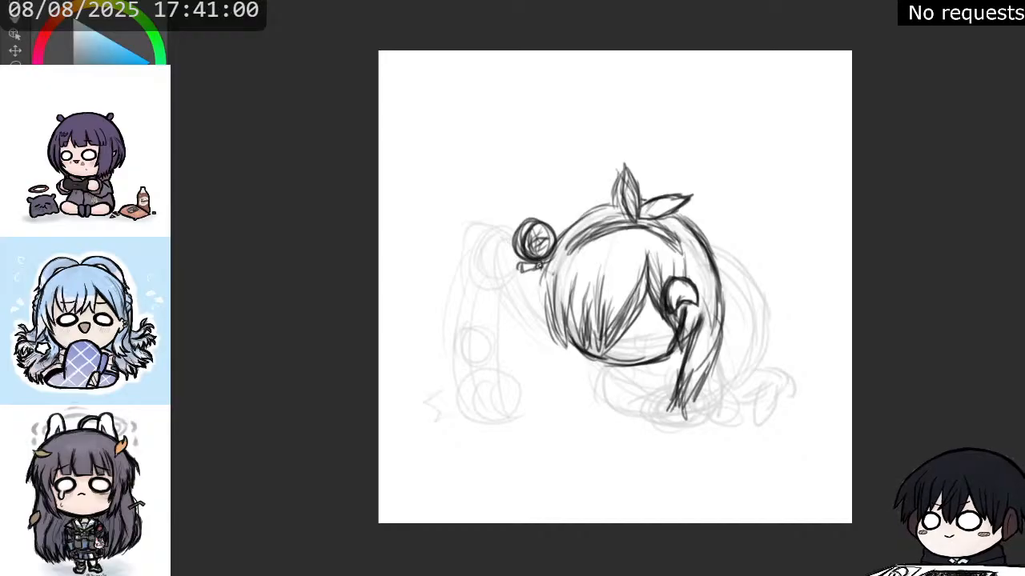
pyautogui.moveTo(538, 266)
pyautogui.mouseDown()
pyautogui.moveTo(527, 310)
pyautogui.moveTo(538, 325)
pyautogui.mouseUp()
pyautogui.moveTo(542, 286)
pyautogui.mouseDown()
pyautogui.moveTo(538, 338)
pyautogui.moveTo(544, 328)
pyautogui.moveTo(581, 357)
pyautogui.mouseUp()
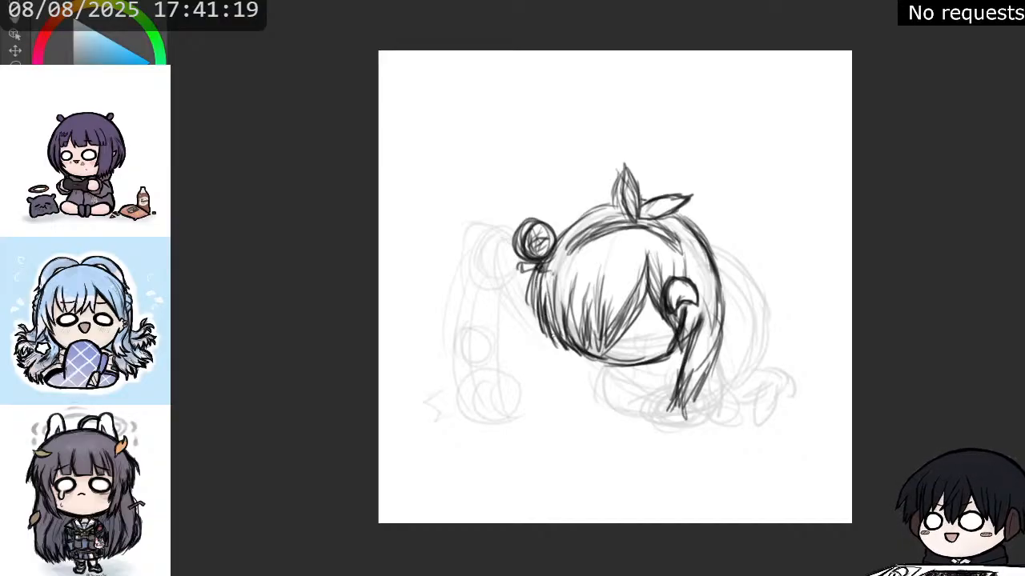
# Draw a long tapering lock hanging below the left side of the face, thickening both of its edges.
pyautogui.moveTo(552, 334)
pyautogui.mouseDown()
pyautogui.moveTo(547, 373)
pyautogui.moveTo(553, 383)
pyautogui.moveTo(573, 373)
pyautogui.moveTo(569, 388)
pyautogui.mouseUp()
pyautogui.moveTo(568, 352); pyautogui.dragTo(571, 395)
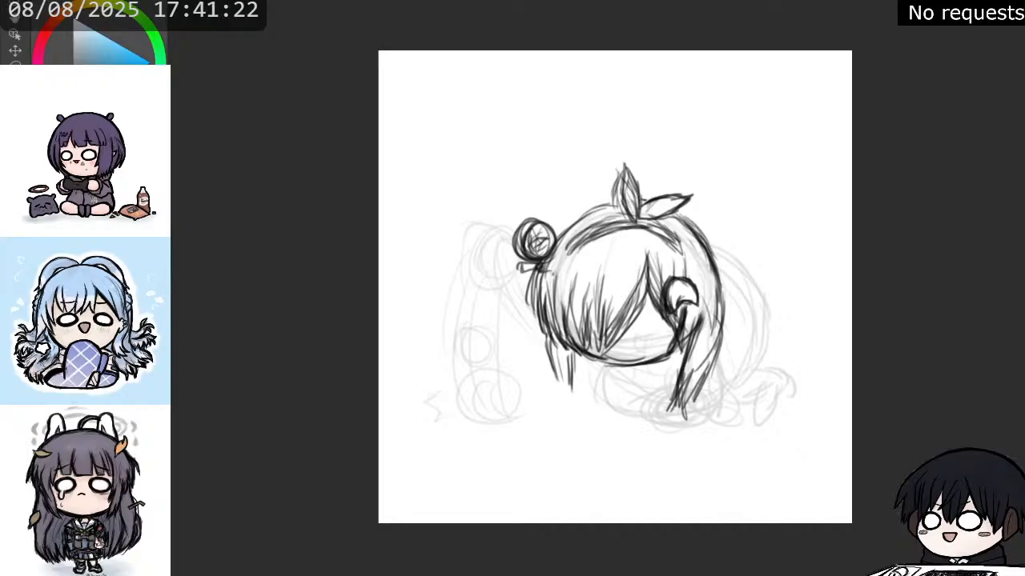
pyautogui.moveTo(552, 343); pyautogui.dragTo(555, 403)
pyautogui.moveTo(560, 368)
pyautogui.mouseDown()
pyautogui.moveTo(559, 404)
pyautogui.moveTo(592, 435)
pyautogui.moveTo(581, 410)
pyautogui.mouseUp()
pyautogui.moveTo(575, 372); pyautogui.dragTo(585, 415)
pyautogui.moveTo(575, 405)
pyautogui.mouseDown()
pyautogui.moveTo(590, 429)
pyautogui.moveTo(584, 424)
pyautogui.mouseUp()
pyautogui.moveTo(565, 390); pyautogui.dragTo(571, 416)
pyautogui.moveTo(558, 382); pyautogui.dragTo(570, 418)
pyautogui.moveTo(551, 348); pyautogui.dragTo(560, 393)
pyautogui.moveTo(547, 331); pyautogui.dragTo(556, 369)
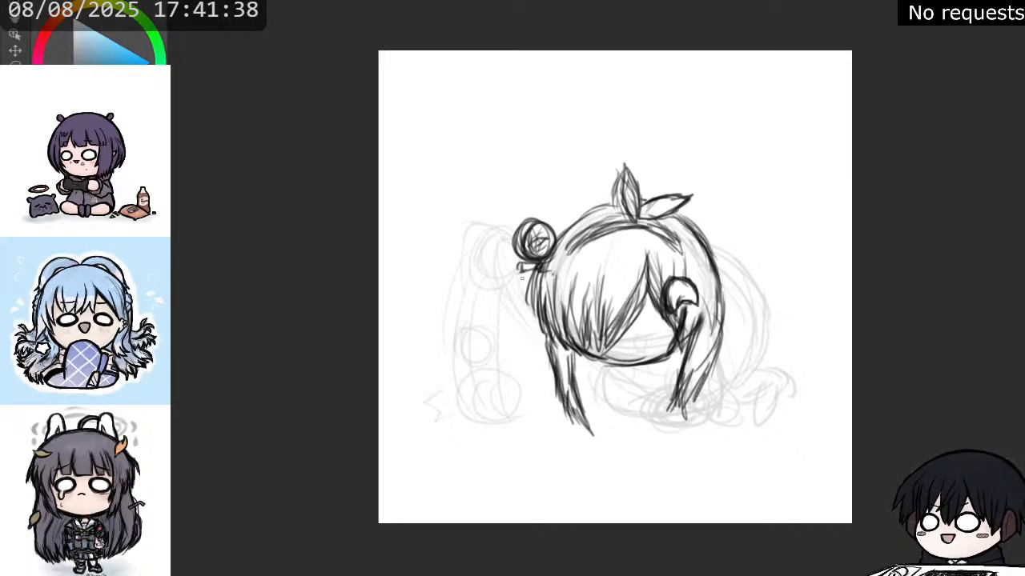
# Outline the ponytail hanging from the left bun with two long edges and a curved inner tip.
pyautogui.moveTo(521, 278)
pyautogui.mouseDown()
pyautogui.moveTo(510, 324)
pyautogui.moveTo(514, 309)
pyautogui.moveTo(522, 313)
pyautogui.moveTo(508, 355)
pyautogui.mouseUp()
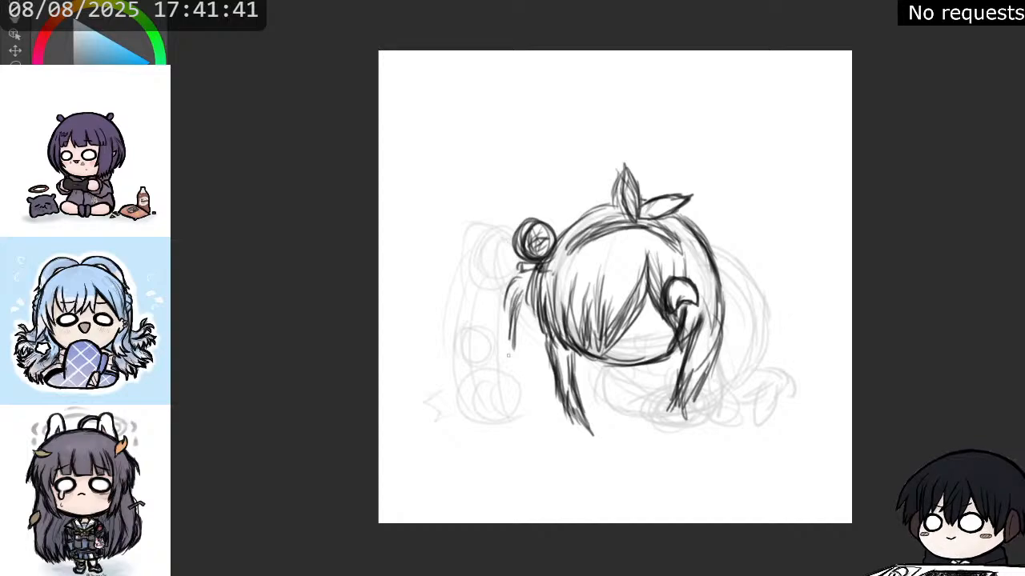
pyautogui.moveTo(514, 295); pyautogui.dragTo(507, 364)
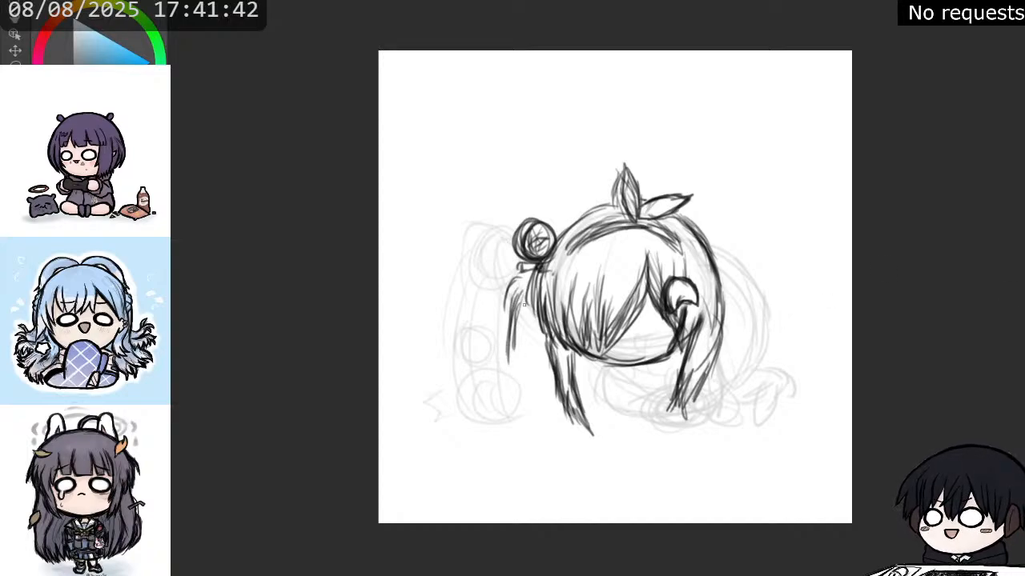
pyautogui.moveTo(535, 305); pyautogui.dragTo(530, 379)
pyautogui.moveTo(535, 341)
pyautogui.mouseDown()
pyautogui.moveTo(524, 408)
pyautogui.moveTo(541, 424)
pyautogui.mouseUp()
pyautogui.moveTo(525, 406)
pyautogui.mouseDown()
pyautogui.moveTo(518, 374)
pyautogui.moveTo(540, 422)
pyautogui.mouseUp()
pyautogui.moveTo(519, 373); pyautogui.dragTo(537, 423)
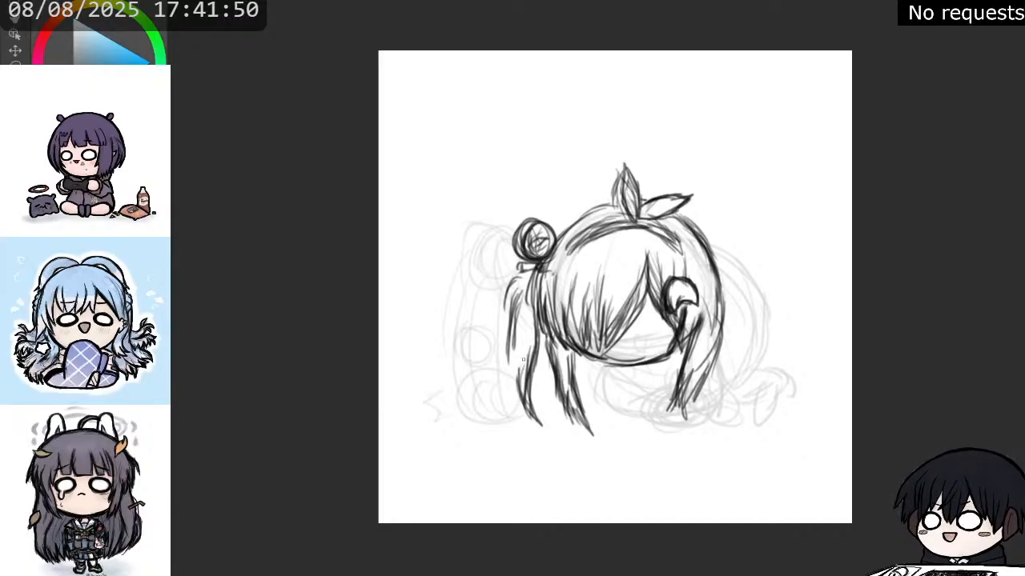
# Fill out the lower left ponytail with flared, pointed strands and trim its inner tip with the eraser.
pyautogui.moveTo(522, 367); pyautogui.dragTo(505, 419)
pyautogui.moveTo(507, 343); pyautogui.dragTo(477, 415)
pyautogui.moveTo(489, 379)
pyautogui.mouseDown()
pyautogui.moveTo(476, 420)
pyautogui.moveTo(485, 434)
pyautogui.mouseUp()
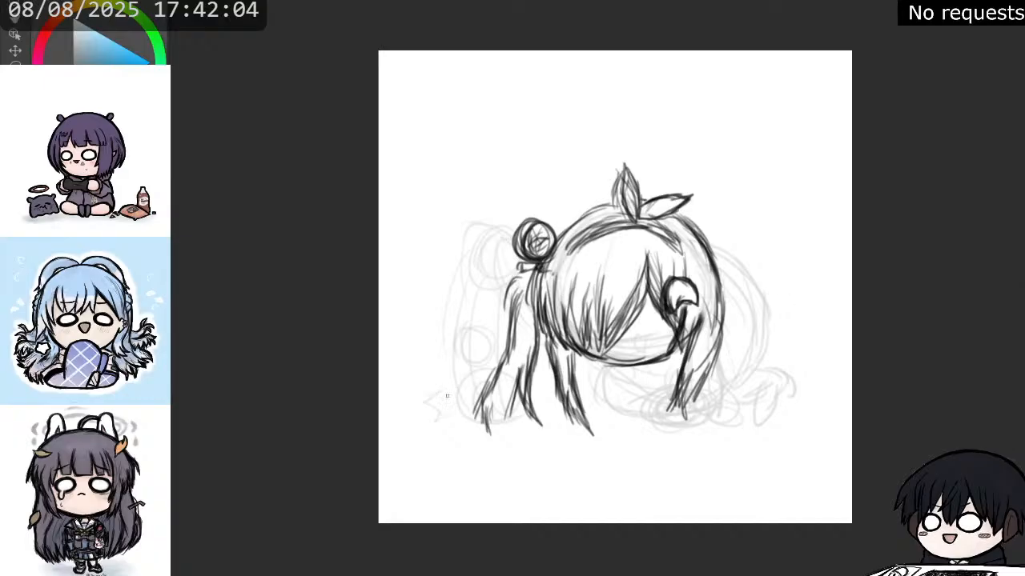
pyautogui.moveTo(484, 392)
pyautogui.mouseDown()
pyautogui.moveTo(491, 418)
pyautogui.moveTo(497, 449)
pyautogui.moveTo(493, 441)
pyautogui.moveTo(514, 452)
pyautogui.moveTo(491, 410)
pyautogui.moveTo(514, 368)
pyautogui.moveTo(503, 409)
pyautogui.moveTo(518, 376)
pyautogui.mouseUp()
pyautogui.press('e')
pyautogui.moveTo(527, 418)
pyautogui.mouseDown()
pyautogui.moveTo(536, 420)
pyautogui.moveTo(535, 371)
pyautogui.mouseUp()
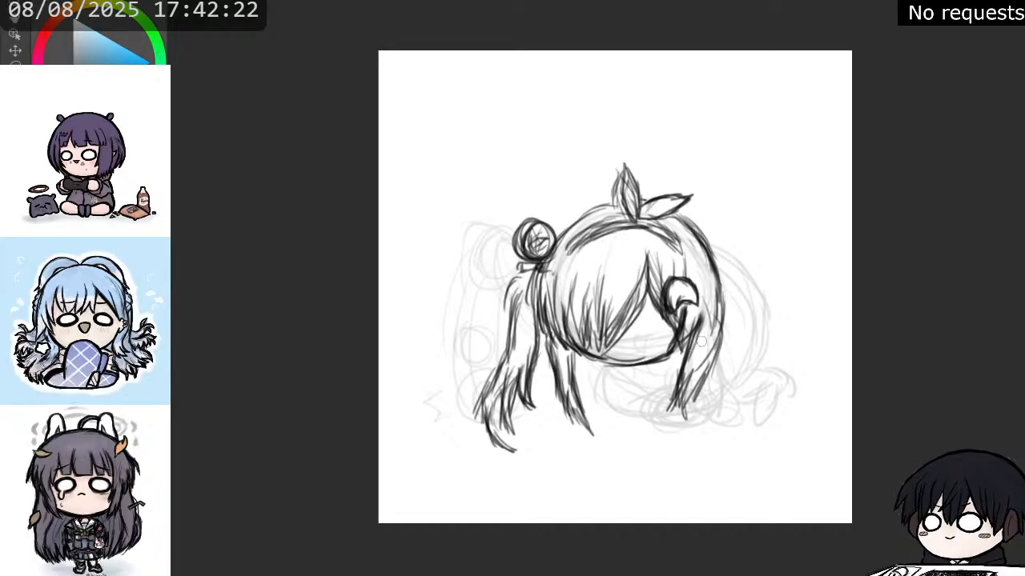
# Erase the outer part of the long lock on the right and redraw it as a shorter, darker set of strands.
pyautogui.moveTo(701, 341)
pyautogui.mouseDown()
pyautogui.moveTo(696, 400)
pyautogui.moveTo(715, 357)
pyautogui.moveTo(728, 359)
pyautogui.moveTo(715, 297)
pyautogui.mouseUp()
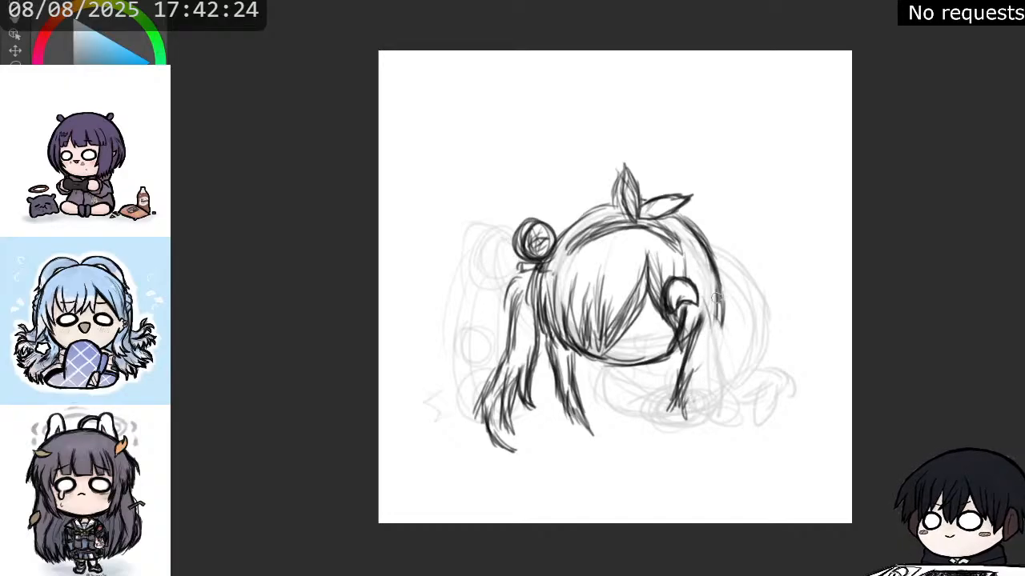
pyautogui.moveTo(686, 375)
pyautogui.mouseDown()
pyautogui.moveTo(692, 394)
pyautogui.moveTo(691, 384)
pyautogui.moveTo(679, 417)
pyautogui.moveTo(707, 338)
pyautogui.moveTo(710, 376)
pyautogui.moveTo(716, 297)
pyautogui.mouseUp()
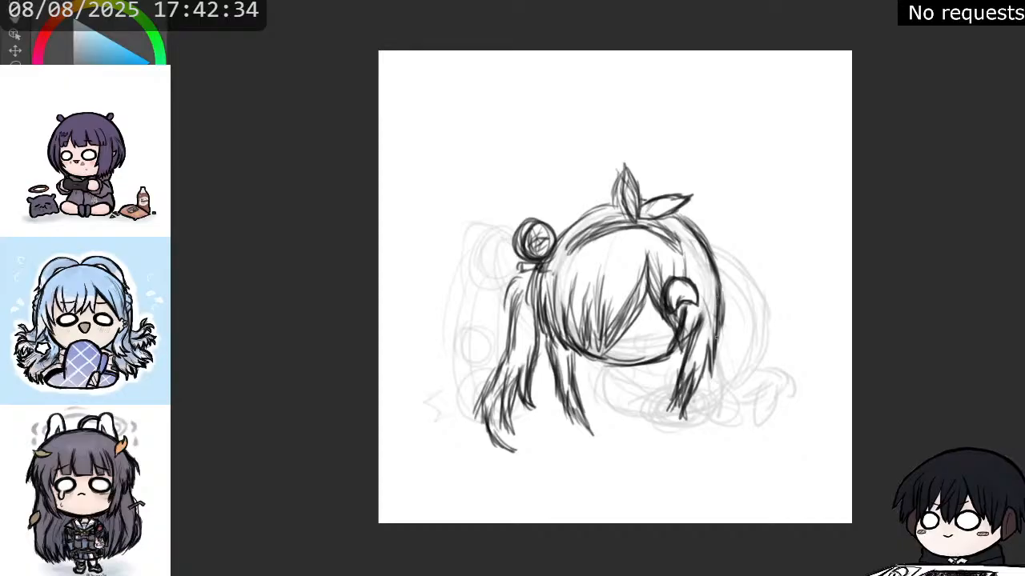
pyautogui.moveTo(717, 337)
pyautogui.mouseDown()
pyautogui.moveTo(710, 381)
pyautogui.moveTo(707, 323)
pyautogui.mouseUp()
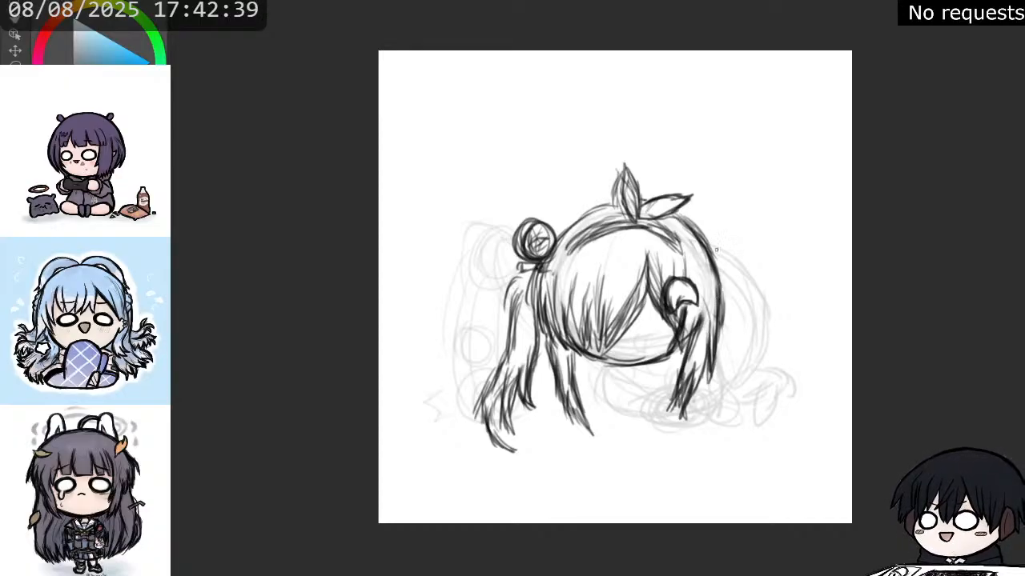
# Sketch a short back contour behind the head and an angled, pointed shape extending outward from the left bun.
pyautogui.moveTo(715, 244); pyautogui.dragTo(753, 270)
pyautogui.moveTo(586, 358); pyautogui.dragTo(647, 363)
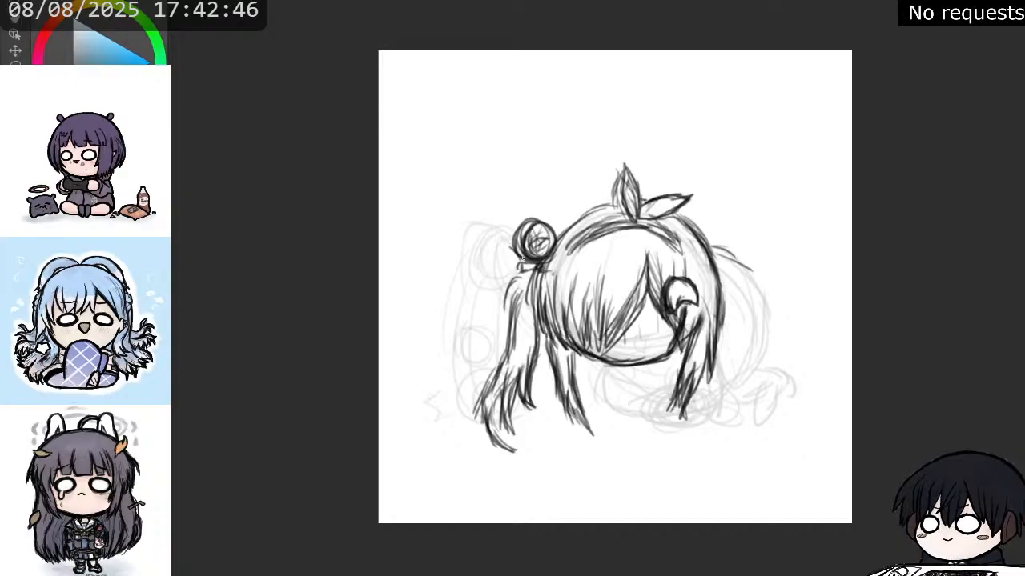
pyautogui.moveTo(516, 244)
pyautogui.mouseDown()
pyautogui.moveTo(478, 232)
pyautogui.moveTo(510, 297)
pyautogui.mouseUp()
pyautogui.moveTo(469, 256); pyautogui.dragTo(489, 280)
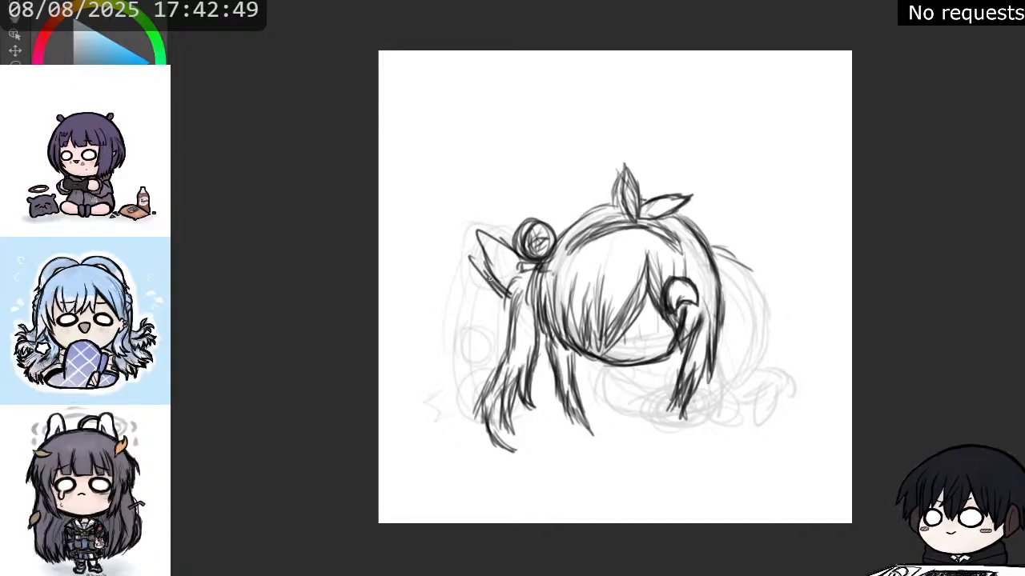
pyautogui.moveTo(477, 237); pyautogui.dragTo(493, 281)
pyautogui.moveTo(518, 241)
pyautogui.mouseDown()
pyautogui.moveTo(464, 237)
pyautogui.moveTo(485, 287)
pyautogui.mouseUp()
pyautogui.moveTo(469, 248)
pyautogui.mouseDown()
pyautogui.moveTo(500, 287)
pyautogui.moveTo(483, 278)
pyautogui.mouseUp()
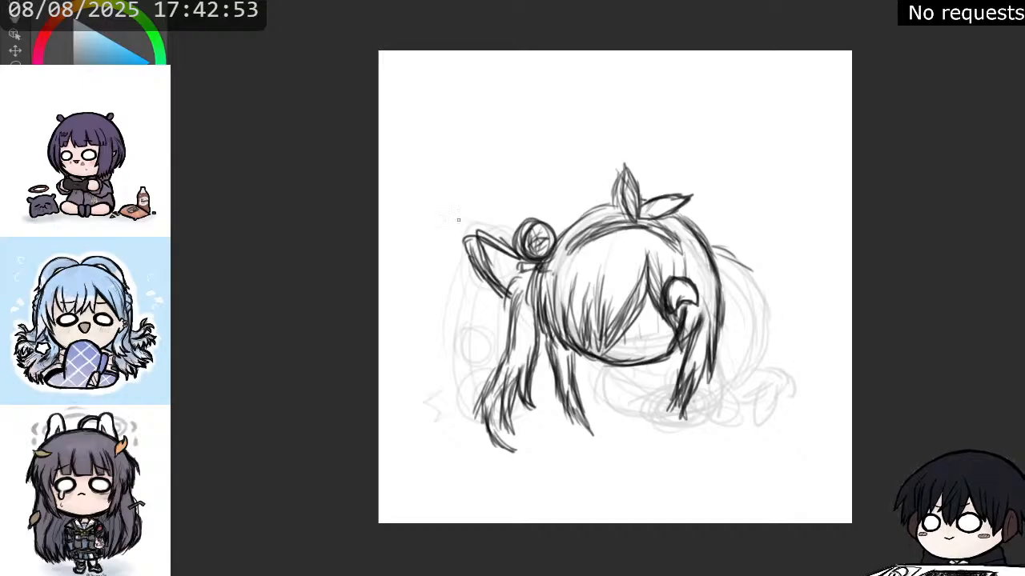
# Draw a tilted rectangular block with inner edge lines at the end of the angled shape beside the left bun.
pyautogui.moveTo(439, 210)
pyautogui.mouseDown()
pyautogui.moveTo(446, 259)
pyautogui.moveTo(490, 247)
pyautogui.moveTo(465, 240)
pyautogui.moveTo(471, 189)
pyautogui.moveTo(510, 253)
pyautogui.moveTo(469, 177)
pyautogui.moveTo(432, 192)
pyautogui.mouseUp()
pyautogui.moveTo(432, 195)
pyautogui.mouseDown()
pyautogui.moveTo(439, 249)
pyautogui.moveTo(469, 252)
pyautogui.mouseUp()
pyautogui.moveTo(479, 195)
pyautogui.mouseDown()
pyautogui.moveTo(503, 245)
pyautogui.moveTo(475, 183)
pyautogui.moveTo(431, 205)
pyautogui.moveTo(475, 213)
pyautogui.moveTo(491, 237)
pyautogui.moveTo(472, 229)
pyautogui.moveTo(481, 206)
pyautogui.moveTo(496, 212)
pyautogui.mouseUp()
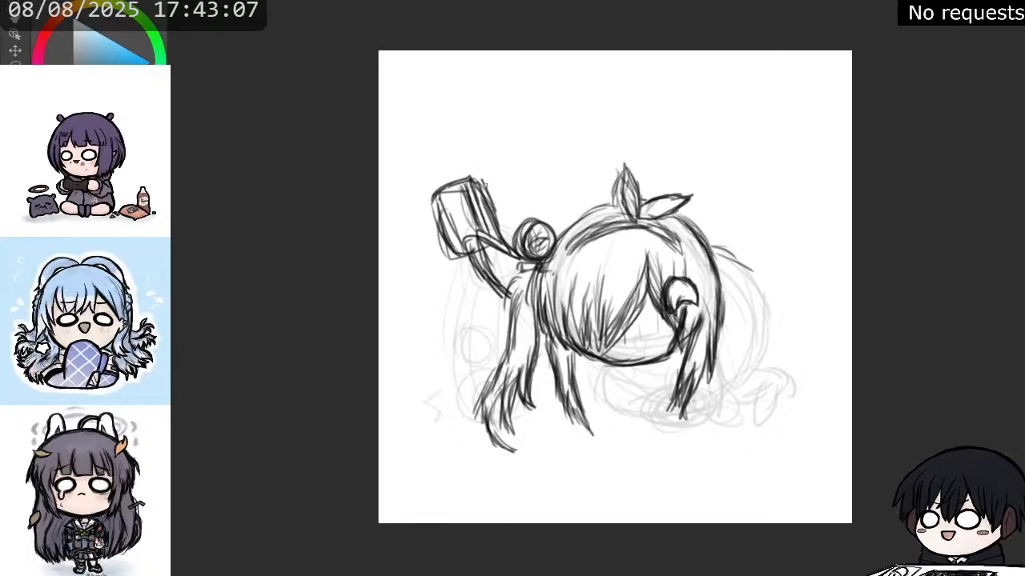
pyautogui.moveTo(487, 178)
pyautogui.mouseDown()
pyautogui.moveTo(455, 185)
pyautogui.moveTo(432, 218)
pyautogui.moveTo(451, 254)
pyautogui.mouseUp()
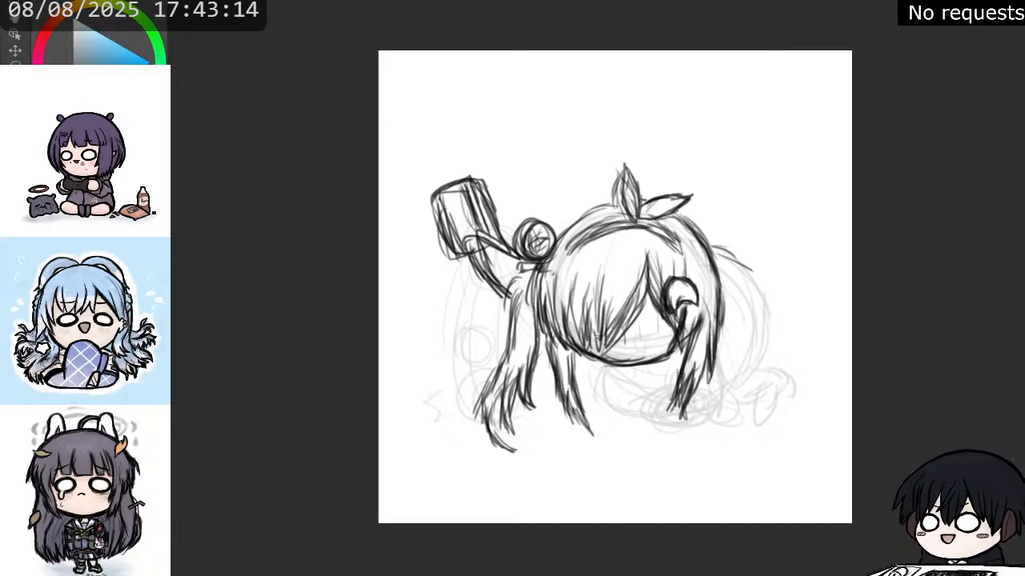
# Add more strands to the bangs, from the left edge and under the headband across to the parting.
pyautogui.moveTo(571, 319); pyautogui.dragTo(575, 350)
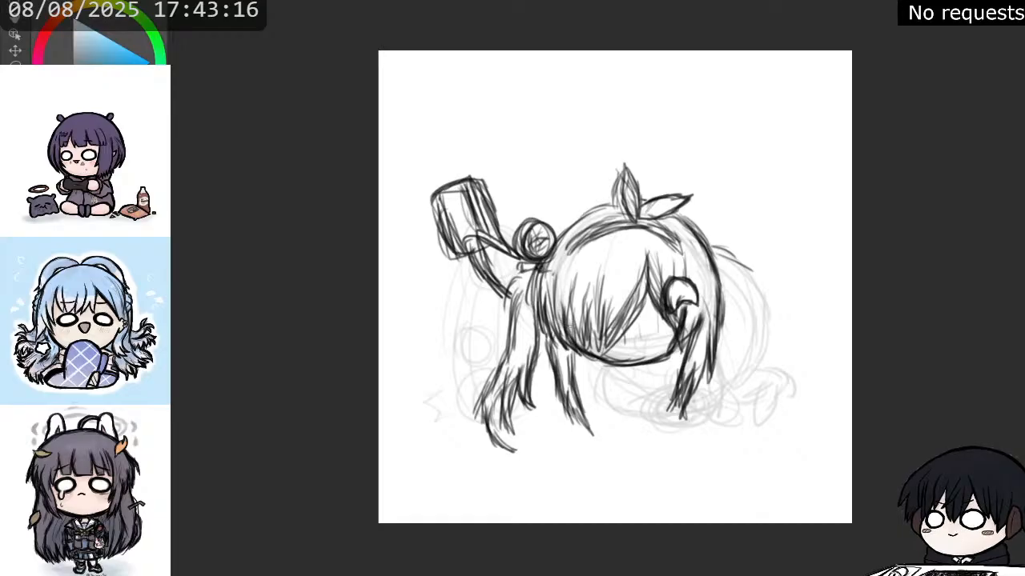
pyautogui.moveTo(571, 286); pyautogui.dragTo(563, 326)
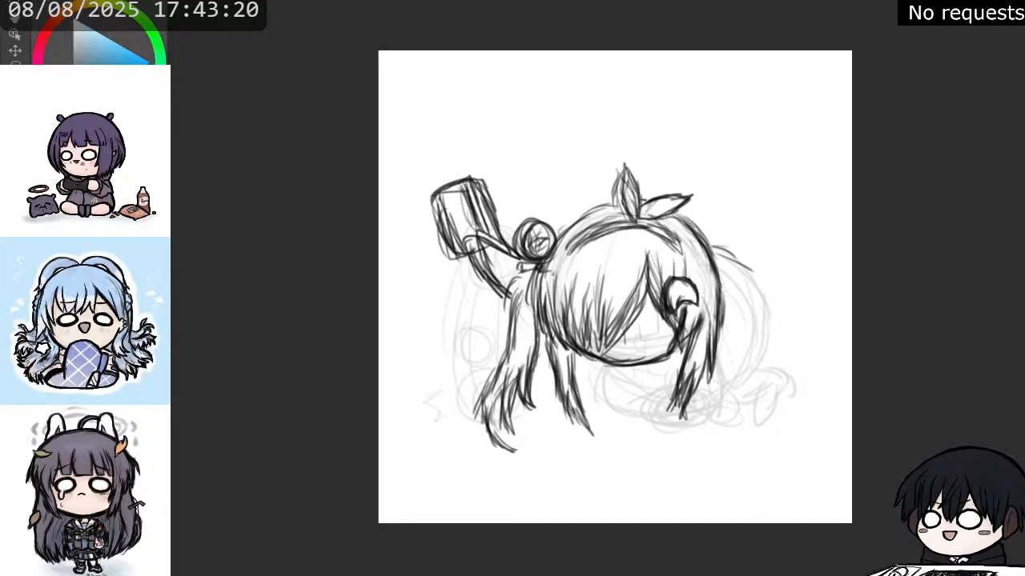
pyautogui.moveTo(591, 233)
pyautogui.mouseDown()
pyautogui.moveTo(563, 252)
pyautogui.moveTo(571, 250)
pyautogui.mouseUp()
pyautogui.moveTo(609, 230); pyautogui.dragTo(556, 280)
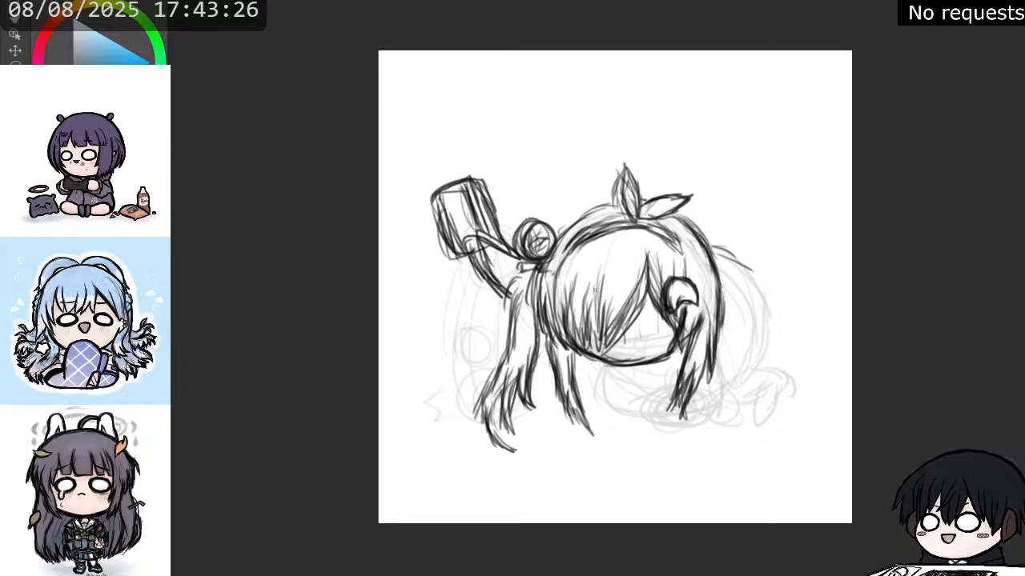
pyautogui.moveTo(624, 246); pyautogui.dragTo(604, 282)
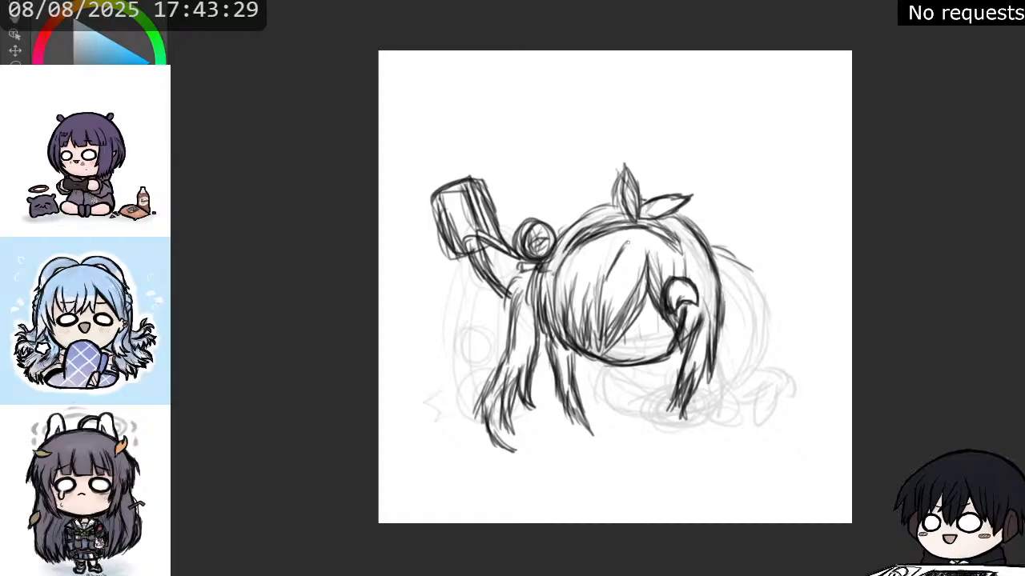
pyautogui.moveTo(638, 246)
pyautogui.mouseDown()
pyautogui.moveTo(623, 282)
pyautogui.moveTo(653, 258)
pyautogui.moveTo(658, 268)
pyautogui.mouseUp()
pyautogui.moveTo(670, 247); pyautogui.dragTo(678, 275)
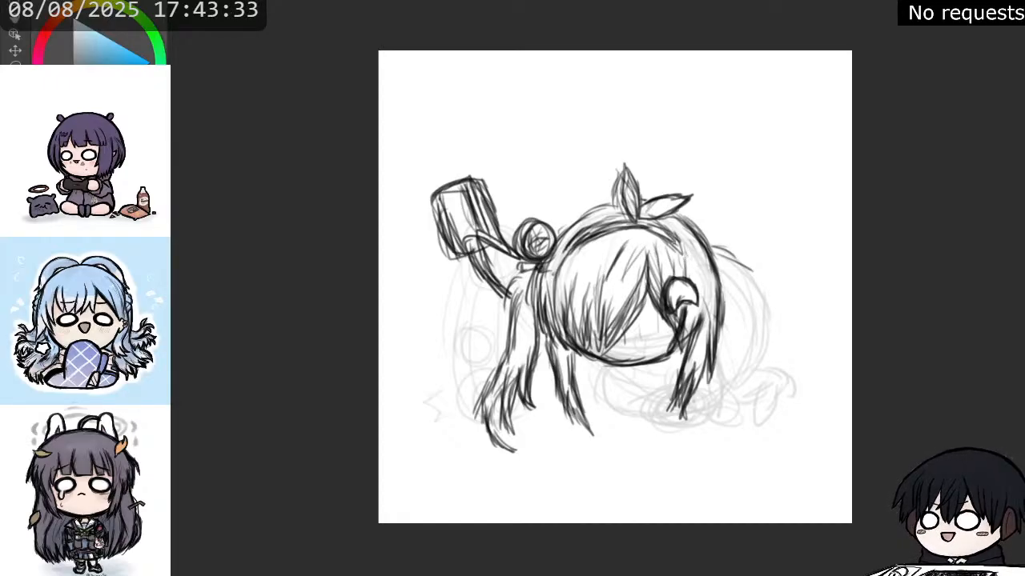
# Replace the rounded ear over the right side hair with one slightly higher, and reinforce the surrounding bangs and side strands.
pyautogui.moveTo(665, 288)
pyautogui.mouseDown()
pyautogui.moveTo(671, 290)
pyautogui.moveTo(685, 284)
pyautogui.moveTo(698, 299)
pyautogui.moveTo(686, 301)
pyautogui.moveTo(675, 262)
pyautogui.moveTo(644, 284)
pyautogui.moveTo(674, 320)
pyautogui.mouseUp()
pyautogui.moveTo(647, 278); pyautogui.dragTo(678, 332)
pyautogui.moveTo(662, 293); pyautogui.dragTo(681, 332)
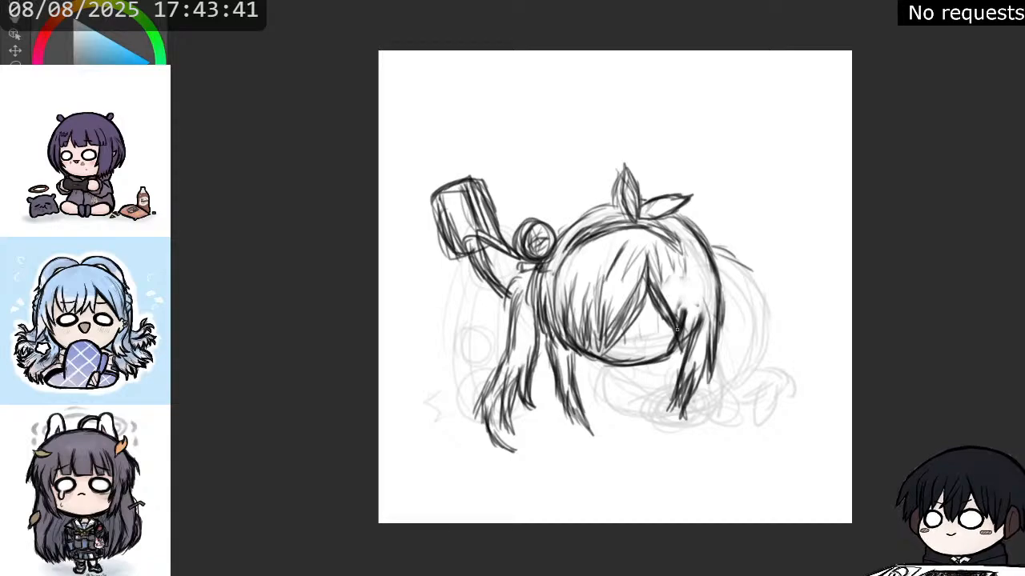
pyautogui.moveTo(681, 274); pyautogui.dragTo(684, 309)
pyautogui.moveTo(683, 258)
pyautogui.mouseDown()
pyautogui.moveTo(688, 314)
pyautogui.moveTo(701, 320)
pyautogui.mouseUp()
pyautogui.moveTo(696, 268); pyautogui.dragTo(709, 312)
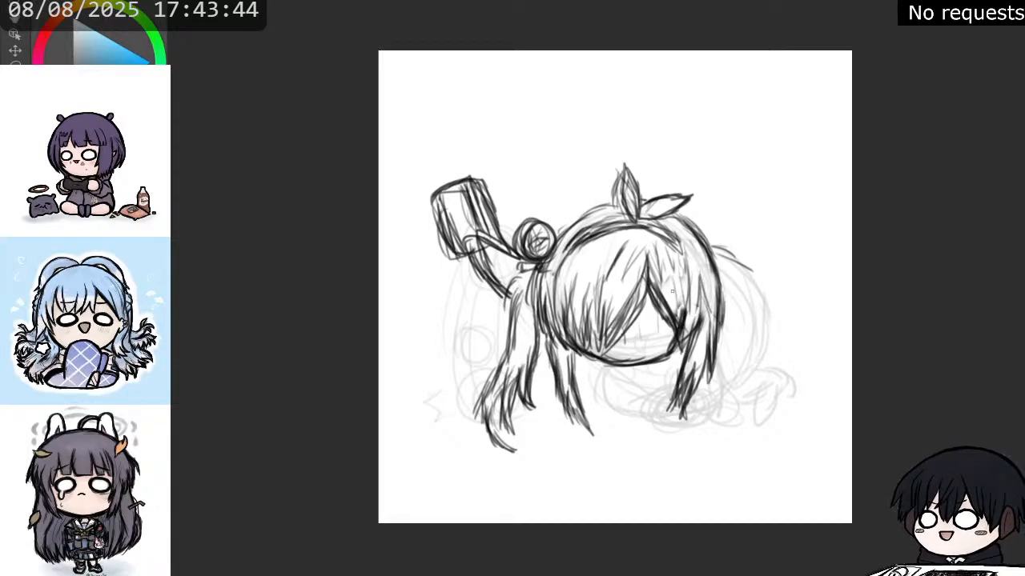
pyautogui.moveTo(674, 264)
pyautogui.mouseDown()
pyautogui.moveTo(664, 296)
pyautogui.moveTo(678, 303)
pyautogui.mouseUp()
pyautogui.moveTo(679, 258)
pyautogui.mouseDown()
pyautogui.moveTo(706, 268)
pyautogui.moveTo(708, 282)
pyautogui.moveTo(689, 301)
pyautogui.moveTo(703, 271)
pyautogui.moveTo(695, 259)
pyautogui.moveTo(663, 272)
pyautogui.moveTo(671, 301)
pyautogui.moveTo(682, 289)
pyautogui.mouseUp()
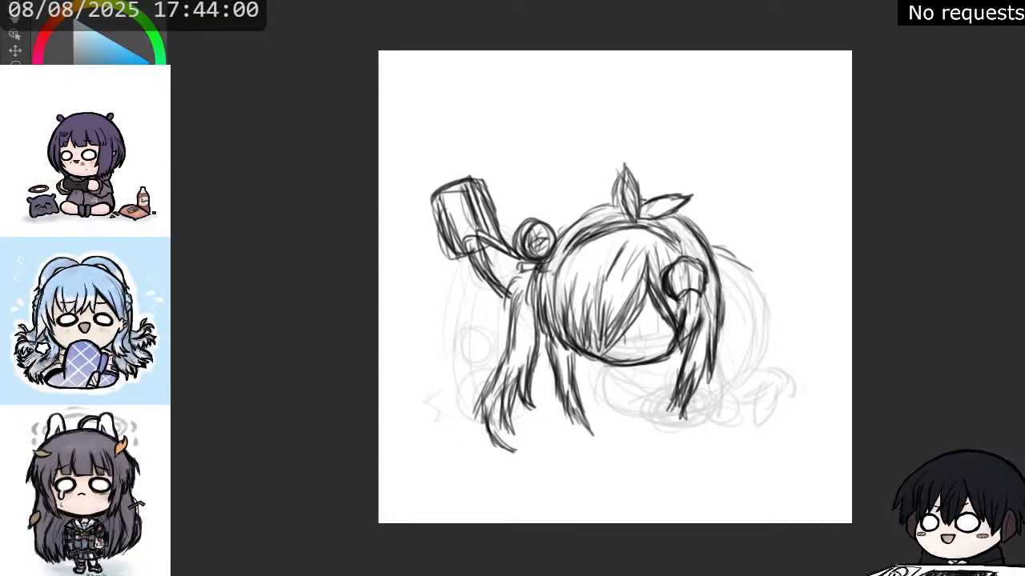
pyautogui.moveTo(536, 281); pyautogui.dragTo(550, 336)
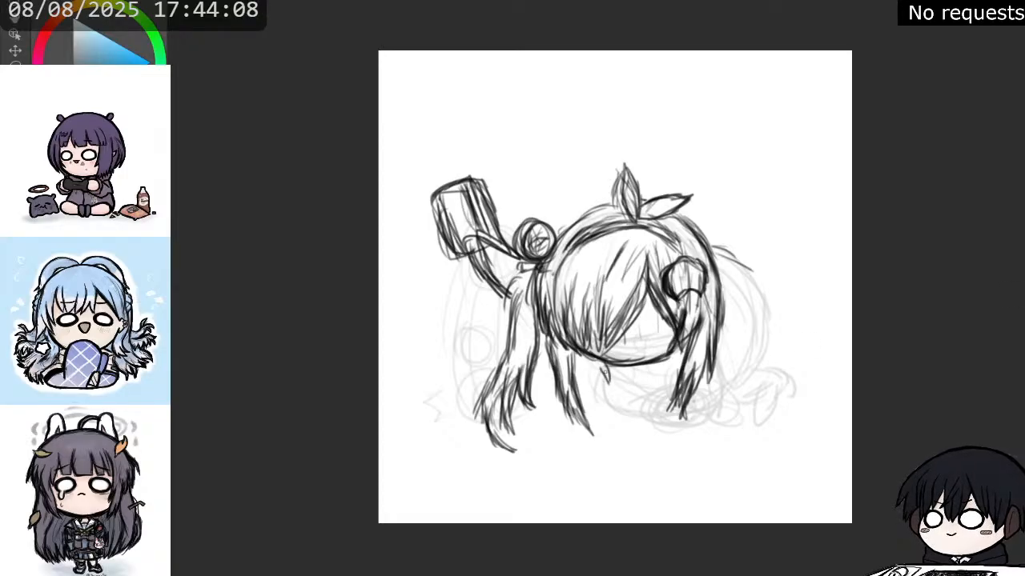
# Sketch a curved, banded collar directly beneath the chin, between the two side locks.
pyautogui.moveTo(603, 367)
pyautogui.mouseDown()
pyautogui.moveTo(643, 380)
pyautogui.moveTo(690, 357)
pyautogui.mouseUp()
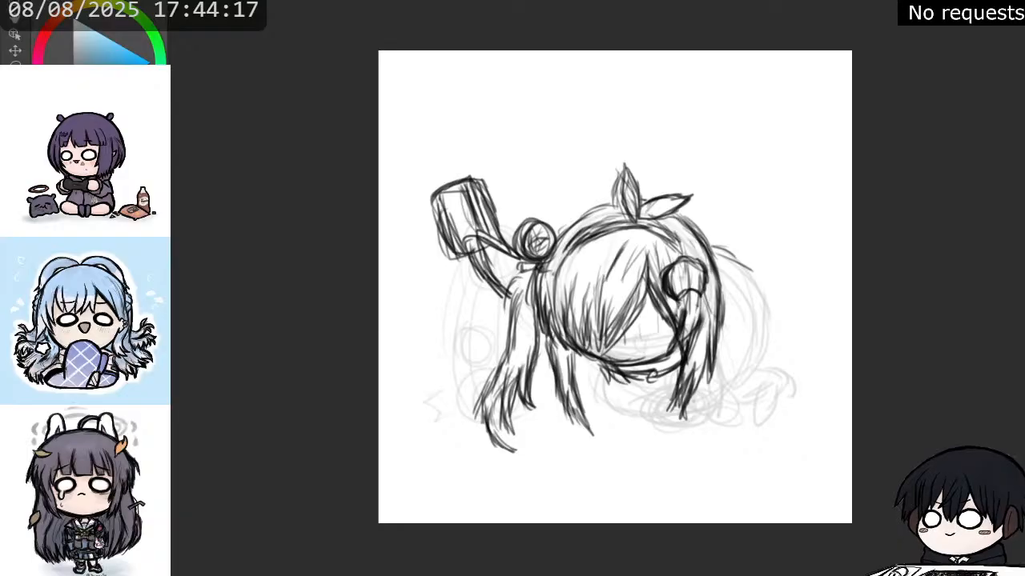
pyautogui.moveTo(601, 366)
pyautogui.mouseDown()
pyautogui.moveTo(639, 382)
pyautogui.moveTo(673, 373)
pyautogui.mouseUp()
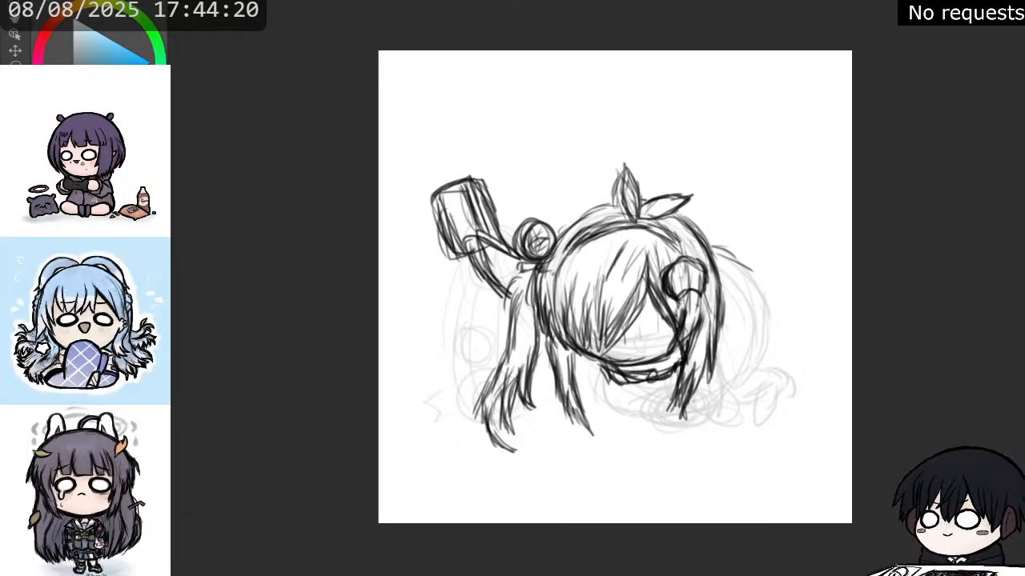
pyautogui.moveTo(614, 390)
pyautogui.mouseDown()
pyautogui.moveTo(678, 373)
pyautogui.moveTo(628, 392)
pyautogui.mouseUp()
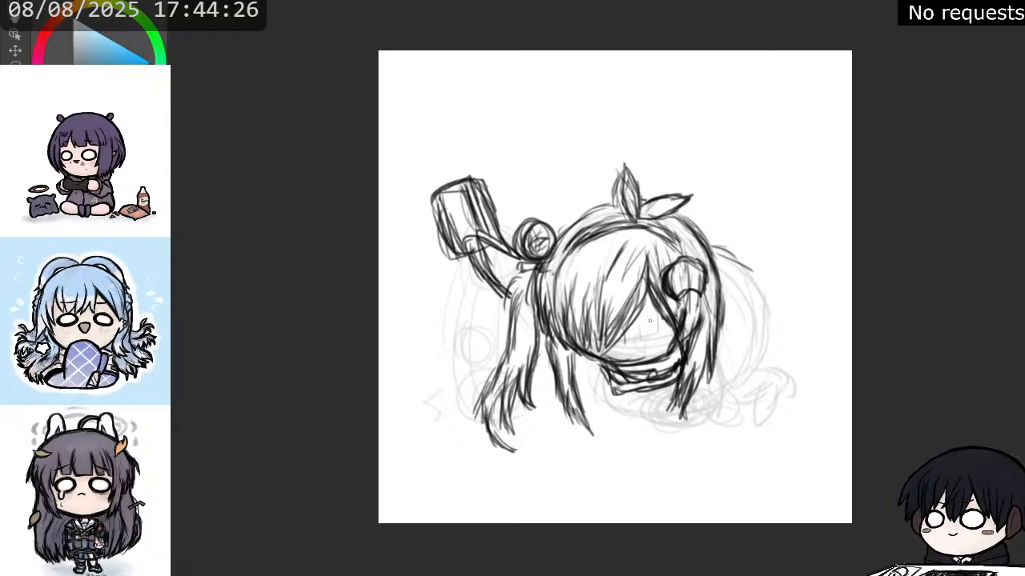
# Outline the upper body below the collar with rounded forms reaching under the tip of the right lock.
pyautogui.moveTo(594, 363); pyautogui.dragTo(608, 402)
pyautogui.moveTo(610, 399); pyautogui.dragTo(644, 391)
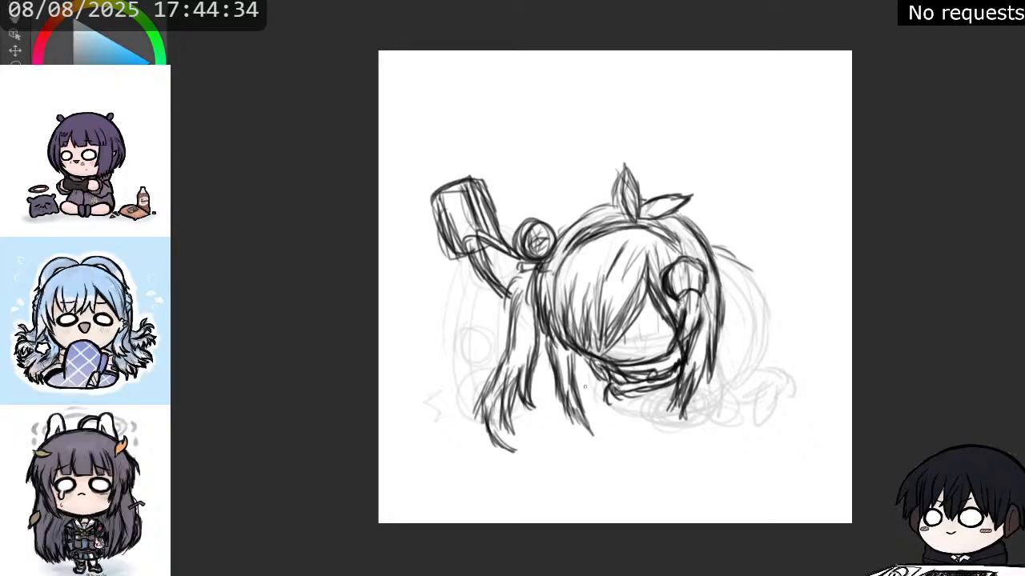
pyautogui.moveTo(614, 391)
pyautogui.mouseDown()
pyautogui.moveTo(633, 416)
pyautogui.moveTo(626, 411)
pyautogui.moveTo(661, 410)
pyautogui.moveTo(683, 424)
pyautogui.moveTo(624, 413)
pyautogui.moveTo(701, 418)
pyautogui.moveTo(694, 408)
pyautogui.mouseUp()
pyautogui.moveTo(703, 384); pyautogui.dragTo(696, 406)
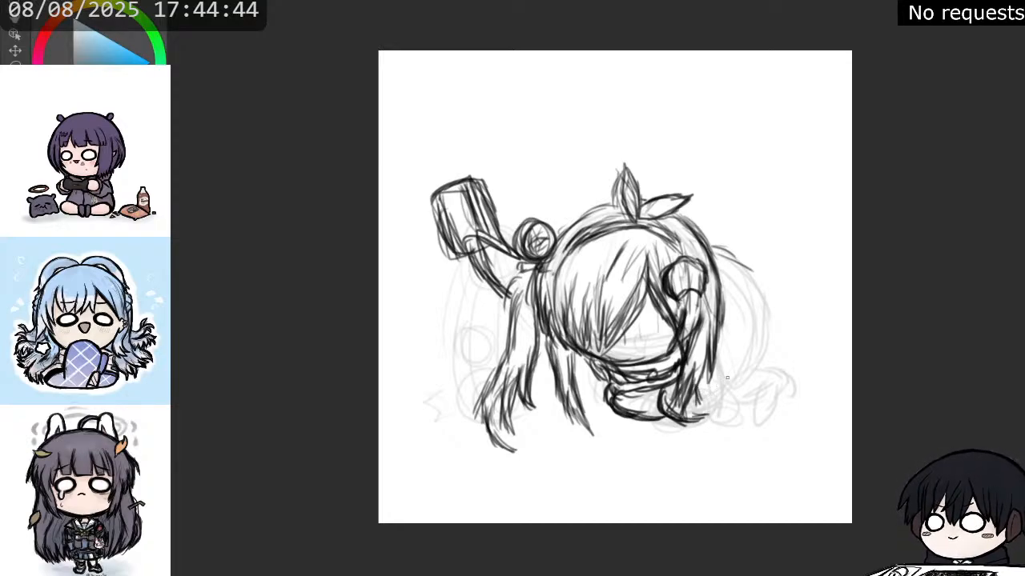
# Try a rounded hip form beside the lower end of the right side lock, and erase it.
pyautogui.moveTo(719, 357); pyautogui.dragTo(717, 391)
pyautogui.moveTo(700, 386); pyautogui.dragTo(694, 400)
pyautogui.moveTo(703, 388); pyautogui.dragTo(698, 402)
pyautogui.moveTo(703, 365); pyautogui.dragTo(687, 408)
pyautogui.moveTo(694, 362)
pyautogui.mouseDown()
pyautogui.moveTo(671, 409)
pyautogui.moveTo(680, 392)
pyautogui.moveTo(711, 399)
pyautogui.moveTo(723, 382)
pyautogui.moveTo(711, 376)
pyautogui.moveTo(713, 389)
pyautogui.mouseUp()
pyautogui.press('e')
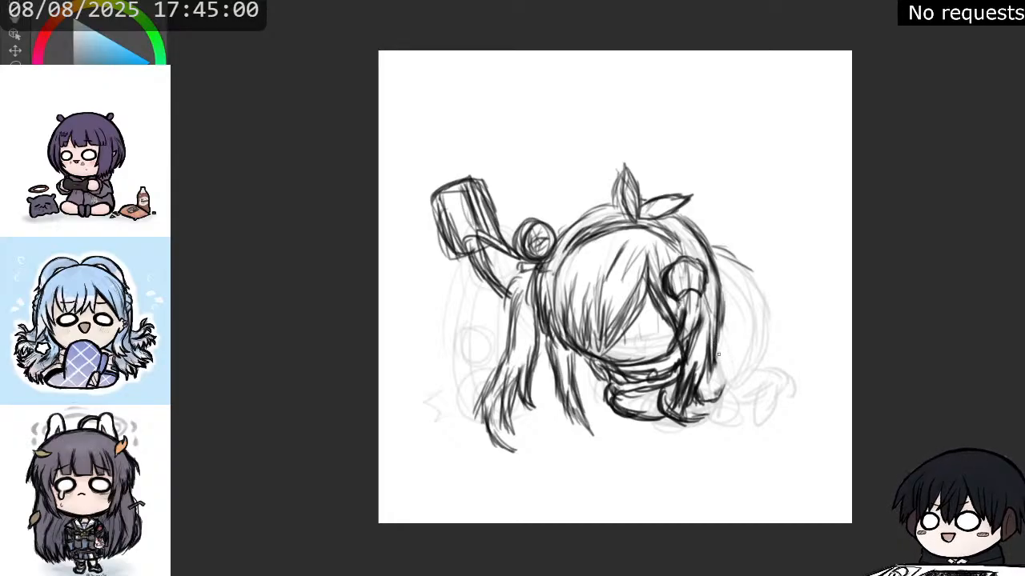
pyautogui.moveTo(718, 349); pyautogui.dragTo(721, 382)
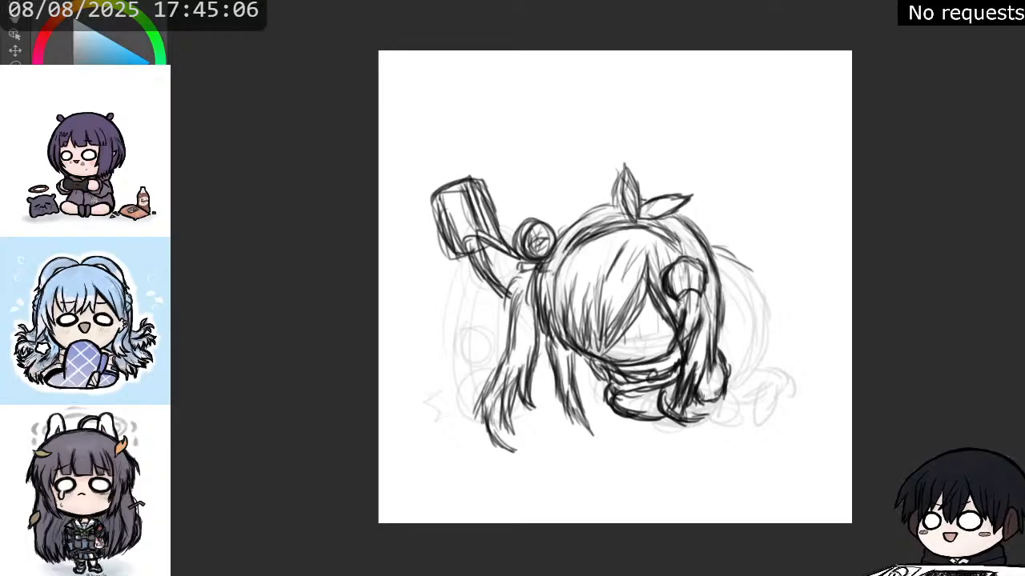
pyautogui.moveTo(698, 395); pyautogui.dragTo(721, 396)
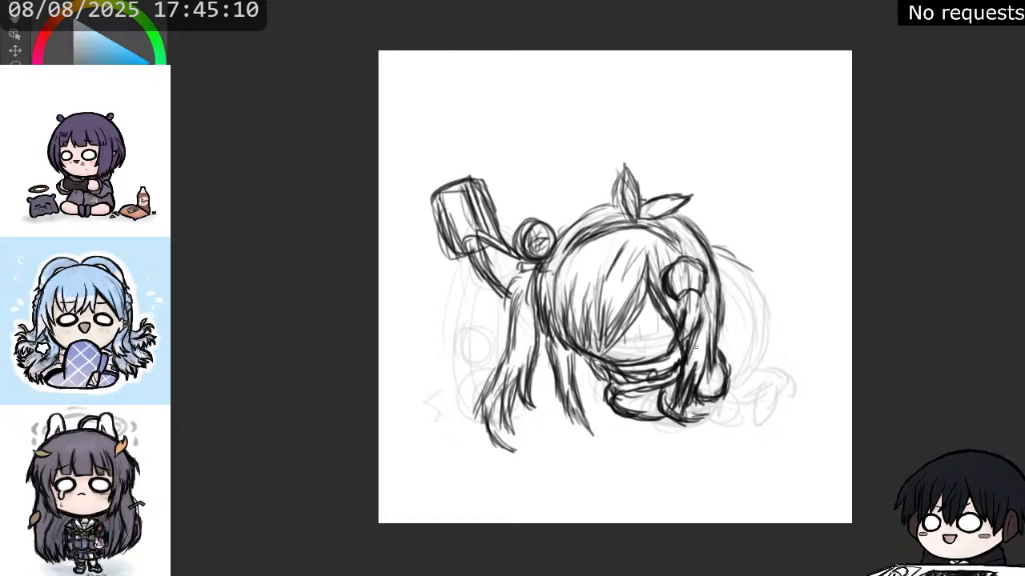
pyautogui.press('e')
pyautogui.moveTo(704, 402)
pyautogui.mouseDown()
pyautogui.moveTo(727, 391)
pyautogui.moveTo(726, 375)
pyautogui.mouseUp()
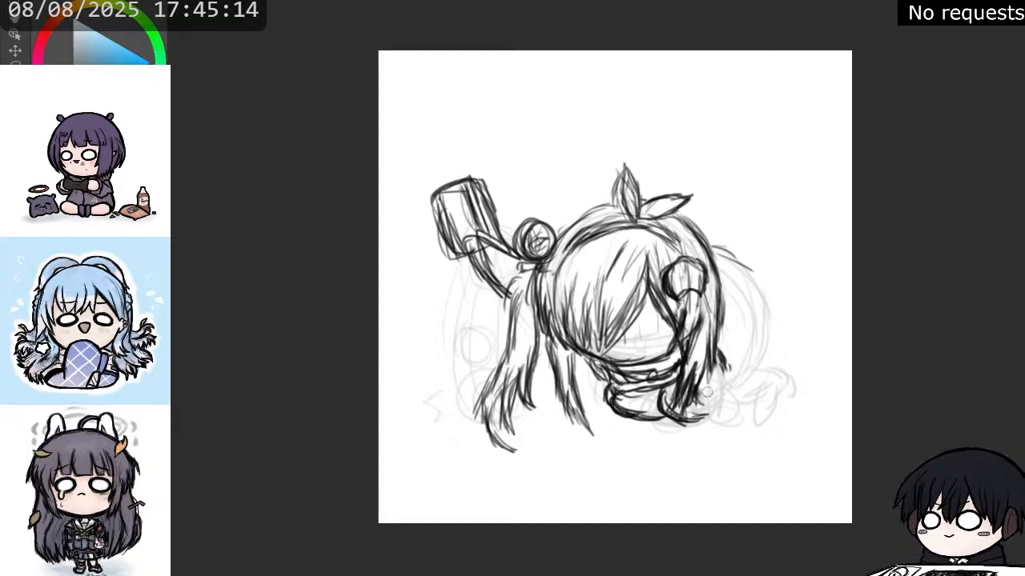
# Outline the hip hem and a small front boot beside the right lock, with a short bent form behind the boot.
pyautogui.press('b')
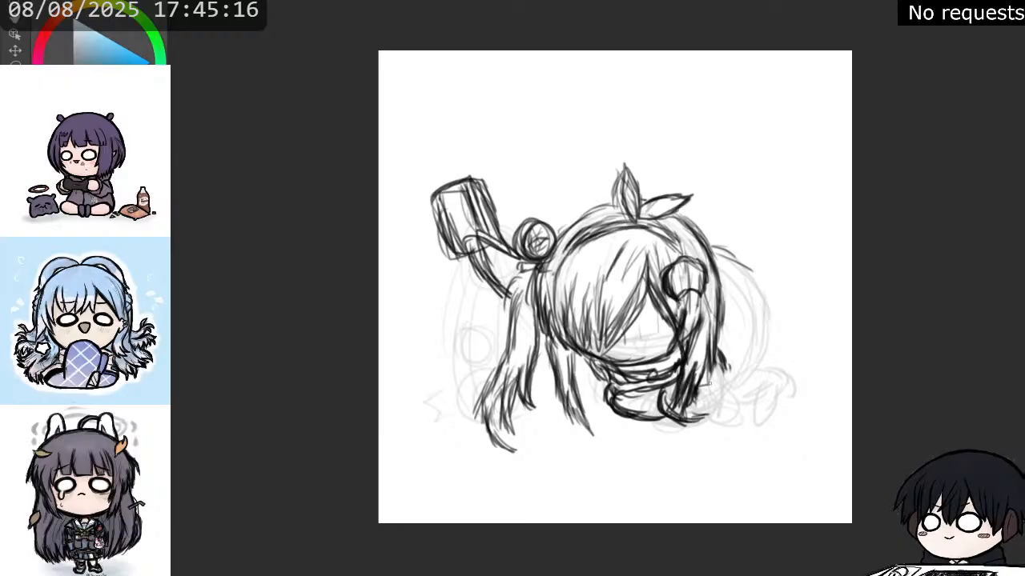
pyautogui.moveTo(695, 386)
pyautogui.mouseDown()
pyautogui.moveTo(720, 385)
pyautogui.moveTo(729, 369)
pyautogui.mouseUp()
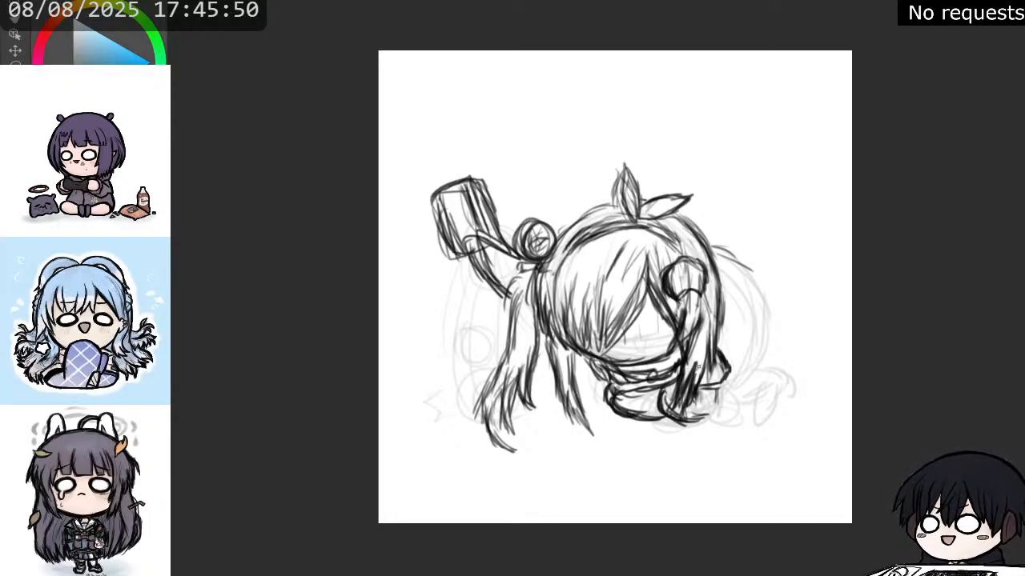
pyautogui.moveTo(702, 390)
pyautogui.mouseDown()
pyautogui.moveTo(701, 411)
pyautogui.moveTo(718, 395)
pyautogui.moveTo(717, 408)
pyautogui.moveTo(702, 412)
pyautogui.moveTo(719, 419)
pyautogui.mouseUp()
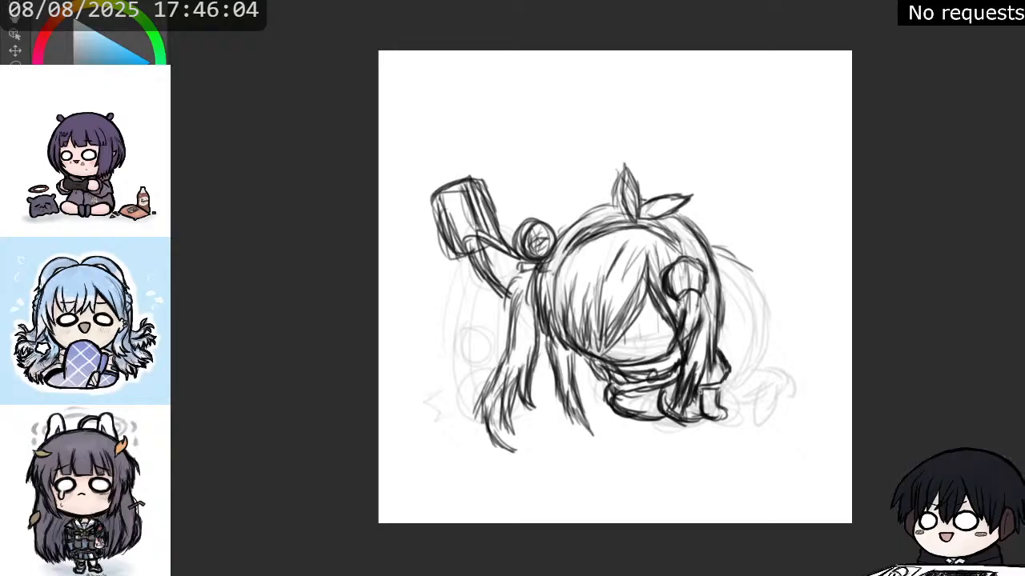
pyautogui.moveTo(702, 406)
pyautogui.mouseDown()
pyautogui.moveTo(700, 420)
pyautogui.moveTo(713, 422)
pyautogui.moveTo(737, 420)
pyautogui.moveTo(733, 408)
pyautogui.moveTo(736, 422)
pyautogui.moveTo(701, 417)
pyautogui.moveTo(715, 426)
pyautogui.moveTo(732, 423)
pyautogui.moveTo(725, 406)
pyautogui.mouseUp()
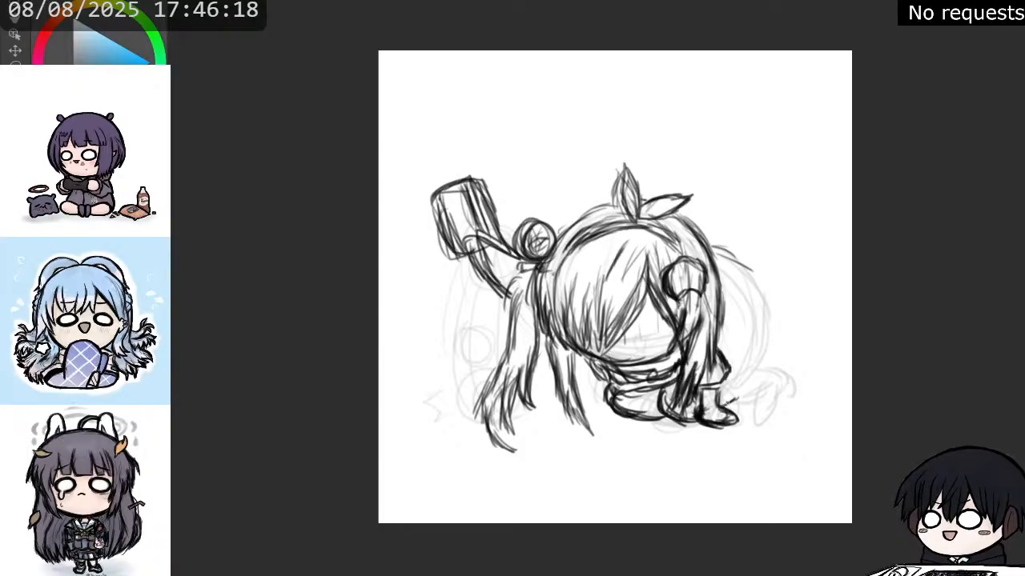
pyautogui.moveTo(704, 404); pyautogui.dragTo(701, 413)
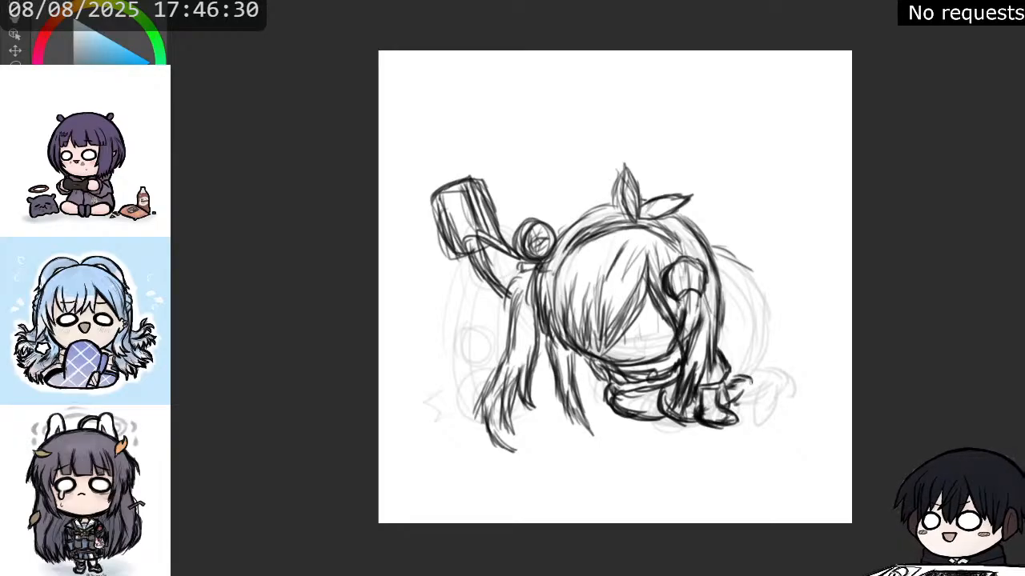
pyautogui.moveTo(750, 381); pyautogui.dragTo(745, 405)
pyautogui.moveTo(738, 389)
pyautogui.mouseDown()
pyautogui.moveTo(736, 404)
pyautogui.moveTo(750, 410)
pyautogui.moveTo(748, 401)
pyautogui.mouseUp()
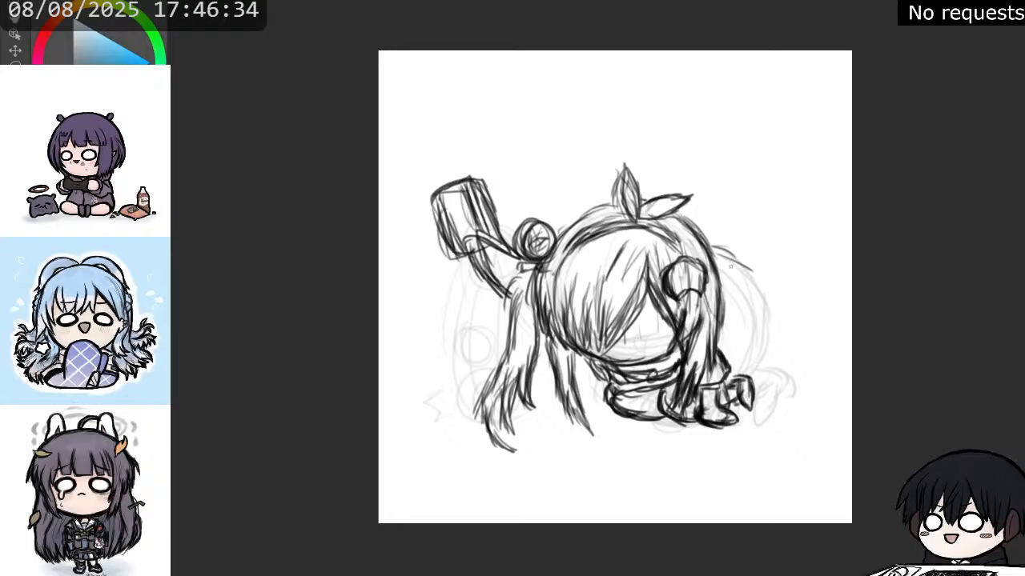
# Sketch a curved line from the right side of the head down toward the legs, with overlapping strokes.
pyautogui.moveTo(711, 244); pyautogui.dragTo(751, 301)
pyautogui.moveTo(730, 266); pyautogui.dragTo(759, 340)
pyautogui.moveTo(743, 290); pyautogui.dragTo(745, 336)
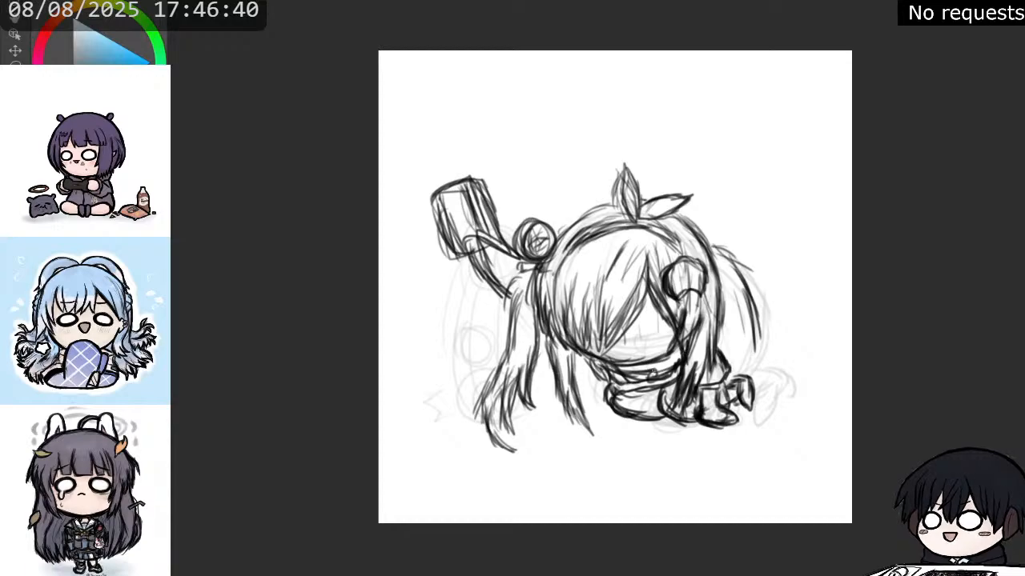
pyautogui.moveTo(650, 371)
pyautogui.mouseDown()
pyautogui.moveTo(679, 352)
pyautogui.moveTo(645, 360)
pyautogui.moveTo(669, 352)
pyautogui.mouseUp()
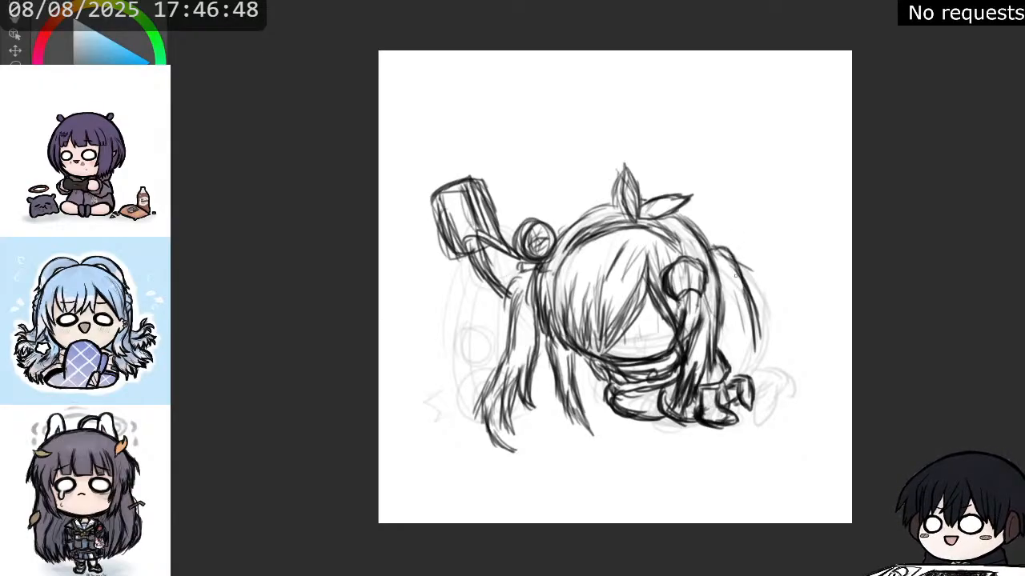
pyautogui.moveTo(735, 274); pyautogui.dragTo(758, 345)
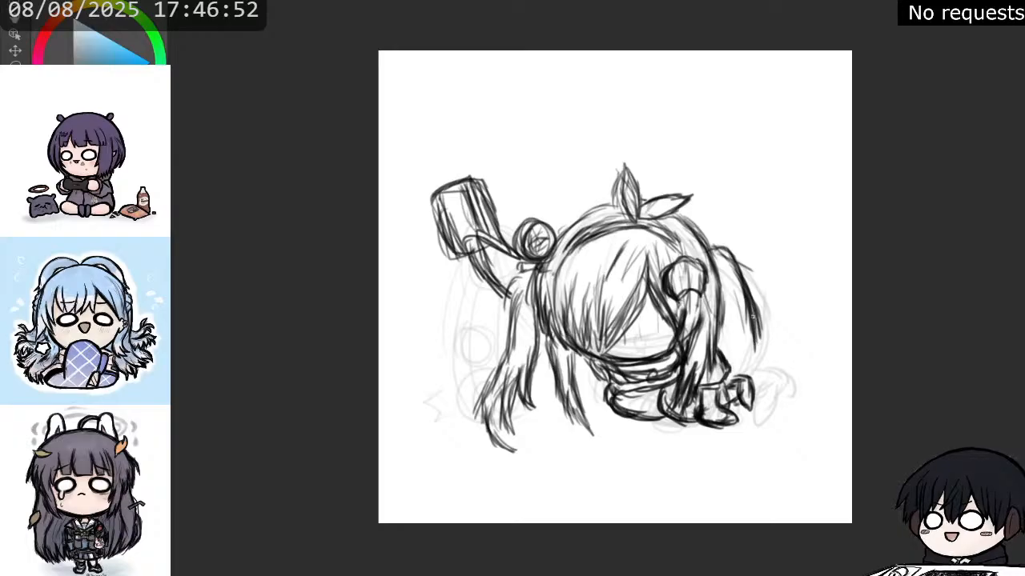
pyautogui.moveTo(751, 304); pyautogui.dragTo(757, 358)
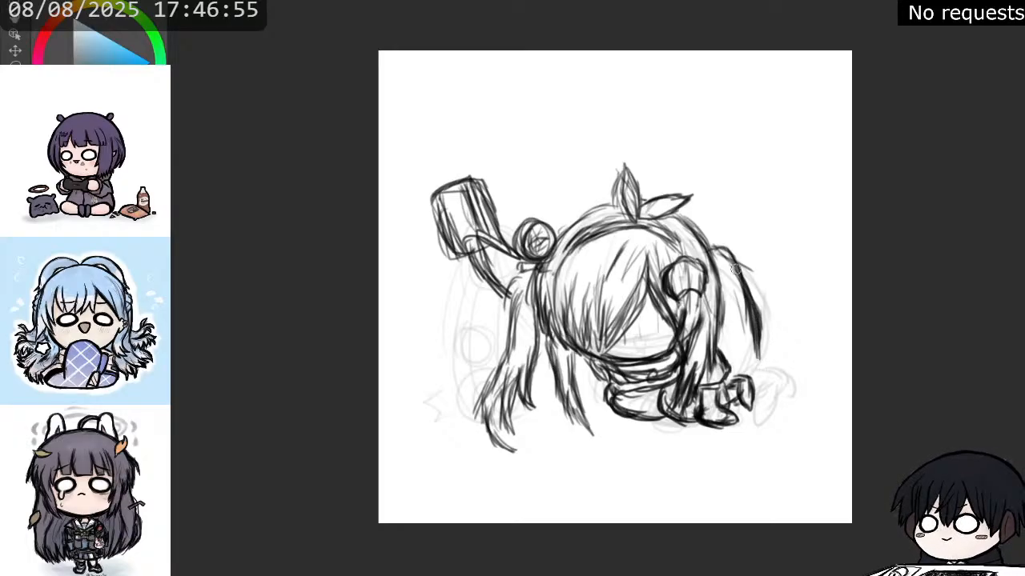
pyautogui.moveTo(735, 269); pyautogui.dragTo(749, 300)
# Sketch the bent rear leg extending behind the front boot, ending in an upright oval foot.
pyautogui.moveTo(732, 372)
pyautogui.mouseDown()
pyautogui.moveTo(748, 411)
pyautogui.moveTo(785, 416)
pyautogui.mouseUp()
pyautogui.moveTo(778, 376); pyautogui.dragTo(775, 398)
pyautogui.moveTo(767, 368)
pyautogui.mouseDown()
pyautogui.moveTo(762, 405)
pyautogui.moveTo(759, 391)
pyautogui.mouseUp()
pyautogui.moveTo(755, 371); pyautogui.dragTo(727, 383)
pyautogui.moveTo(759, 389); pyautogui.dragTo(736, 407)
pyautogui.moveTo(765, 387); pyautogui.dragTo(732, 407)
pyautogui.moveTo(752, 392); pyautogui.dragTo(731, 408)
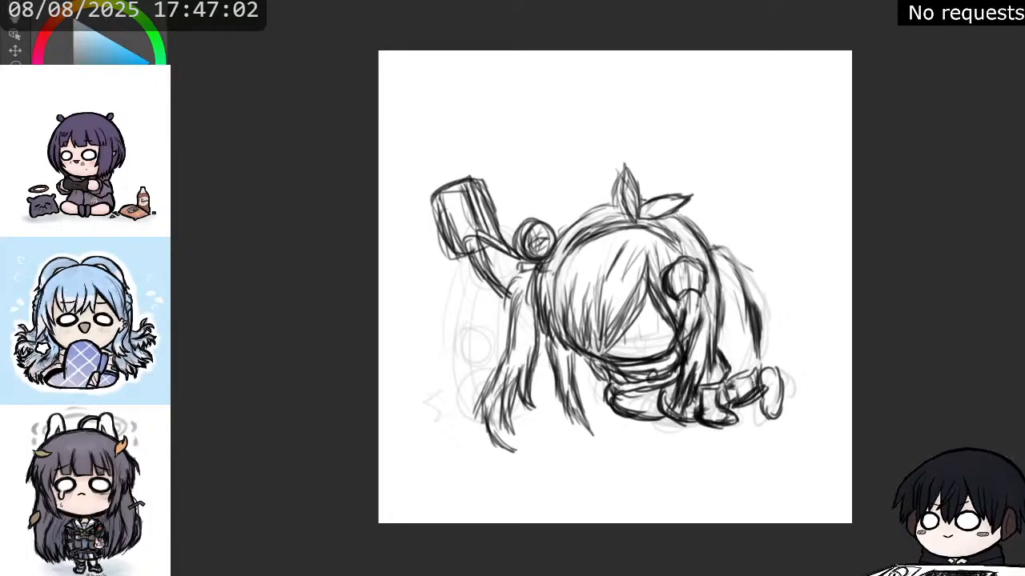
pyautogui.moveTo(746, 372)
pyautogui.mouseDown()
pyautogui.moveTo(725, 381)
pyautogui.moveTo(740, 375)
pyautogui.mouseUp()
# Thicken the long curve behind the head and extend it down to the rear foot.
pyautogui.moveTo(699, 248); pyautogui.dragTo(751, 304)
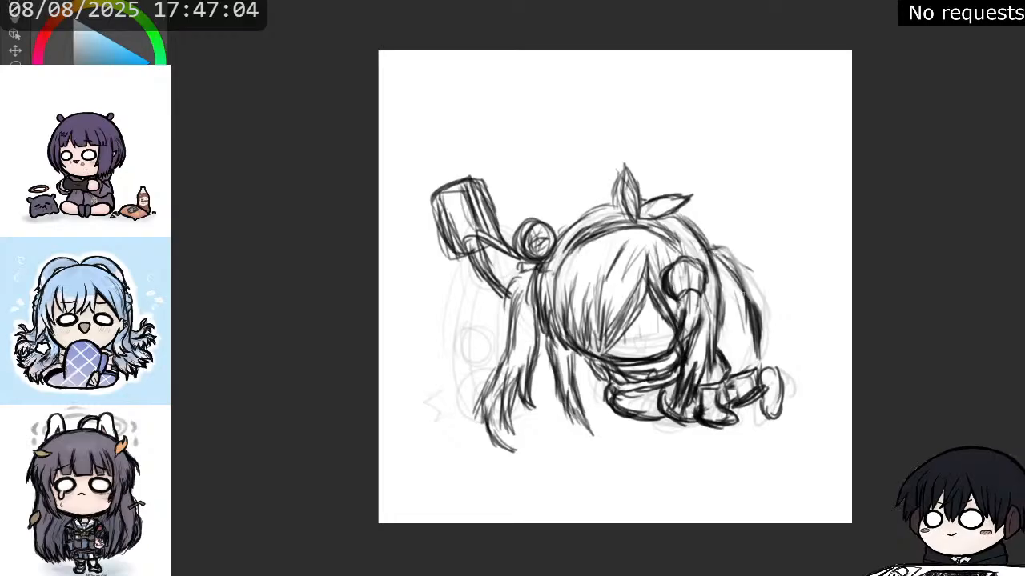
pyautogui.moveTo(726, 260); pyautogui.dragTo(754, 314)
pyautogui.moveTo(727, 269); pyautogui.dragTo(755, 320)
pyautogui.moveTo(735, 286); pyautogui.dragTo(758, 333)
pyautogui.moveTo(727, 281); pyautogui.dragTo(770, 368)
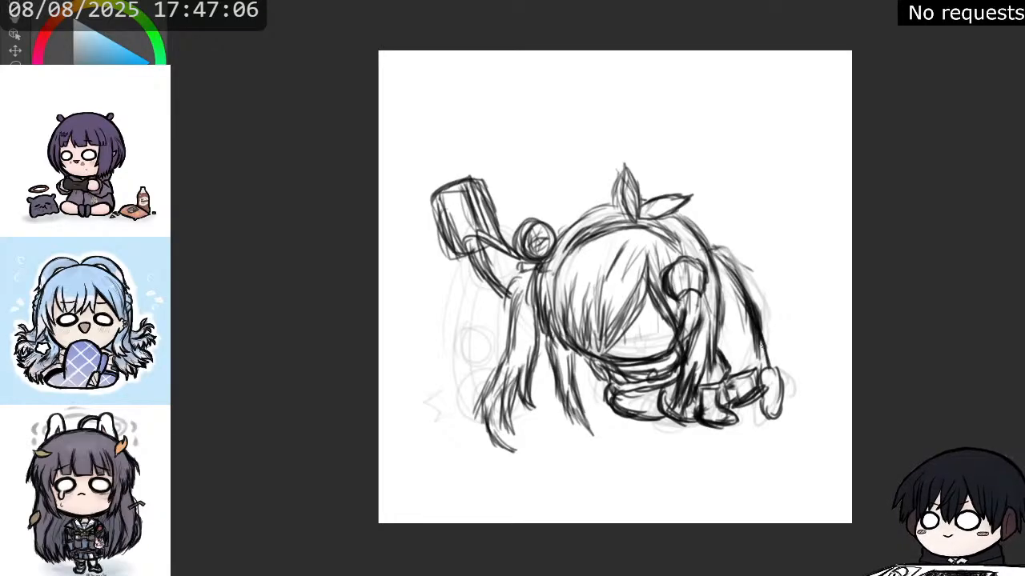
pyautogui.moveTo(758, 317); pyautogui.dragTo(768, 365)
pyautogui.moveTo(757, 323); pyautogui.dragTo(768, 371)
pyautogui.moveTo(751, 302)
pyautogui.mouseDown()
pyautogui.moveTo(761, 364)
pyautogui.moveTo(712, 249)
pyautogui.mouseUp()
pyautogui.moveTo(748, 289); pyautogui.dragTo(766, 351)
pyautogui.moveTo(757, 314)
pyautogui.mouseDown()
pyautogui.moveTo(772, 361)
pyautogui.moveTo(754, 328)
pyautogui.moveTo(751, 337)
pyautogui.moveTo(741, 295)
pyautogui.mouseUp()
pyautogui.moveTo(728, 253); pyautogui.dragTo(746, 270)
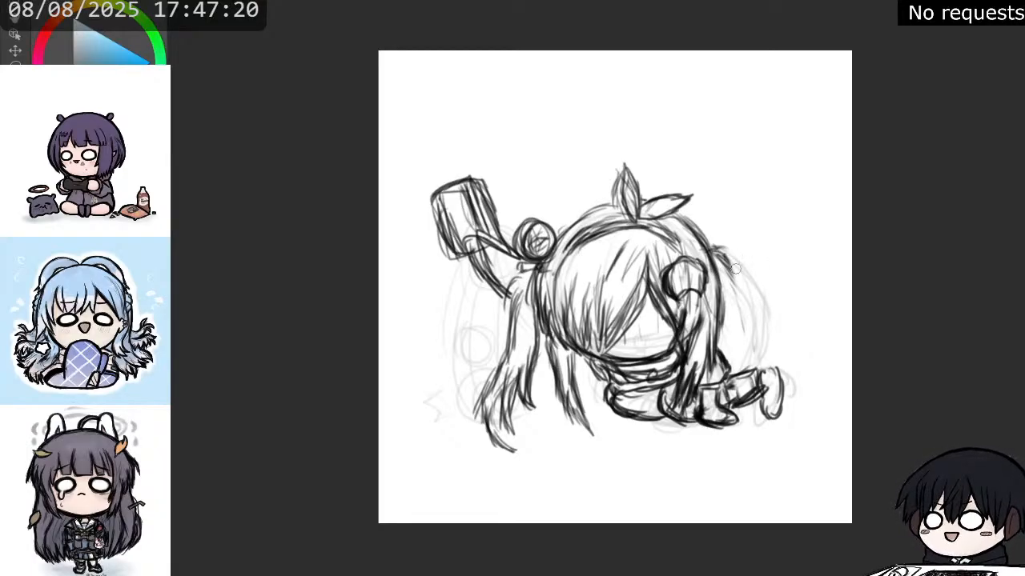
# Erase the heavy curve behind the head and redraw it slimmer and closer to the head.
pyautogui.moveTo(730, 247)
pyautogui.mouseDown()
pyautogui.moveTo(727, 274)
pyautogui.moveTo(751, 334)
pyautogui.mouseUp()
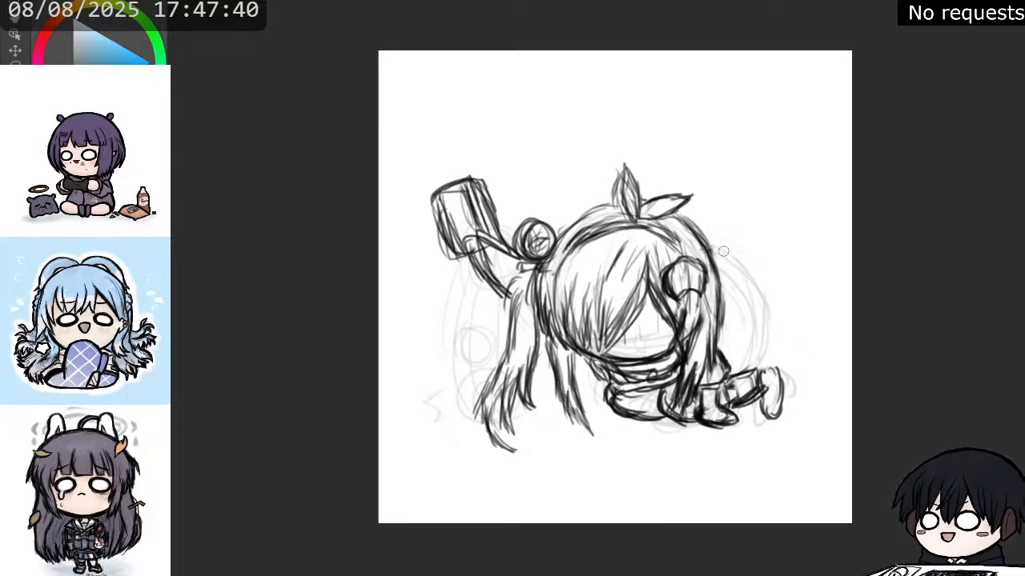
pyautogui.moveTo(560, 239)
pyautogui.mouseDown()
pyautogui.moveTo(609, 206)
pyautogui.moveTo(580, 216)
pyautogui.mouseUp()
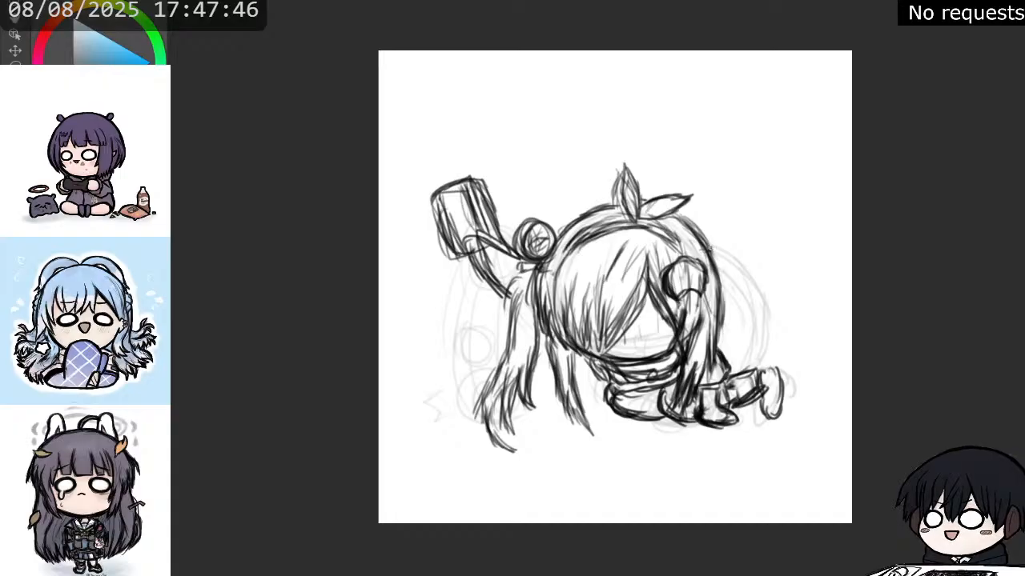
pyautogui.moveTo(711, 249)
pyautogui.mouseDown()
pyautogui.moveTo(729, 262)
pyautogui.moveTo(744, 309)
pyautogui.mouseUp()
pyautogui.moveTo(730, 269); pyautogui.dragTo(752, 340)
pyautogui.moveTo(743, 301); pyautogui.dragTo(754, 355)
pyautogui.moveTo(746, 320); pyautogui.dragTo(752, 352)
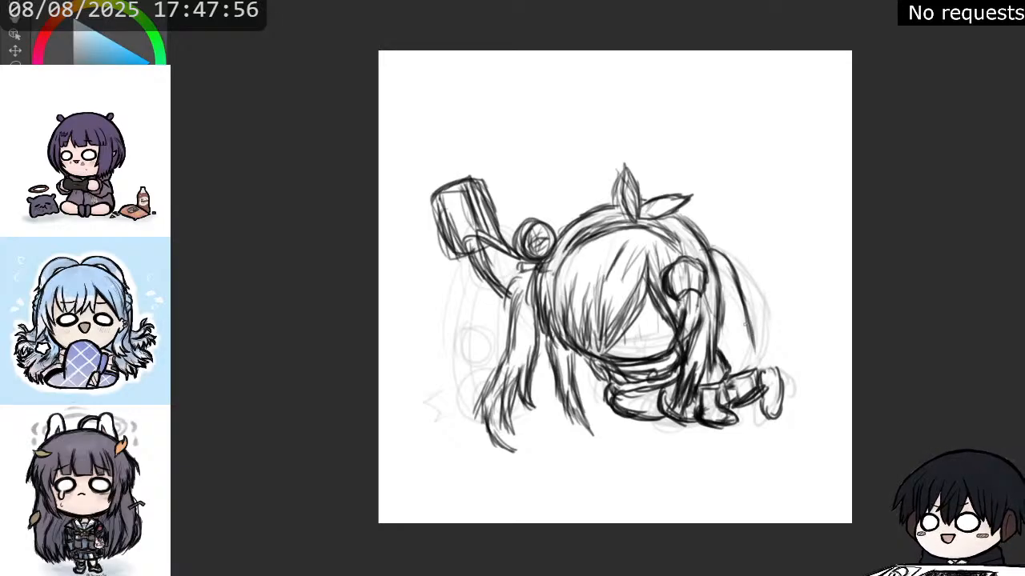
pyautogui.moveTo(746, 316); pyautogui.dragTo(756, 352)
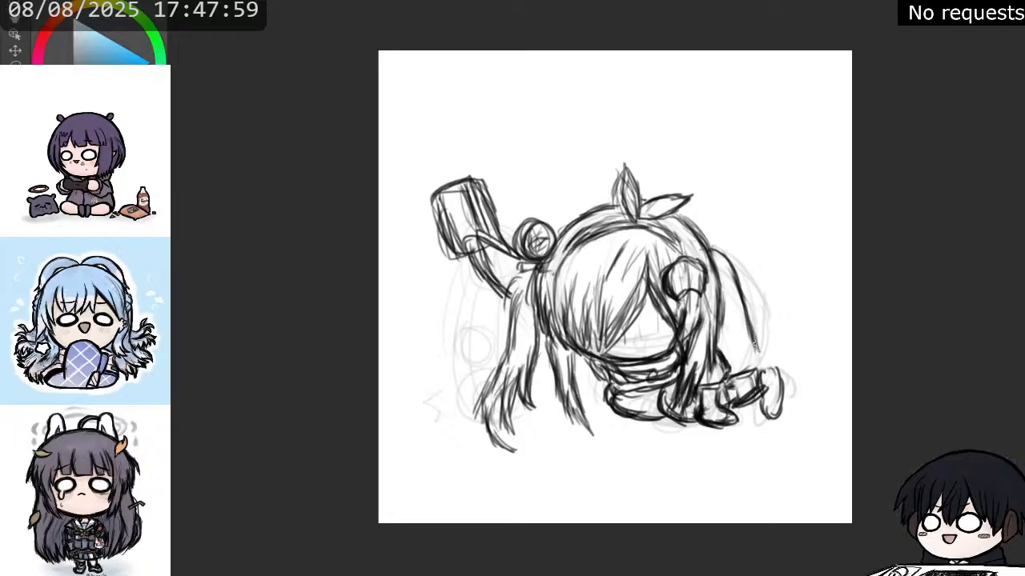
pyautogui.moveTo(746, 314); pyautogui.dragTo(738, 290)
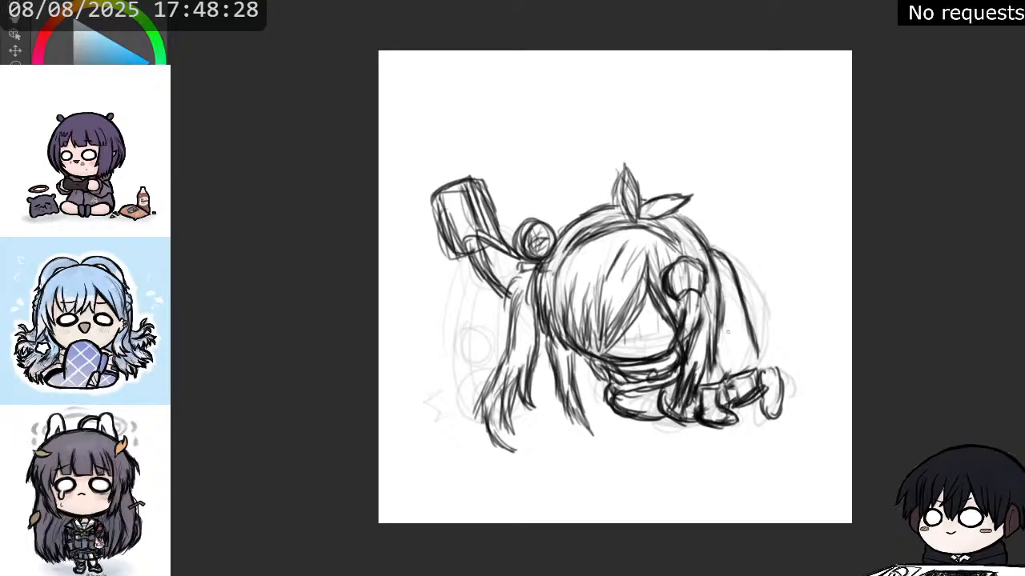
# Draw the curved lower back beside the right lock, reinforce the hem below it, and redraw the front boot more lightly.
pyautogui.moveTo(727, 332); pyautogui.dragTo(724, 320)
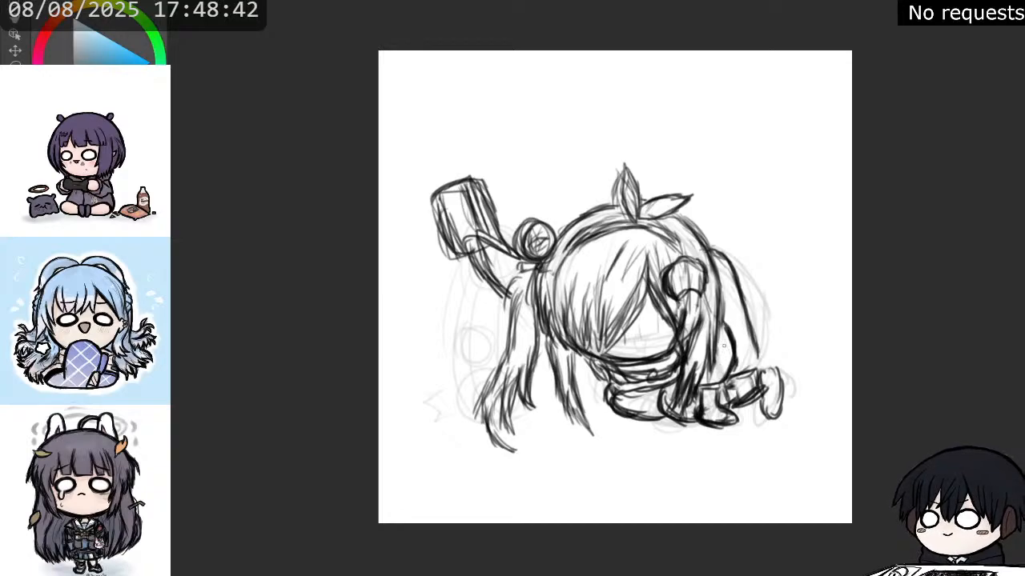
pyautogui.moveTo(722, 315)
pyautogui.mouseDown()
pyautogui.moveTo(724, 383)
pyautogui.moveTo(705, 386)
pyautogui.moveTo(719, 407)
pyautogui.moveTo(717, 385)
pyautogui.moveTo(714, 398)
pyautogui.moveTo(733, 365)
pyautogui.moveTo(720, 407)
pyautogui.mouseUp()
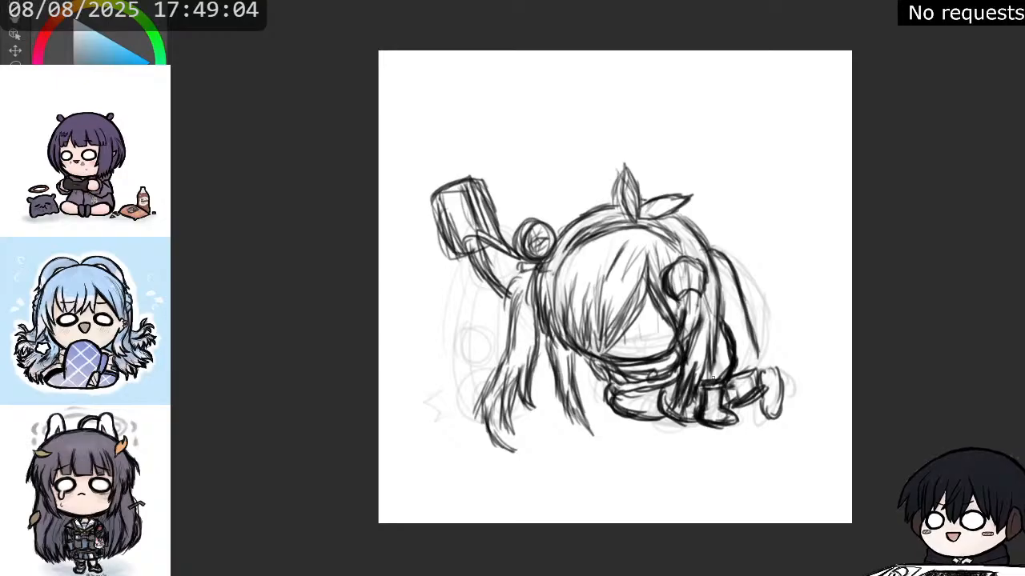
pyautogui.moveTo(703, 384); pyautogui.dragTo(723, 383)
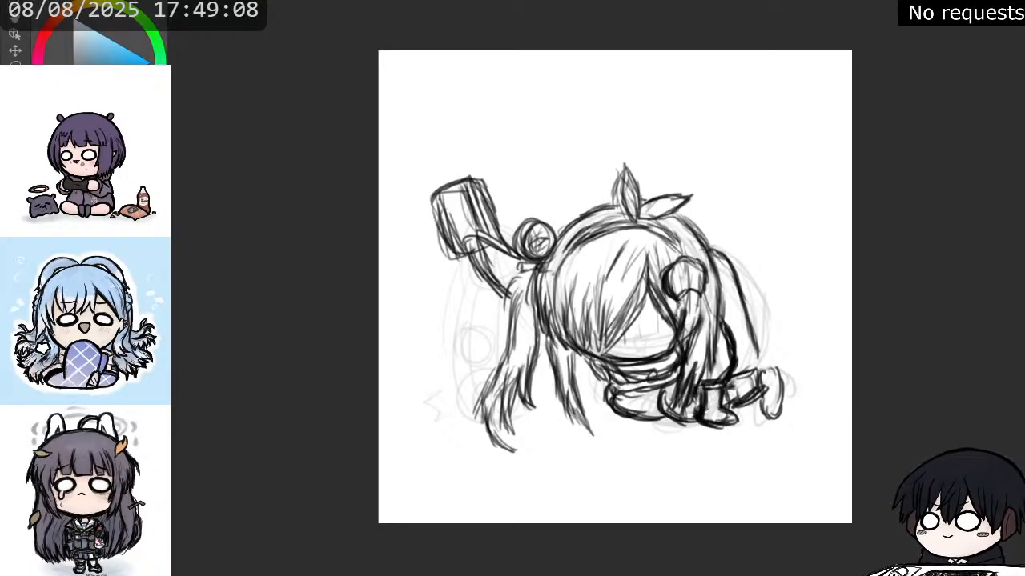
pyautogui.moveTo(703, 405)
pyautogui.mouseDown()
pyautogui.moveTo(715, 424)
pyautogui.moveTo(729, 422)
pyautogui.moveTo(724, 413)
pyautogui.mouseUp()
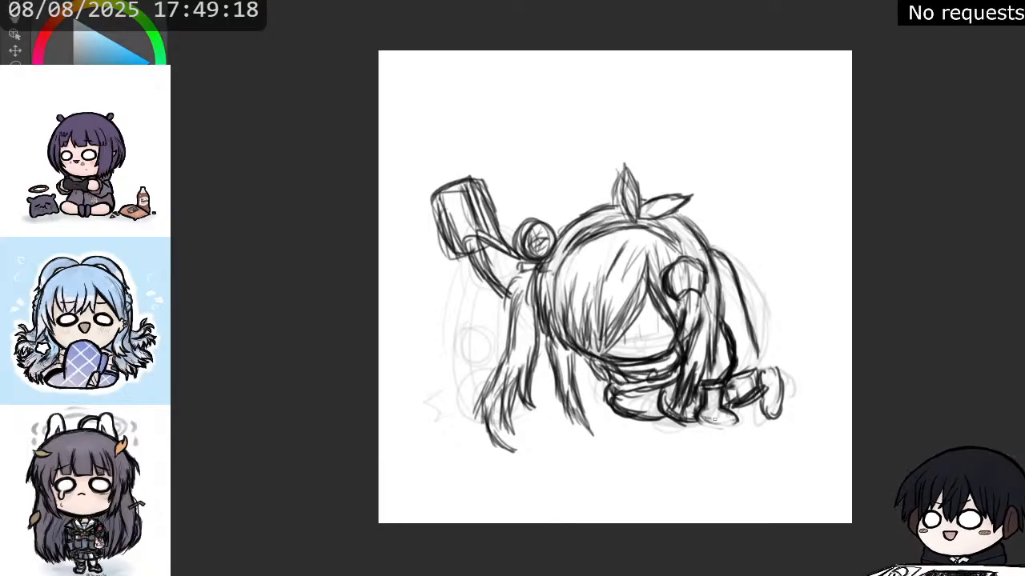
pyautogui.moveTo(714, 419)
pyautogui.mouseDown()
pyautogui.moveTo(703, 418)
pyautogui.moveTo(738, 421)
pyautogui.moveTo(727, 424)
pyautogui.moveTo(723, 413)
pyautogui.mouseUp()
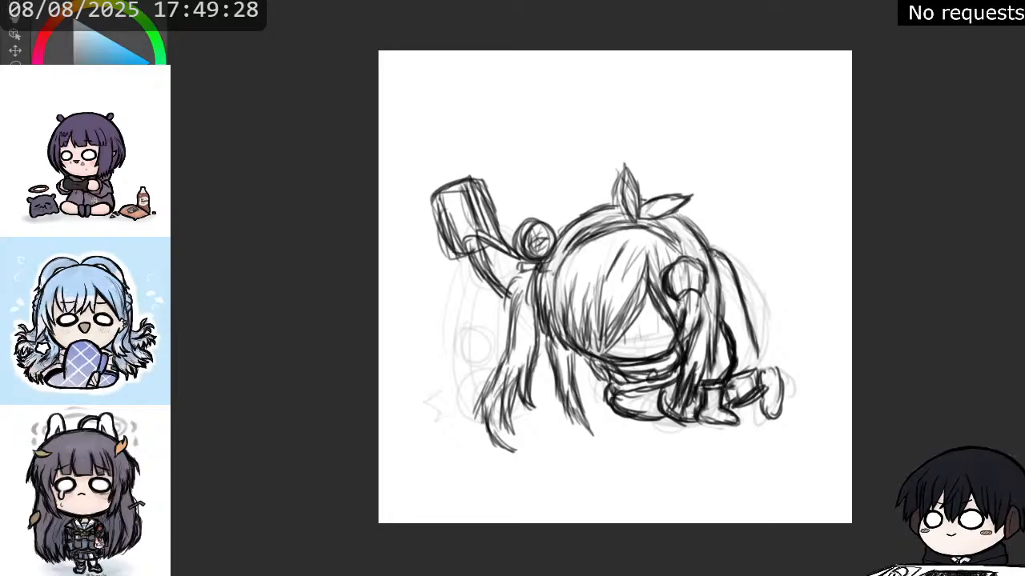
# Extend the curve behind the head down to the rear leg, and rework the rear leg and foot.
pyautogui.moveTo(715, 251)
pyautogui.mouseDown()
pyautogui.moveTo(730, 265)
pyautogui.moveTo(763, 372)
pyautogui.mouseUp()
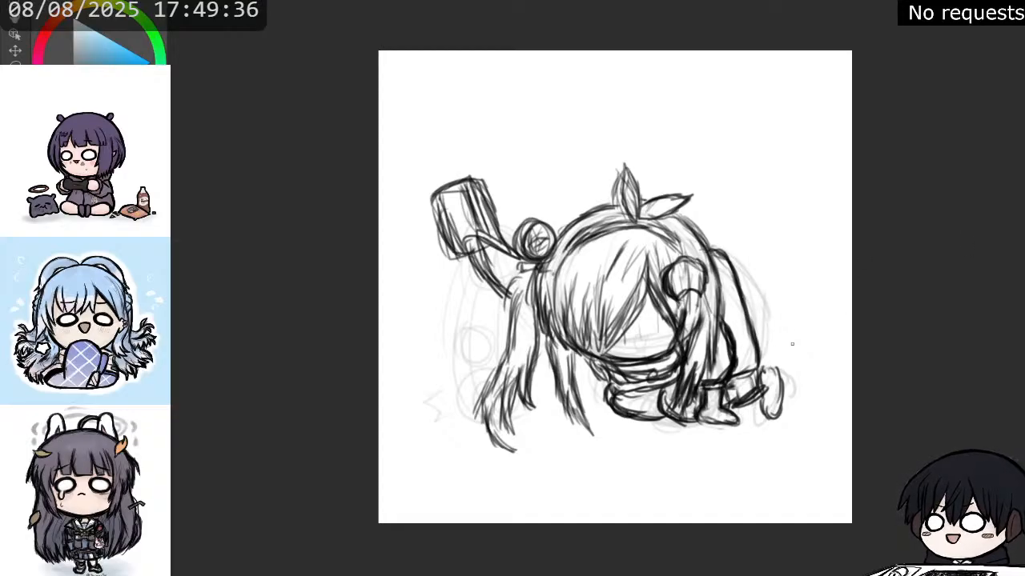
pyautogui.moveTo(766, 380); pyautogui.dragTo(769, 413)
pyautogui.moveTo(759, 374); pyautogui.dragTo(760, 398)
pyautogui.hotkey('ctrl', 'z')
pyautogui.hotkey('ctrl', 'z')
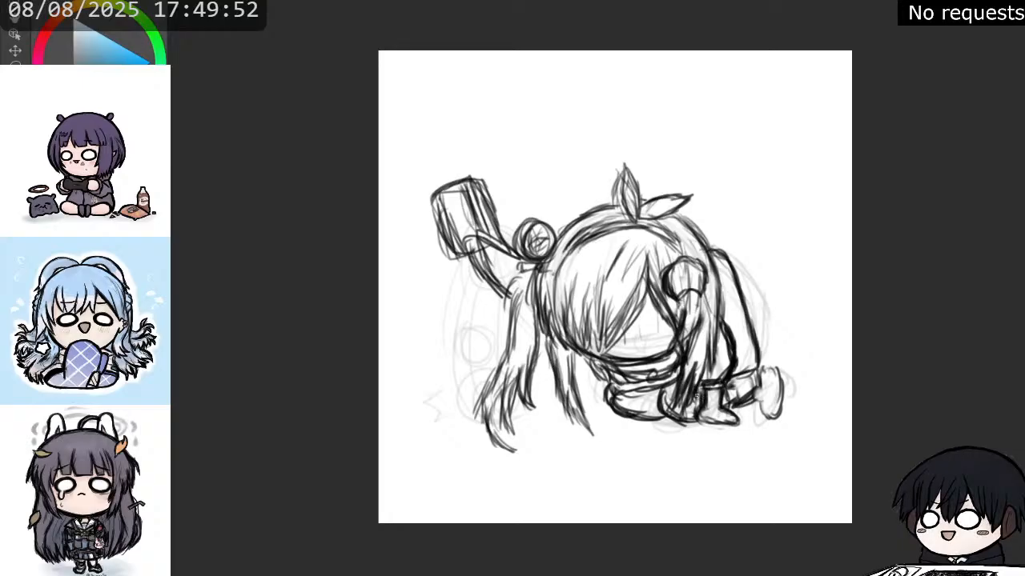
pyautogui.moveTo(725, 398)
pyautogui.mouseDown()
pyautogui.moveTo(757, 382)
pyautogui.moveTo(759, 366)
pyautogui.moveTo(742, 368)
pyautogui.mouseUp()
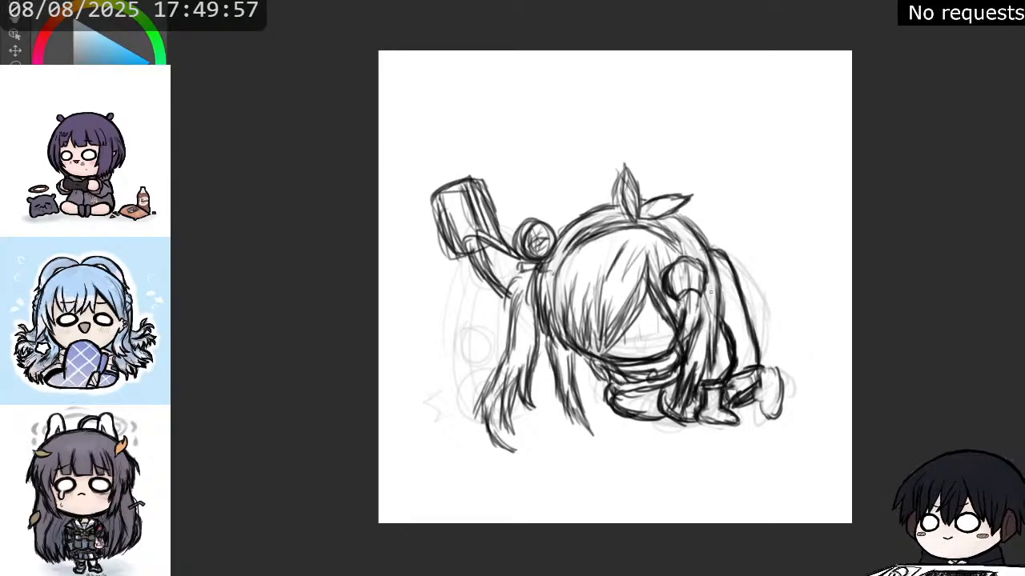
# Erase the long curve behind the head, leaving only a short slanted line between the lower back and rear leg.
pyautogui.press('e')
pyautogui.moveTo(722, 251); pyautogui.dragTo(759, 336)
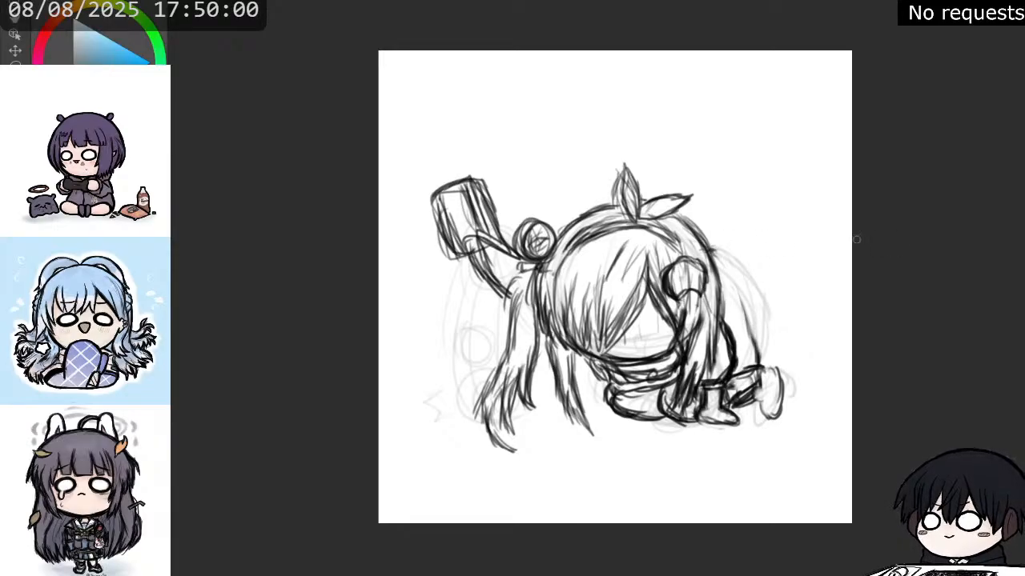
pyautogui.moveTo(692, 223); pyautogui.dragTo(747, 355)
pyautogui.moveTo(732, 318); pyautogui.dragTo(755, 369)
pyautogui.moveTo(737, 288); pyautogui.dragTo(763, 340)
pyautogui.moveTo(745, 305); pyautogui.dragTo(760, 353)
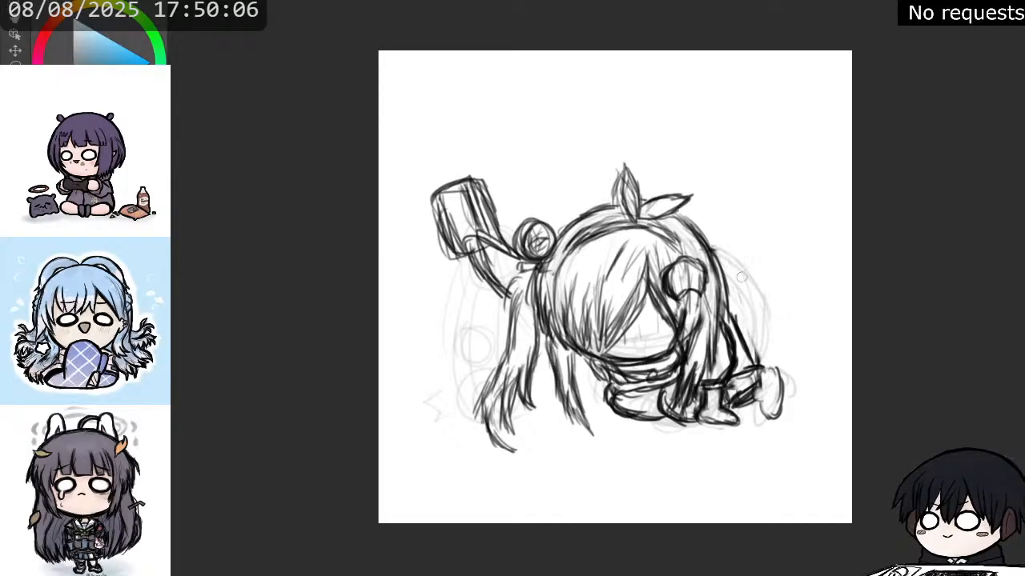
# Flip the canvas view horizontally and darken the hair strands falling from beneath the round bun.
pyautogui.press('m')
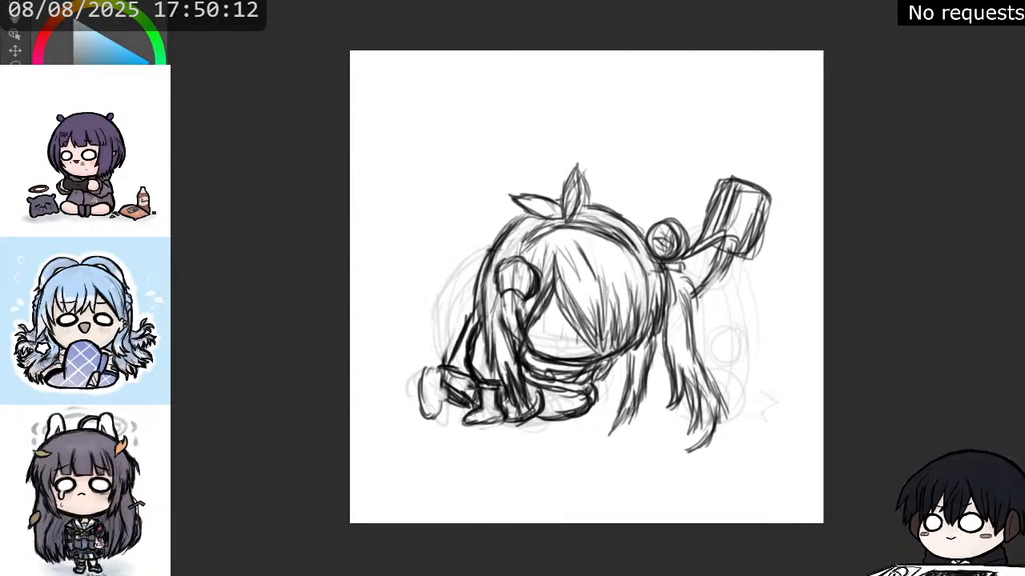
pyautogui.moveTo(680, 265); pyautogui.dragTo(670, 294)
pyautogui.moveTo(682, 264); pyautogui.dragTo(696, 334)
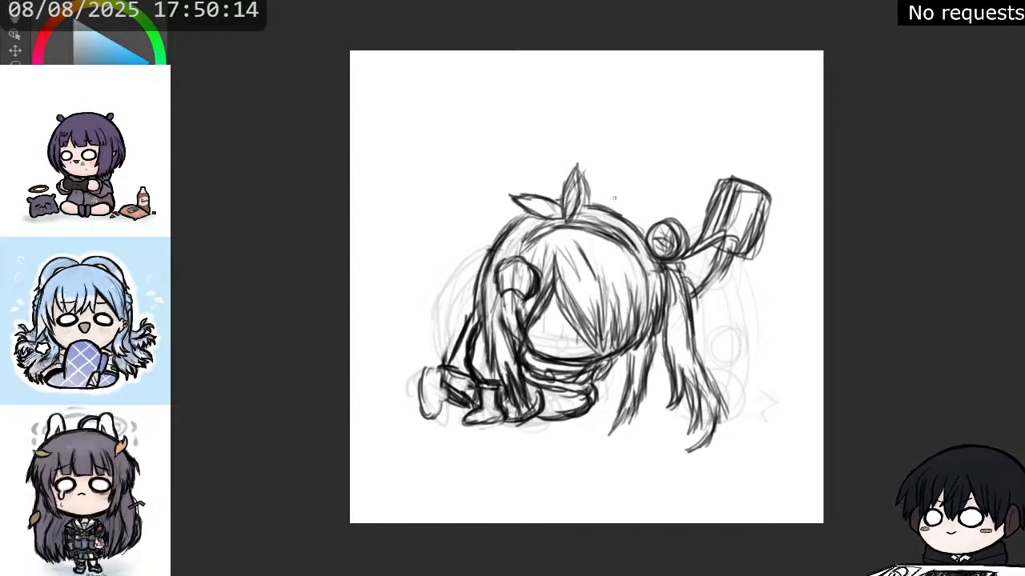
# Flip the canvas view back, select the raised boxy object with its hand, and rotate it slightly counterclockwise and shift it down.
pyautogui.click(15, 63)
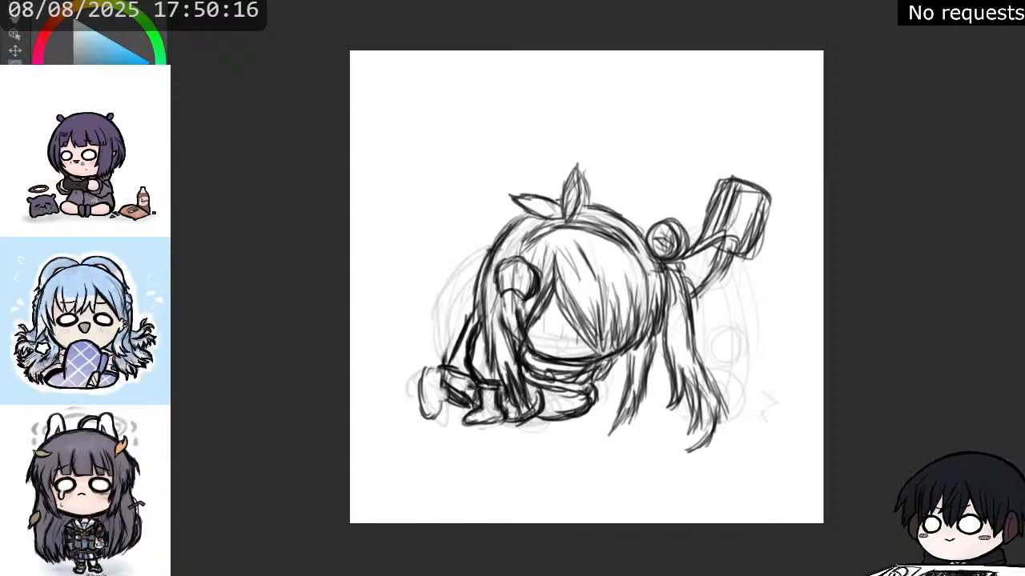
pyautogui.press('h')
pyautogui.moveTo(505, 209)
pyautogui.mouseDown()
pyautogui.moveTo(464, 161)
pyautogui.moveTo(418, 197)
pyautogui.moveTo(439, 266)
pyautogui.moveTo(484, 259)
pyautogui.moveTo(502, 239)
pyautogui.moveTo(504, 207)
pyautogui.mouseUp()
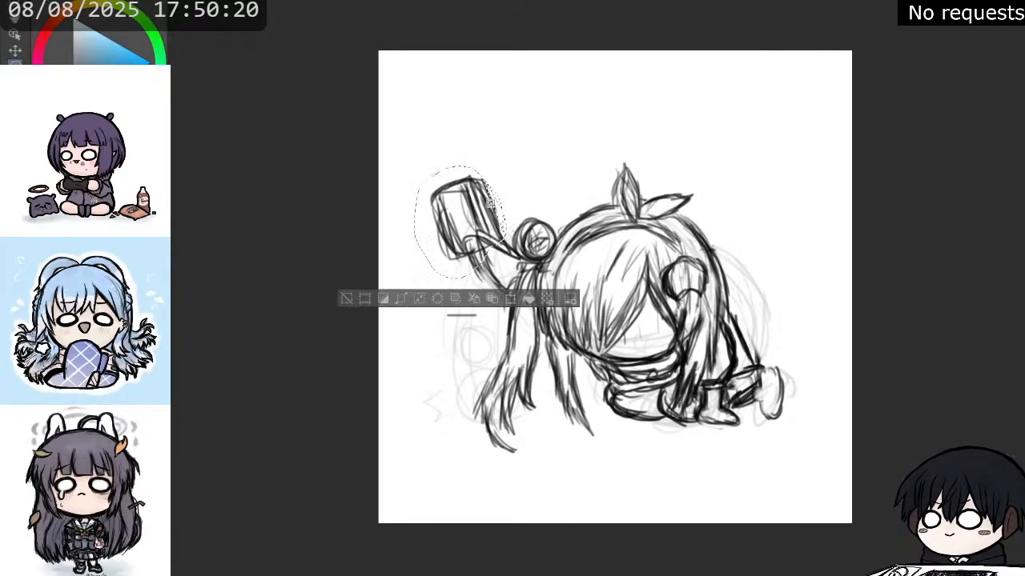
pyautogui.click(513, 298)
pyautogui.moveTo(537, 173); pyautogui.dragTo(511, 157)
pyautogui.moveTo(480, 208); pyautogui.dragTo(486, 219)
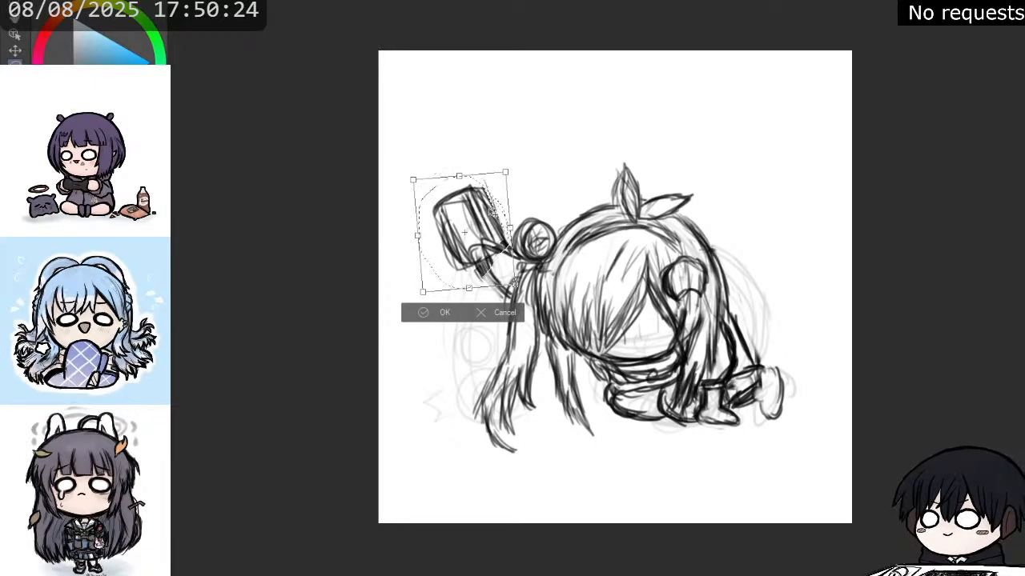
pyautogui.click(442, 313)
pyautogui.hotkey('ctrl', 'd')
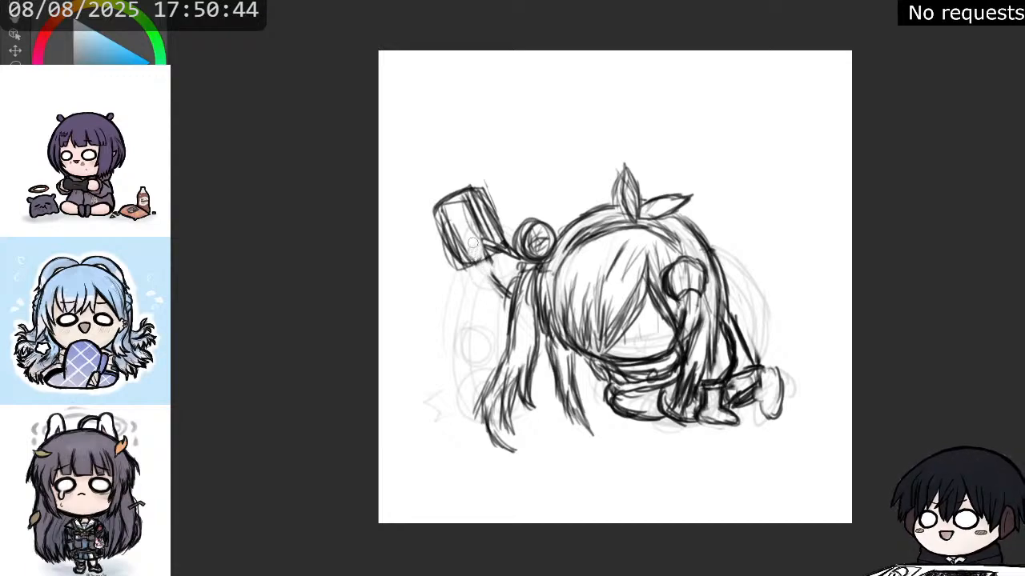
# Redraw the raised hand and forearm gripping the boxy object with darker lines beside the round bun.
pyautogui.moveTo(486, 256); pyautogui.dragTo(517, 293)
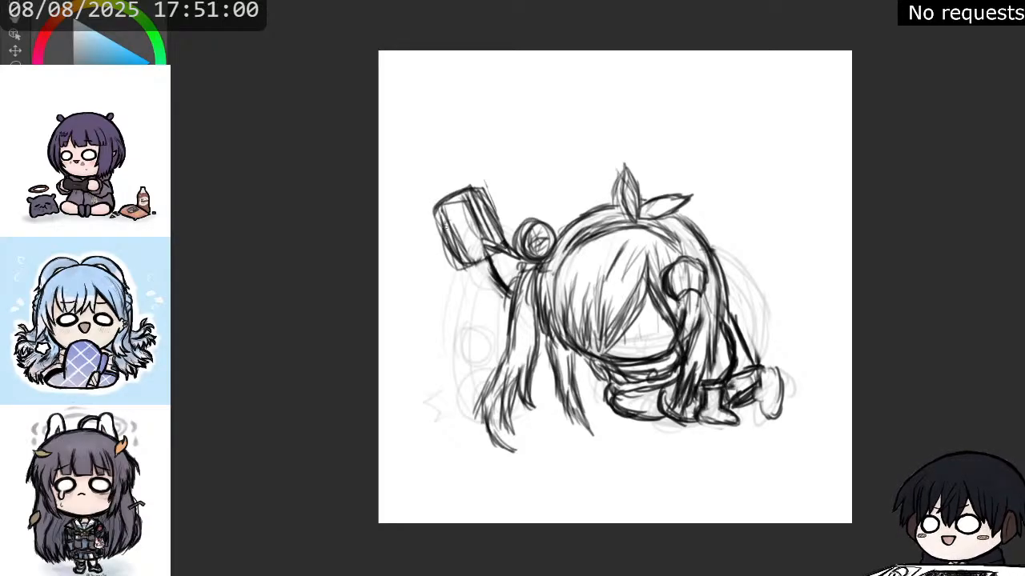
pyautogui.moveTo(450, 231)
pyautogui.mouseDown()
pyautogui.moveTo(487, 251)
pyautogui.moveTo(505, 235)
pyautogui.moveTo(482, 184)
pyautogui.moveTo(433, 208)
pyautogui.mouseUp()
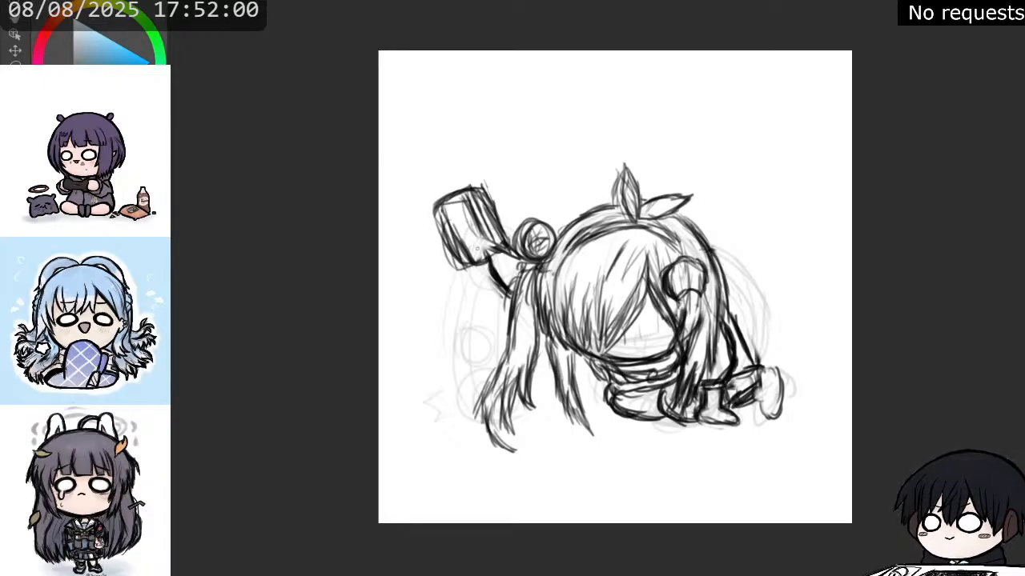
pyautogui.moveTo(489, 253)
pyautogui.mouseDown()
pyautogui.moveTo(491, 274)
pyautogui.moveTo(490, 249)
pyautogui.moveTo(514, 256)
pyautogui.mouseUp()
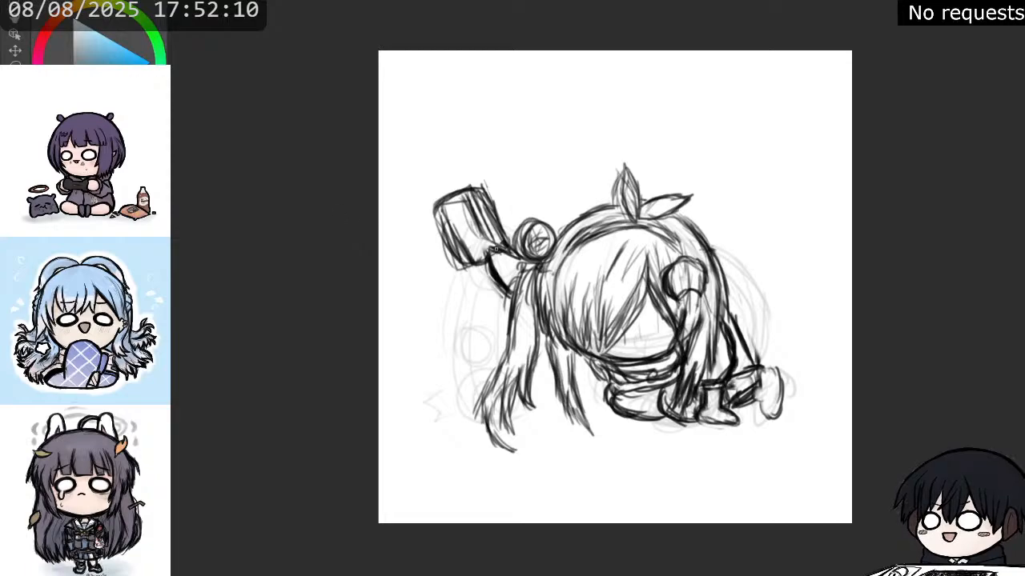
pyautogui.moveTo(501, 278)
pyautogui.mouseDown()
pyautogui.moveTo(518, 259)
pyautogui.moveTo(494, 292)
pyautogui.moveTo(525, 267)
pyautogui.mouseUp()
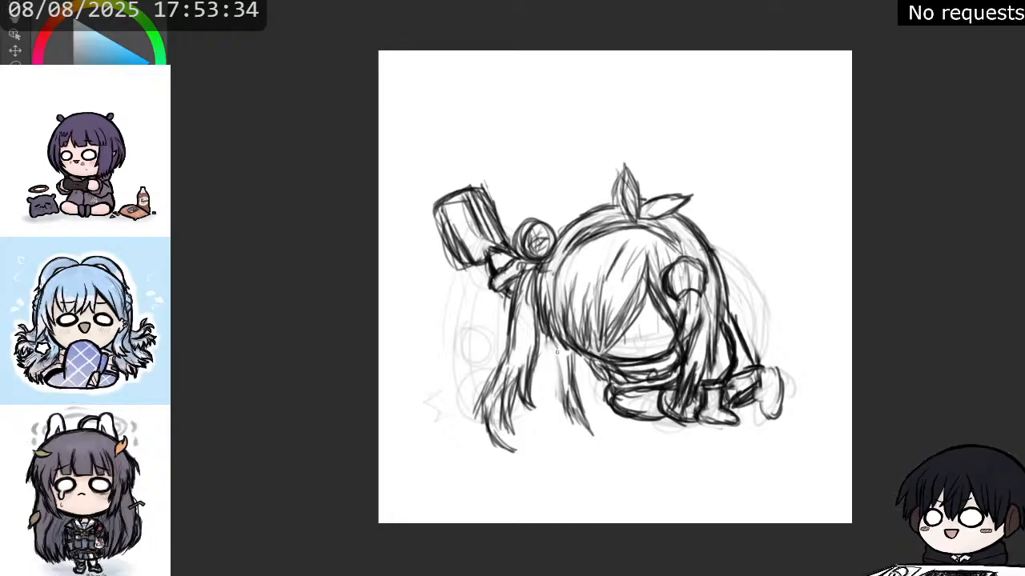
# Darken the narrow hair lock hanging beside the face and trim its pointed tip with the eraser.
pyautogui.moveTo(556, 342); pyautogui.dragTo(562, 386)
pyautogui.moveTo(559, 358); pyautogui.dragTo(569, 423)
pyautogui.moveTo(565, 383); pyautogui.dragTo(581, 424)
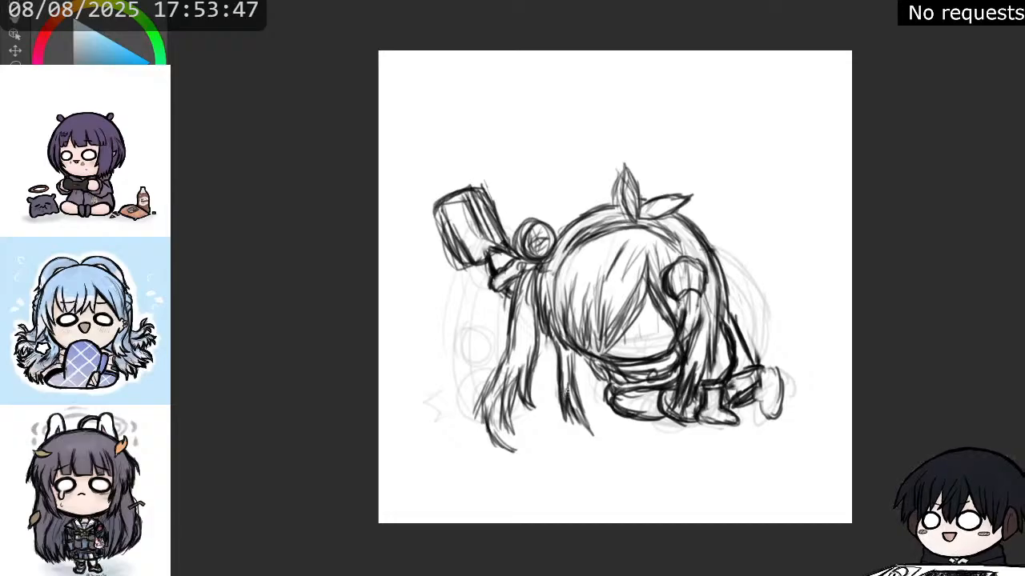
pyautogui.moveTo(570, 392); pyautogui.dragTo(598, 441)
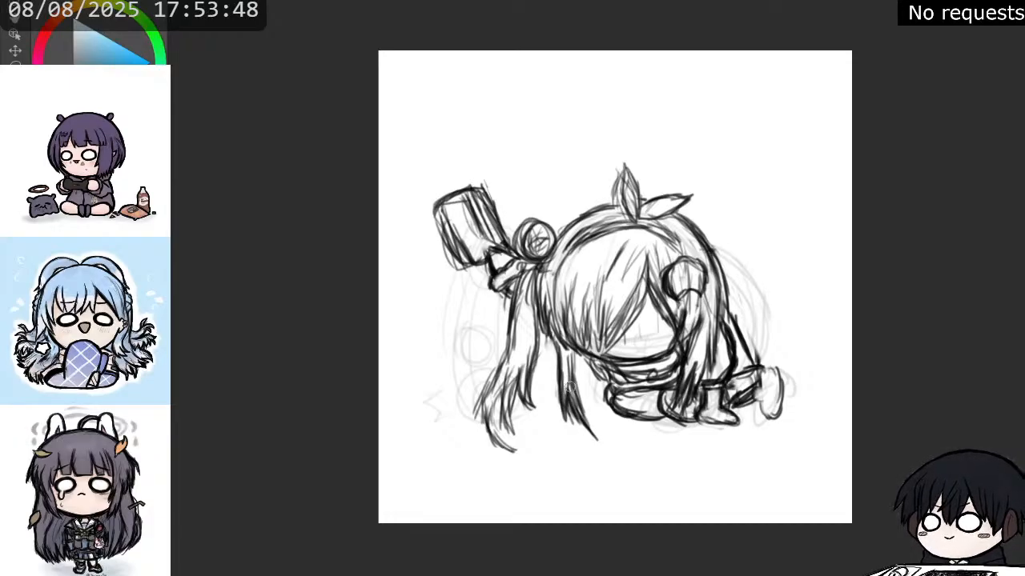
pyautogui.moveTo(572, 370); pyautogui.dragTo(582, 415)
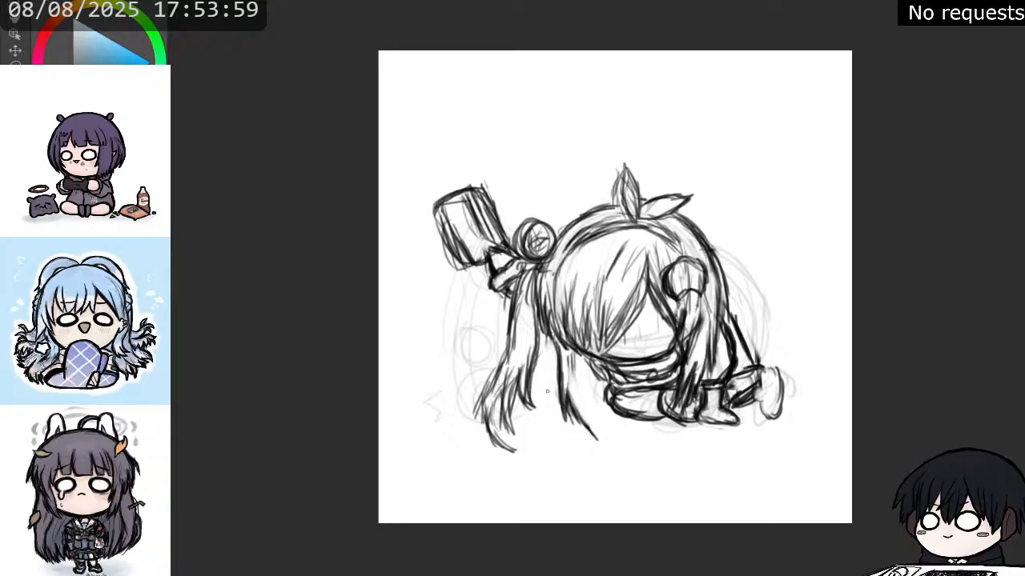
pyautogui.press('e')
pyautogui.moveTo(594, 439)
pyautogui.mouseDown()
pyautogui.moveTo(571, 351)
pyautogui.moveTo(573, 401)
pyautogui.mouseUp()
pyautogui.press('p')
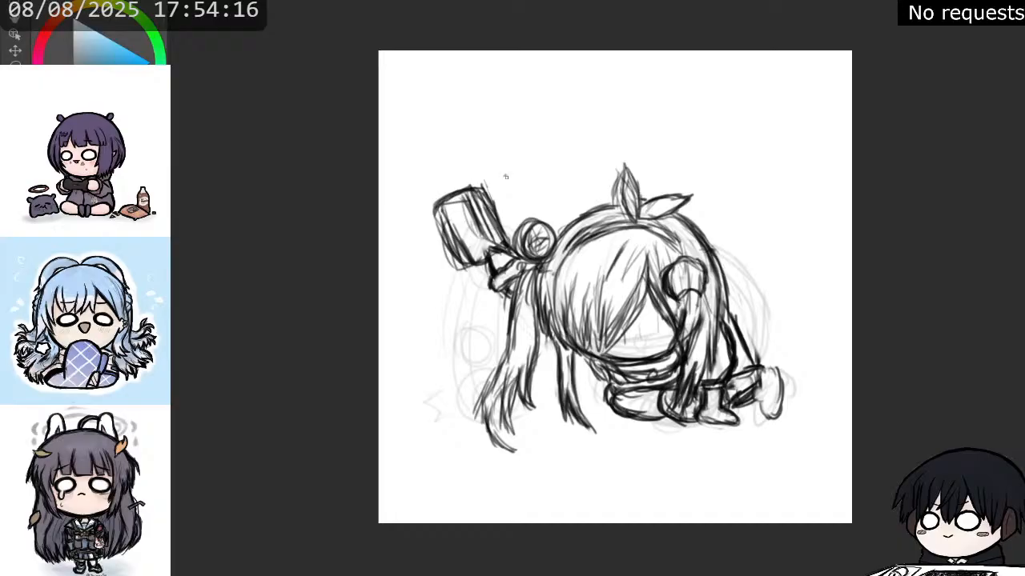
pyautogui.moveTo(755, 301); pyautogui.dragTo(757, 313)
pyautogui.moveTo(775, 347); pyautogui.dragTo(777, 356)
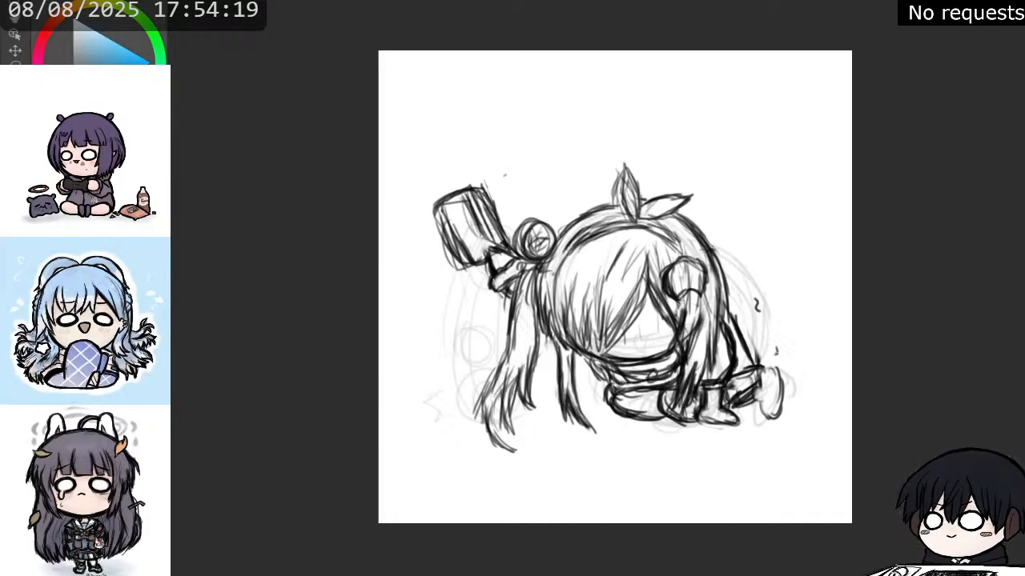
pyautogui.press('e')
pyautogui.moveTo(760, 298); pyautogui.dragTo(756, 309)
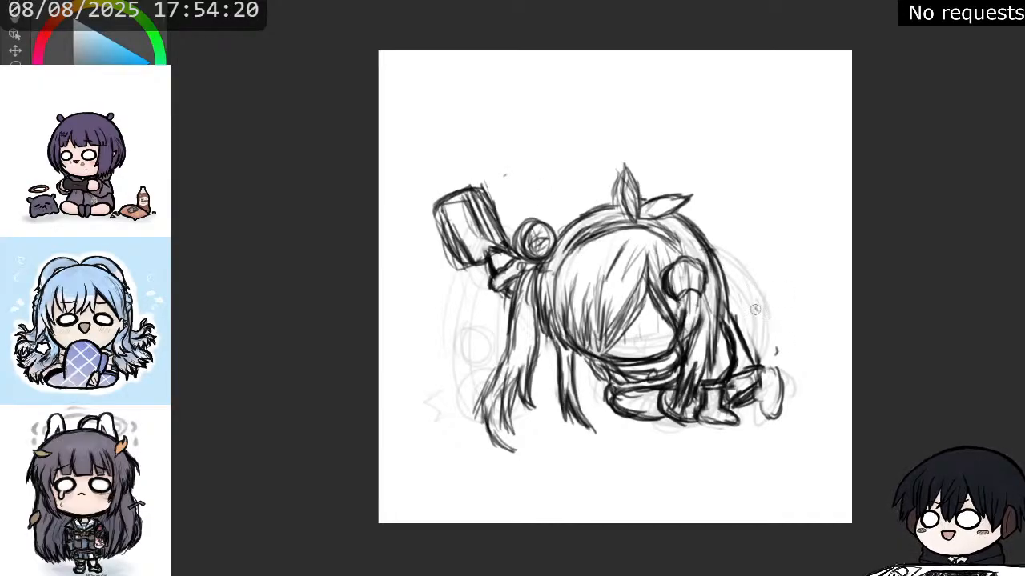
pyautogui.moveTo(775, 347); pyautogui.dragTo(780, 356)
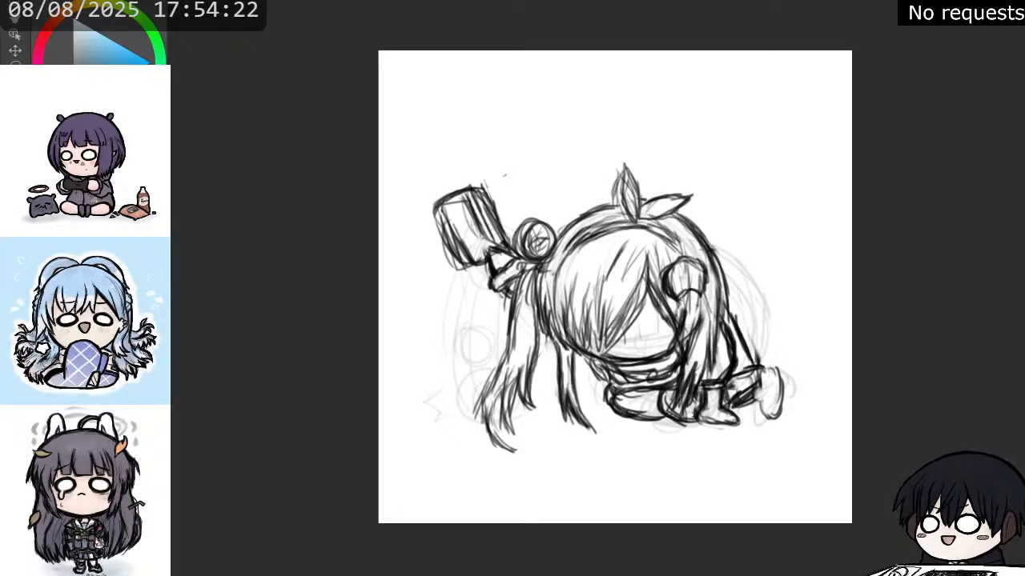
# Draw short squiggly motion marks behind the back and foot and around the hanging hair.
pyautogui.moveTo(765, 326); pyautogui.dragTo(807, 377)
pyautogui.moveTo(741, 250); pyautogui.dragTo(738, 266)
pyautogui.moveTo(479, 315); pyautogui.dragTo(478, 336)
pyautogui.moveTo(584, 386)
pyautogui.mouseDown()
pyautogui.moveTo(598, 404)
pyautogui.moveTo(571, 427)
pyautogui.mouseUp()
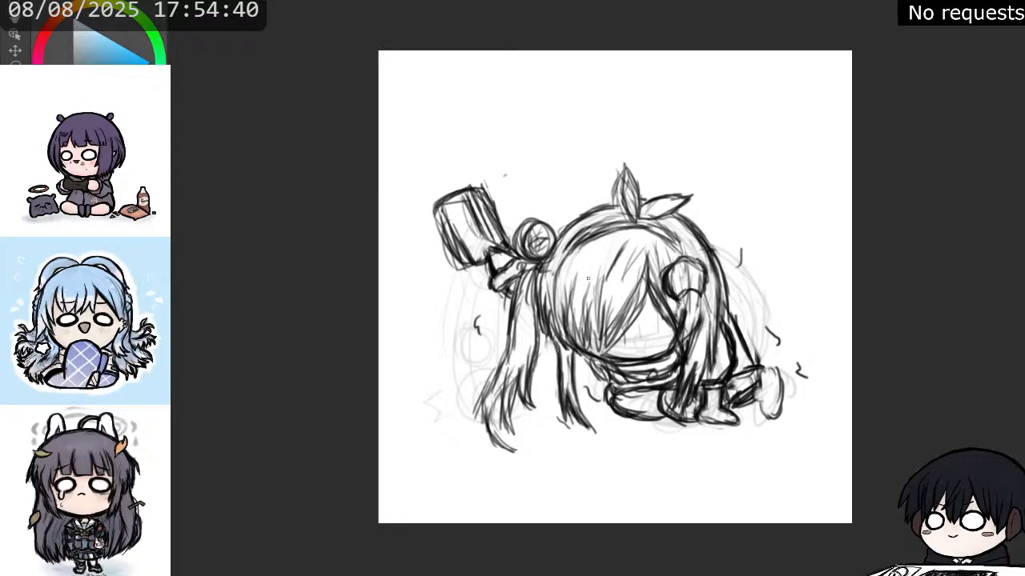
# Add dark strands to the upper ponytail below the round bun and erase its outward-flaring lower ends.
pyautogui.moveTo(529, 274); pyautogui.dragTo(509, 359)
pyautogui.moveTo(521, 325); pyautogui.dragTo(514, 366)
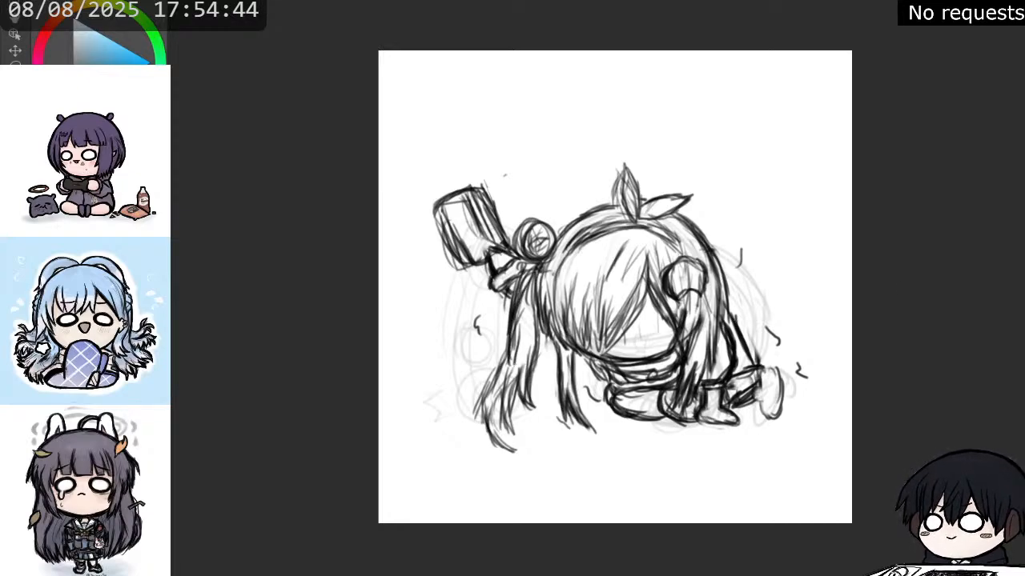
pyautogui.moveTo(538, 326); pyautogui.dragTo(540, 387)
pyautogui.press('e')
pyautogui.moveTo(509, 333)
pyautogui.mouseDown()
pyautogui.moveTo(482, 368)
pyautogui.moveTo(502, 378)
pyautogui.moveTo(503, 434)
pyautogui.moveTo(532, 426)
pyautogui.moveTo(526, 351)
pyautogui.moveTo(526, 389)
pyautogui.moveTo(494, 399)
pyautogui.mouseUp()
pyautogui.hotkey('ctrl', 'z')
# Redraw the ponytail's lower strands hanging straight down, with the ends curving toward the body.
pyautogui.moveTo(515, 315); pyautogui.dragTo(509, 370)
pyautogui.moveTo(514, 334); pyautogui.dragTo(509, 371)
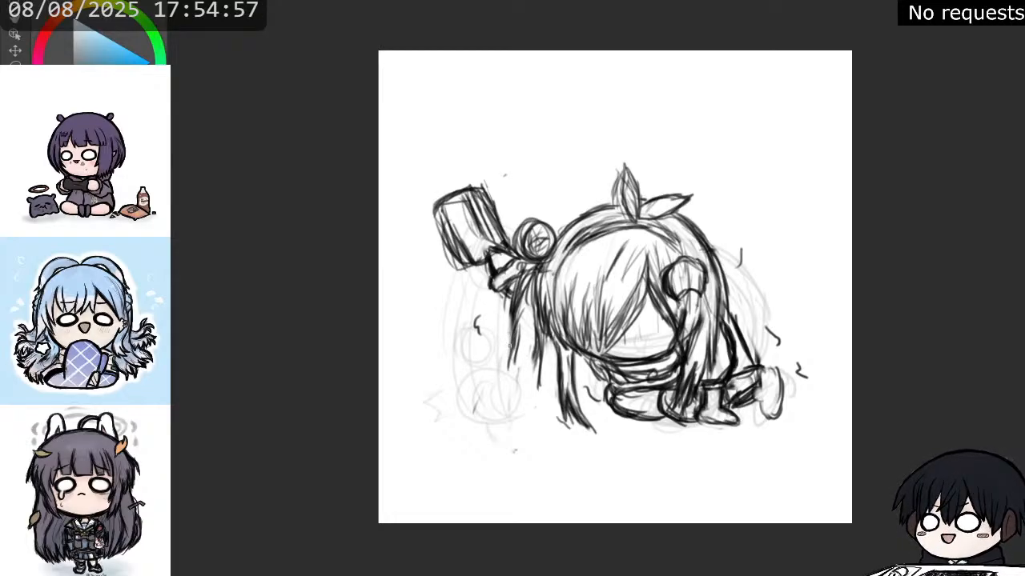
pyautogui.moveTo(511, 338); pyautogui.dragTo(513, 398)
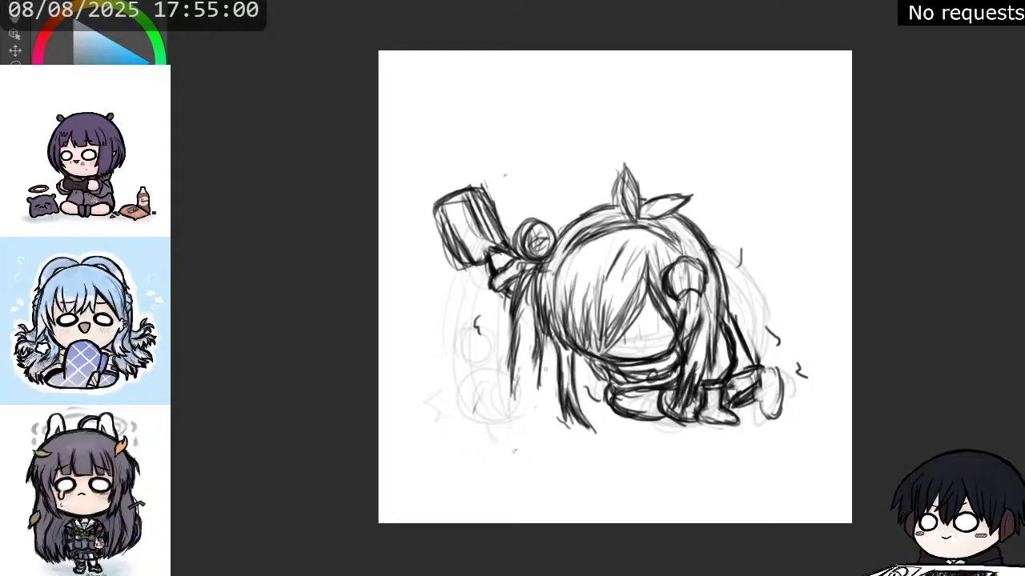
pyautogui.moveTo(546, 362); pyautogui.dragTo(534, 400)
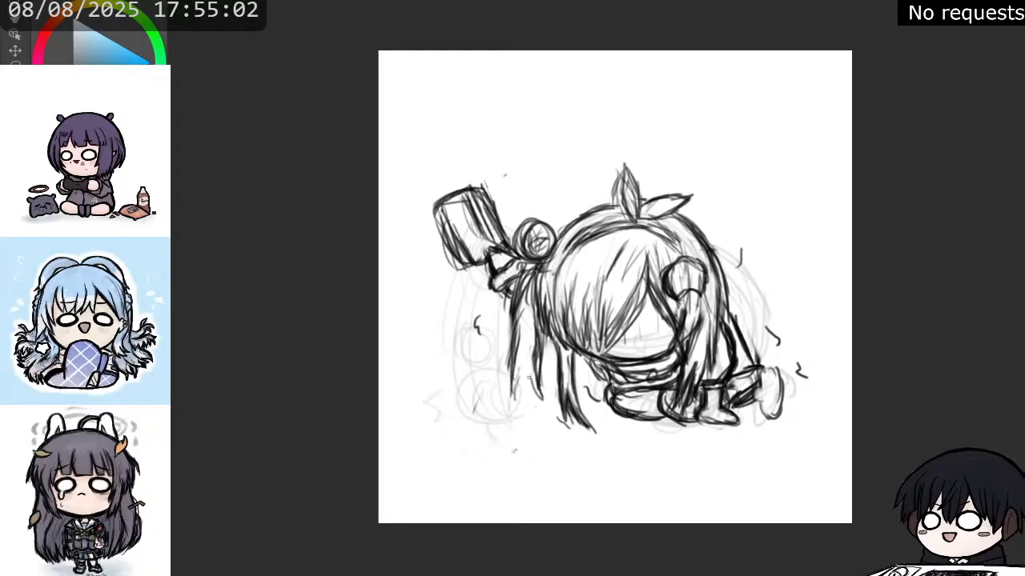
pyautogui.moveTo(525, 364)
pyautogui.mouseDown()
pyautogui.moveTo(543, 406)
pyautogui.moveTo(531, 409)
pyautogui.mouseUp()
pyautogui.moveTo(510, 362)
pyautogui.mouseDown()
pyautogui.moveTo(509, 409)
pyautogui.moveTo(519, 405)
pyautogui.moveTo(546, 439)
pyautogui.mouseUp()
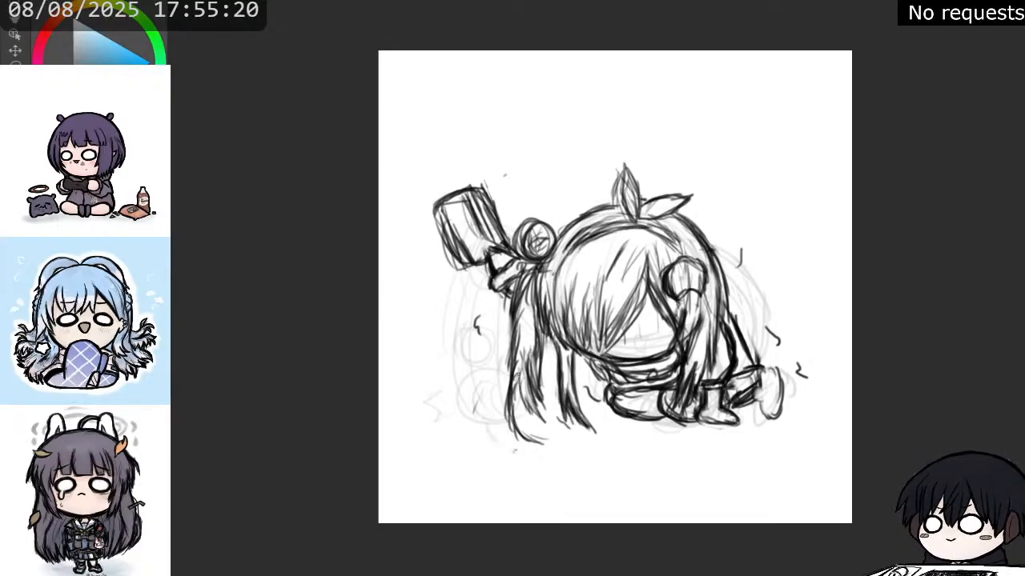
# Thicken the lower ponytail with overlapping strands and extend it to a pointed tip.
pyautogui.moveTo(525, 364)
pyautogui.mouseDown()
pyautogui.moveTo(519, 384)
pyautogui.moveTo(548, 438)
pyautogui.mouseUp()
pyautogui.moveTo(519, 404)
pyautogui.mouseDown()
pyautogui.moveTo(560, 451)
pyautogui.moveTo(527, 434)
pyautogui.mouseUp()
pyautogui.moveTo(515, 371)
pyautogui.mouseDown()
pyautogui.moveTo(514, 405)
pyautogui.moveTo(530, 434)
pyautogui.mouseUp()
pyautogui.moveTo(514, 382); pyautogui.dragTo(533, 432)
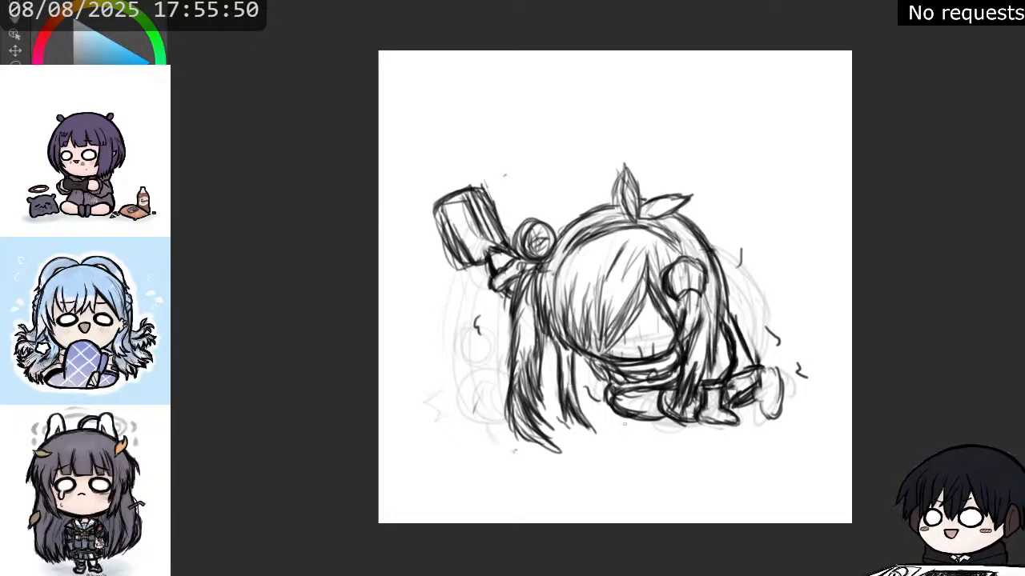
# Try a wavy puddle outline beneath the body, and clear it together with the squiggly marks.
pyautogui.moveTo(594, 411)
pyautogui.mouseDown()
pyautogui.moveTo(648, 435)
pyautogui.moveTo(685, 433)
pyautogui.moveTo(668, 409)
pyautogui.mouseUp()
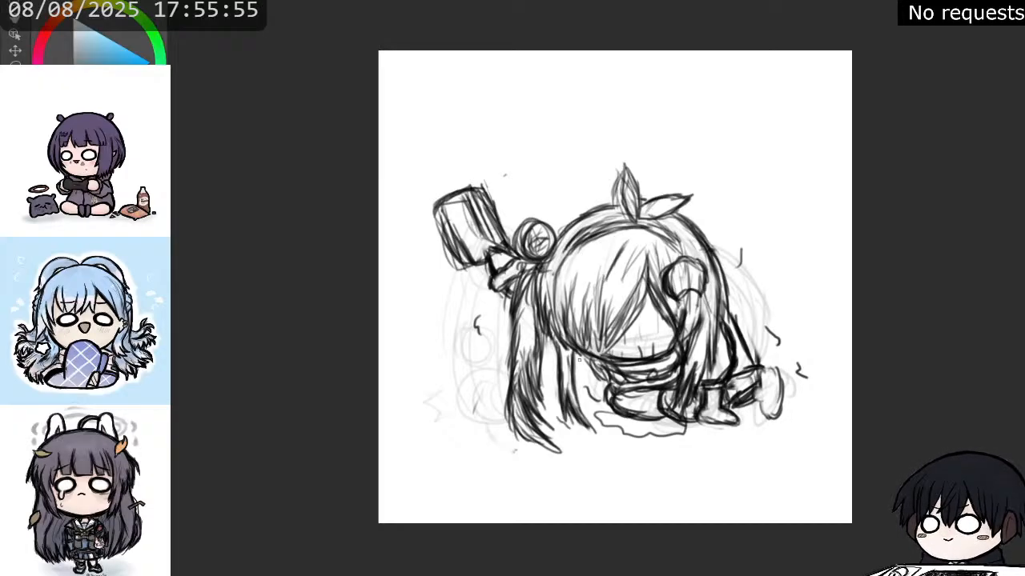
pyautogui.press('Delete')
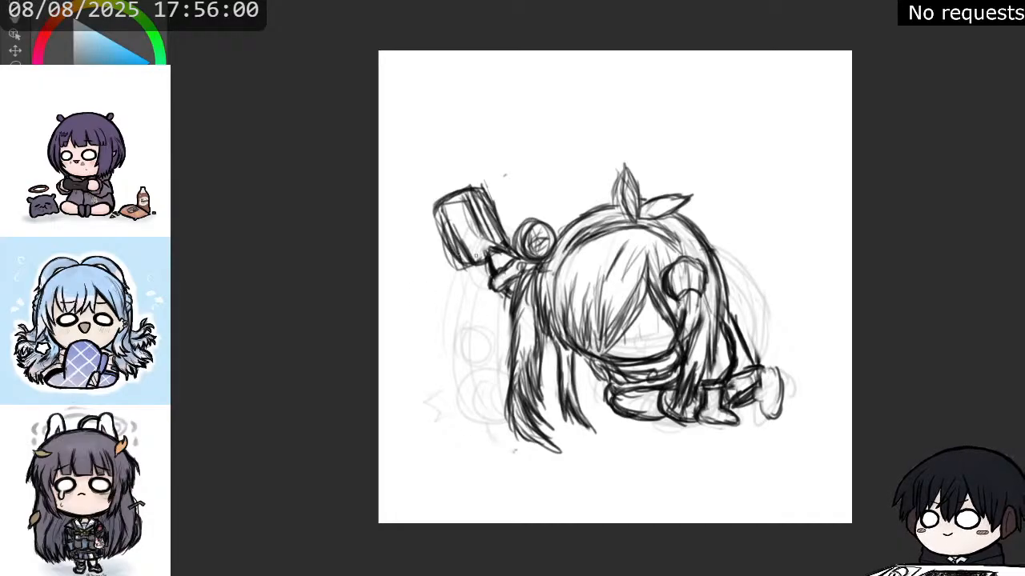
# Erase the inner lines of the held object, and darken the thumb and the object's edge nearest the head.
pyautogui.press('e')
pyautogui.moveTo(437, 219)
pyautogui.mouseDown()
pyautogui.moveTo(446, 256)
pyautogui.moveTo(440, 232)
pyautogui.moveTo(442, 244)
pyautogui.moveTo(460, 232)
pyautogui.moveTo(467, 246)
pyautogui.moveTo(463, 227)
pyautogui.moveTo(484, 235)
pyautogui.moveTo(475, 210)
pyautogui.mouseUp()
pyautogui.press('p')
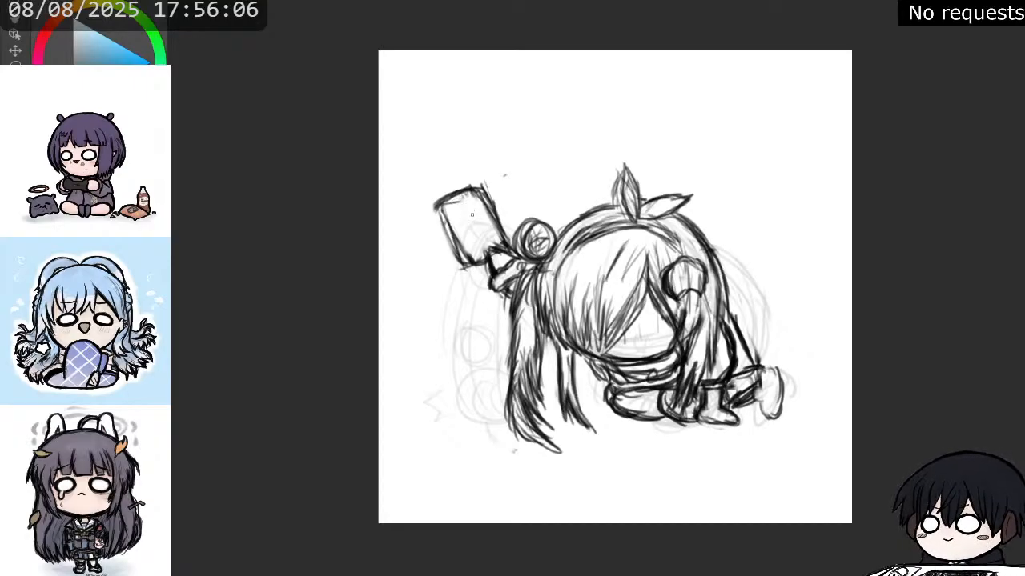
pyautogui.moveTo(494, 251)
pyautogui.mouseDown()
pyautogui.moveTo(487, 243)
pyautogui.moveTo(502, 254)
pyautogui.mouseUp()
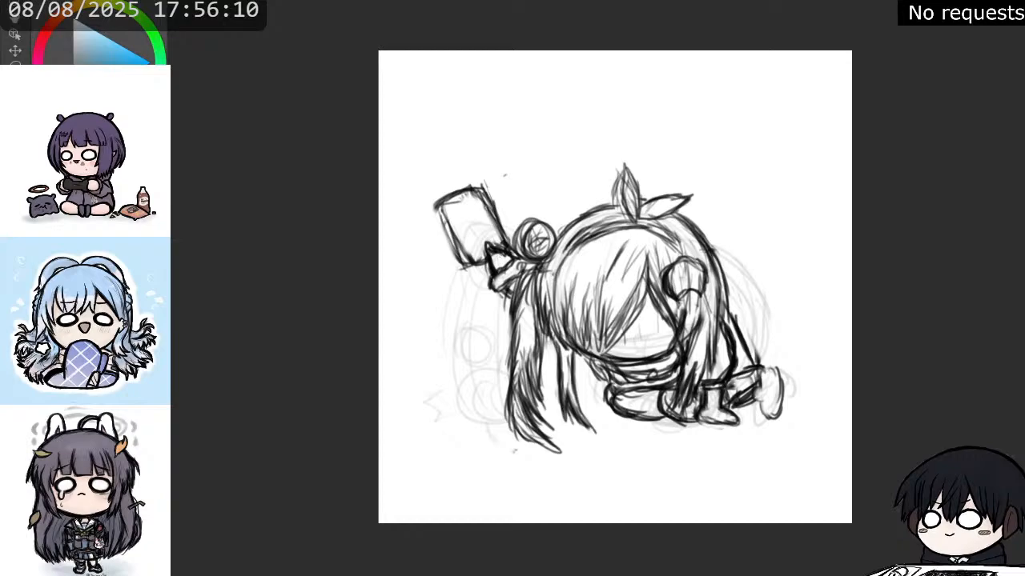
pyautogui.moveTo(482, 193)
pyautogui.mouseDown()
pyautogui.moveTo(499, 228)
pyautogui.moveTo(486, 195)
pyautogui.moveTo(456, 196)
pyautogui.moveTo(483, 189)
pyautogui.mouseUp()
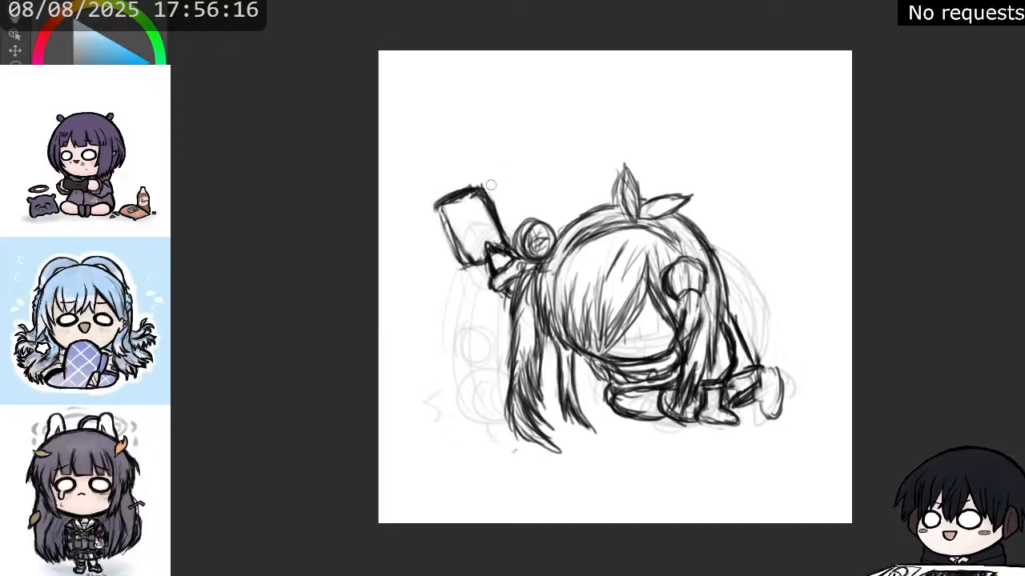
# Trim the held object into a flat phone shape with rounded corners and thicken its outer long edge.
pyautogui.moveTo(475, 180)
pyautogui.mouseDown()
pyautogui.moveTo(445, 190)
pyautogui.moveTo(440, 232)
pyautogui.moveTo(465, 267)
pyautogui.mouseUp()
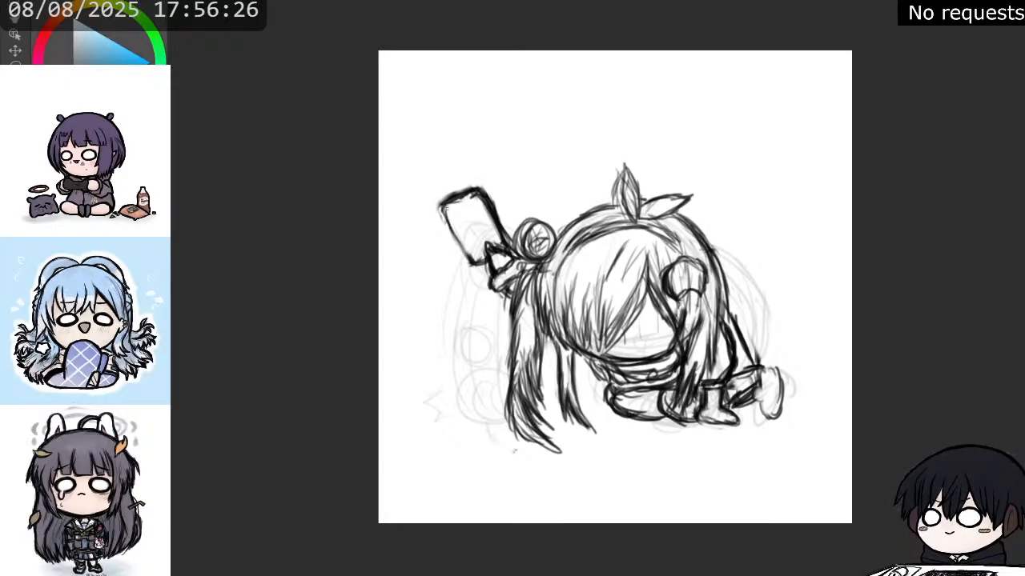
pyautogui.moveTo(445, 201); pyautogui.dragTo(471, 261)
pyautogui.moveTo(455, 228); pyautogui.dragTo(474, 269)
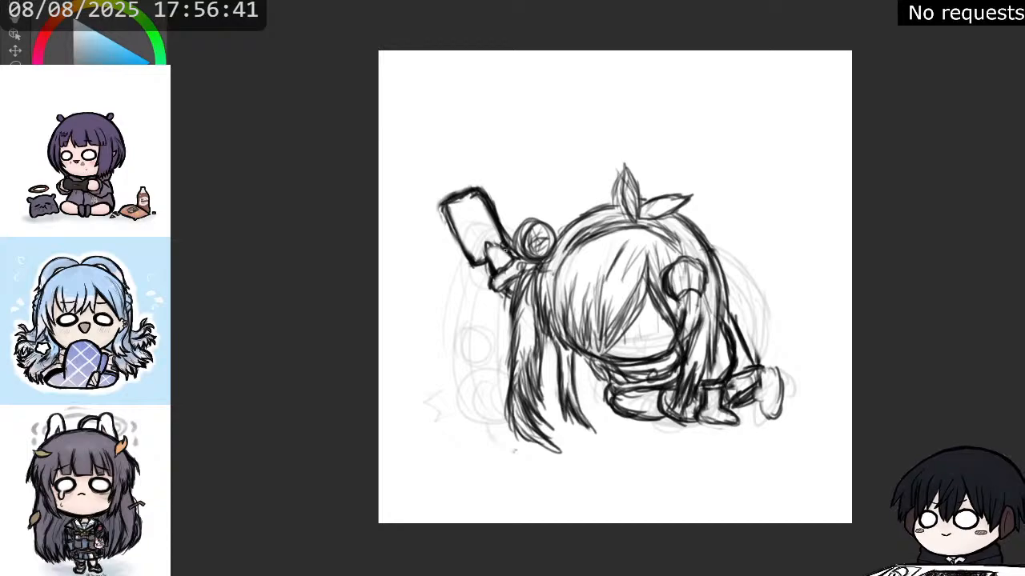
# Redraw the thumb over the phone's corner and trace the phone's outline with clean, bold lines.
pyautogui.moveTo(490, 246)
pyautogui.mouseDown()
pyautogui.moveTo(489, 261)
pyautogui.moveTo(513, 257)
pyautogui.mouseUp()
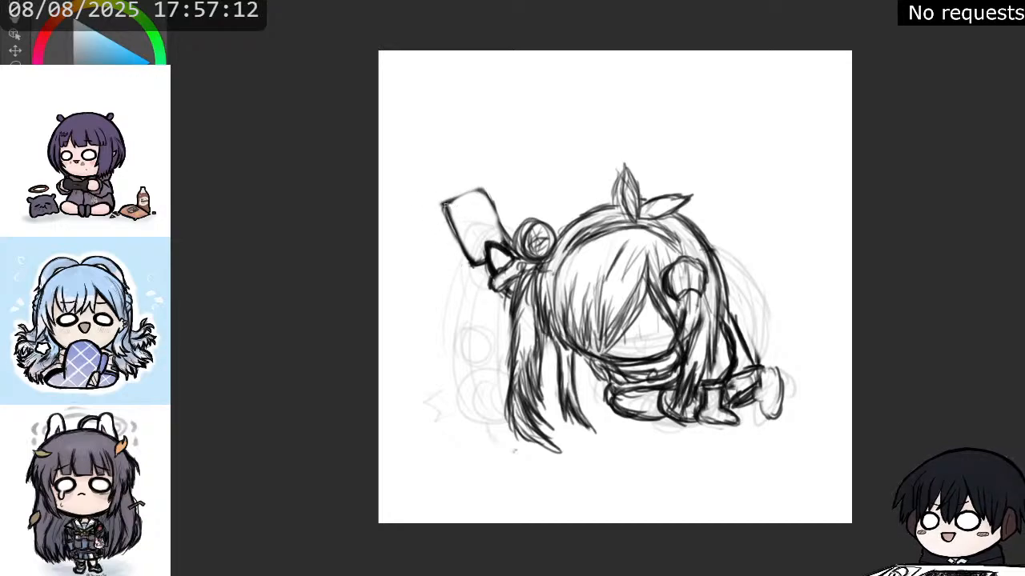
pyautogui.moveTo(446, 204)
pyautogui.mouseDown()
pyautogui.moveTo(486, 195)
pyautogui.moveTo(510, 238)
pyautogui.mouseUp()
pyautogui.moveTo(491, 198); pyautogui.dragTo(513, 249)
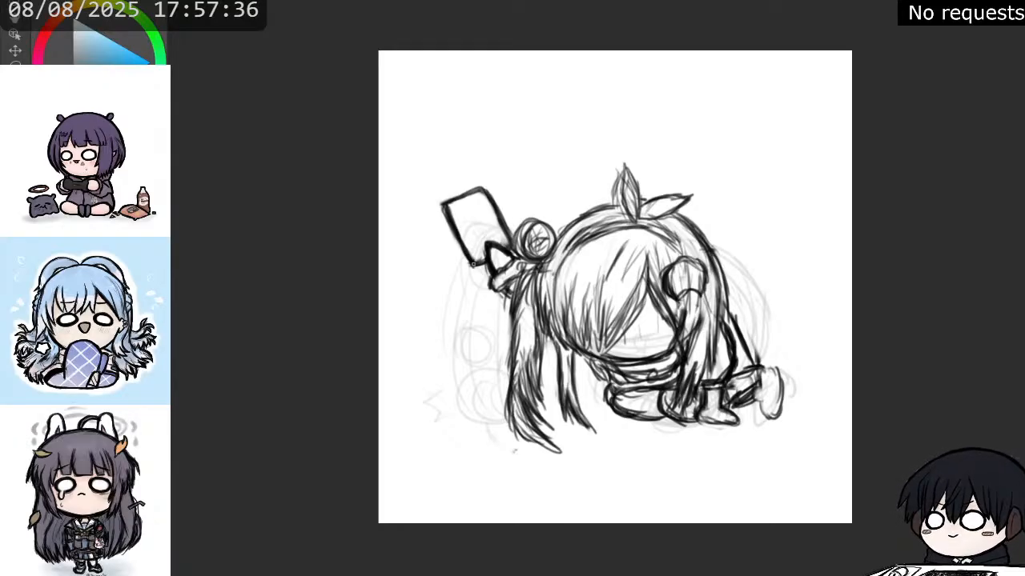
pyautogui.moveTo(474, 265); pyautogui.dragTo(486, 264)
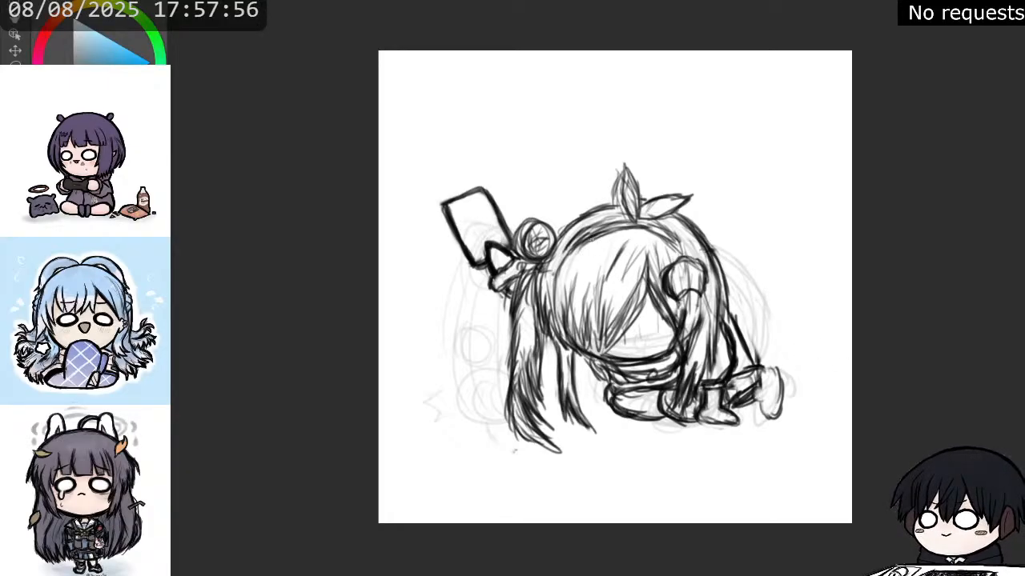
# Erase the sketch lines inside the round bun in front of the side lock and reinforce its lower outline.
pyautogui.press('e')
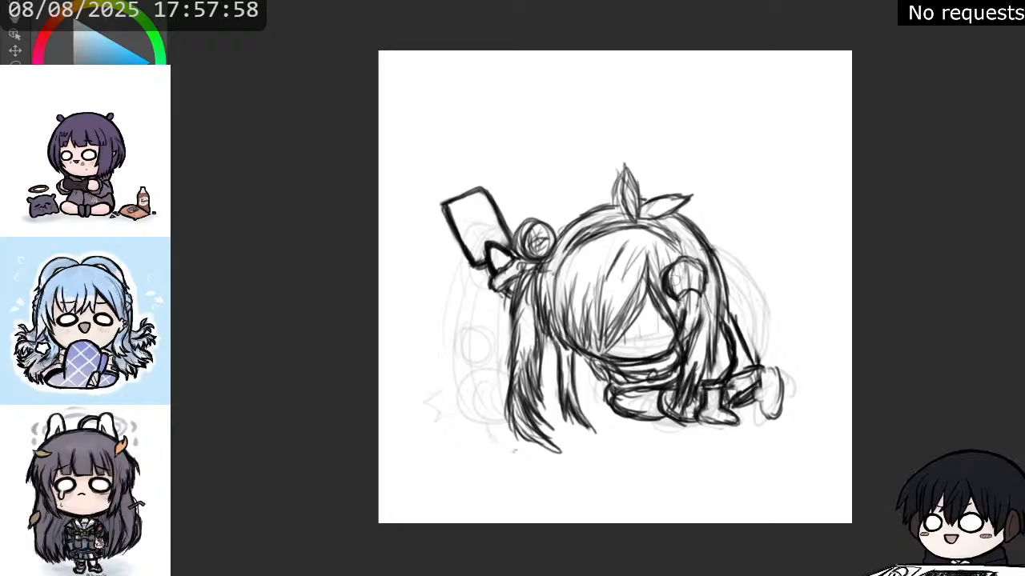
pyautogui.moveTo(675, 280)
pyautogui.mouseDown()
pyautogui.moveTo(694, 269)
pyautogui.moveTo(684, 283)
pyautogui.moveTo(677, 275)
pyautogui.moveTo(697, 282)
pyautogui.moveTo(677, 252)
pyautogui.mouseUp()
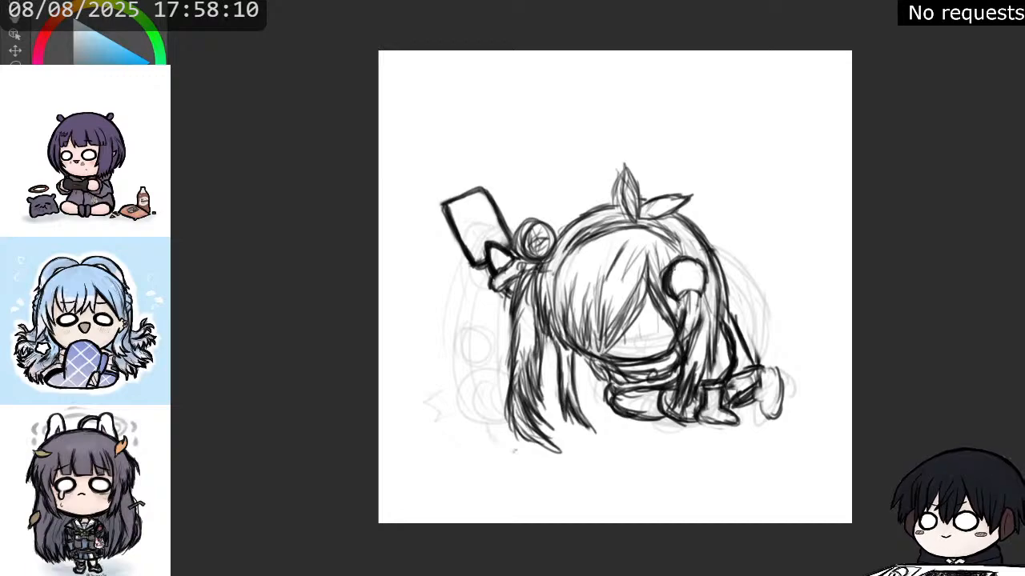
pyautogui.moveTo(682, 294); pyautogui.dragTo(702, 286)
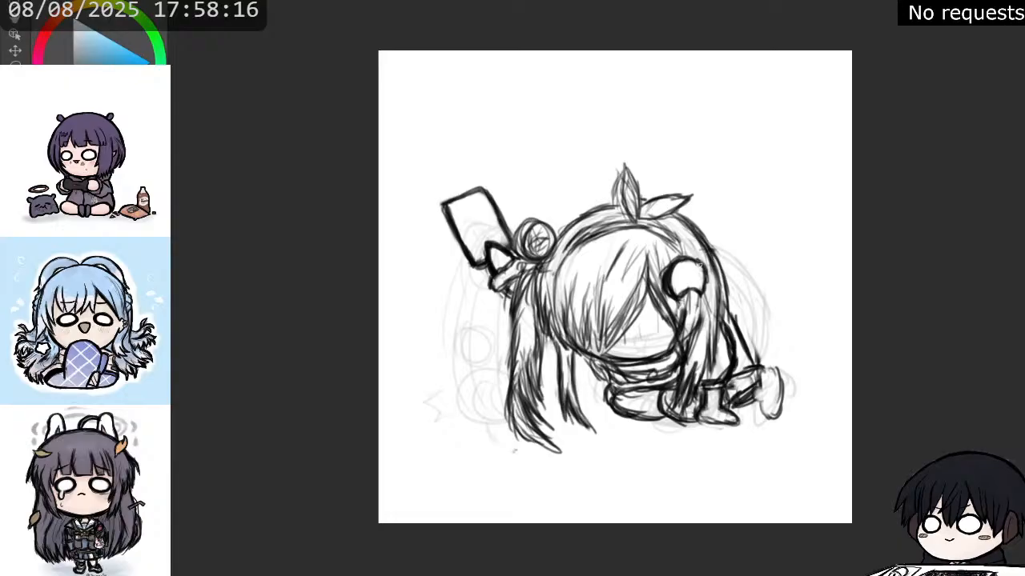
# Finish the round front bun's outline and trace the headband and its two leaf-shaped ribbon loops with bold, dark lines.
pyautogui.moveTo(692, 260); pyautogui.dragTo(706, 289)
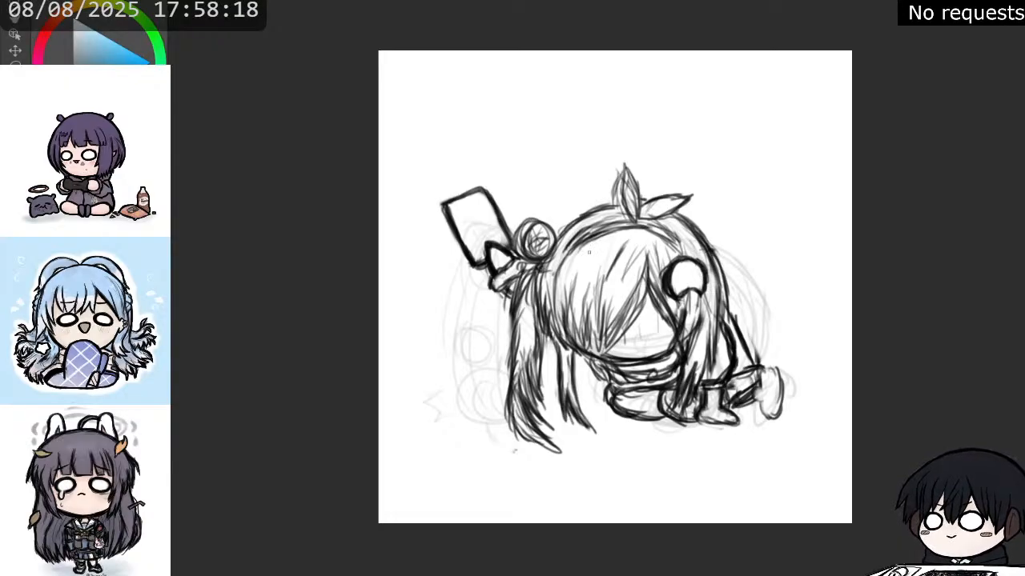
pyautogui.moveTo(565, 258)
pyautogui.mouseDown()
pyautogui.moveTo(596, 235)
pyautogui.moveTo(626, 231)
pyautogui.moveTo(657, 237)
pyautogui.moveTo(678, 258)
pyautogui.moveTo(666, 238)
pyautogui.moveTo(681, 247)
pyautogui.moveTo(641, 226)
pyautogui.moveTo(690, 197)
pyautogui.moveTo(633, 215)
pyautogui.moveTo(663, 206)
pyautogui.mouseUp()
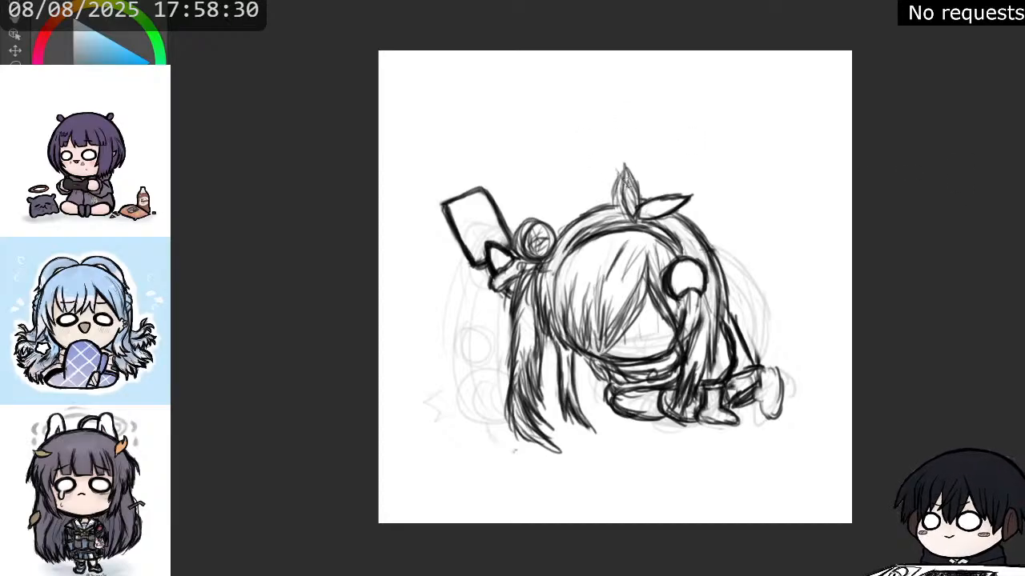
pyautogui.moveTo(629, 181)
pyautogui.mouseDown()
pyautogui.moveTo(630, 209)
pyautogui.moveTo(623, 197)
pyautogui.moveTo(635, 216)
pyautogui.moveTo(636, 191)
pyautogui.moveTo(613, 205)
pyautogui.moveTo(628, 217)
pyautogui.mouseUp()
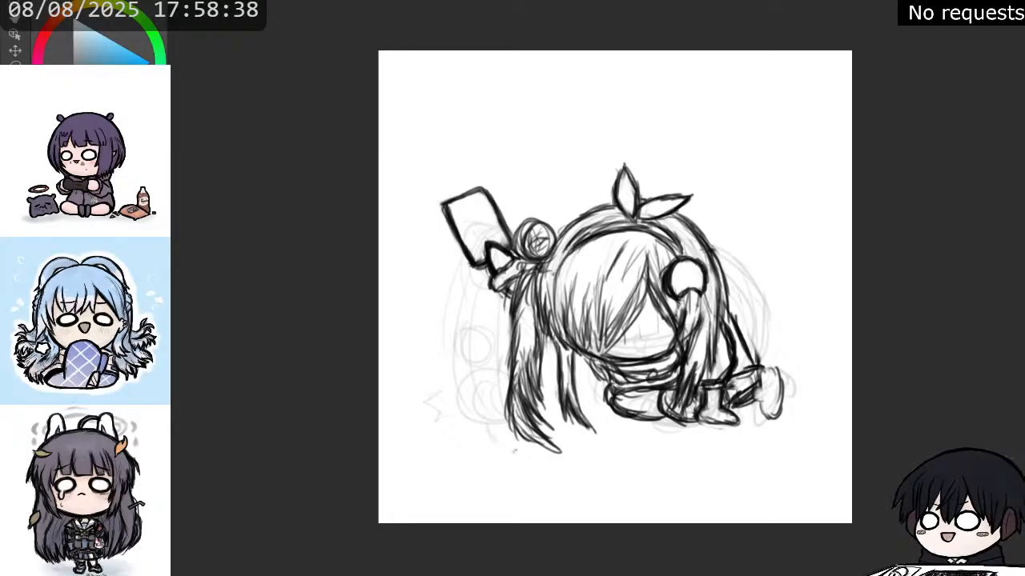
pyautogui.moveTo(732, 188)
pyautogui.mouseDown()
pyautogui.moveTo(782, 195)
pyautogui.moveTo(810, 152)
pyautogui.moveTo(761, 115)
pyautogui.moveTo(713, 141)
pyautogui.moveTo(741, 190)
pyautogui.mouseUp()
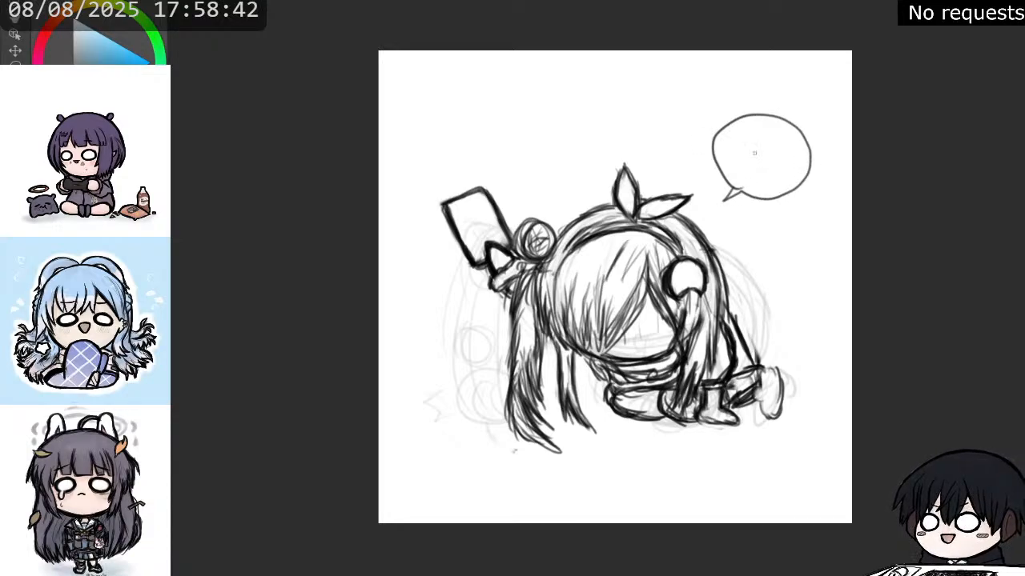
pyautogui.moveTo(742, 150); pyautogui.dragTo(764, 156)
pyautogui.moveTo(768, 156)
pyautogui.mouseDown()
pyautogui.moveTo(791, 160)
pyautogui.moveTo(775, 174)
pyautogui.mouseUp()
pyautogui.moveTo(782, 160)
pyautogui.mouseDown()
pyautogui.moveTo(784, 175)
pyautogui.moveTo(747, 166)
pyautogui.moveTo(761, 175)
pyautogui.mouseUp()
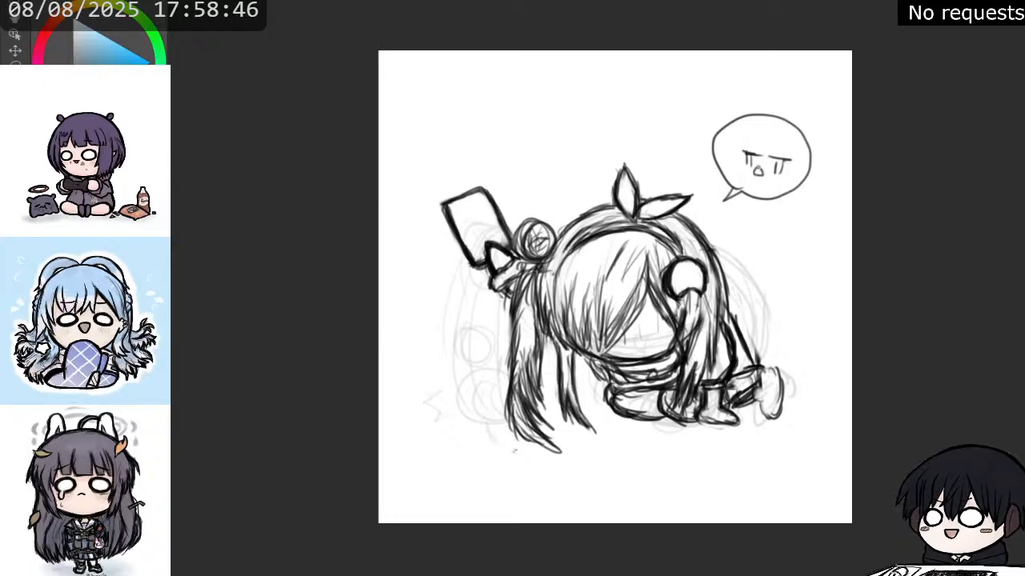
pyautogui.moveTo(777, 135)
pyautogui.mouseDown()
pyautogui.moveTo(796, 147)
pyautogui.moveTo(739, 141)
pyautogui.mouseUp()
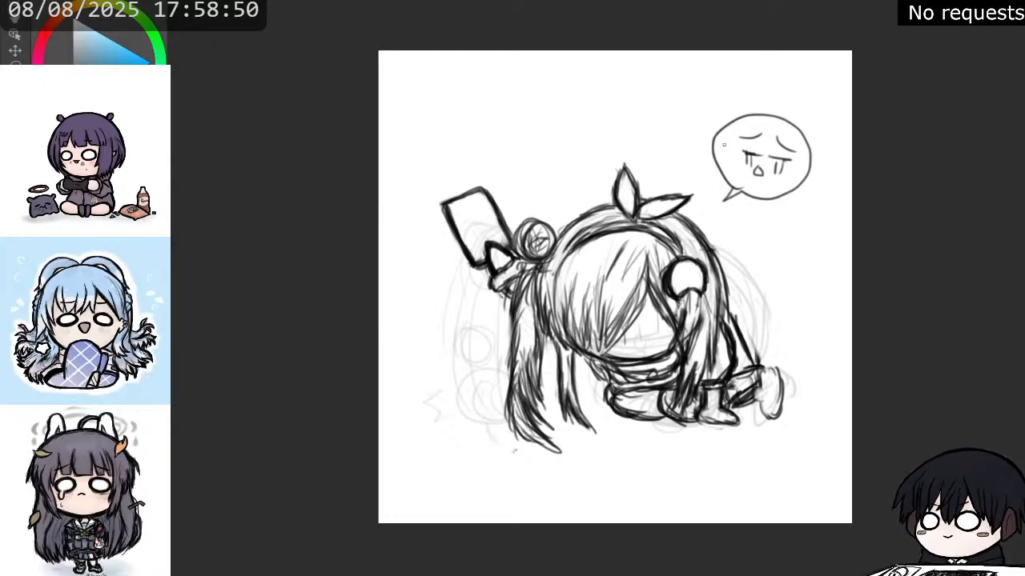
pyautogui.press('Delete')
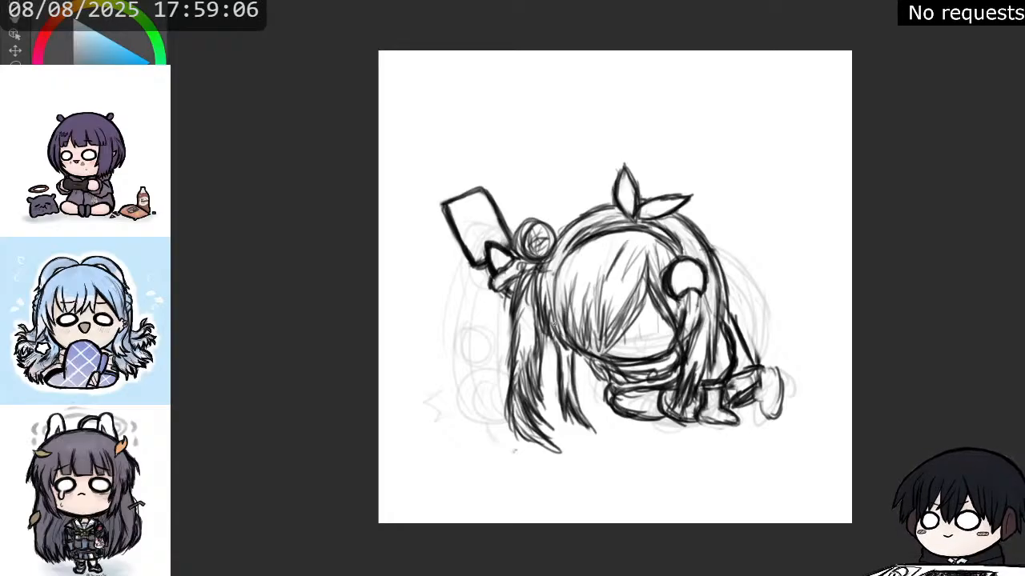
# Darken the bangs with tapering strand strokes from the outer side to the parting, and refine the hair edge beside the front bun.
pyautogui.moveTo(550, 304)
pyautogui.mouseDown()
pyautogui.moveTo(563, 343)
pyautogui.moveTo(571, 352)
pyautogui.moveTo(568, 320)
pyautogui.moveTo(583, 359)
pyautogui.mouseUp()
pyautogui.moveTo(577, 317); pyautogui.dragTo(583, 358)
pyautogui.moveTo(578, 299)
pyautogui.mouseDown()
pyautogui.moveTo(584, 346)
pyautogui.moveTo(594, 338)
pyautogui.mouseUp()
pyautogui.moveTo(590, 290); pyautogui.dragTo(601, 350)
pyautogui.moveTo(601, 301); pyautogui.dragTo(602, 331)
pyautogui.moveTo(602, 287); pyautogui.dragTo(615, 354)
pyautogui.moveTo(619, 302)
pyautogui.mouseDown()
pyautogui.moveTo(628, 339)
pyautogui.moveTo(635, 331)
pyautogui.mouseUp()
pyautogui.moveTo(635, 280)
pyautogui.mouseDown()
pyautogui.moveTo(639, 328)
pyautogui.moveTo(624, 335)
pyautogui.moveTo(631, 330)
pyautogui.mouseUp()
pyautogui.moveTo(650, 261); pyautogui.dragTo(620, 341)
pyautogui.moveTo(639, 312); pyautogui.dragTo(609, 353)
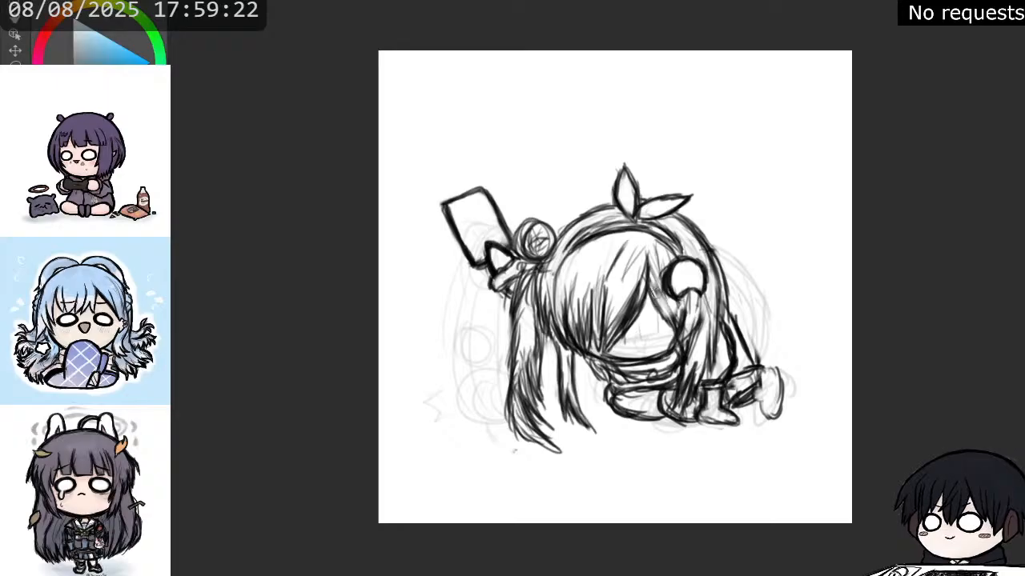
pyautogui.moveTo(671, 269); pyautogui.dragTo(668, 293)
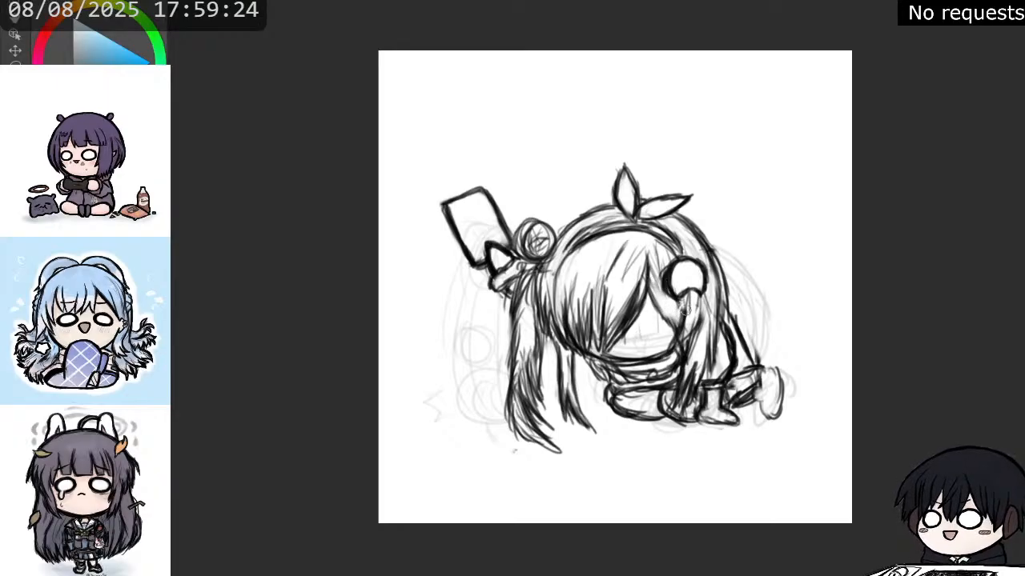
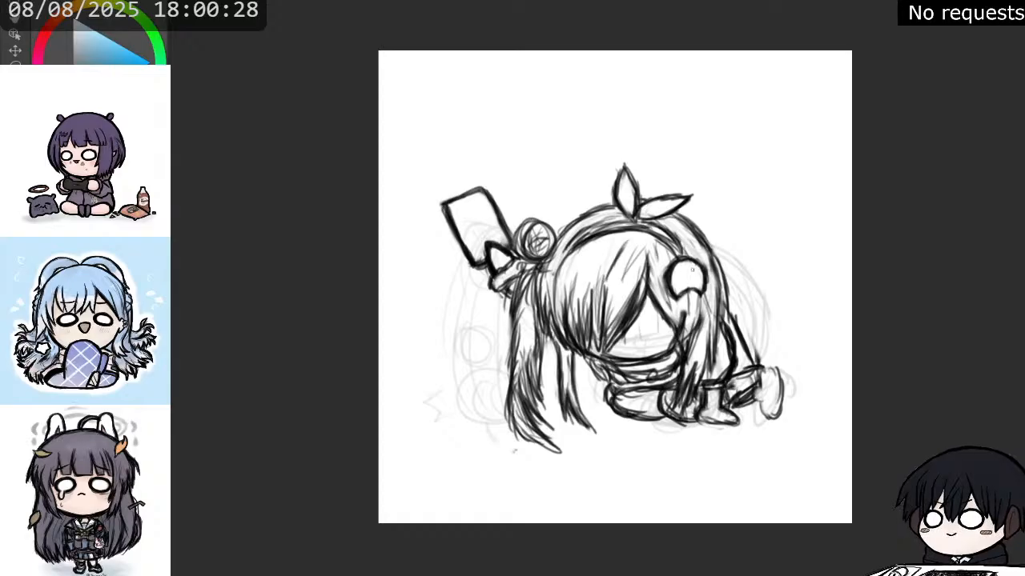
# Clean up the front bun's lower edge and ribbon loops, and redraw the headband's outer and inner arcs with bold lines.
pyautogui.moveTo(702, 296); pyautogui.dragTo(693, 340)
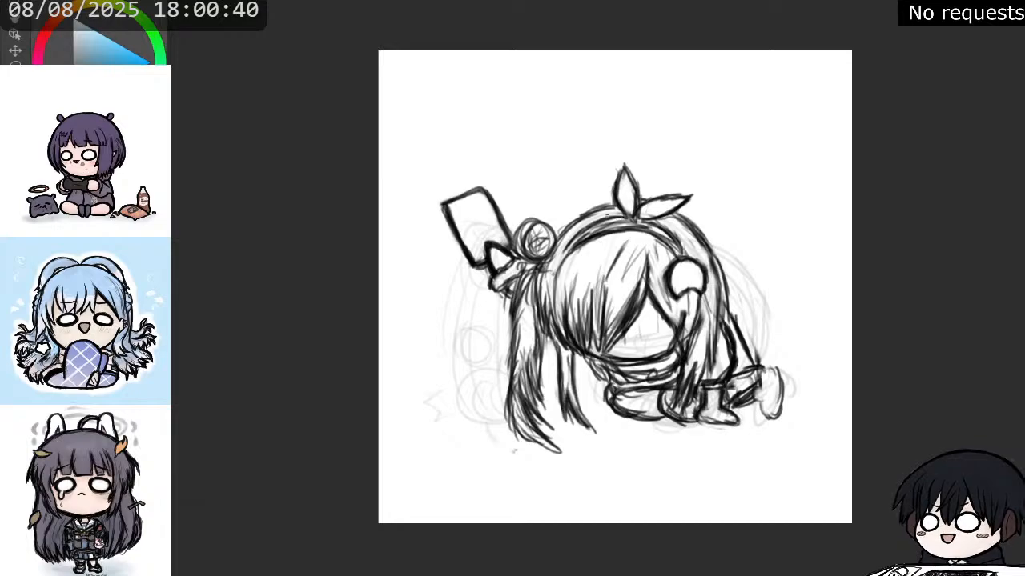
pyautogui.moveTo(607, 217)
pyautogui.mouseDown()
pyautogui.moveTo(567, 253)
pyautogui.moveTo(603, 233)
pyautogui.mouseUp()
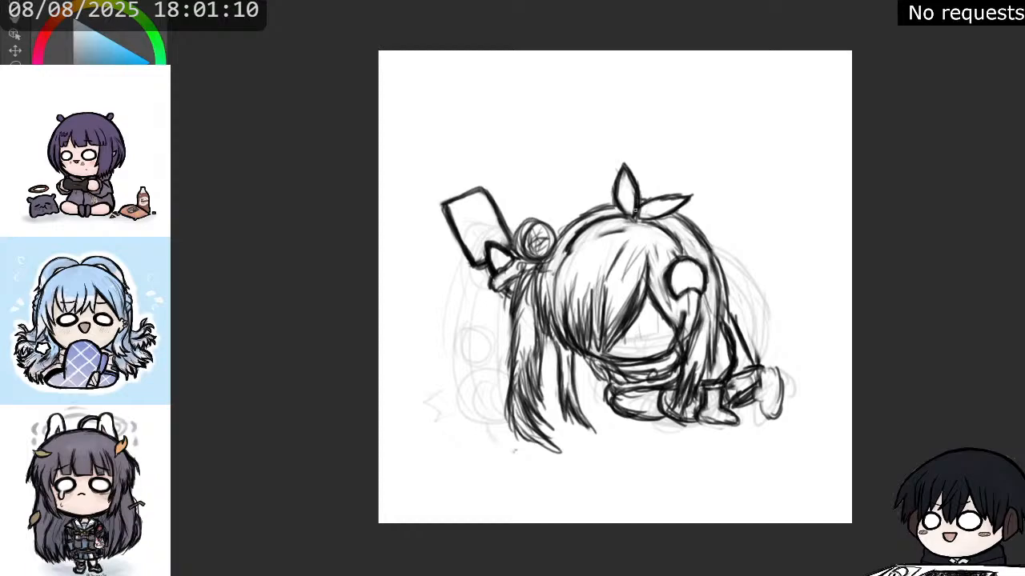
pyautogui.moveTo(640, 203); pyautogui.dragTo(693, 195)
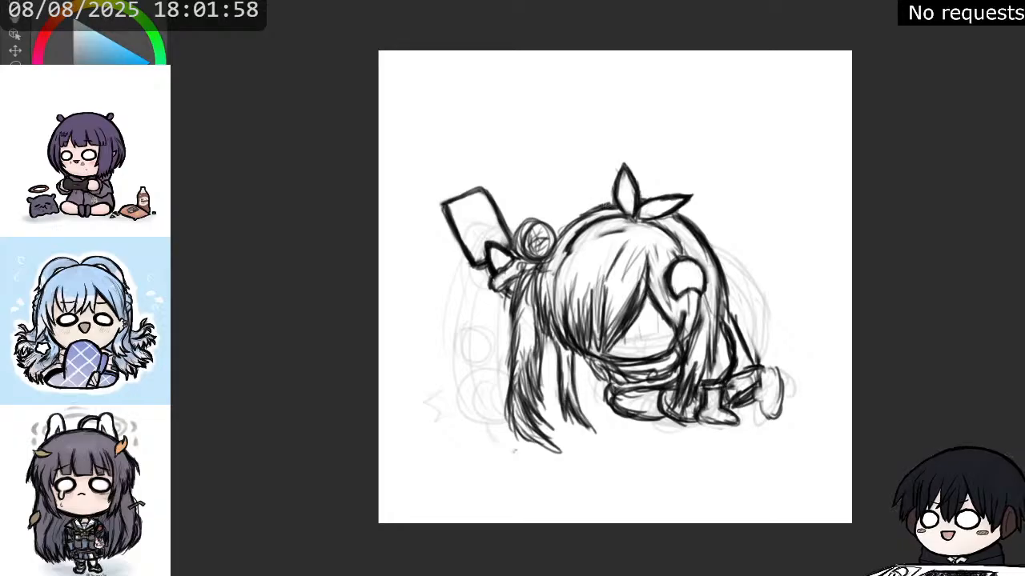
pyautogui.moveTo(614, 202); pyautogui.dragTo(566, 229)
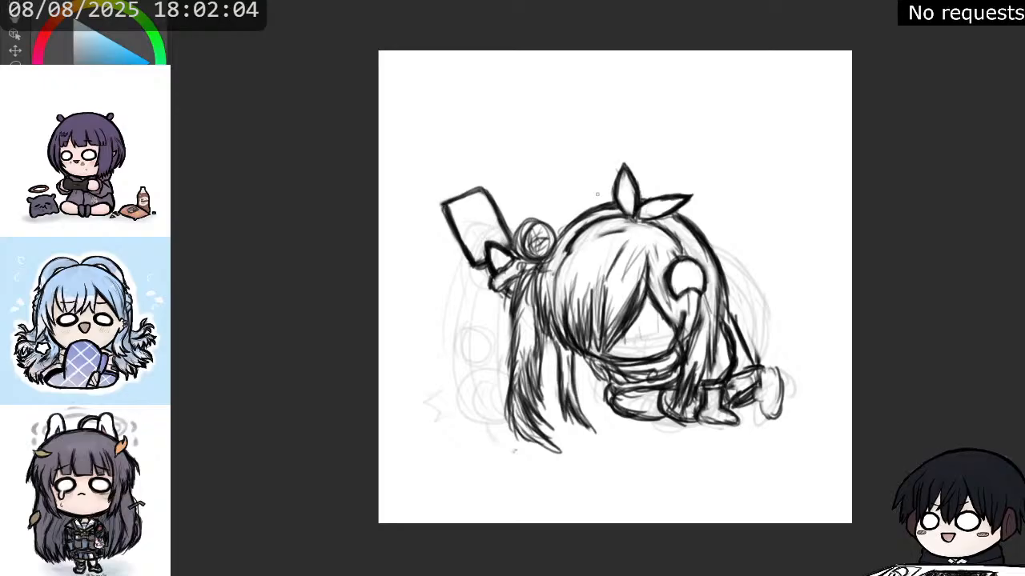
pyautogui.moveTo(582, 216); pyautogui.dragTo(557, 240)
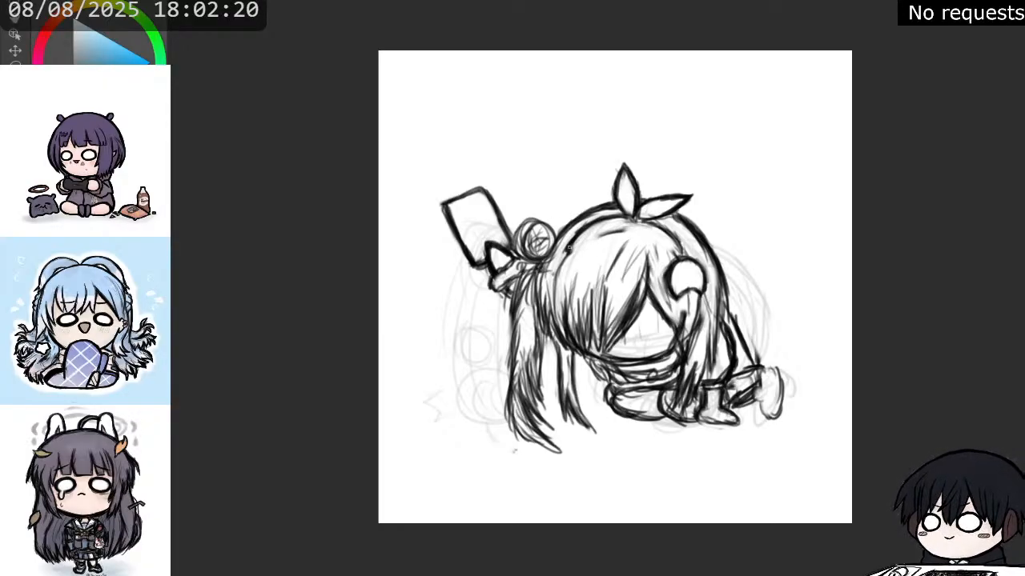
pyautogui.moveTo(569, 252); pyautogui.dragTo(631, 228)
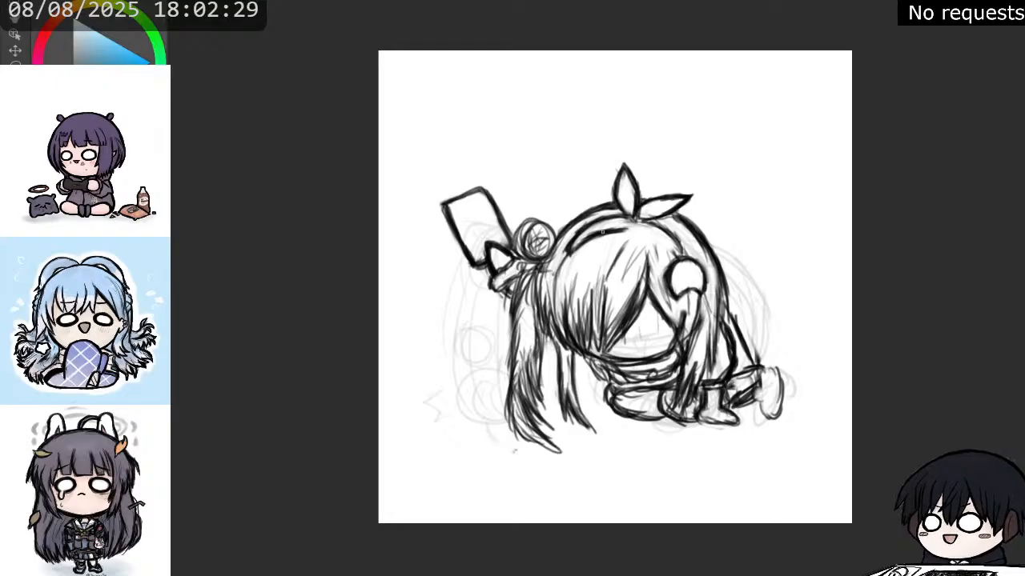
pyautogui.moveTo(600, 235); pyautogui.dragTo(653, 230)
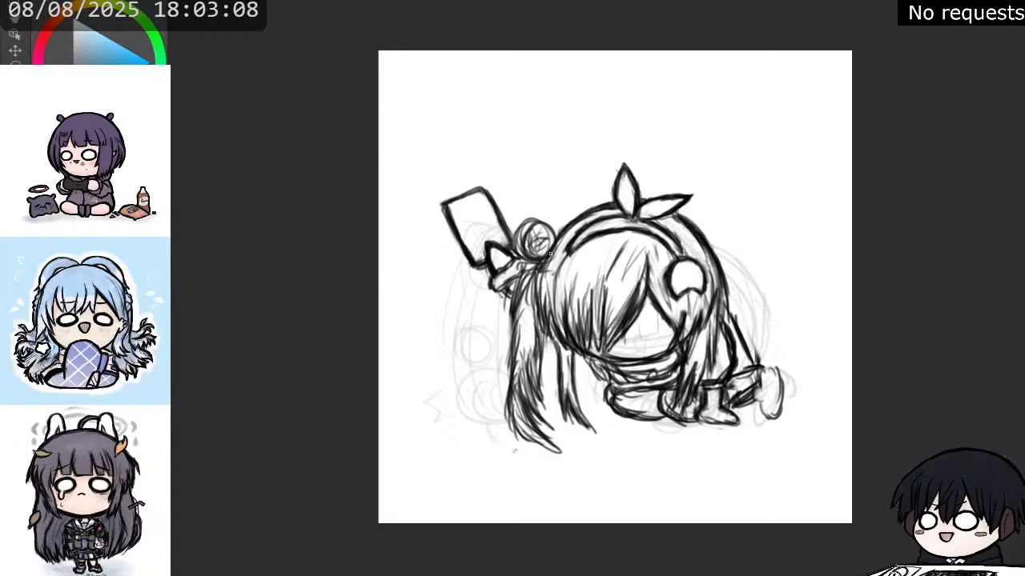
# Reinforce the outer curve of the bangs and face, and darken the side lock's strands below the front bun.
pyautogui.moveTo(553, 253)
pyautogui.mouseDown()
pyautogui.moveTo(538, 284)
pyautogui.moveTo(546, 335)
pyautogui.moveTo(547, 313)
pyautogui.moveTo(604, 360)
pyautogui.moveTo(653, 359)
pyautogui.moveTo(682, 317)
pyautogui.mouseUp()
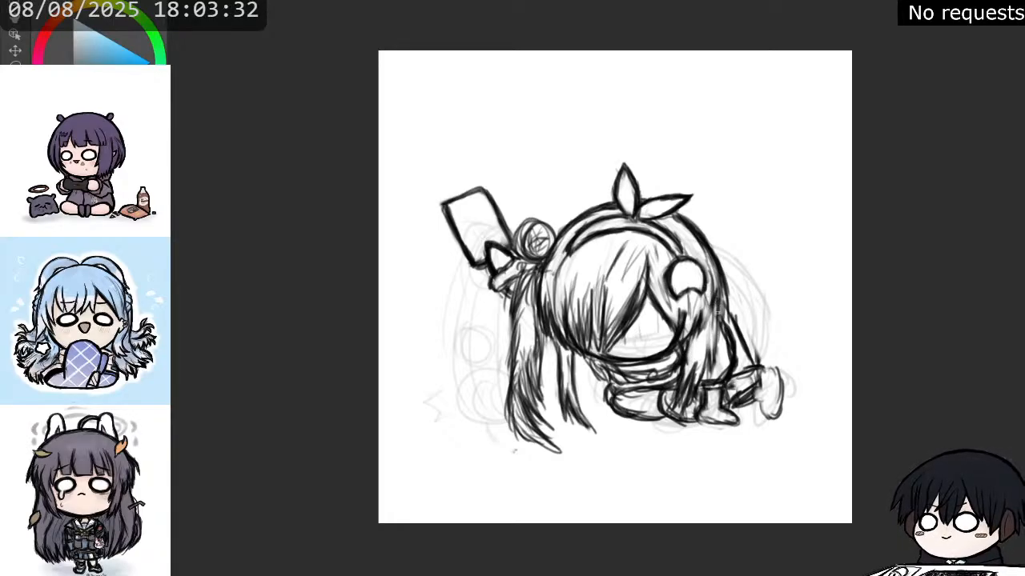
pyautogui.moveTo(719, 300); pyautogui.dragTo(713, 354)
pyautogui.moveTo(715, 319); pyautogui.dragTo(711, 357)
pyautogui.moveTo(714, 335)
pyautogui.mouseDown()
pyautogui.moveTo(706, 377)
pyautogui.moveTo(708, 327)
pyautogui.moveTo(691, 404)
pyautogui.moveTo(693, 373)
pyautogui.moveTo(684, 402)
pyautogui.moveTo(669, 405)
pyautogui.mouseUp()
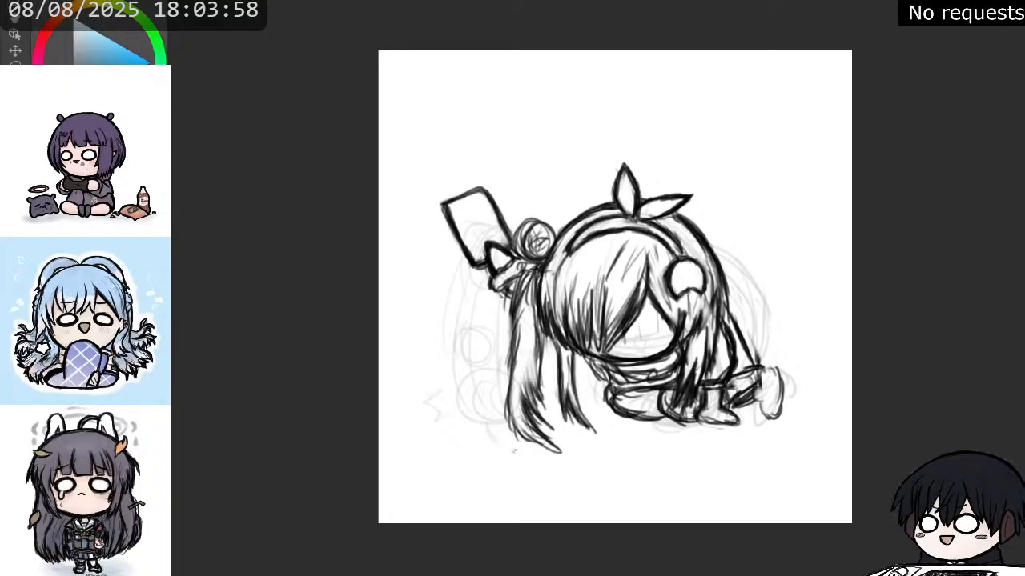
# Darken the long ponytail's outer edge below the raised hand and widen it with an outward-curving strand and swept tip.
pyautogui.moveTo(529, 272)
pyautogui.mouseDown()
pyautogui.moveTo(514, 306)
pyautogui.moveTo(517, 349)
pyautogui.mouseUp()
pyautogui.moveTo(517, 306); pyautogui.dragTo(513, 373)
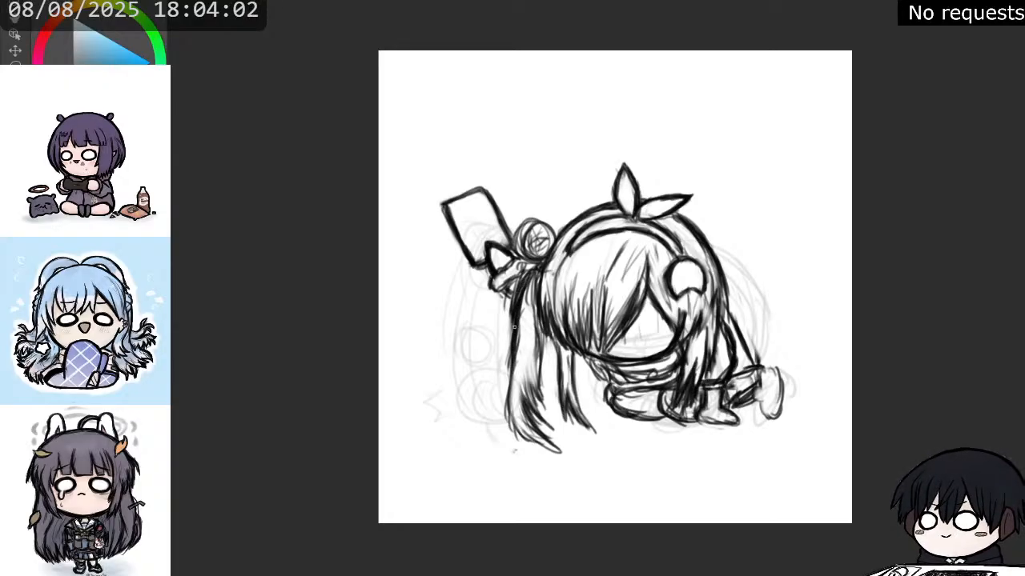
pyautogui.moveTo(515, 337)
pyautogui.mouseDown()
pyautogui.moveTo(498, 383)
pyautogui.moveTo(508, 359)
pyautogui.moveTo(508, 415)
pyautogui.mouseUp()
pyautogui.moveTo(515, 367); pyautogui.dragTo(508, 417)
pyautogui.moveTo(514, 391); pyautogui.dragTo(508, 423)
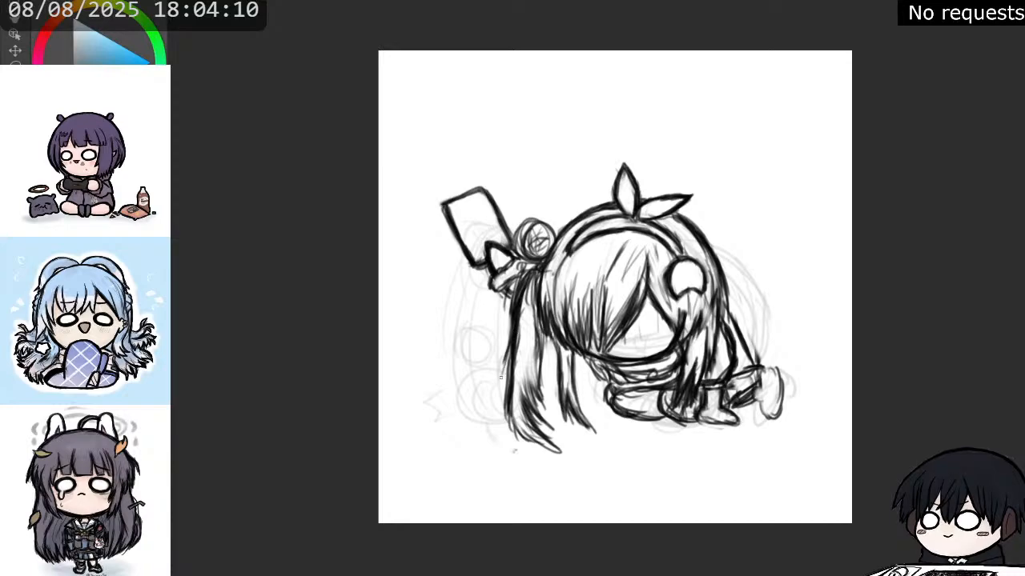
pyautogui.moveTo(510, 346); pyautogui.dragTo(499, 400)
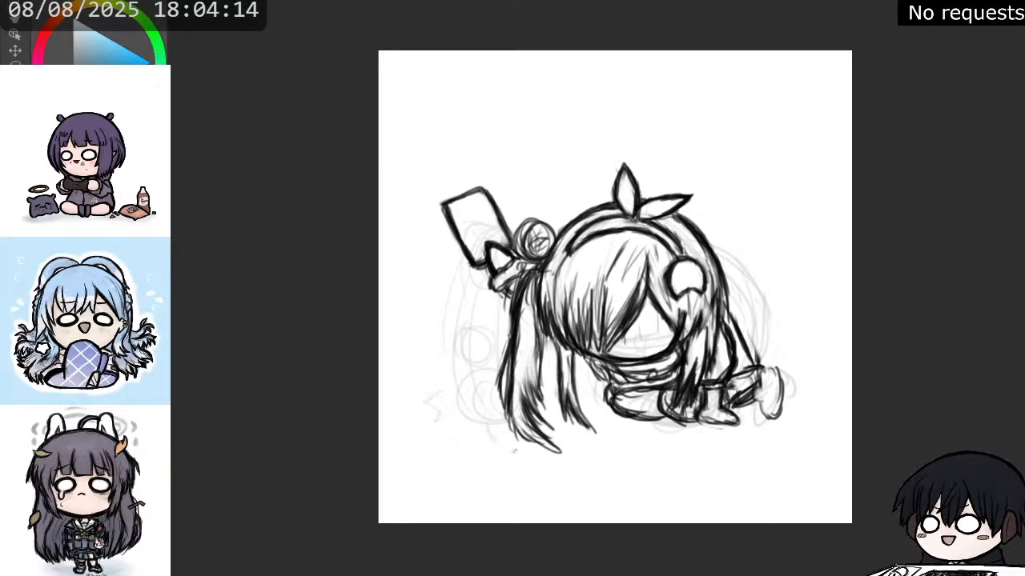
pyautogui.moveTo(510, 336)
pyautogui.mouseDown()
pyautogui.moveTo(493, 393)
pyautogui.moveTo(506, 409)
pyautogui.mouseUp()
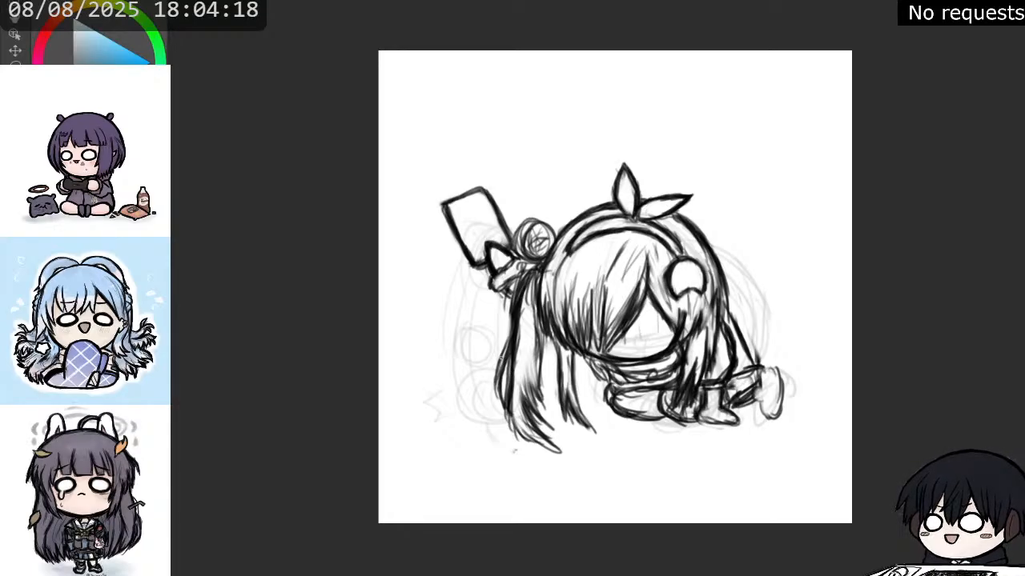
pyautogui.moveTo(506, 346)
pyautogui.mouseDown()
pyautogui.moveTo(496, 385)
pyautogui.moveTo(506, 412)
pyautogui.mouseUp()
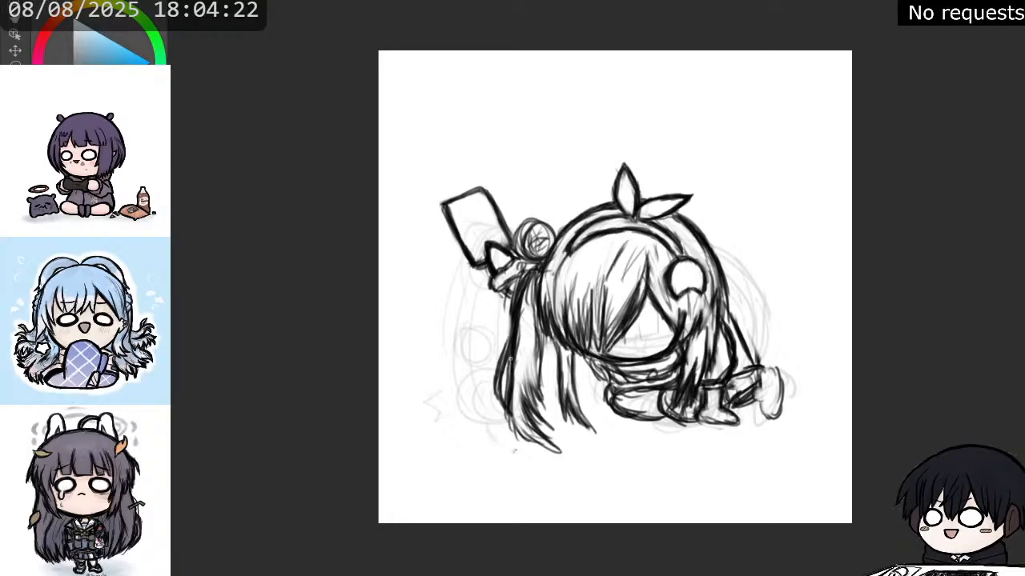
pyautogui.moveTo(510, 368)
pyautogui.mouseDown()
pyautogui.moveTo(522, 437)
pyautogui.moveTo(574, 453)
pyautogui.mouseUp()
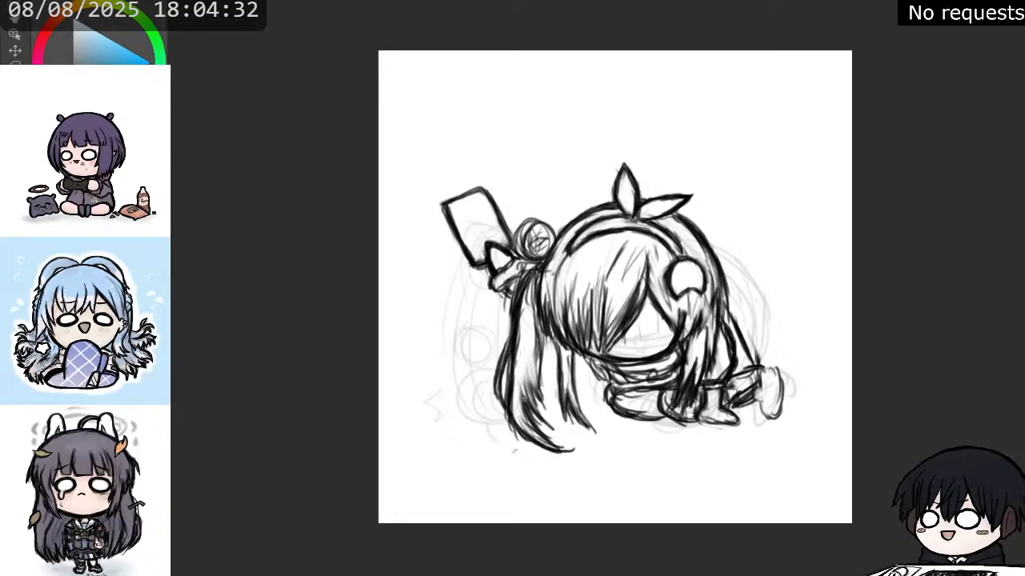
# Clean out the shading inside the long ponytail and redraw its inner strands as separate tapering locks.
pyautogui.moveTo(532, 426)
pyautogui.mouseDown()
pyautogui.moveTo(562, 447)
pyautogui.moveTo(520, 403)
pyautogui.moveTo(521, 415)
pyautogui.moveTo(513, 377)
pyautogui.moveTo(539, 415)
pyautogui.moveTo(519, 392)
pyautogui.moveTo(540, 390)
pyautogui.moveTo(515, 351)
pyautogui.moveTo(536, 381)
pyautogui.moveTo(554, 425)
pyautogui.mouseUp()
pyautogui.press('e')
pyautogui.press('e')
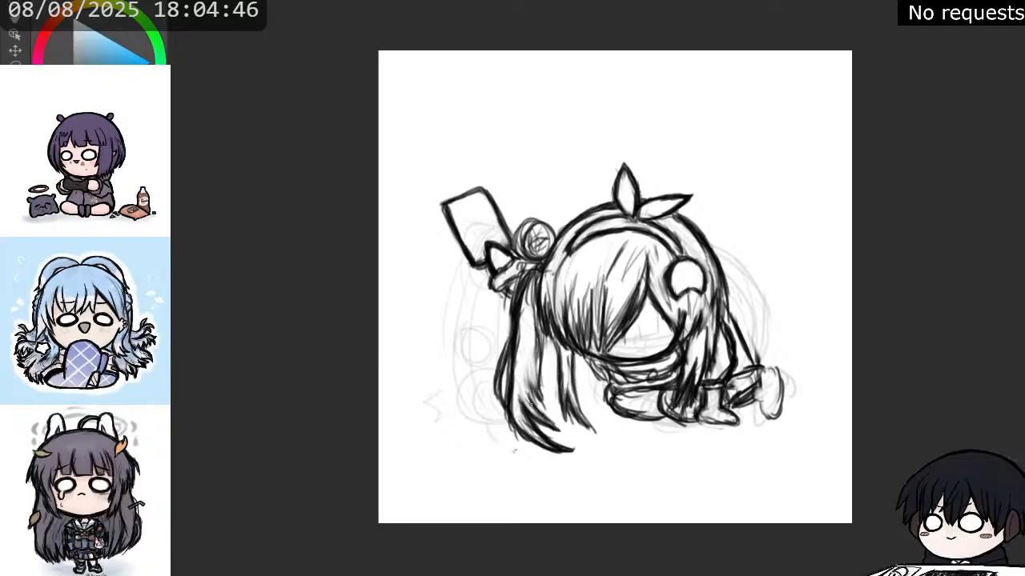
pyautogui.moveTo(526, 383)
pyautogui.mouseDown()
pyautogui.moveTo(495, 357)
pyautogui.moveTo(521, 360)
pyautogui.moveTo(548, 404)
pyautogui.mouseUp()
pyautogui.moveTo(526, 380)
pyautogui.mouseDown()
pyautogui.moveTo(548, 410)
pyautogui.moveTo(532, 392)
pyautogui.mouseUp()
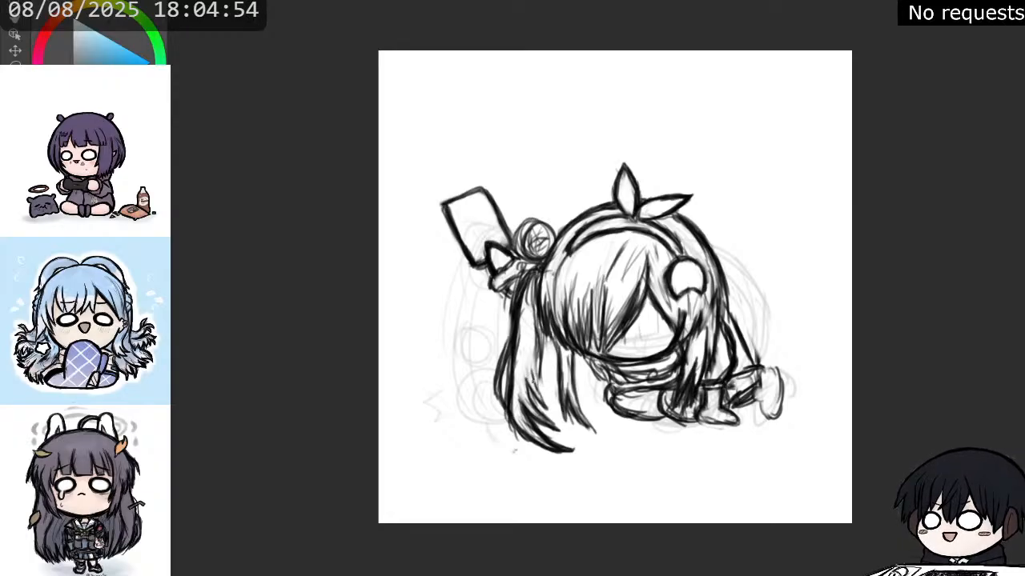
pyautogui.moveTo(535, 358)
pyautogui.mouseDown()
pyautogui.moveTo(533, 384)
pyautogui.moveTo(532, 370)
pyautogui.mouseUp()
pyautogui.moveTo(541, 326)
pyautogui.mouseDown()
pyautogui.moveTo(533, 391)
pyautogui.moveTo(543, 402)
pyautogui.mouseUp()
pyautogui.moveTo(531, 366); pyautogui.dragTo(547, 404)
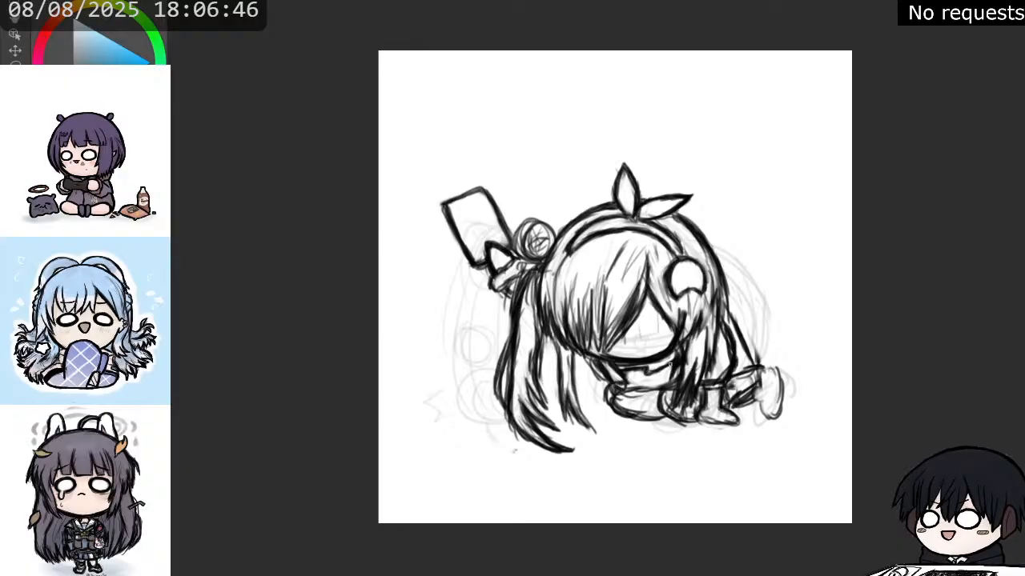
# Clean up the torso beneath the face and trace the back, folded leg and boots with bold lines.
pyautogui.moveTo(629, 381)
pyautogui.mouseDown()
pyautogui.moveTo(674, 371)
pyautogui.moveTo(638, 371)
pyautogui.mouseUp()
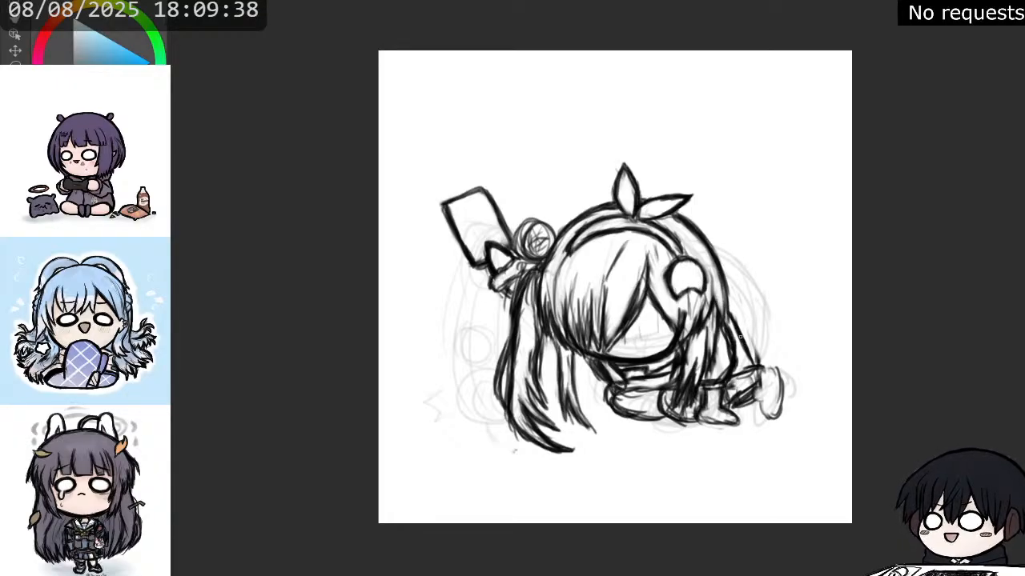
pyautogui.moveTo(740, 337); pyautogui.dragTo(747, 361)
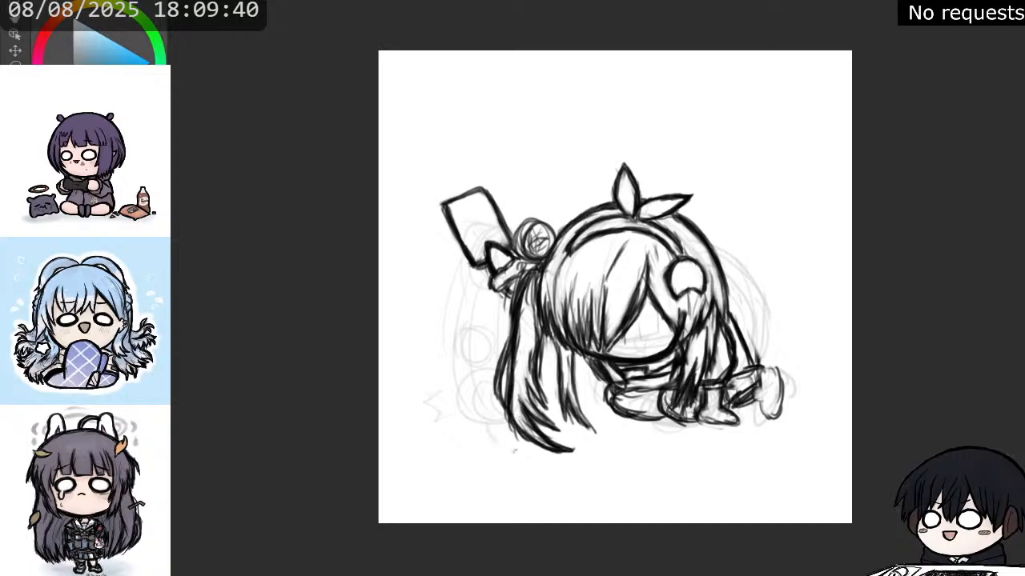
pyautogui.moveTo(664, 410)
pyautogui.mouseDown()
pyautogui.moveTo(727, 426)
pyautogui.moveTo(736, 424)
pyautogui.moveTo(733, 407)
pyautogui.mouseUp()
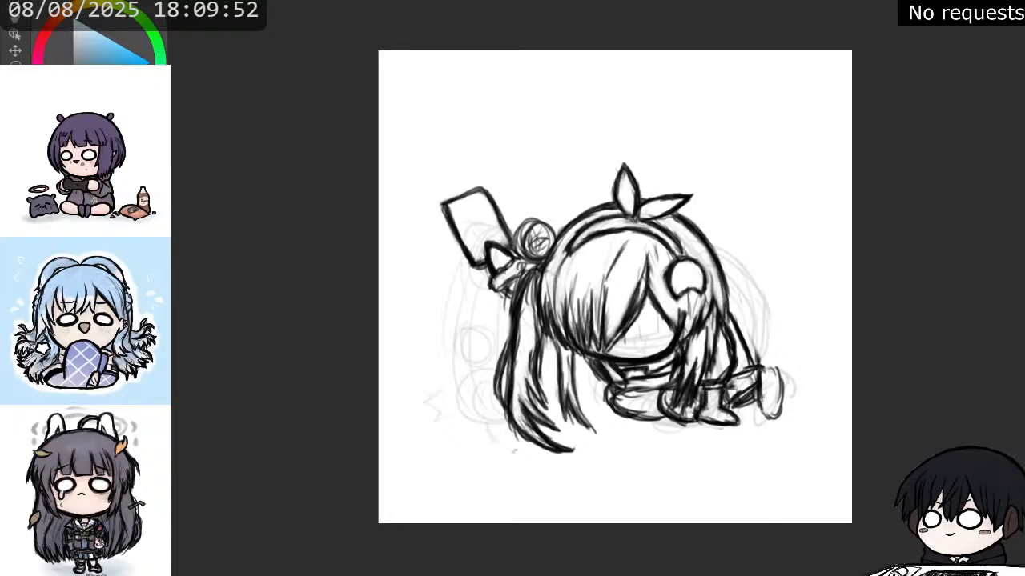
pyautogui.moveTo(759, 391)
pyautogui.mouseDown()
pyautogui.moveTo(771, 417)
pyautogui.moveTo(778, 368)
pyautogui.moveTo(761, 367)
pyautogui.moveTo(781, 376)
pyautogui.moveTo(770, 366)
pyautogui.moveTo(739, 371)
pyautogui.mouseUp()
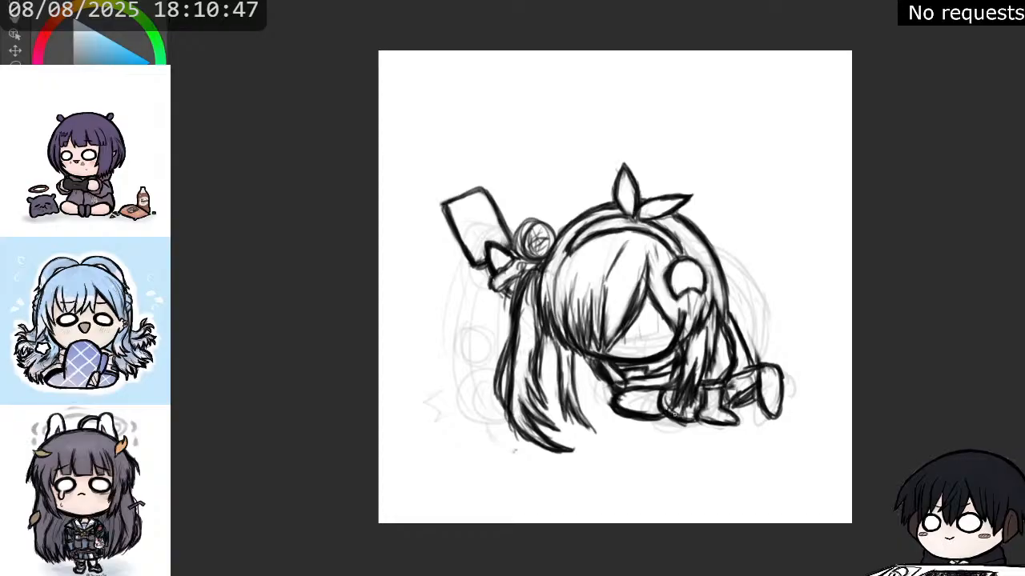
pyautogui.moveTo(672, 414)
pyautogui.mouseDown()
pyautogui.moveTo(737, 405)
pyautogui.moveTo(743, 393)
pyautogui.moveTo(733, 392)
pyautogui.moveTo(735, 412)
pyautogui.mouseUp()
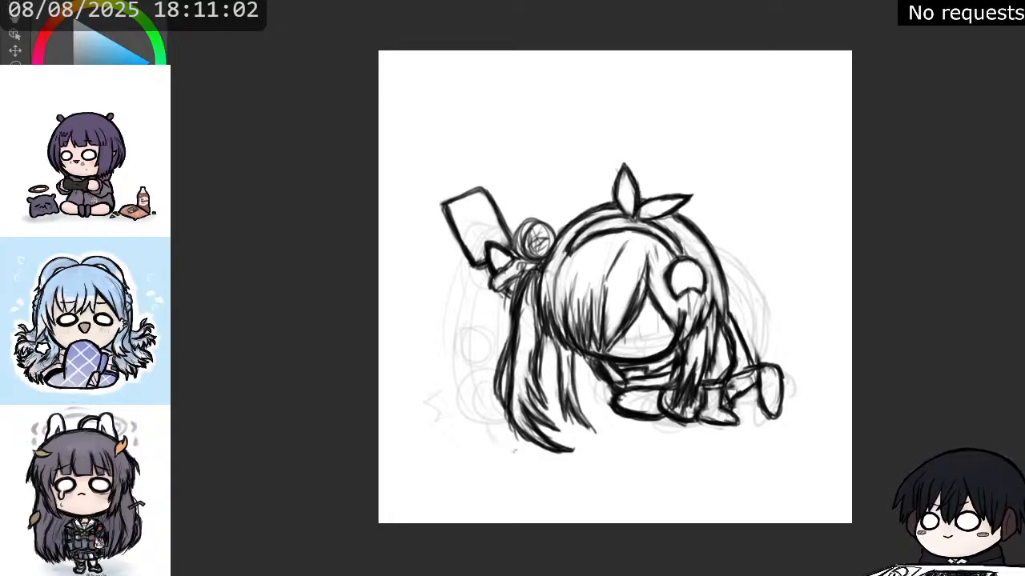
# Erase the rear boot and redraw it as a tilted boot with a shaped ankle and a thick sole.
pyautogui.moveTo(759, 369)
pyautogui.mouseDown()
pyautogui.moveTo(765, 415)
pyautogui.moveTo(777, 365)
pyautogui.moveTo(779, 405)
pyautogui.moveTo(747, 316)
pyautogui.moveTo(766, 354)
pyautogui.mouseUp()
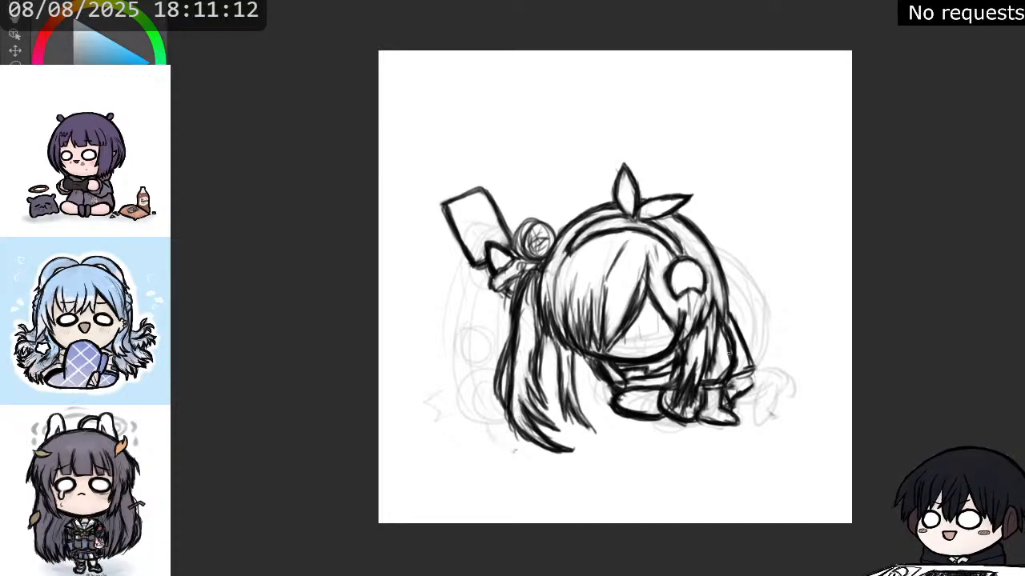
pyautogui.moveTo(750, 386); pyautogui.dragTo(757, 398)
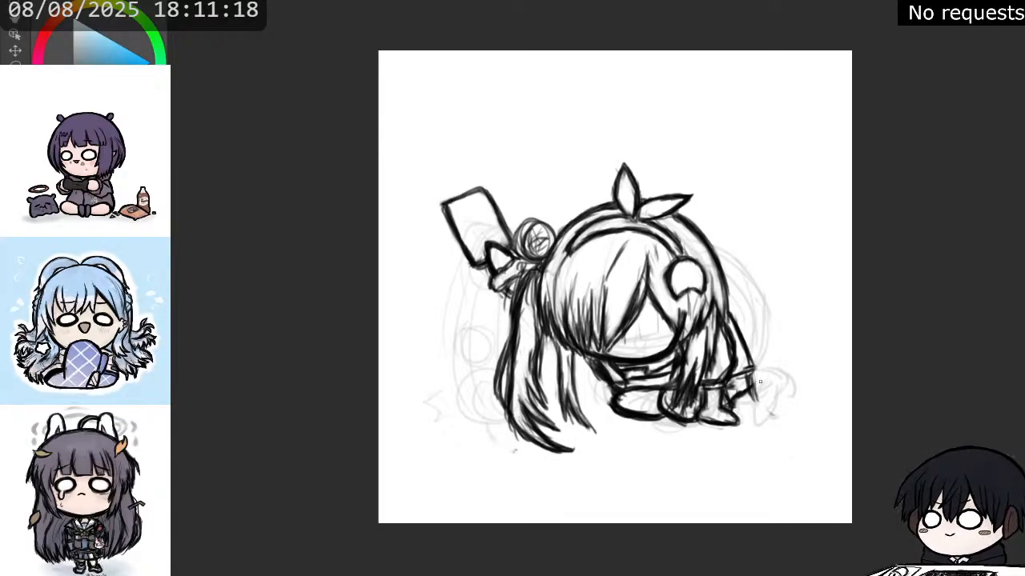
pyautogui.moveTo(753, 384); pyautogui.dragTo(767, 413)
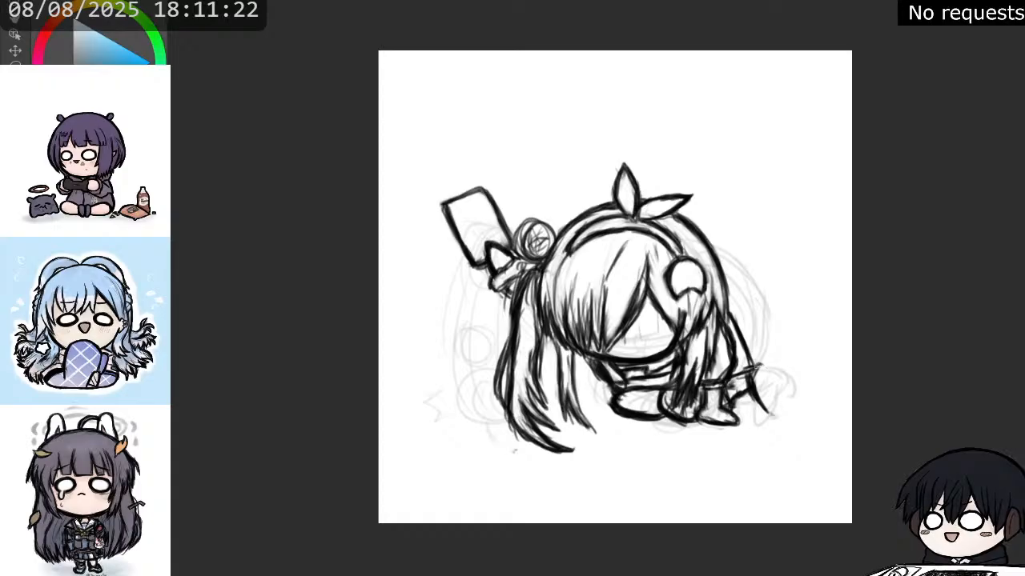
pyautogui.moveTo(769, 365)
pyautogui.mouseDown()
pyautogui.moveTo(780, 403)
pyautogui.moveTo(776, 372)
pyautogui.moveTo(780, 410)
pyautogui.moveTo(764, 409)
pyautogui.moveTo(779, 381)
pyautogui.mouseUp()
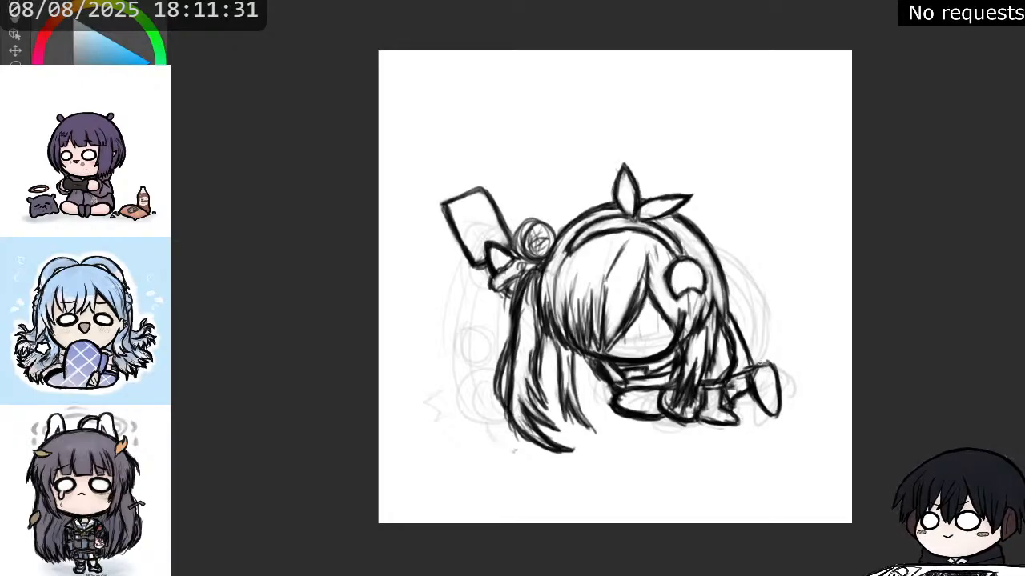
pyautogui.moveTo(762, 364)
pyautogui.mouseDown()
pyautogui.moveTo(775, 369)
pyautogui.moveTo(777, 386)
pyautogui.mouseUp()
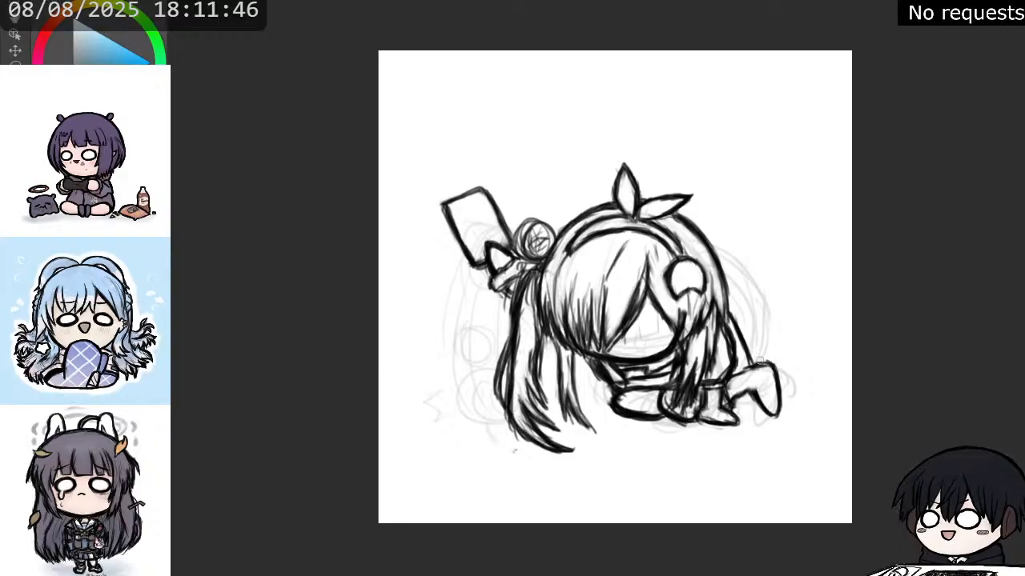
pyautogui.moveTo(755, 390); pyautogui.dragTo(745, 382)
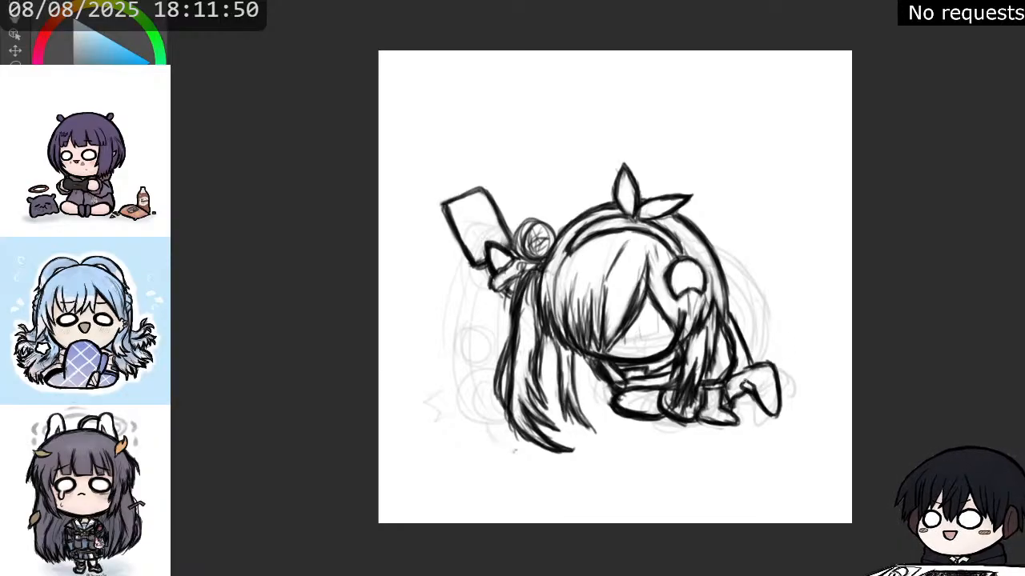
pyautogui.moveTo(755, 389)
pyautogui.mouseDown()
pyautogui.moveTo(748, 371)
pyautogui.moveTo(776, 364)
pyautogui.mouseUp()
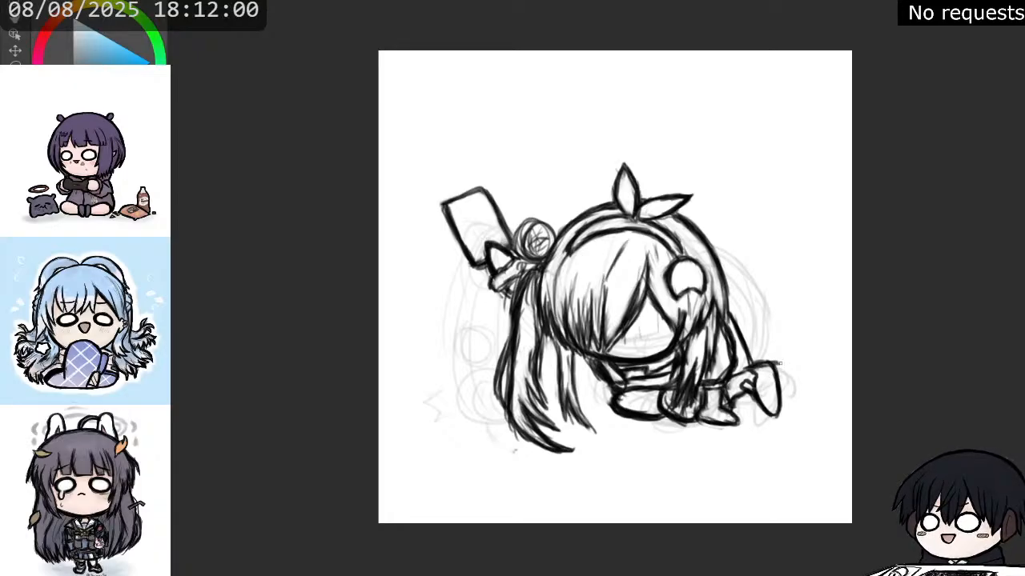
pyautogui.moveTo(780, 364); pyautogui.dragTo(782, 413)
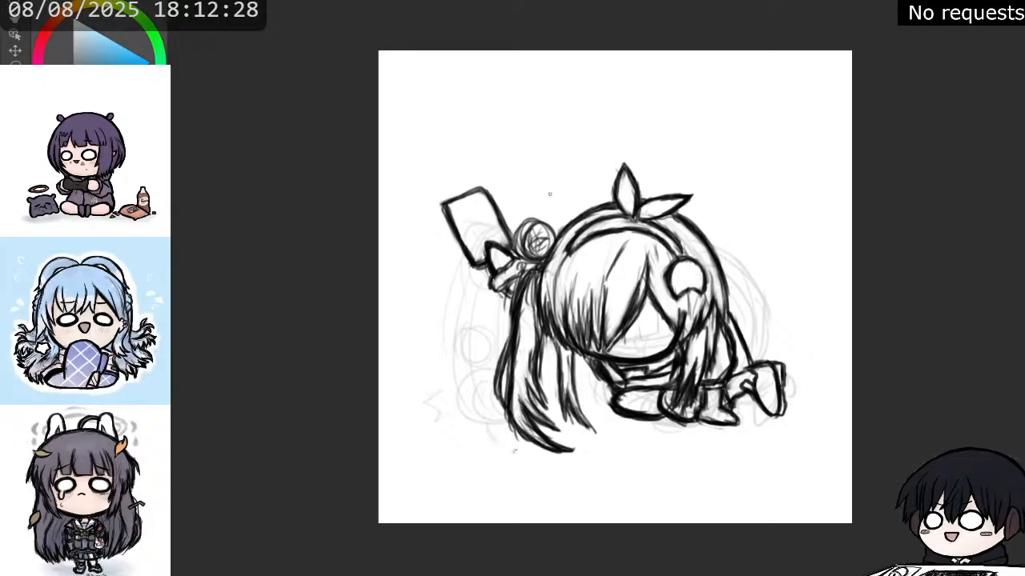
# Refine the hair edge behind the front bun and touch up the outlines of both ribbon loops.
pyautogui.moveTo(726, 299)
pyautogui.mouseDown()
pyautogui.moveTo(727, 333)
pyautogui.moveTo(711, 277)
pyautogui.mouseUp()
pyautogui.moveTo(720, 304); pyautogui.dragTo(702, 265)
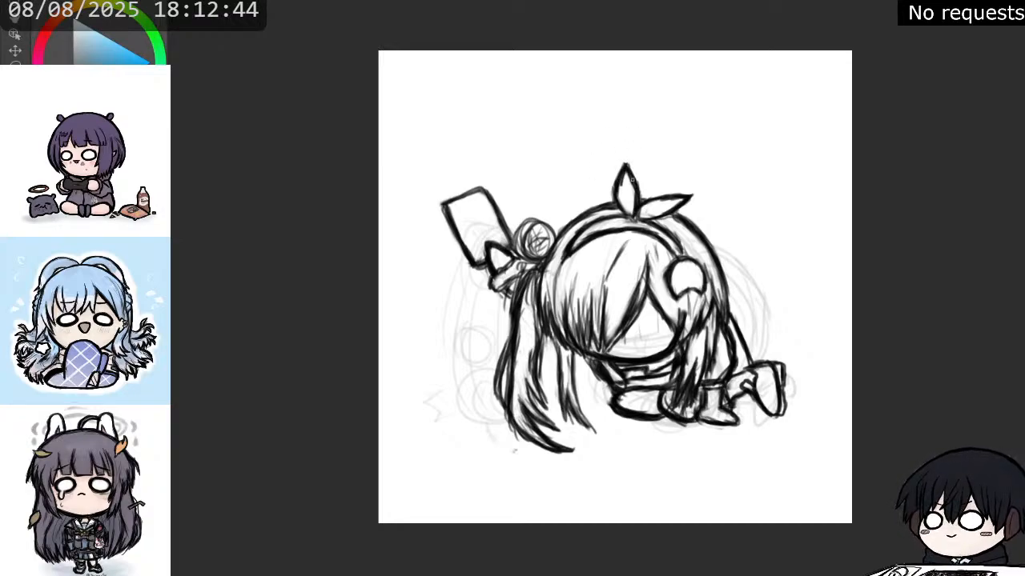
pyautogui.moveTo(621, 179)
pyautogui.mouseDown()
pyautogui.moveTo(615, 201)
pyautogui.moveTo(678, 197)
pyautogui.mouseUp()
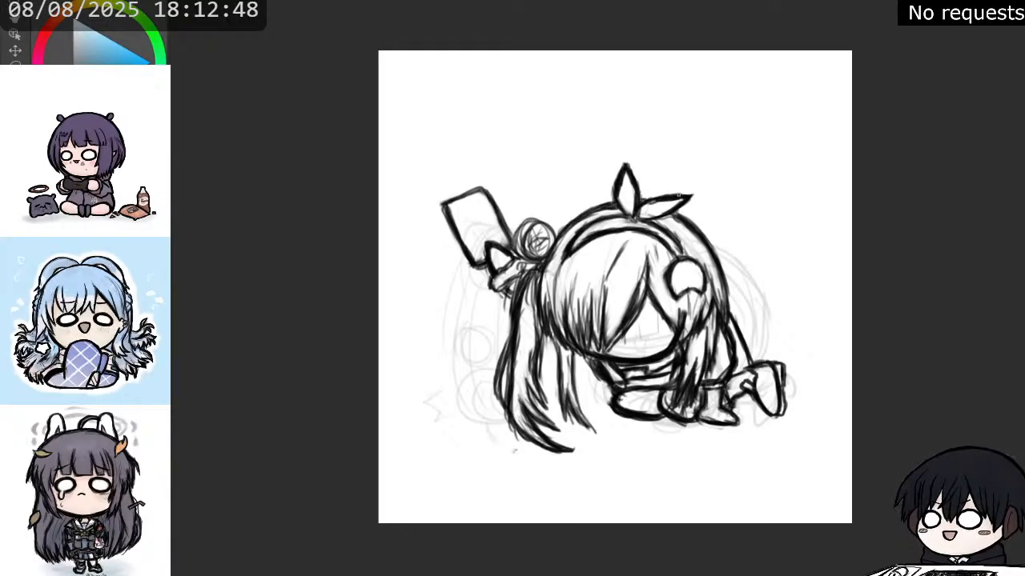
# Trace the rear bun beside the phone as a bold circle and clear the scribbles inside it.
pyautogui.moveTo(526, 221)
pyautogui.mouseDown()
pyautogui.moveTo(518, 258)
pyautogui.moveTo(537, 262)
pyautogui.moveTo(522, 238)
pyautogui.moveTo(538, 221)
pyautogui.moveTo(552, 237)
pyautogui.mouseUp()
pyautogui.moveTo(532, 216)
pyautogui.mouseDown()
pyautogui.moveTo(548, 220)
pyautogui.moveTo(536, 221)
pyautogui.moveTo(532, 248)
pyautogui.moveTo(533, 231)
pyautogui.moveTo(542, 234)
pyautogui.mouseUp()
pyautogui.press('e')
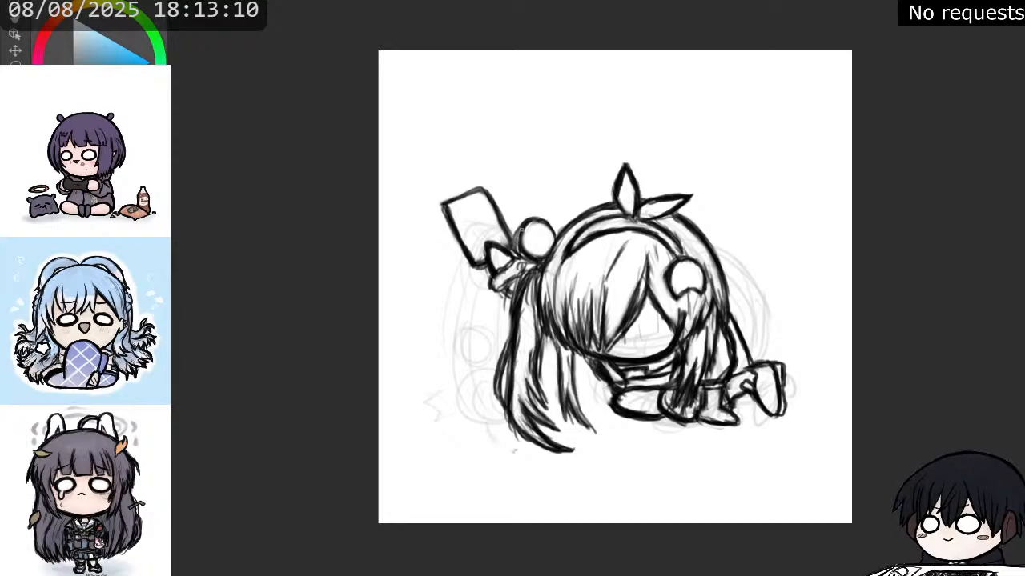
pyautogui.moveTo(520, 248)
pyautogui.mouseDown()
pyautogui.moveTo(520, 229)
pyautogui.moveTo(549, 231)
pyautogui.moveTo(552, 251)
pyautogui.moveTo(538, 258)
pyautogui.moveTo(527, 241)
pyautogui.moveTo(537, 253)
pyautogui.mouseUp()
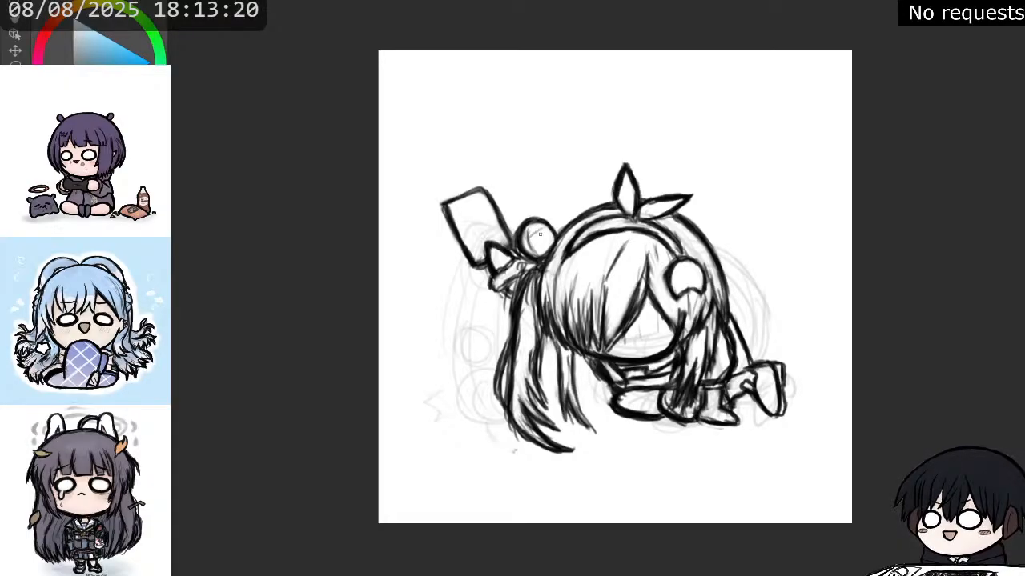
# Draw zigzag hair strands inside the rear bun beside the phone and reinforce its outline.
pyautogui.moveTo(530, 242)
pyautogui.mouseDown()
pyautogui.moveTo(547, 227)
pyautogui.moveTo(550, 237)
pyautogui.mouseUp()
pyautogui.moveTo(535, 243)
pyautogui.mouseDown()
pyautogui.moveTo(564, 229)
pyautogui.moveTo(544, 253)
pyautogui.moveTo(553, 235)
pyautogui.mouseUp()
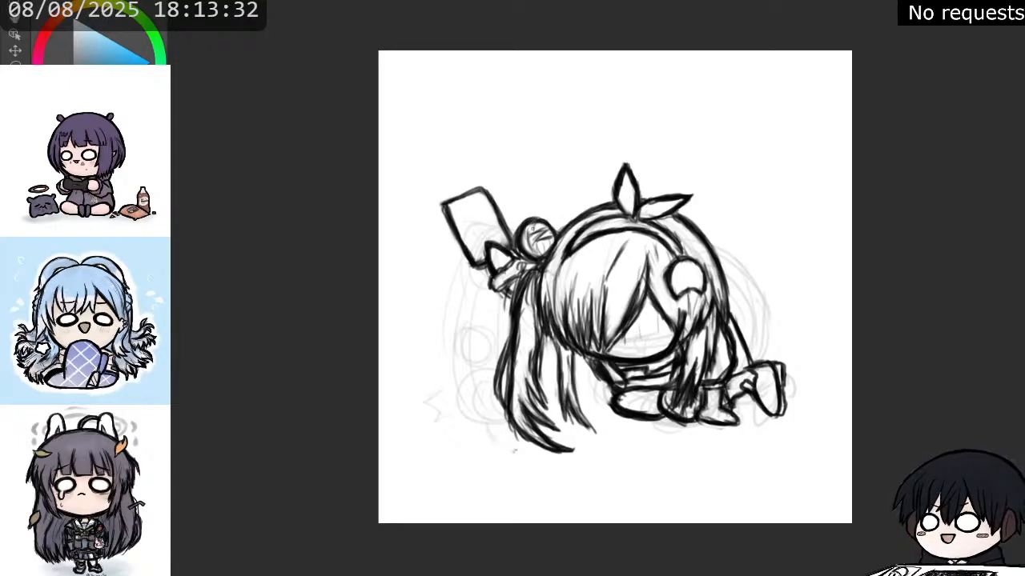
pyautogui.moveTo(532, 223); pyautogui.dragTo(535, 254)
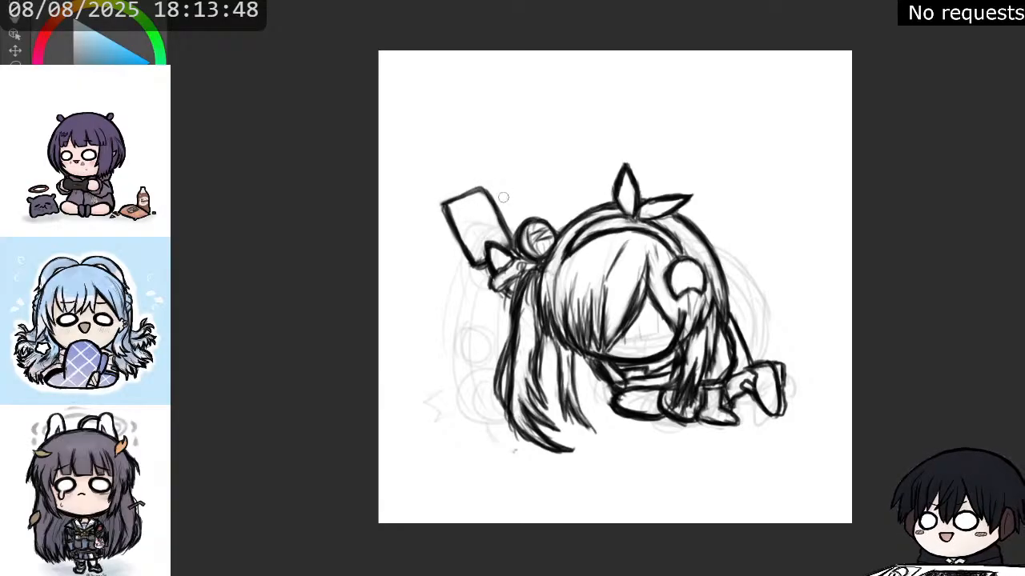
# Erase the phone's outline and redraw it as a tilted rectangle with straight edges and sharp corners above the hand.
pyautogui.moveTo(506, 232)
pyautogui.mouseDown()
pyautogui.moveTo(477, 184)
pyautogui.moveTo(490, 188)
pyautogui.moveTo(446, 205)
pyautogui.moveTo(469, 252)
pyautogui.mouseUp()
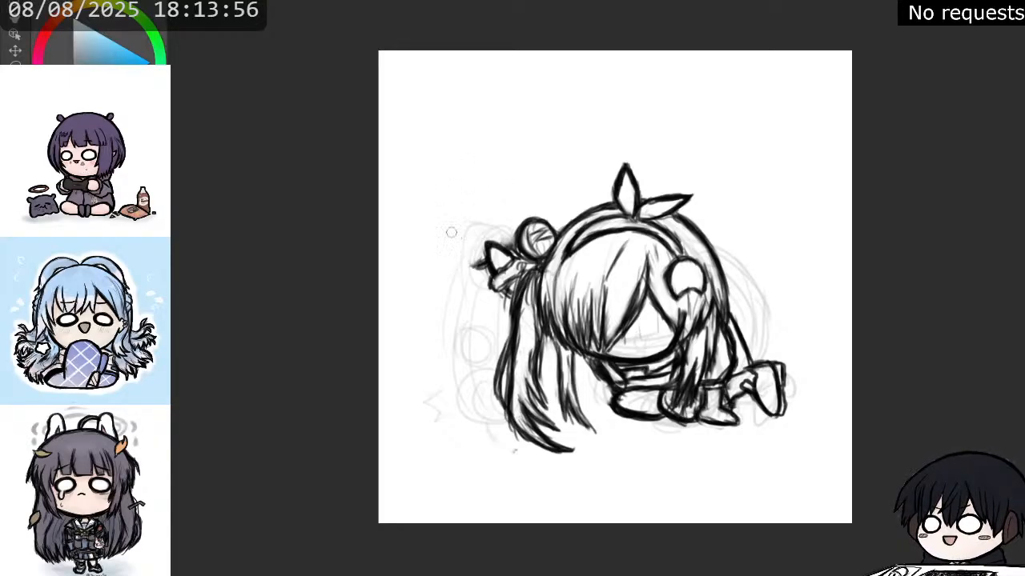
pyautogui.press('p')
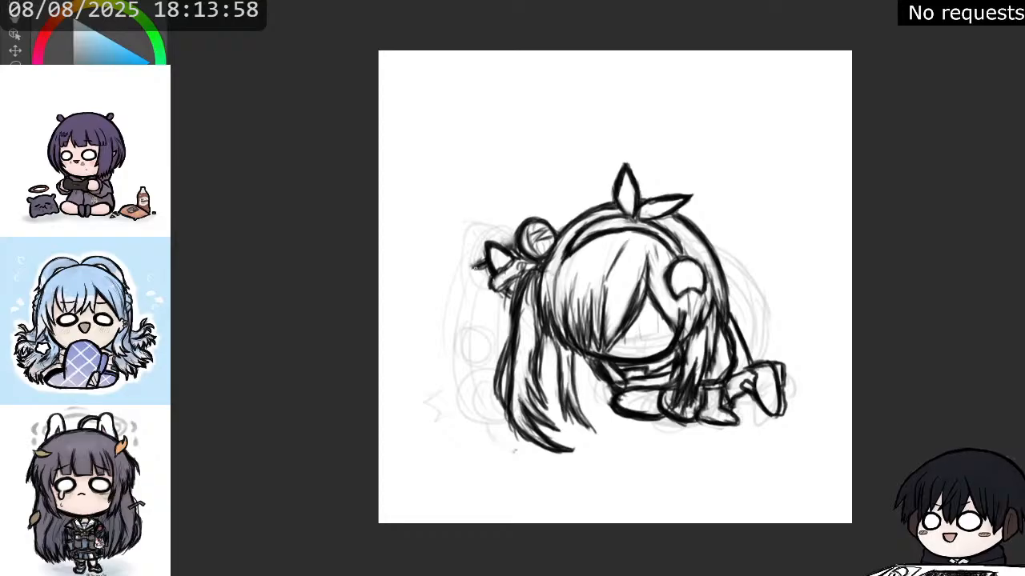
pyautogui.moveTo(474, 268)
pyautogui.mouseDown()
pyautogui.moveTo(453, 233)
pyautogui.moveTo(460, 251)
pyautogui.moveTo(517, 244)
pyautogui.moveTo(485, 189)
pyautogui.mouseUp()
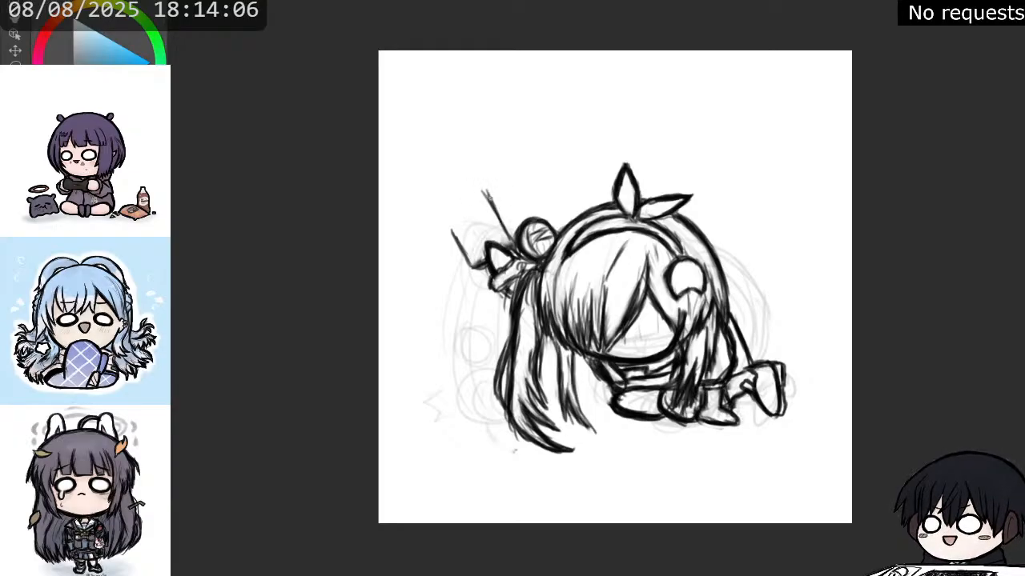
pyautogui.moveTo(513, 239)
pyautogui.mouseDown()
pyautogui.moveTo(489, 194)
pyautogui.moveTo(499, 218)
pyautogui.moveTo(450, 221)
pyautogui.moveTo(443, 210)
pyautogui.moveTo(485, 191)
pyautogui.moveTo(487, 205)
pyautogui.moveTo(451, 205)
pyautogui.moveTo(489, 189)
pyautogui.mouseUp()
pyautogui.moveTo(474, 196); pyautogui.dragTo(489, 190)
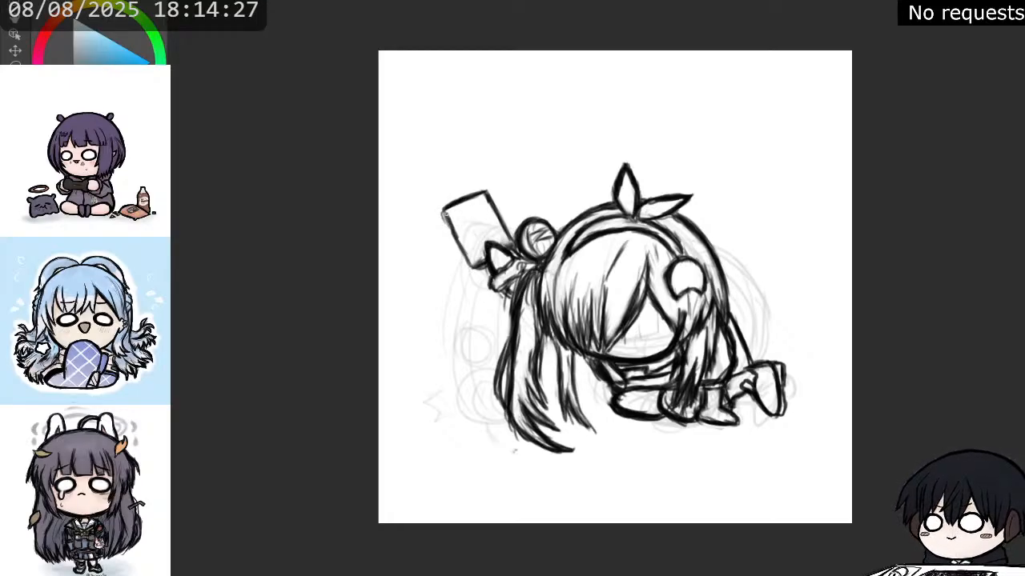
pyautogui.moveTo(445, 214); pyautogui.dragTo(470, 264)
pyautogui.moveTo(445, 209)
pyautogui.mouseDown()
pyautogui.moveTo(450, 224)
pyautogui.moveTo(463, 200)
pyautogui.mouseUp()
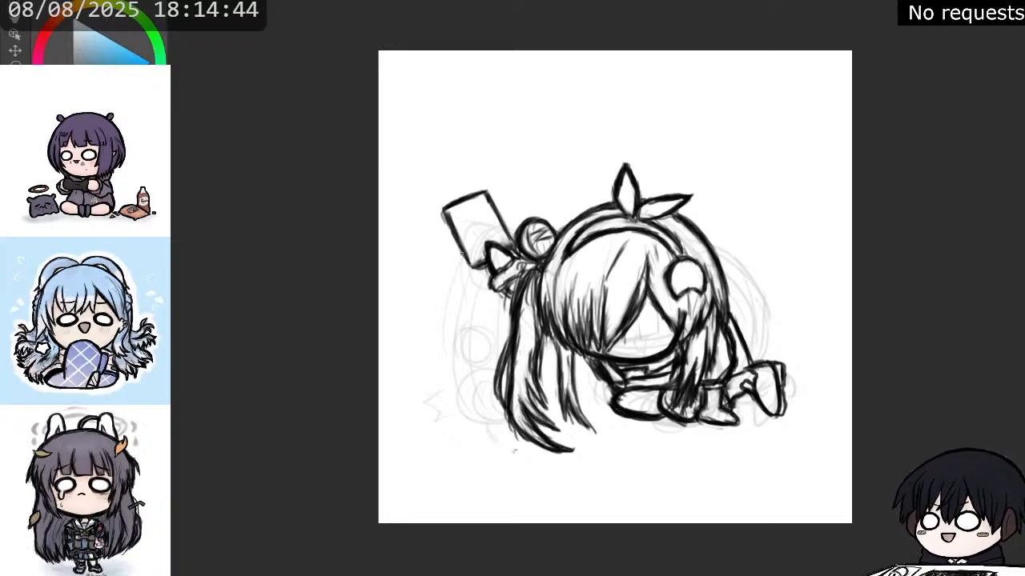
pyautogui.moveTo(483, 261)
pyautogui.mouseDown()
pyautogui.moveTo(471, 266)
pyautogui.moveTo(508, 237)
pyautogui.moveTo(486, 194)
pyautogui.mouseUp()
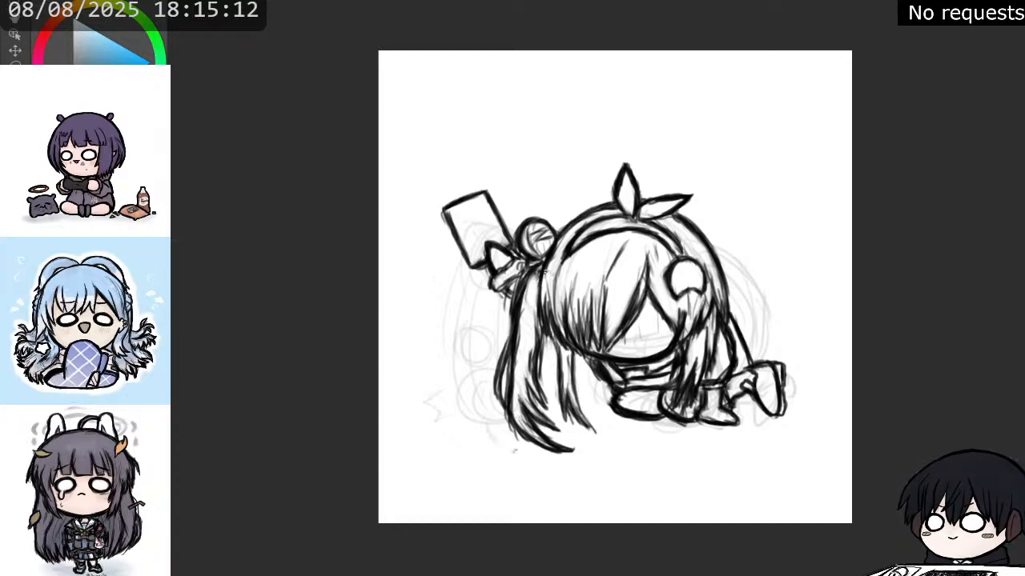
# Break up the solid hair edge beside the rear ponytail and rework it with short tapering strands down to the face outline.
pyautogui.moveTo(541, 281); pyautogui.dragTo(539, 321)
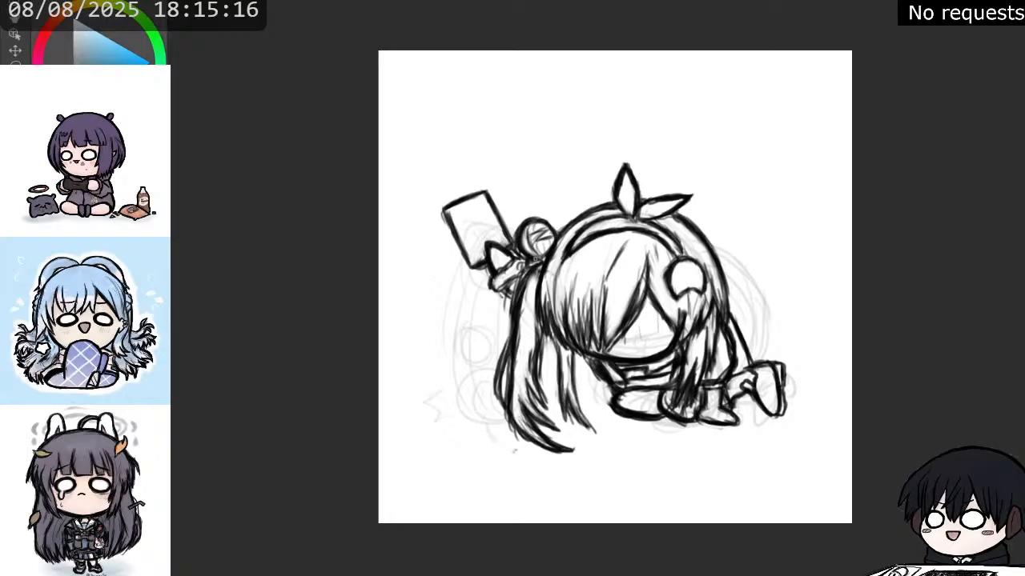
pyautogui.moveTo(544, 293)
pyautogui.mouseDown()
pyautogui.moveTo(548, 274)
pyautogui.moveTo(540, 311)
pyautogui.mouseUp()
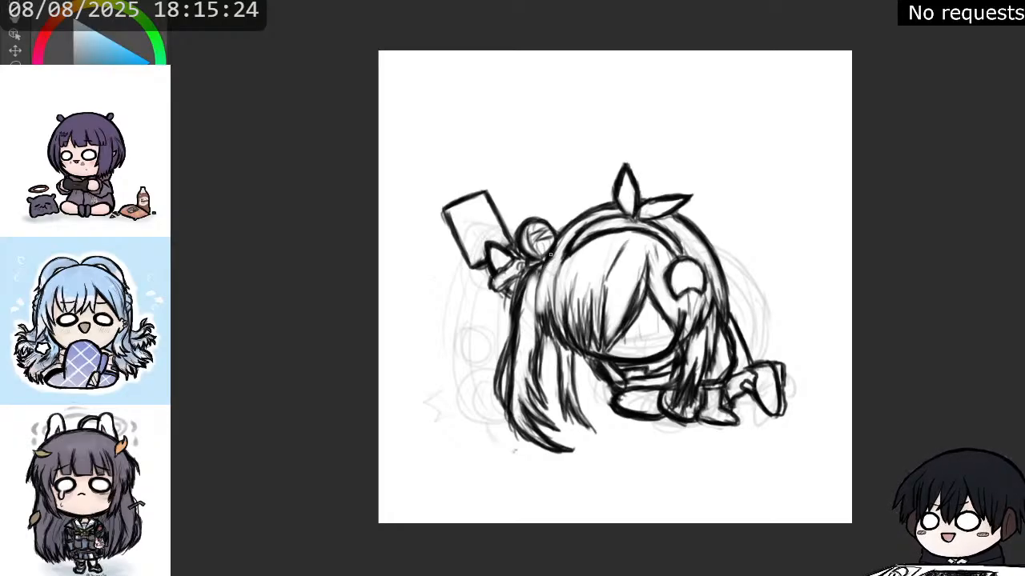
pyautogui.moveTo(545, 266); pyautogui.dragTo(533, 332)
pyautogui.moveTo(543, 297); pyautogui.dragTo(536, 327)
pyautogui.moveTo(544, 294); pyautogui.dragTo(539, 330)
pyautogui.moveTo(549, 309); pyautogui.dragTo(548, 343)
pyautogui.moveTo(557, 325); pyautogui.dragTo(550, 346)
pyautogui.moveTo(551, 300); pyautogui.dragTo(557, 341)
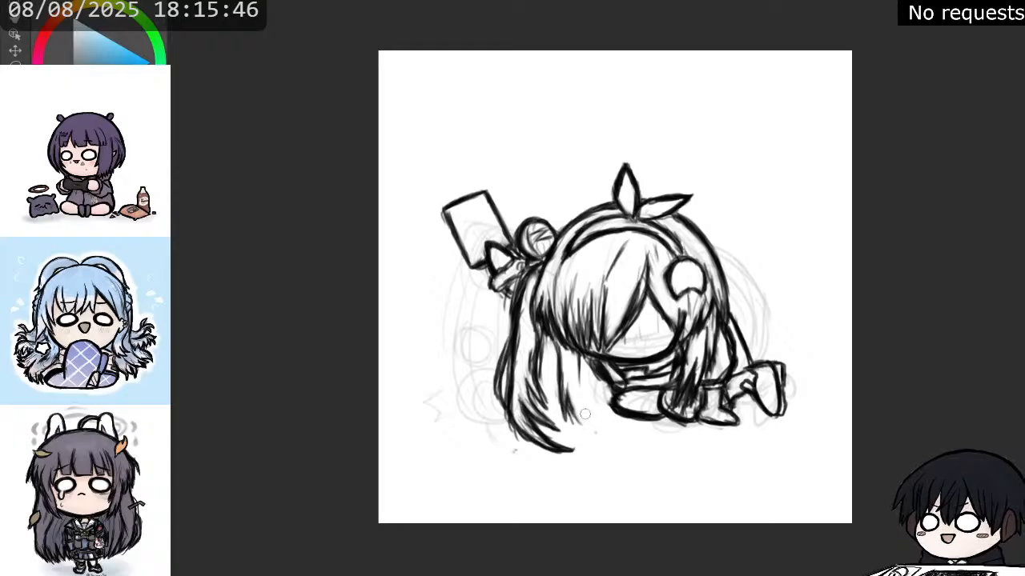
# Erase the inner strands of the rear ponytail and redraw them as a slimmer lock tapering to a pointed tip.
pyautogui.moveTo(555, 359)
pyautogui.mouseDown()
pyautogui.moveTo(564, 417)
pyautogui.moveTo(573, 410)
pyautogui.mouseUp()
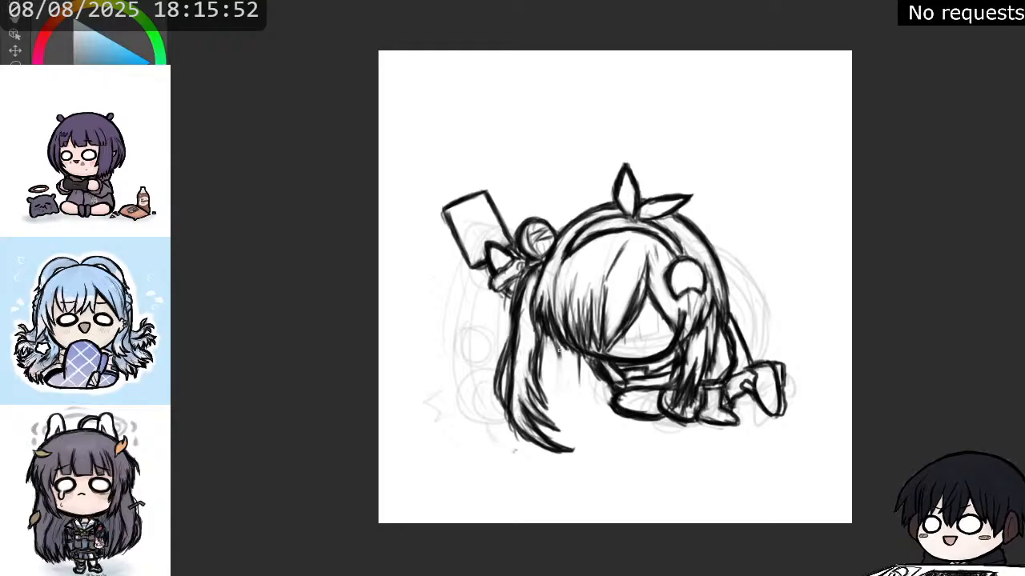
pyautogui.moveTo(557, 345)
pyautogui.mouseDown()
pyautogui.moveTo(564, 376)
pyautogui.moveTo(563, 365)
pyautogui.mouseUp()
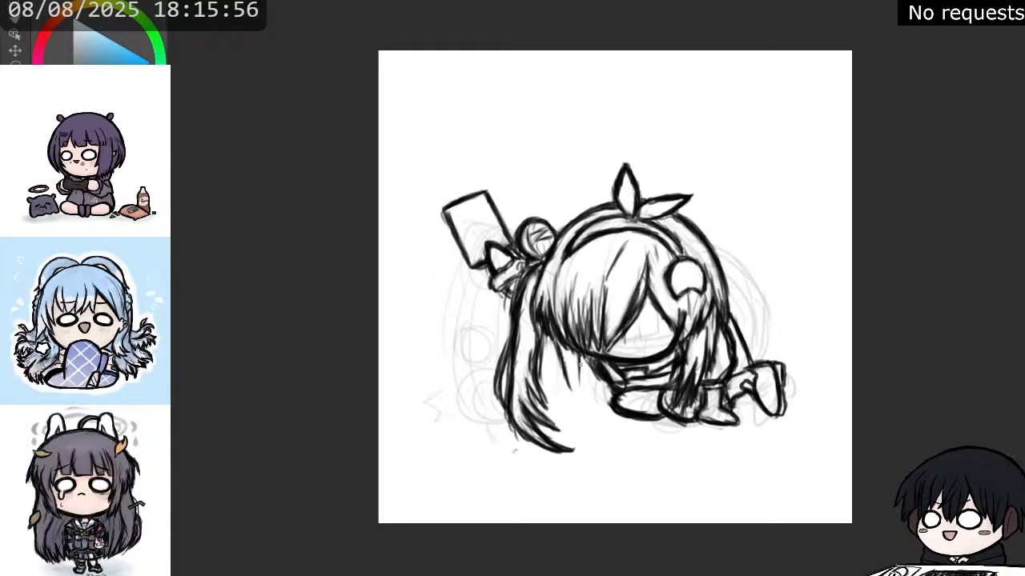
pyautogui.moveTo(578, 355); pyautogui.dragTo(586, 408)
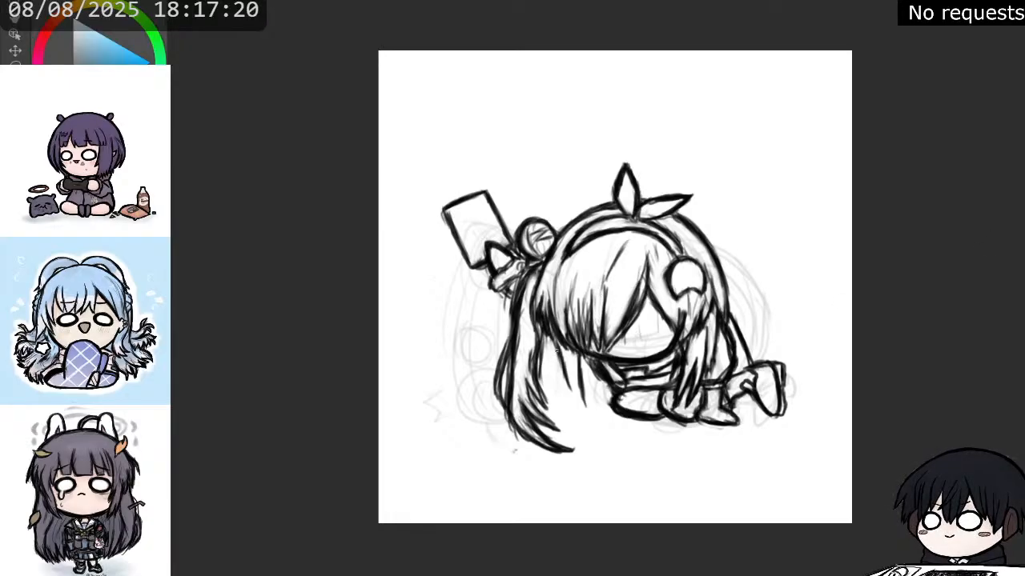
pyautogui.moveTo(558, 358)
pyautogui.mouseDown()
pyautogui.moveTo(571, 415)
pyautogui.moveTo(586, 429)
pyautogui.mouseUp()
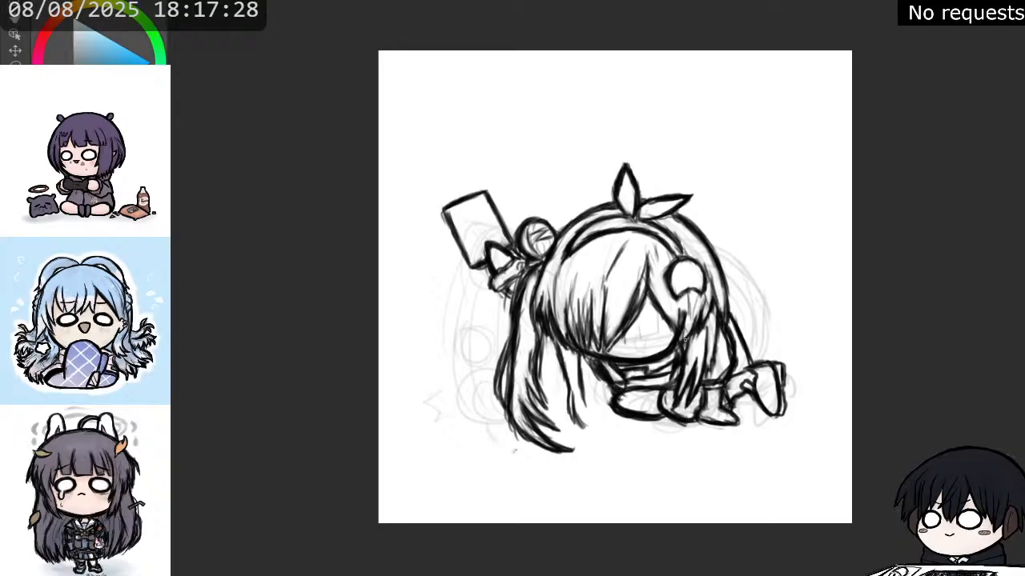
pyautogui.moveTo(575, 393); pyautogui.dragTo(573, 426)
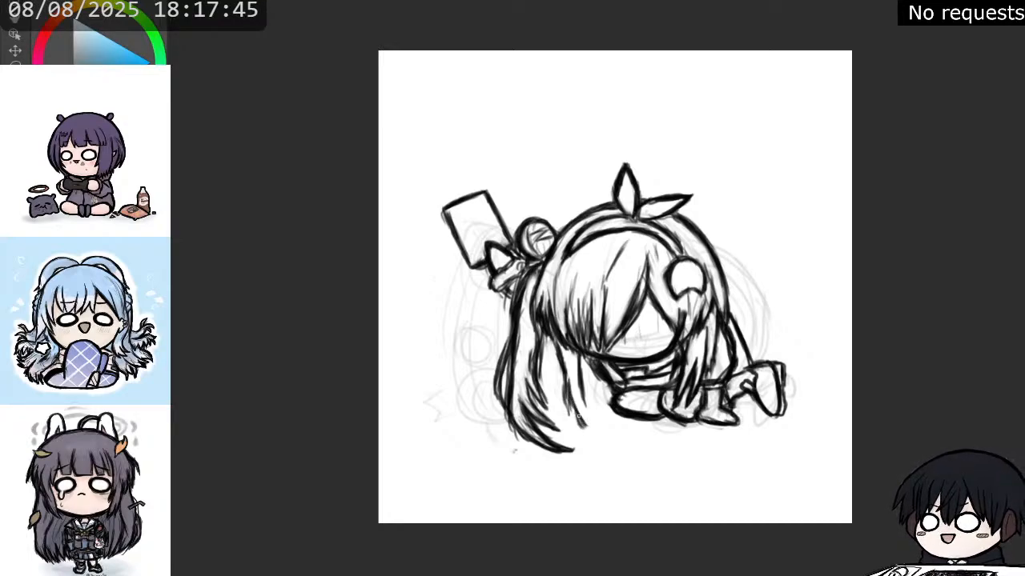
pyautogui.moveTo(578, 413); pyautogui.dragTo(595, 431)
pyautogui.moveTo(580, 388); pyautogui.dragTo(596, 431)
pyautogui.moveTo(577, 407); pyautogui.dragTo(592, 429)
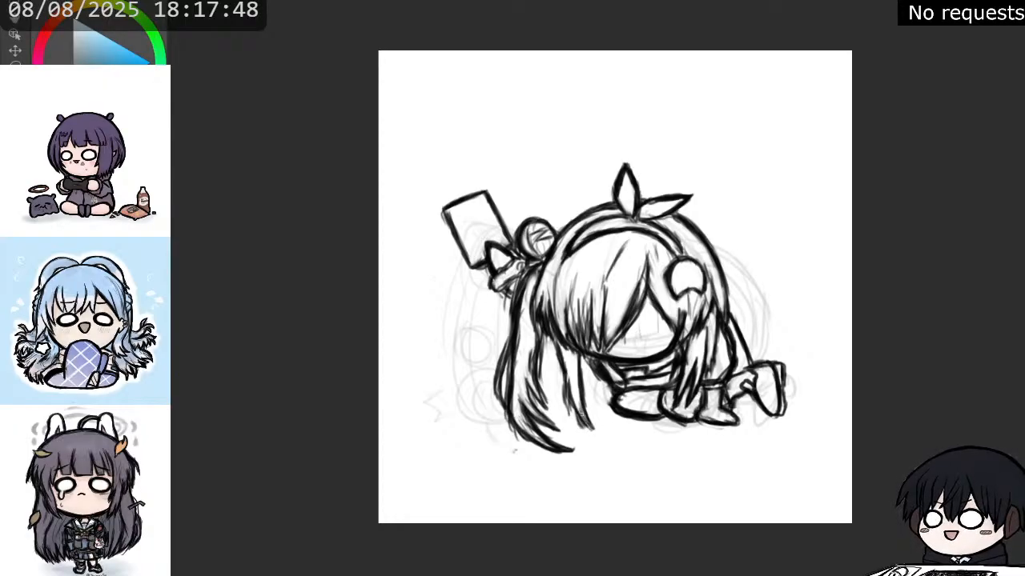
pyautogui.moveTo(567, 384); pyautogui.dragTo(583, 418)
pyautogui.moveTo(575, 403); pyautogui.dragTo(599, 433)
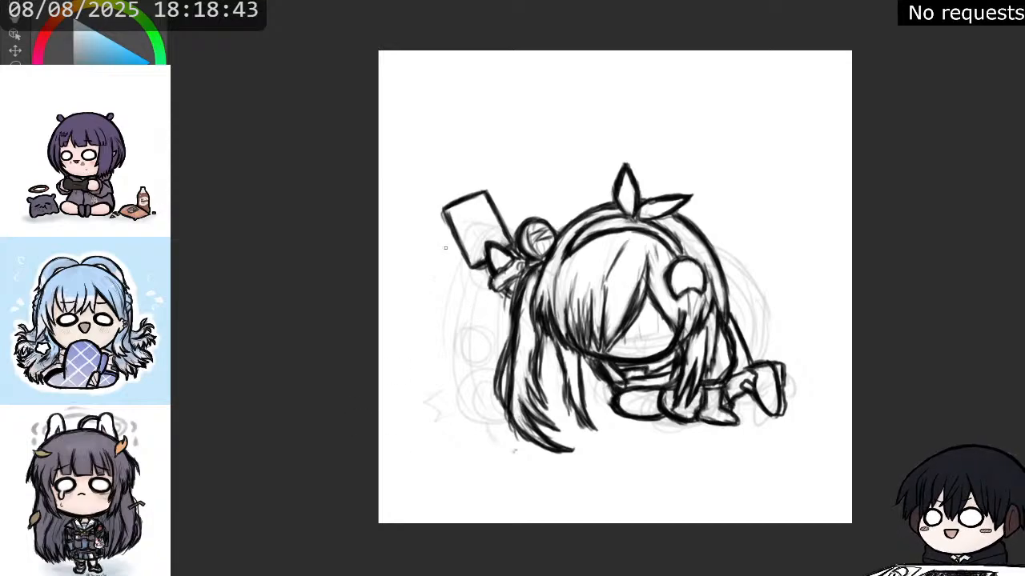
# Touch up the phone's outer edge and remove the faint rough sketch behind the bold lines.
pyautogui.moveTo(440, 206); pyautogui.dragTo(457, 245)
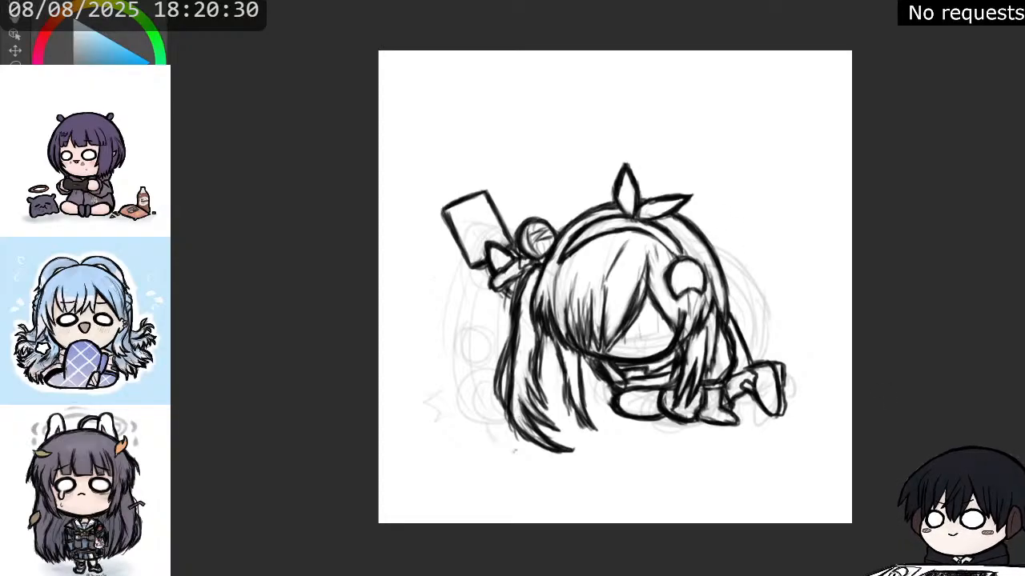
pyautogui.press('Delete')
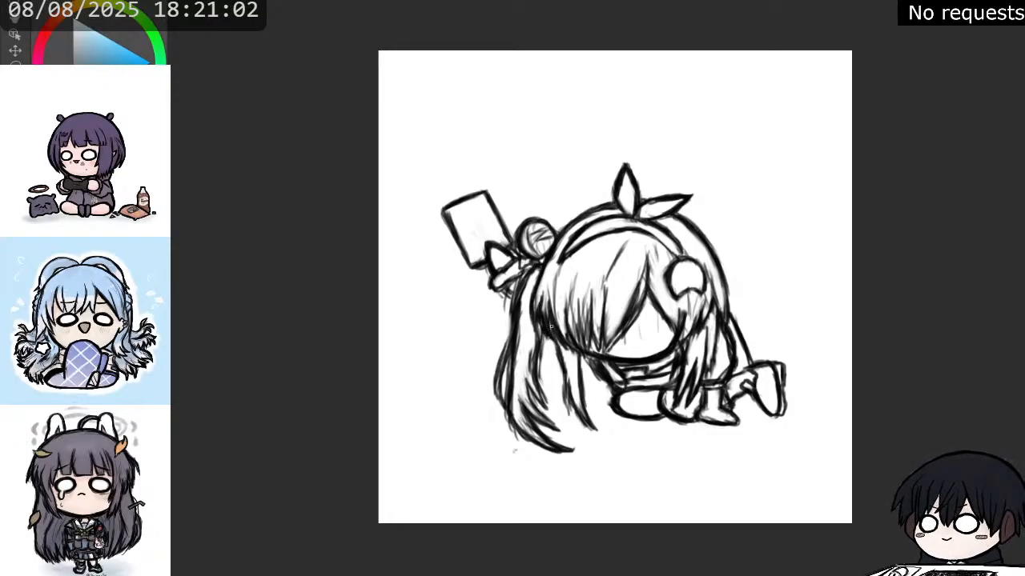
# Reinforce the outlines of the lower side hair, the character's back and the nearer boot.
pyautogui.moveTo(551, 327)
pyautogui.mouseDown()
pyautogui.moveTo(566, 405)
pyautogui.moveTo(569, 382)
pyautogui.moveTo(591, 427)
pyautogui.moveTo(577, 350)
pyautogui.mouseUp()
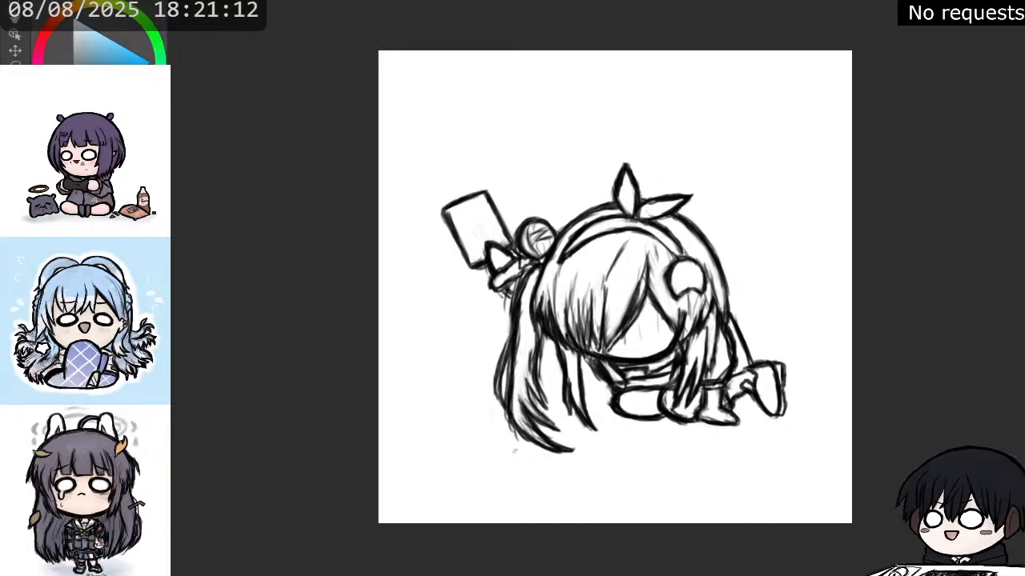
pyautogui.moveTo(735, 322); pyautogui.dragTo(754, 363)
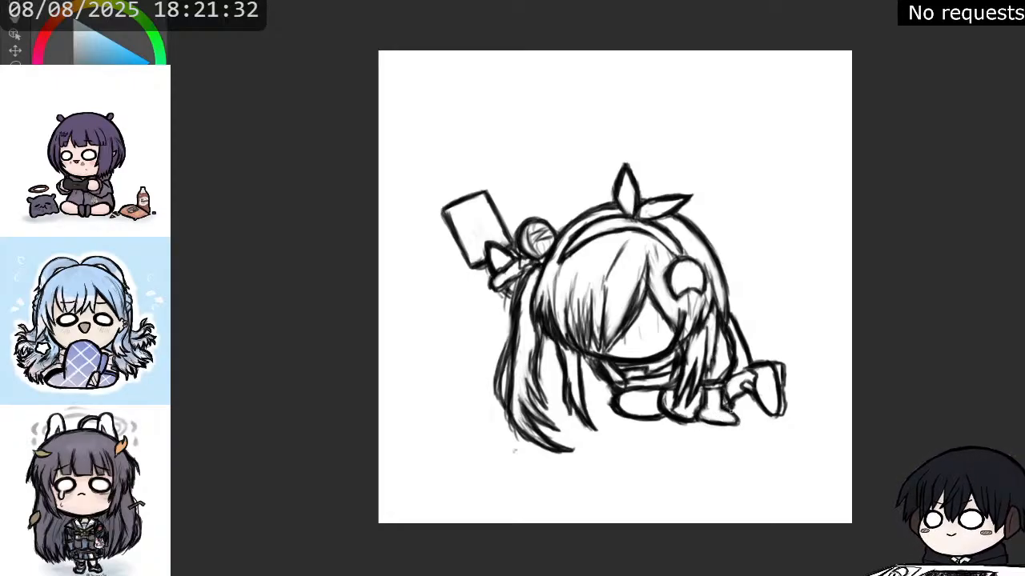
pyautogui.moveTo(729, 408)
pyautogui.mouseDown()
pyautogui.moveTo(740, 421)
pyautogui.moveTo(711, 421)
pyautogui.mouseUp()
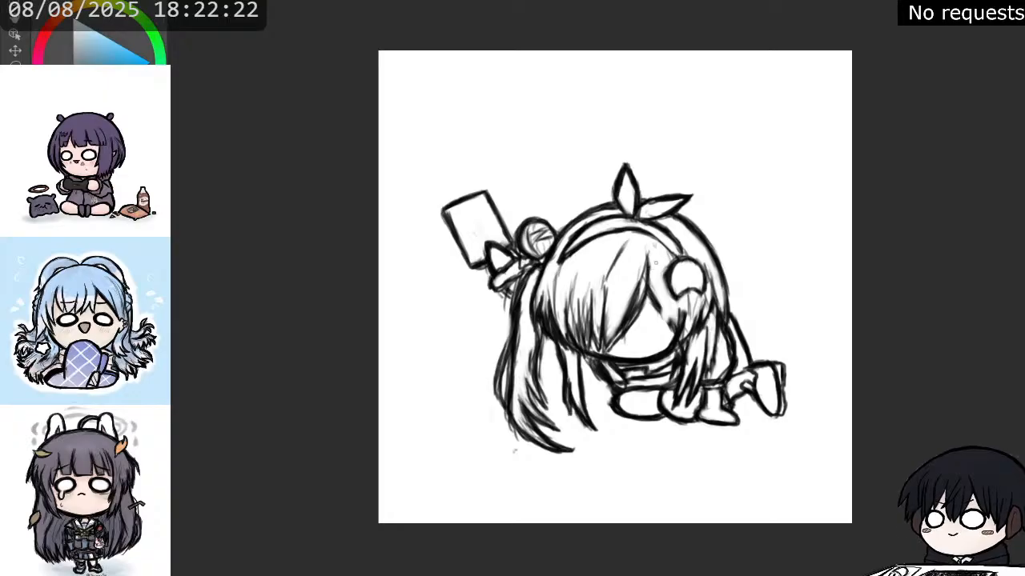
# Add pointed bang strands beside the front bun and redraw the outer hair edge behind it closer to the head.
pyautogui.moveTo(655, 251); pyautogui.dragTo(659, 332)
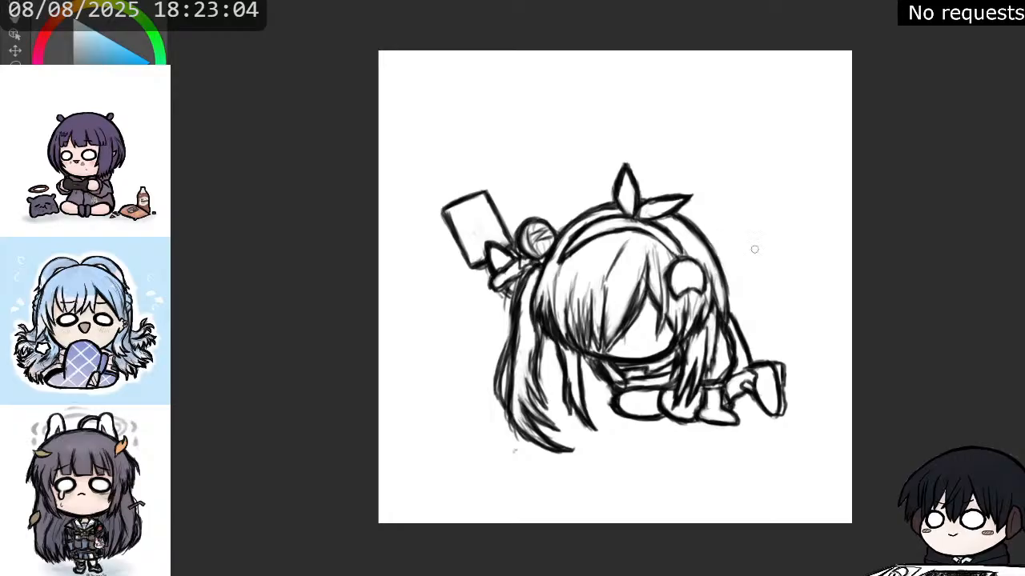
pyautogui.moveTo(734, 312)
pyautogui.mouseDown()
pyautogui.moveTo(728, 322)
pyautogui.moveTo(718, 238)
pyautogui.moveTo(719, 312)
pyautogui.mouseUp()
pyautogui.moveTo(718, 276); pyautogui.dragTo(714, 349)
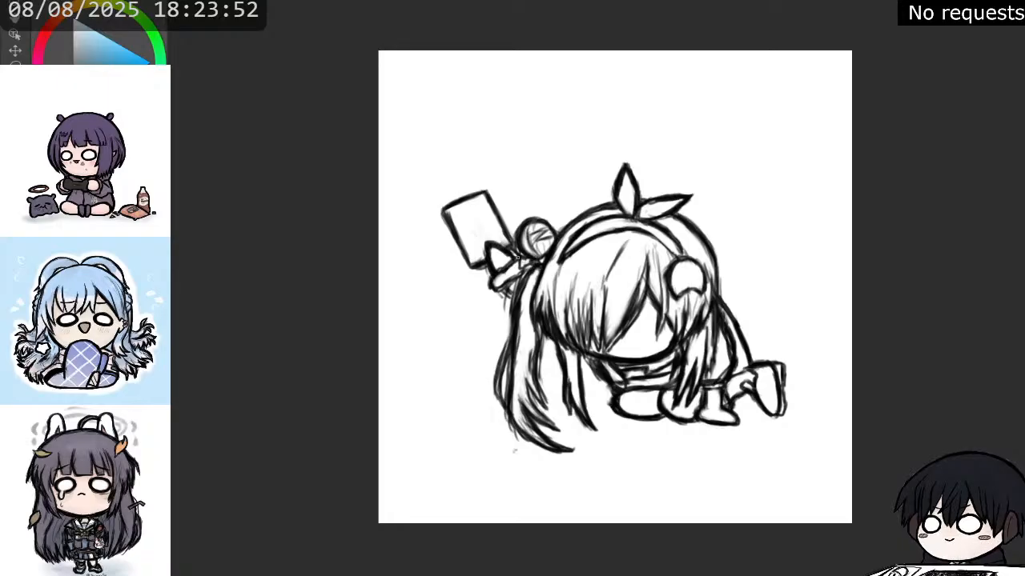
pyautogui.scroll(1, 517, 244)
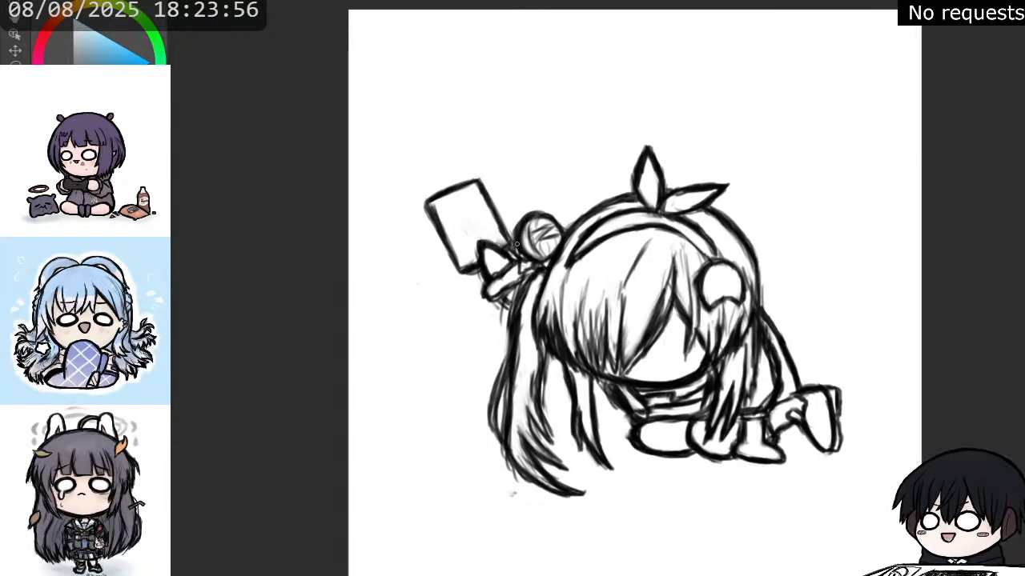
pyautogui.scroll(1, 515, 244)
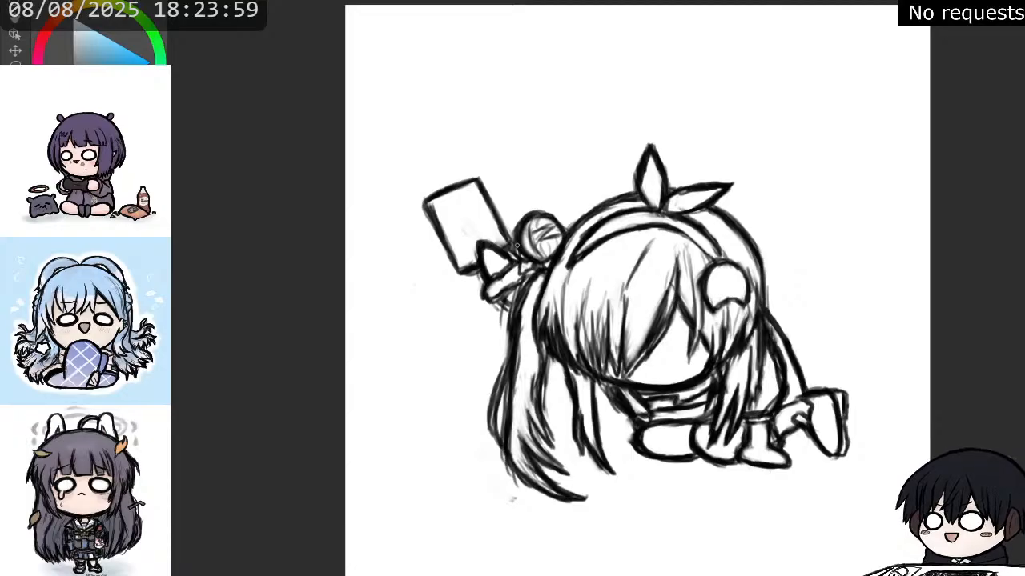
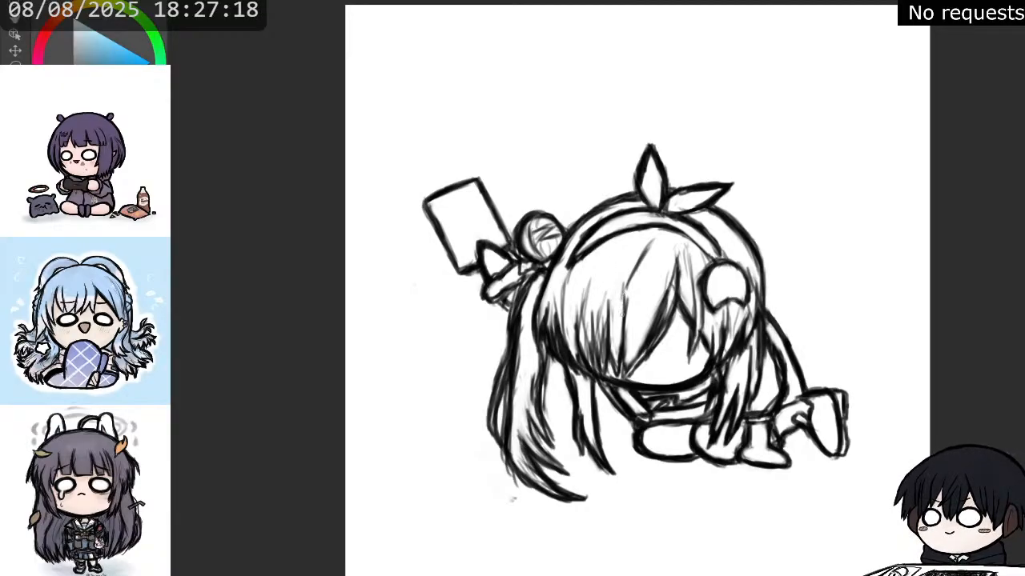
# Darken the strand lines in the middle of the fringe, just above the face.
pyautogui.moveTo(624, 294)
pyautogui.mouseDown()
pyautogui.moveTo(624, 369)
pyautogui.moveTo(633, 357)
pyautogui.mouseUp()
pyautogui.moveTo(656, 322); pyautogui.dragTo(639, 352)
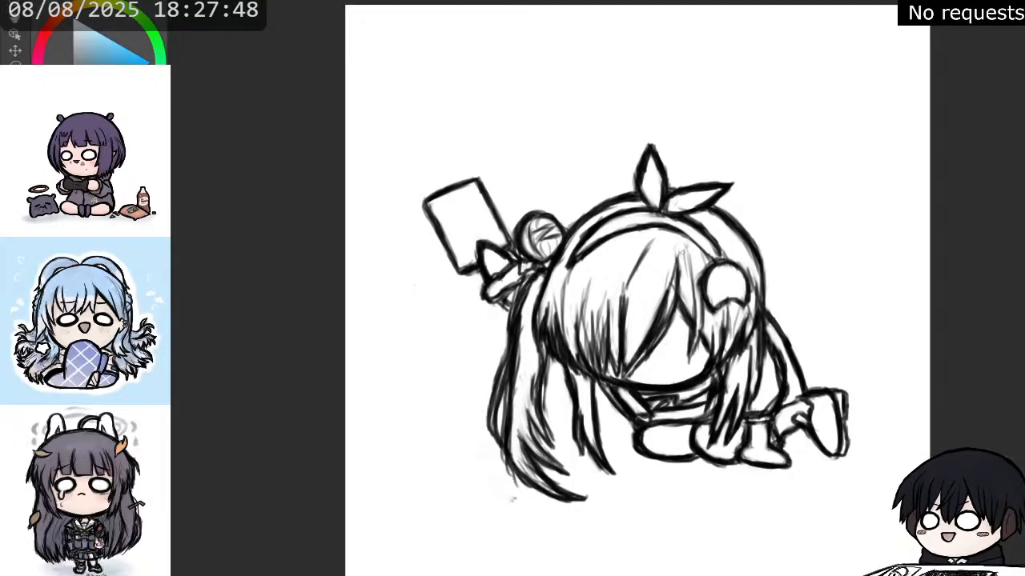
pyautogui.scroll(-3, 692, 350)
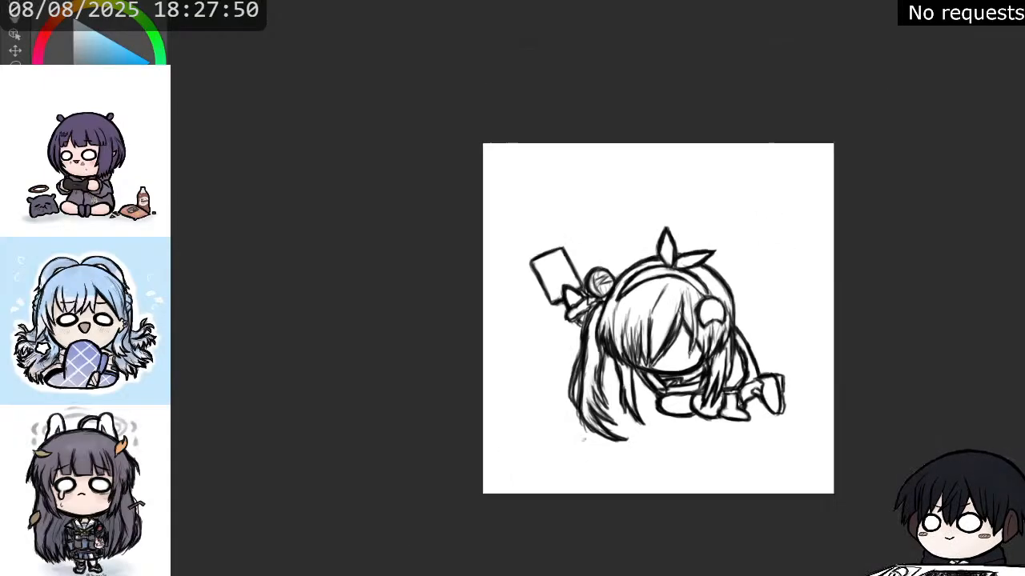
# Erase the lower end of the long ponytail and redraw its tip shorter, sweeping inward to a point beside the inner lock.
pyautogui.scroll(2, 620, 291)
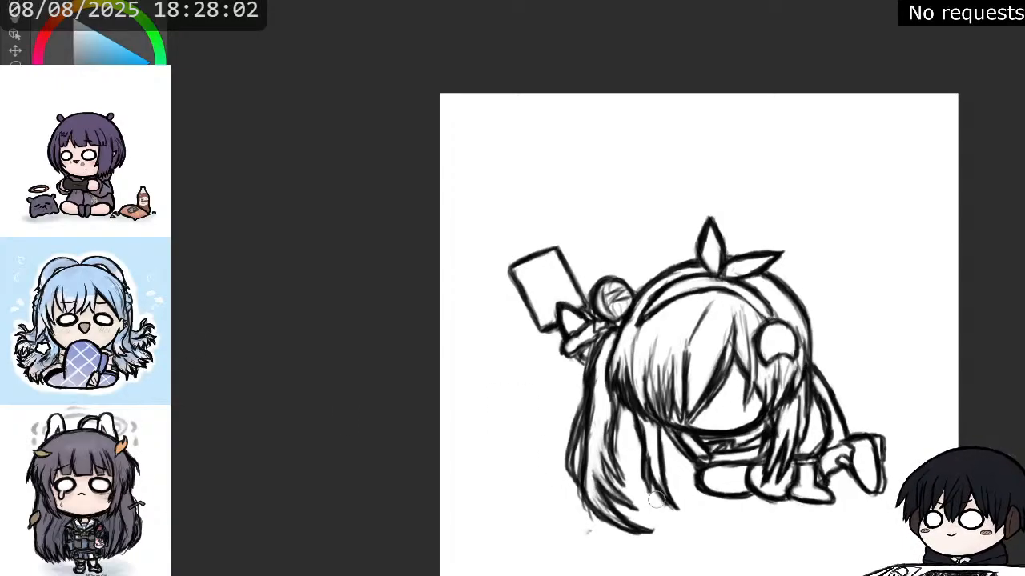
pyautogui.moveTo(586, 498)
pyautogui.mouseDown()
pyautogui.moveTo(653, 535)
pyautogui.moveTo(569, 494)
pyautogui.moveTo(631, 521)
pyautogui.moveTo(608, 457)
pyautogui.moveTo(628, 498)
pyautogui.moveTo(589, 493)
pyautogui.moveTo(590, 479)
pyautogui.moveTo(602, 504)
pyautogui.moveTo(655, 516)
pyautogui.mouseUp()
pyautogui.moveTo(615, 502); pyautogui.dragTo(651, 512)
pyautogui.moveTo(643, 509)
pyautogui.mouseDown()
pyautogui.moveTo(594, 476)
pyautogui.moveTo(645, 510)
pyautogui.moveTo(595, 482)
pyautogui.moveTo(637, 507)
pyautogui.moveTo(585, 488)
pyautogui.mouseUp()
pyautogui.moveTo(638, 514)
pyautogui.mouseDown()
pyautogui.moveTo(593, 477)
pyautogui.moveTo(591, 446)
pyautogui.mouseUp()
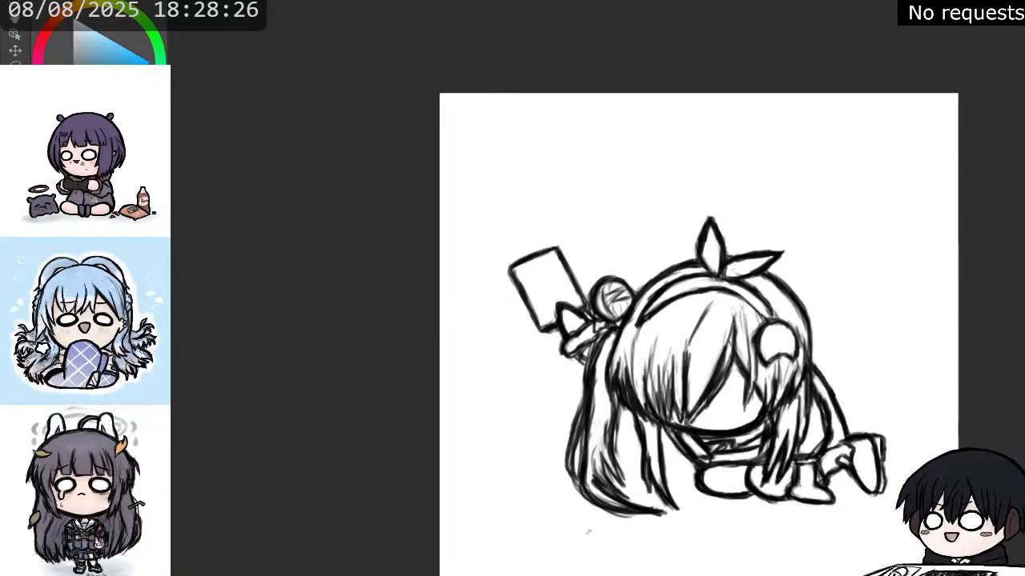
# Flood the area beneath the line art with cream and clear the surrounding background so only the character keeps the base colour.
pyautogui.press('x')
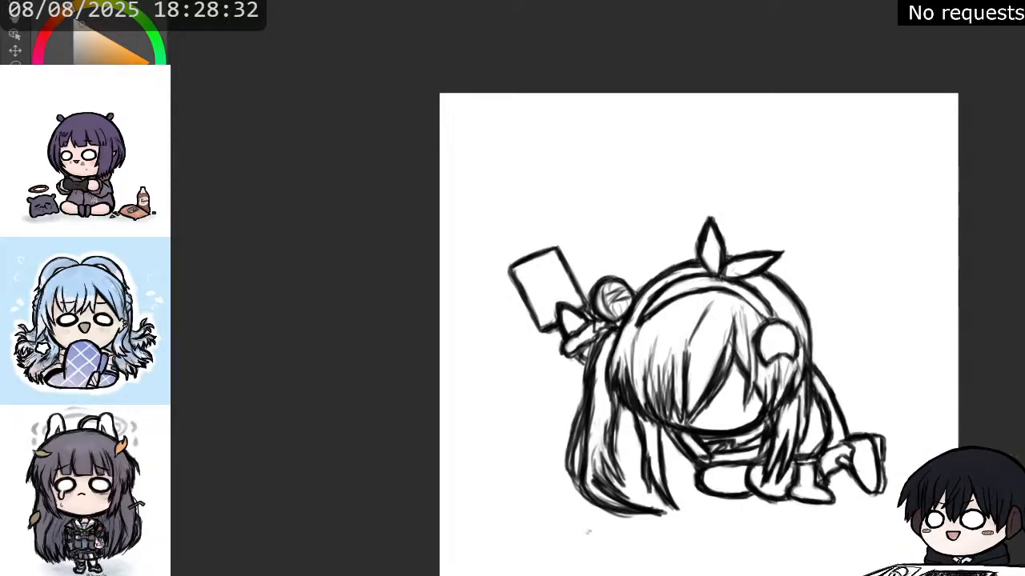
pyautogui.click(539, 381)
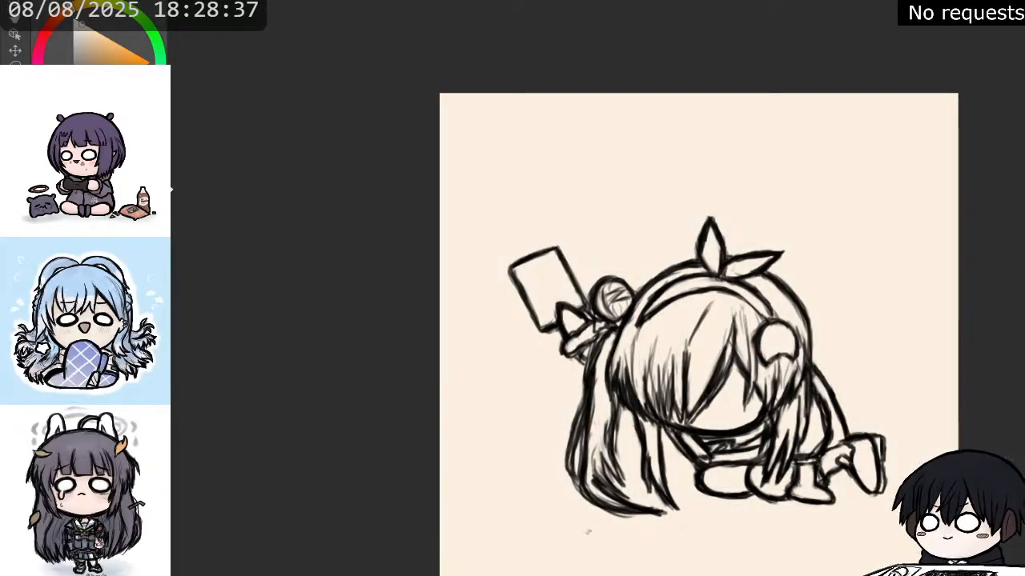
pyautogui.click(485, 402)
pyautogui.scroll(4, 687, 528)
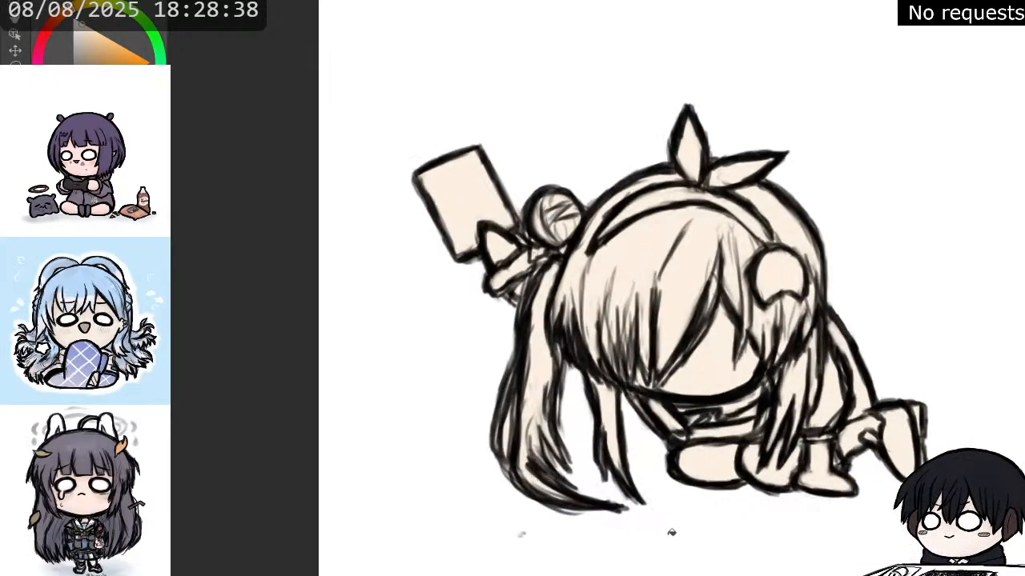
pyautogui.scroll(-2, 666, 525)
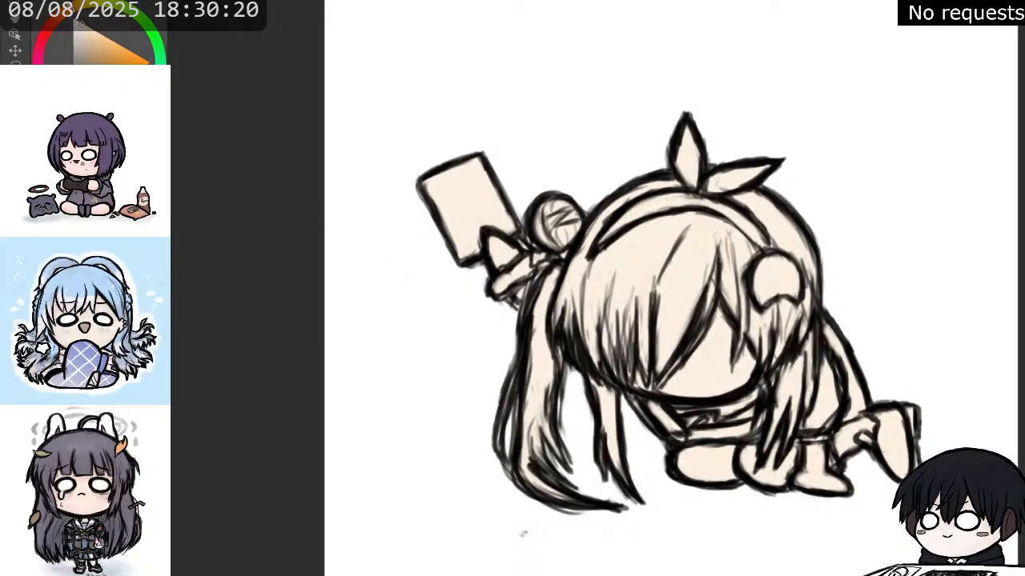
# Fill the background with dark teal and clean up the base colour's edges around the rear bun, ponytail and hands.
pyautogui.click(99, 64)
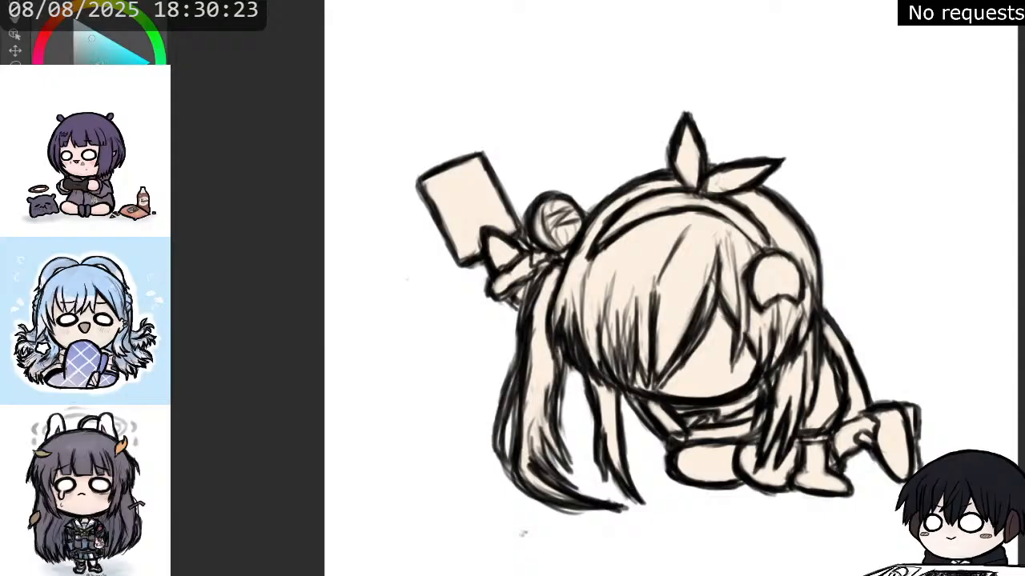
pyautogui.click(581, 506)
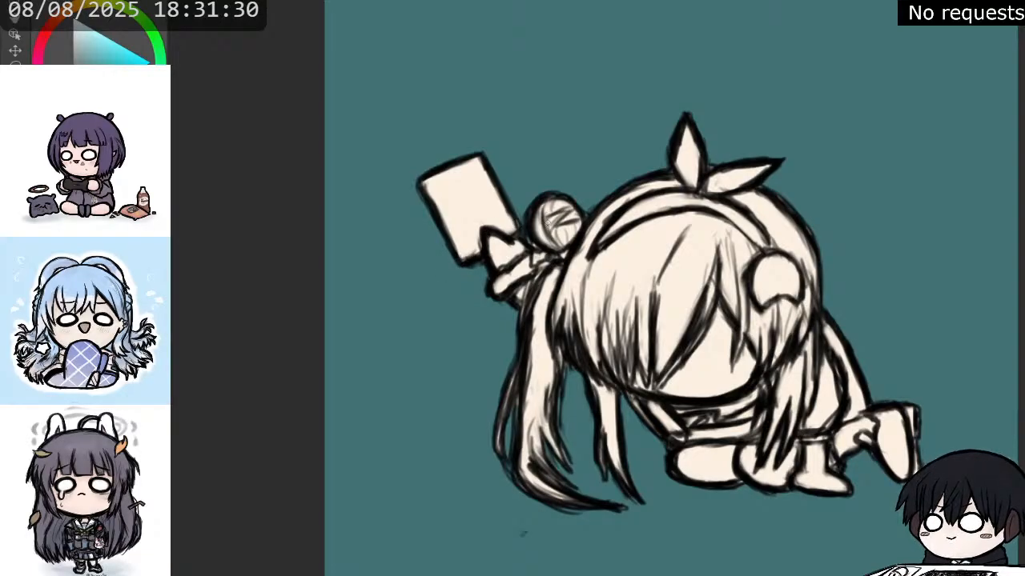
pyautogui.moveTo(561, 199); pyautogui.dragTo(548, 200)
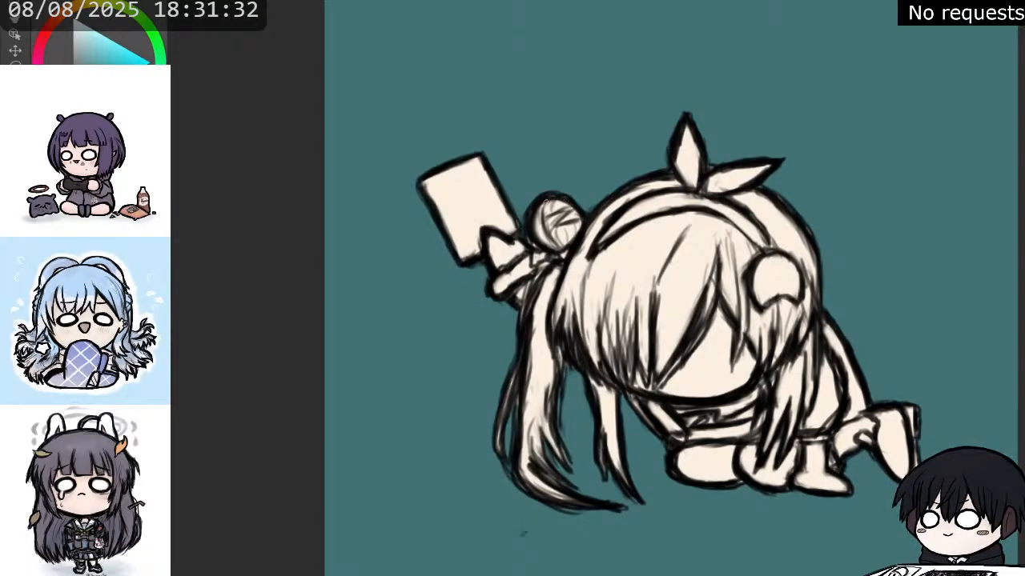
pyautogui.moveTo(527, 233); pyautogui.dragTo(538, 250)
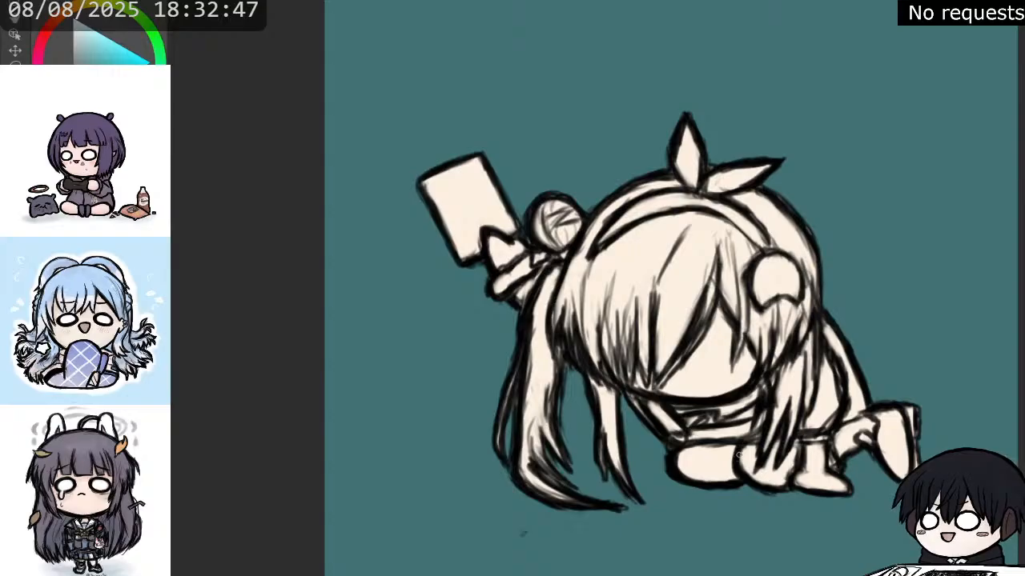
pyautogui.moveTo(738, 456)
pyautogui.mouseDown()
pyautogui.moveTo(757, 482)
pyautogui.moveTo(852, 495)
pyautogui.moveTo(824, 446)
pyautogui.mouseUp()
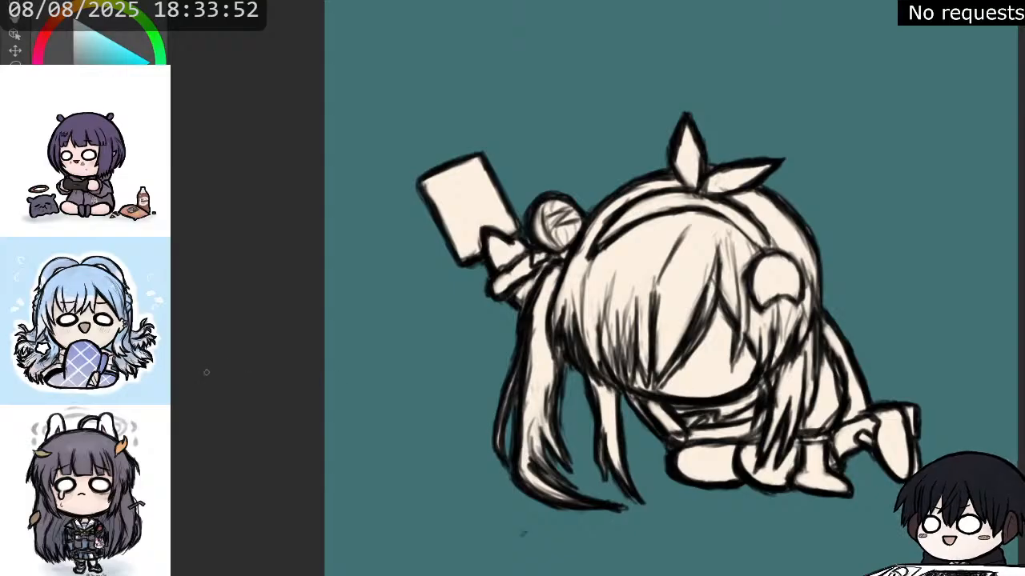
# Touch up the fringe tips and the headband's edge, and remove the teal backdrop.
pyautogui.scroll(-4, 558, 237)
pyautogui.scroll(5, 489, 133)
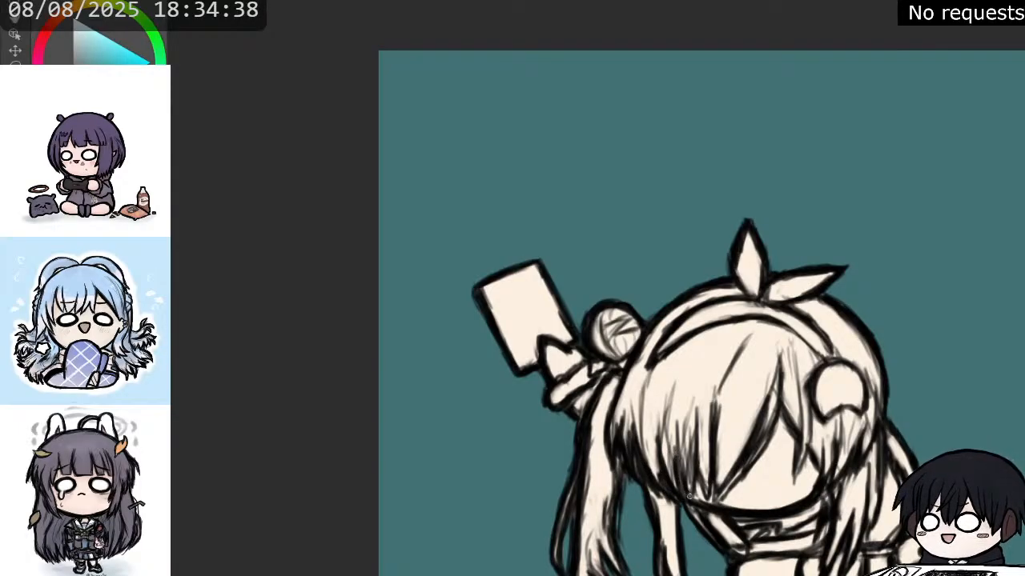
pyautogui.moveTo(690, 497)
pyautogui.mouseDown()
pyautogui.moveTo(698, 420)
pyautogui.moveTo(715, 493)
pyautogui.mouseUp()
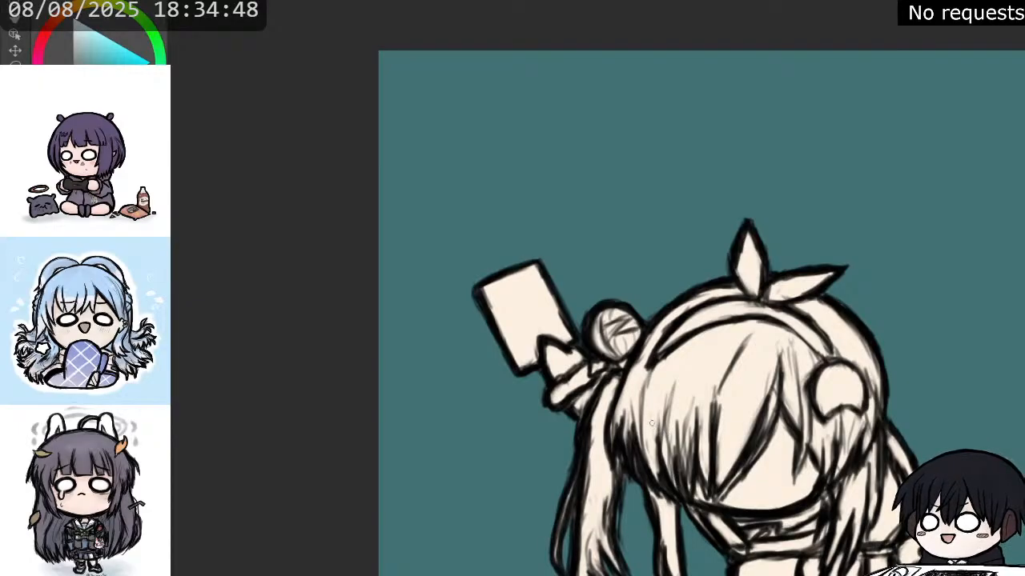
pyautogui.moveTo(891, 349)
pyautogui.mouseDown()
pyautogui.moveTo(878, 307)
pyautogui.moveTo(808, 296)
pyautogui.mouseUp()
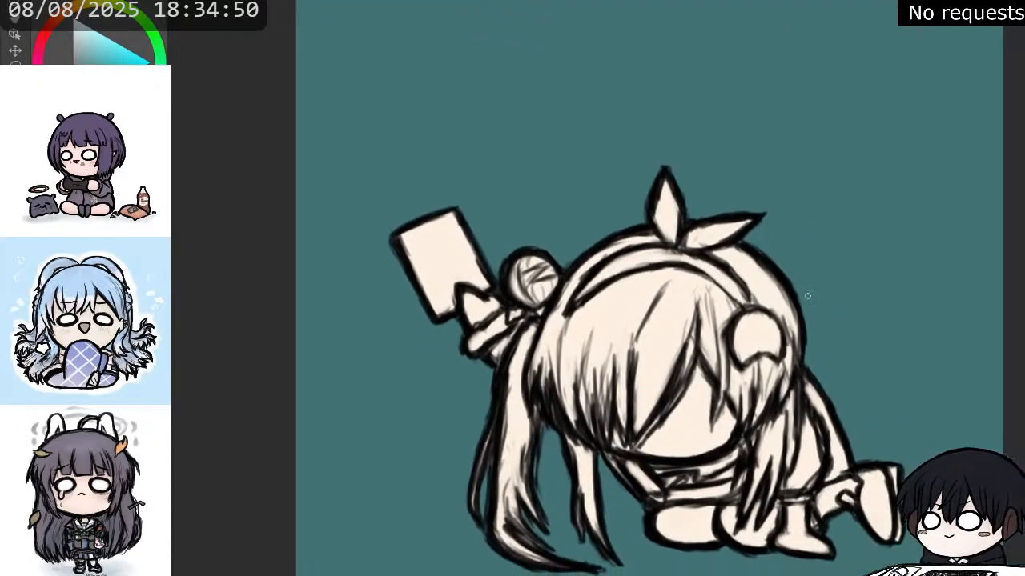
pyautogui.moveTo(701, 269); pyautogui.dragTo(730, 297)
pyautogui.moveTo(720, 260); pyautogui.dragTo(751, 301)
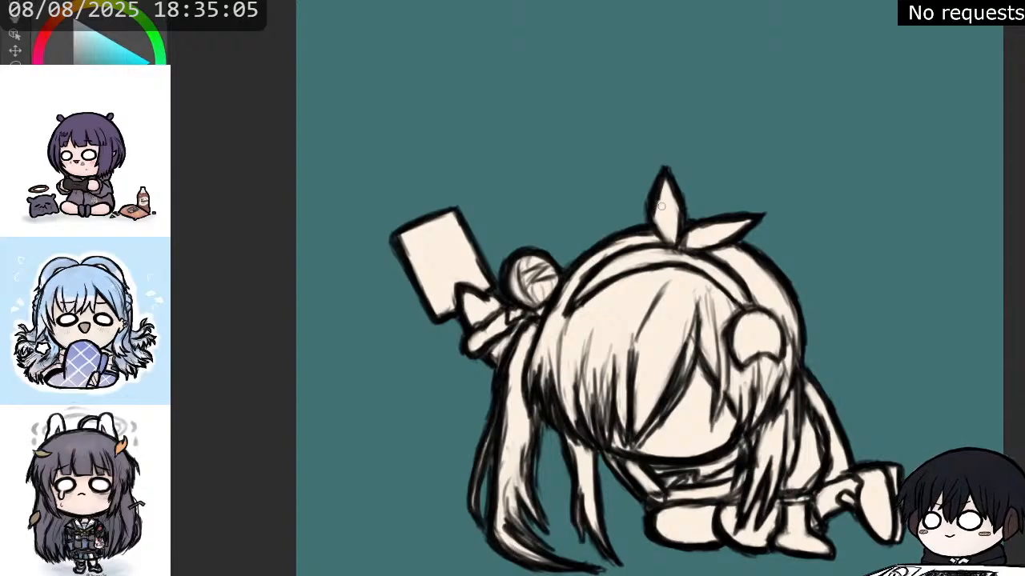
pyautogui.scroll(-2, 661, 206)
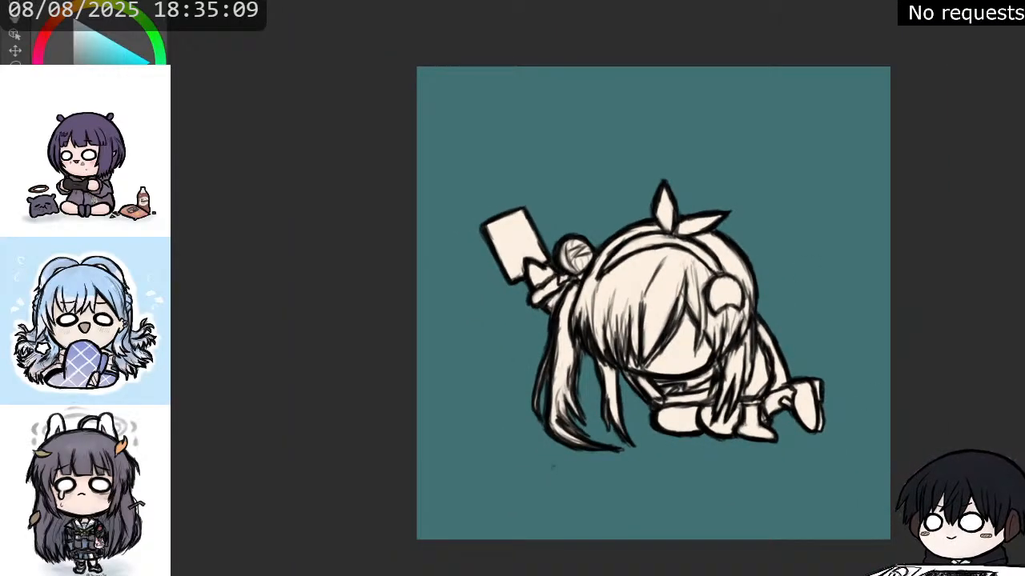
pyautogui.press('Delete')
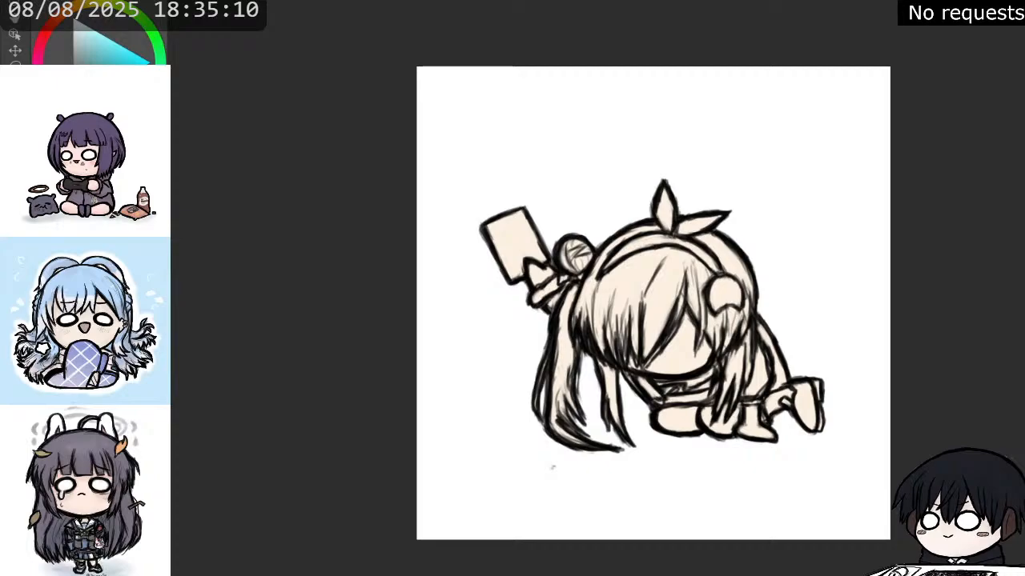
# Fill the fringe, back hair, ponytails and rear bun with pale pink, undoing the fill that floods the whole canvas.
pyautogui.press('x')
pyautogui.scroll(-2, 646, 243)
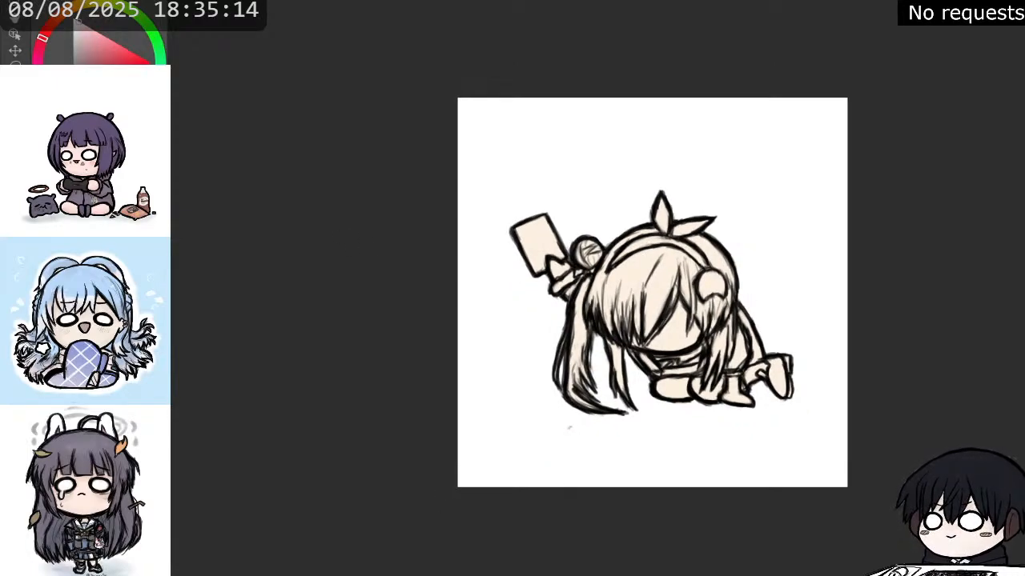
pyautogui.scroll(3, 638, 308)
pyautogui.click(638, 271)
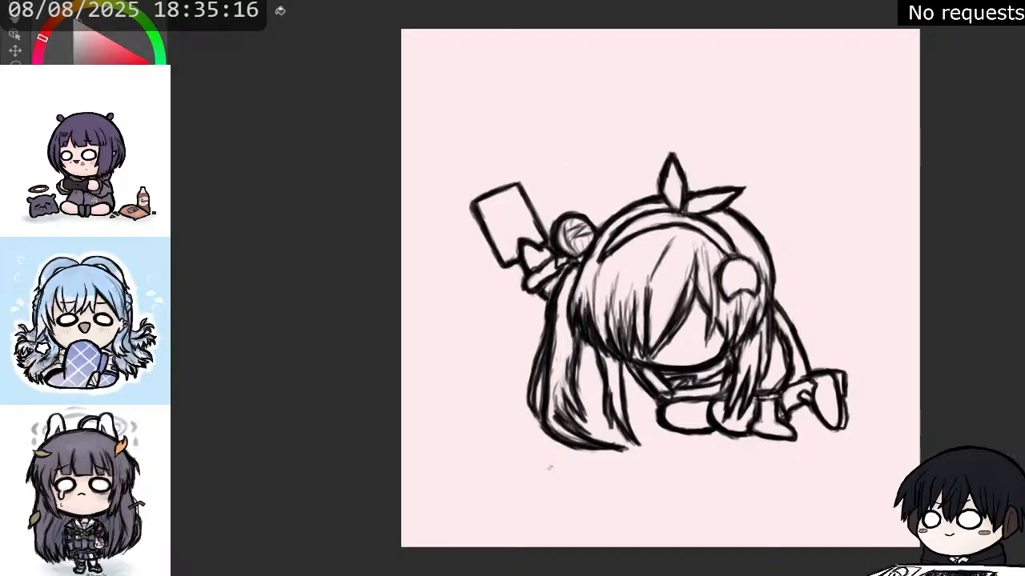
pyautogui.hotkey('ctrl', 'z')
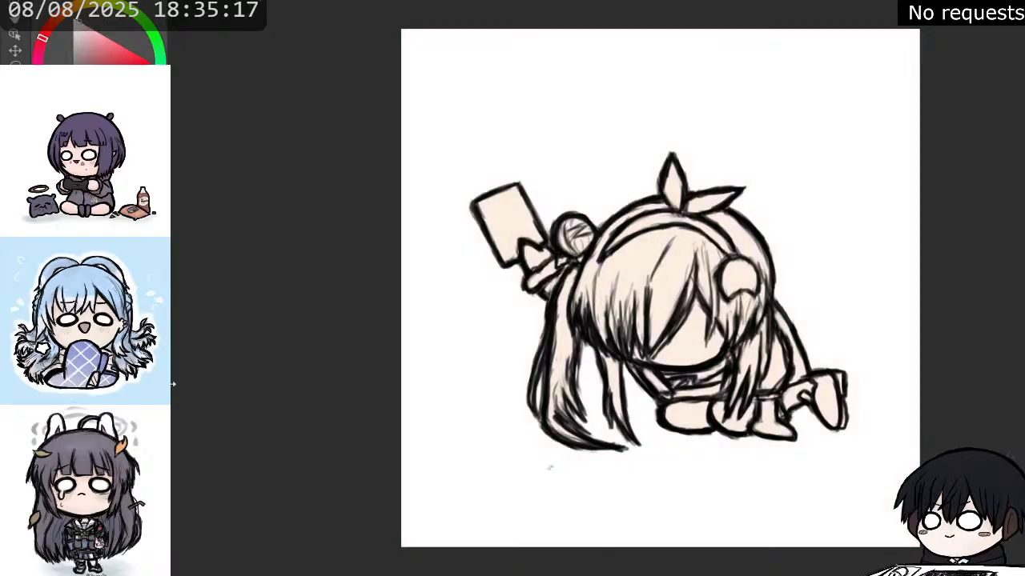
pyautogui.click(649, 272)
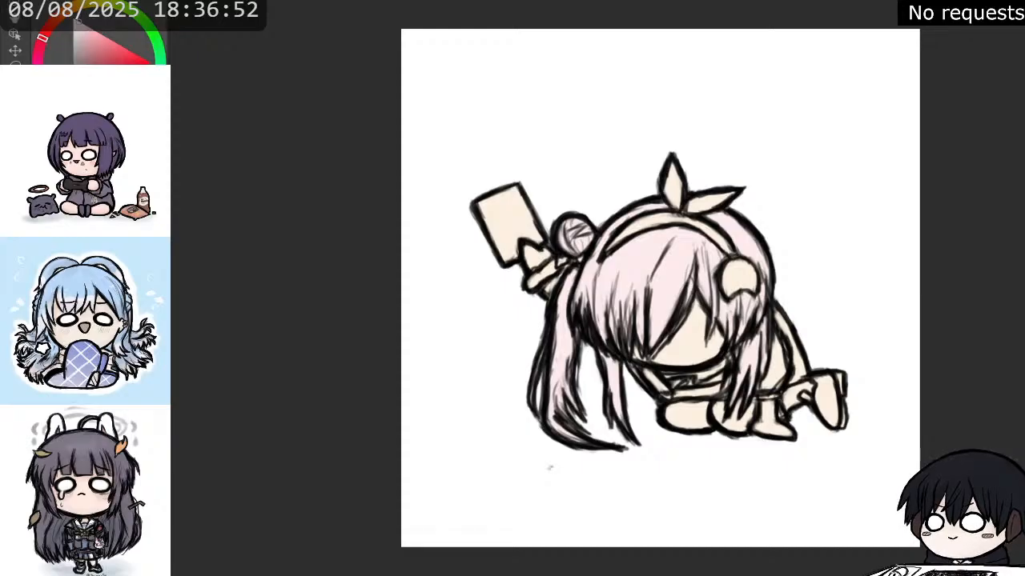
# Choose an off-white with a yellow hue and brush it over the middle of the fringe.
pyautogui.moveTo(42, 38); pyautogui.dragTo(58, 16)
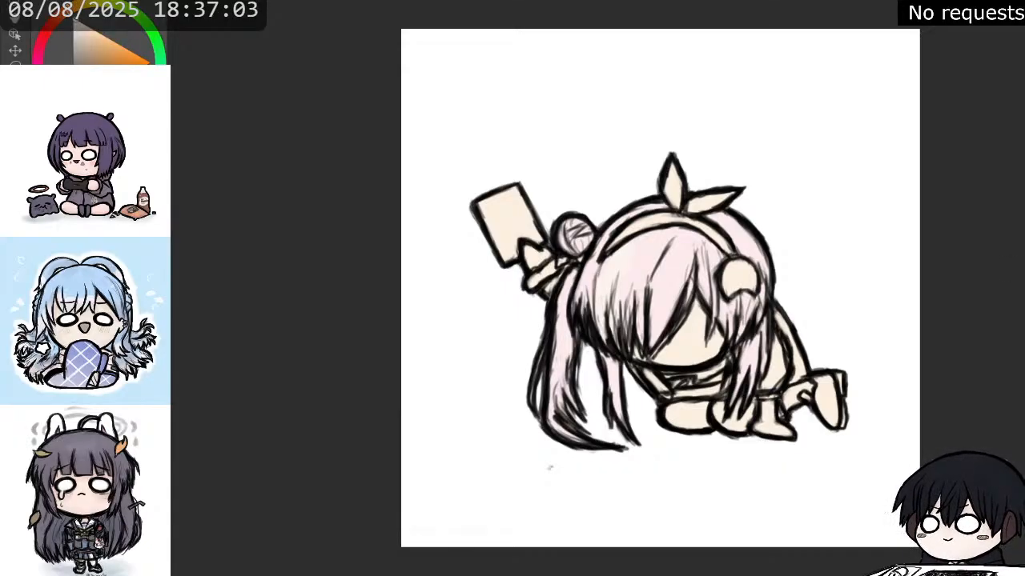
pyautogui.click(49, 26)
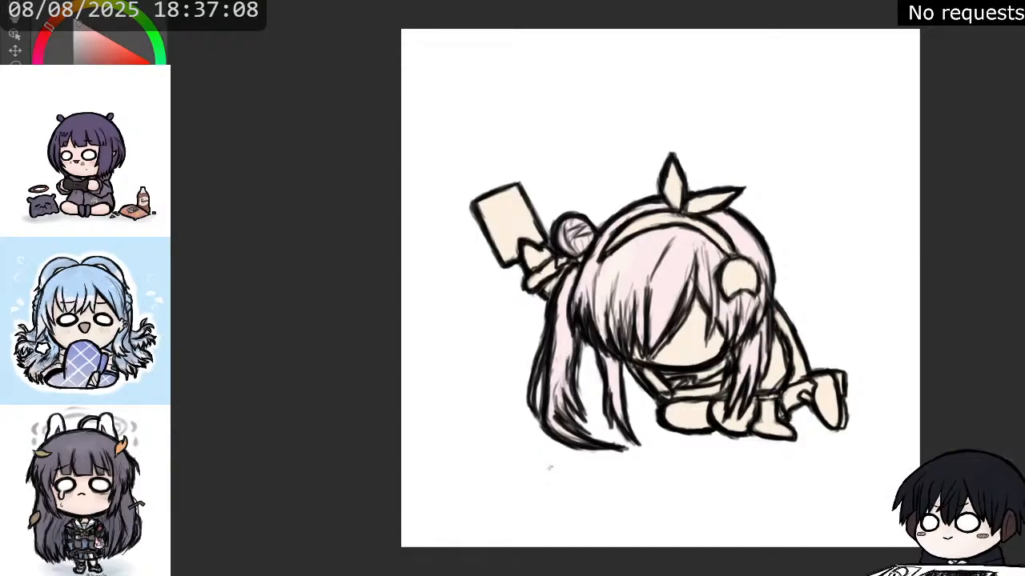
pyautogui.click(87, 4)
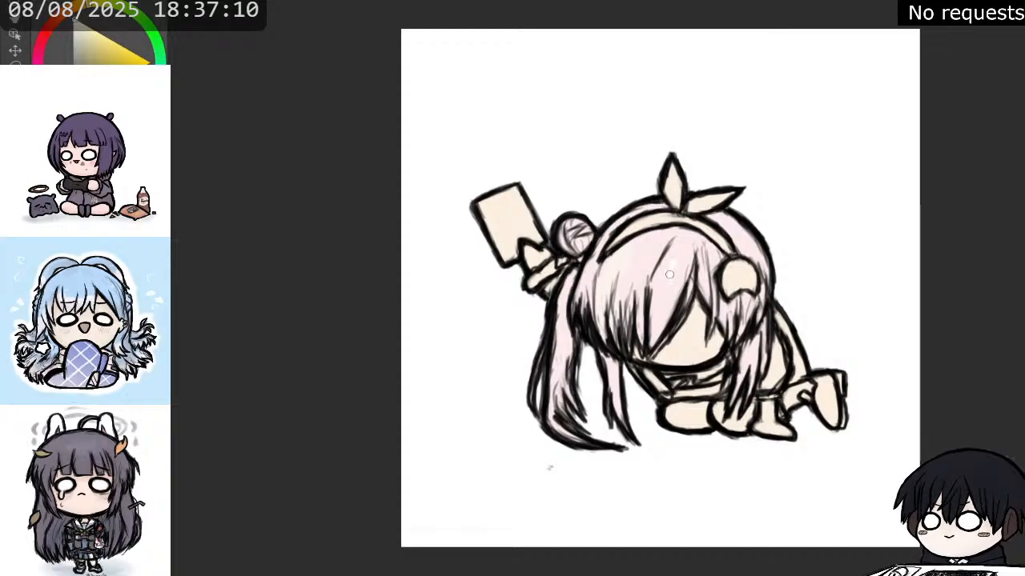
pyautogui.moveTo(670, 269)
pyautogui.mouseDown()
pyautogui.moveTo(656, 313)
pyautogui.moveTo(671, 312)
pyautogui.mouseUp()
pyautogui.moveTo(683, 276); pyautogui.dragTo(649, 338)
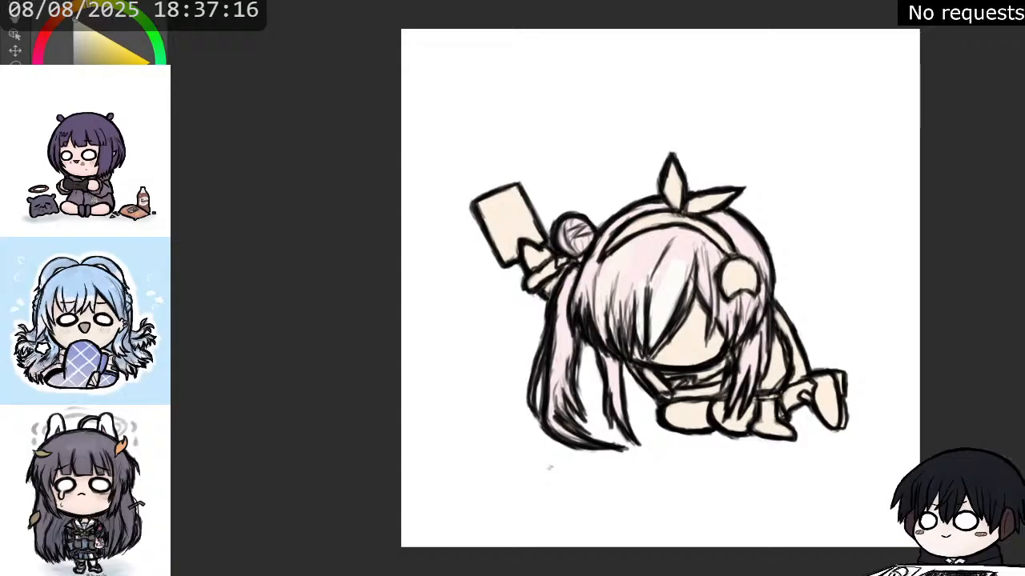
# Fill the remaining pink hair sections with off-white and check them against a temporary teal backdrop.
pyautogui.click(628, 253)
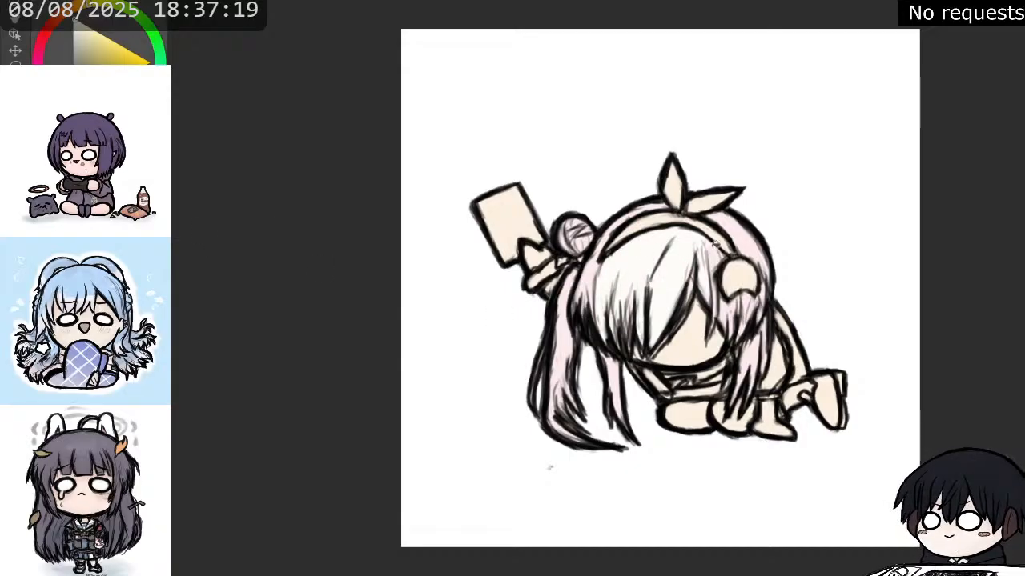
pyautogui.click(748, 237)
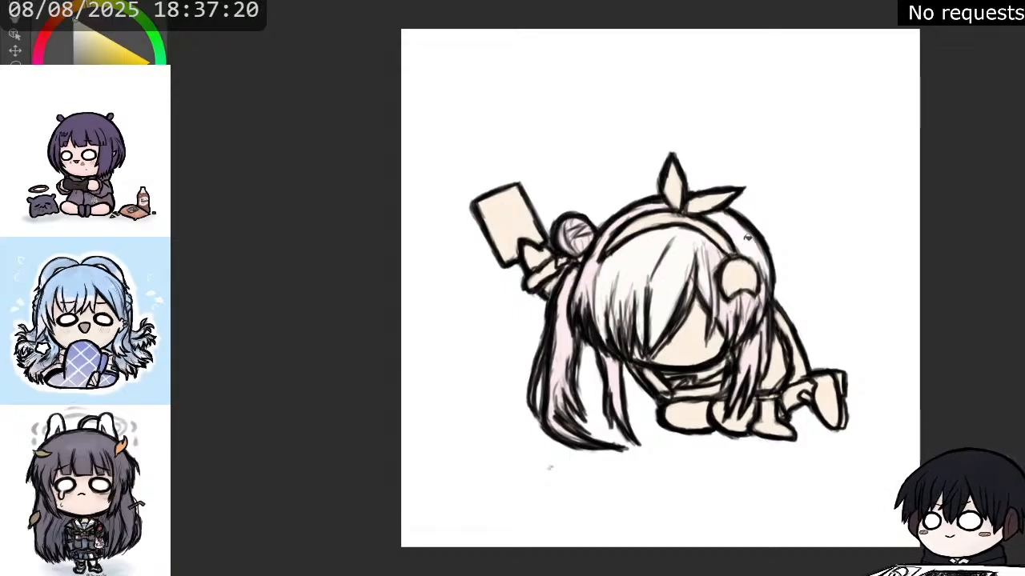
pyautogui.click(564, 305)
pyautogui.click(587, 280)
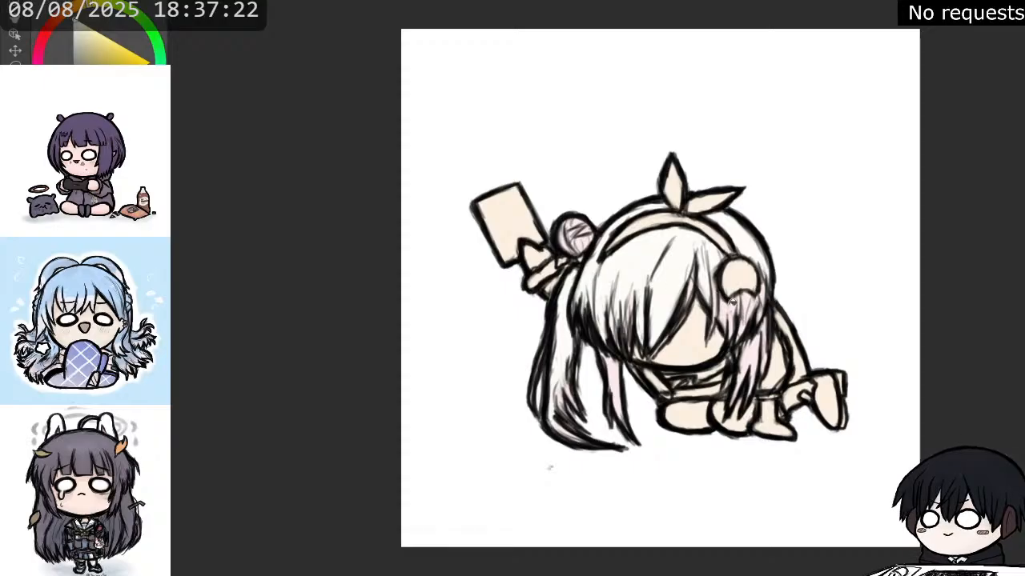
pyautogui.click(760, 350)
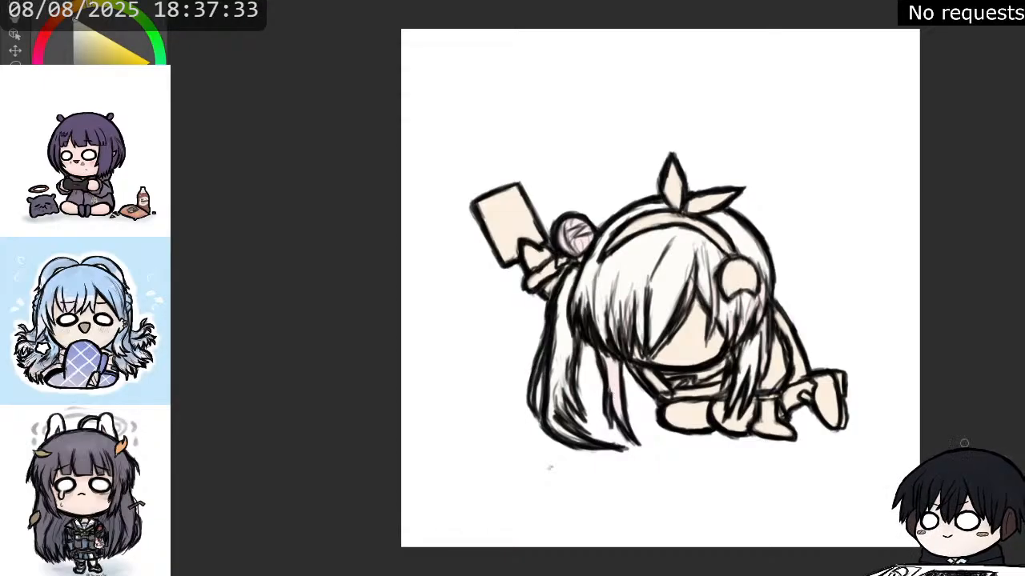
pyautogui.click(1017, 472)
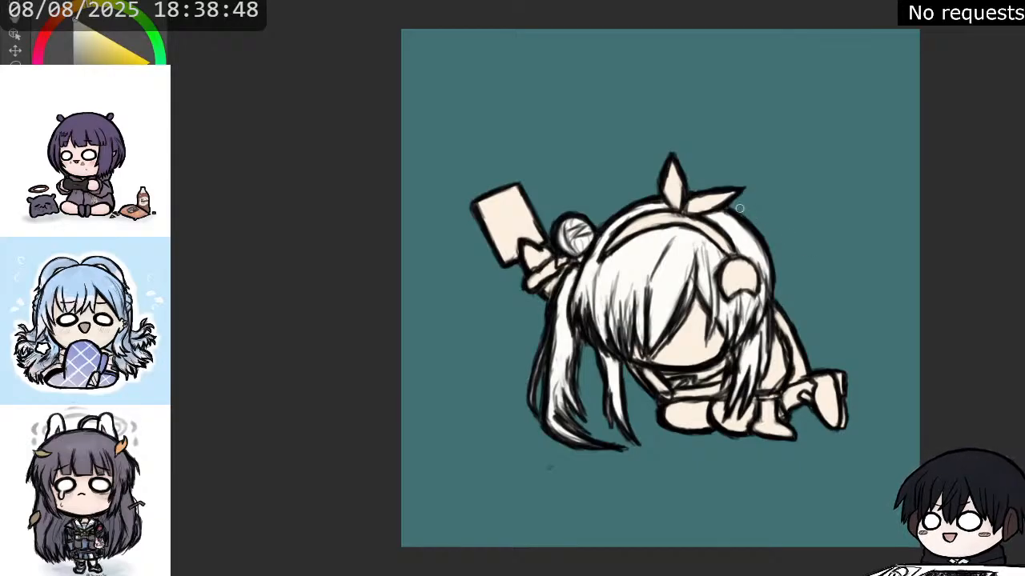
pyautogui.hotkey('ctrl', 'z')
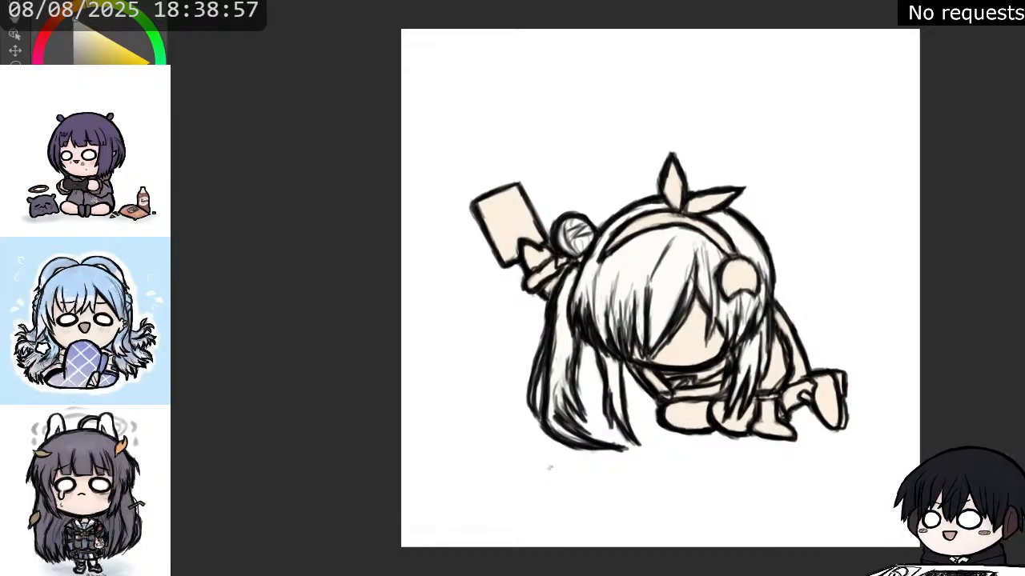
# Paint the bow's right loop and right headband half lime green, and the left loop and left headband half pink.
pyautogui.click(113, 47)
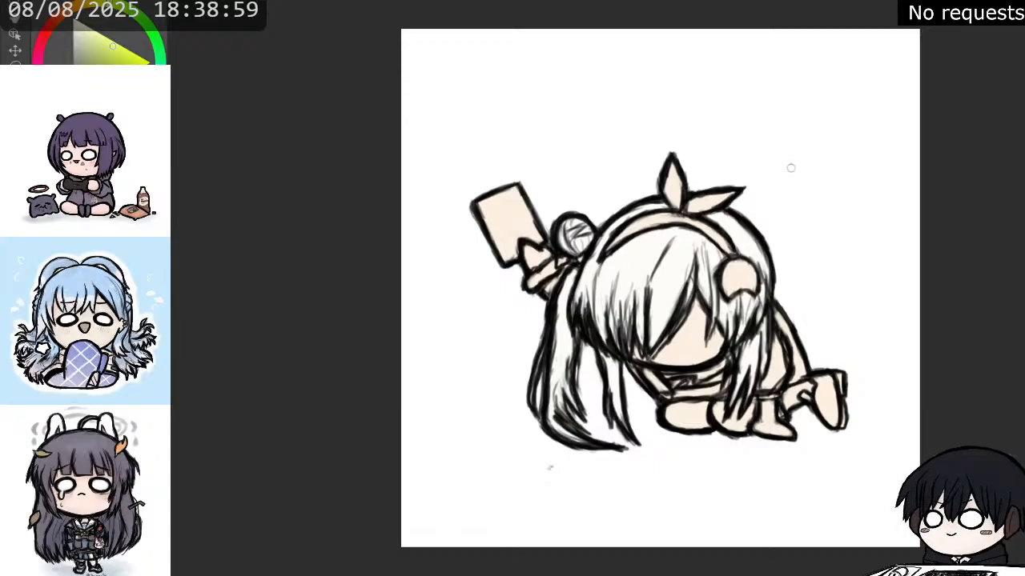
pyautogui.moveTo(703, 200)
pyautogui.mouseDown()
pyautogui.moveTo(688, 204)
pyautogui.moveTo(723, 195)
pyautogui.mouseUp()
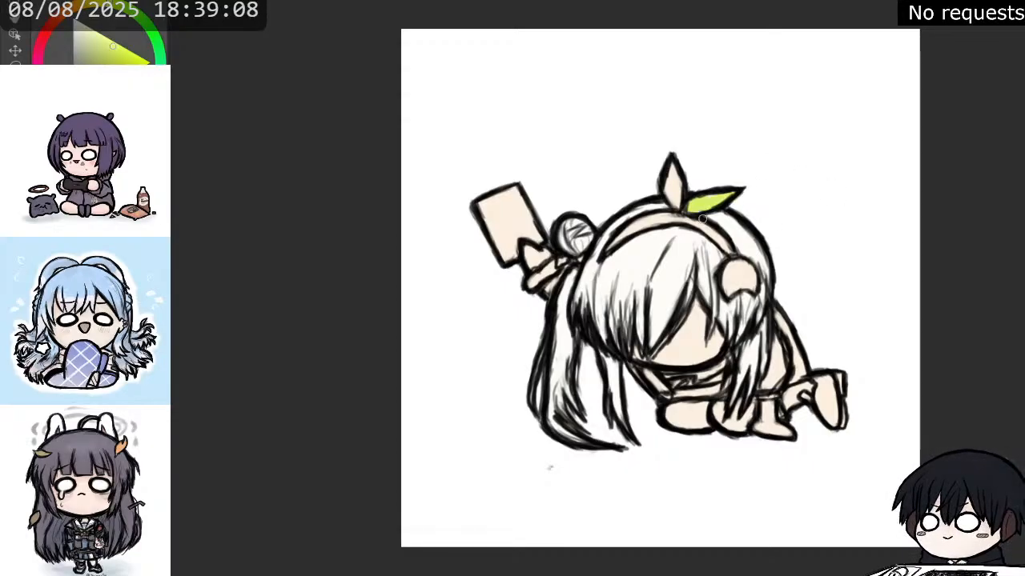
pyautogui.moveTo(688, 219); pyautogui.dragTo(727, 250)
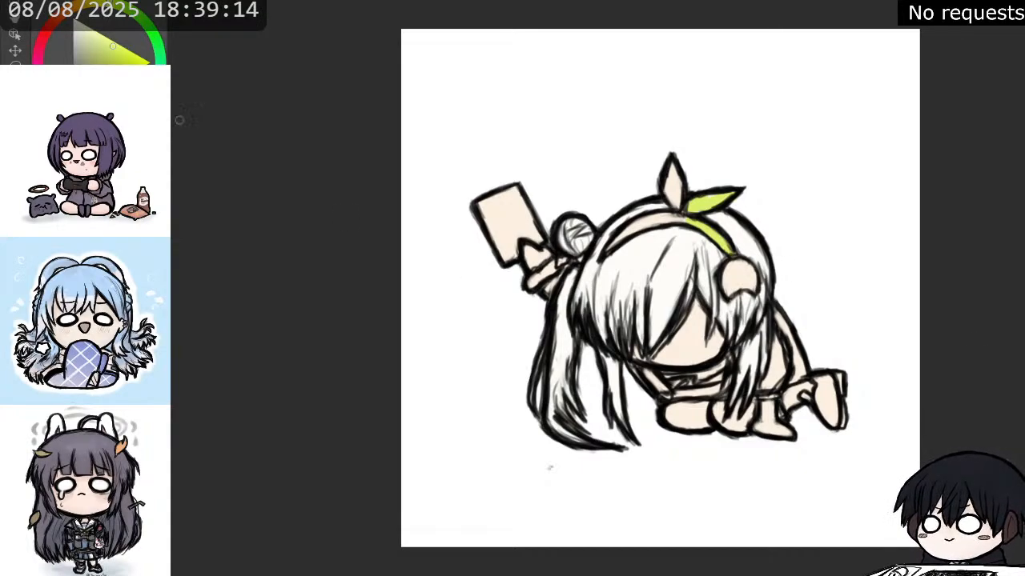
pyautogui.click(152, 120)
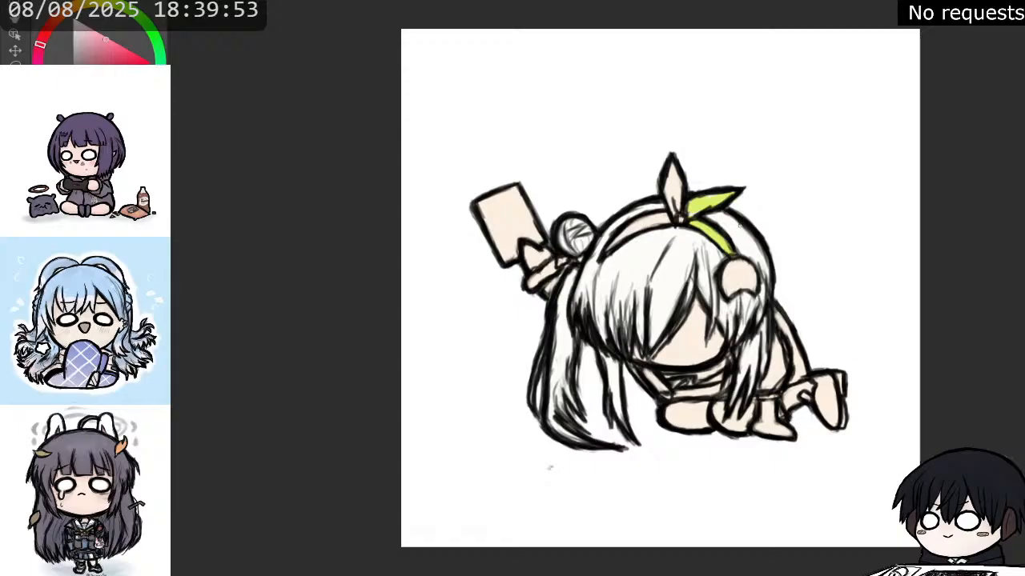
pyautogui.moveTo(681, 184)
pyautogui.mouseDown()
pyautogui.moveTo(673, 212)
pyautogui.moveTo(676, 177)
pyautogui.moveTo(680, 190)
pyautogui.moveTo(671, 165)
pyautogui.moveTo(680, 221)
pyautogui.moveTo(650, 216)
pyautogui.moveTo(609, 247)
pyautogui.moveTo(674, 221)
pyautogui.mouseUp()
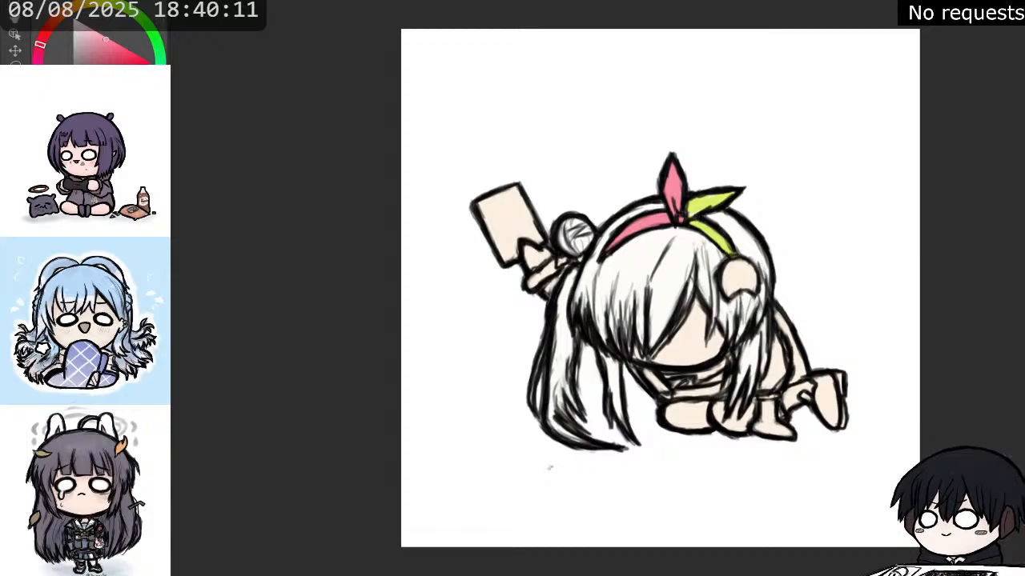
# Paint the round hair ornament yellow and draw a small dark ring on it, undoing and redrawing the first ring.
pyautogui.press('x')
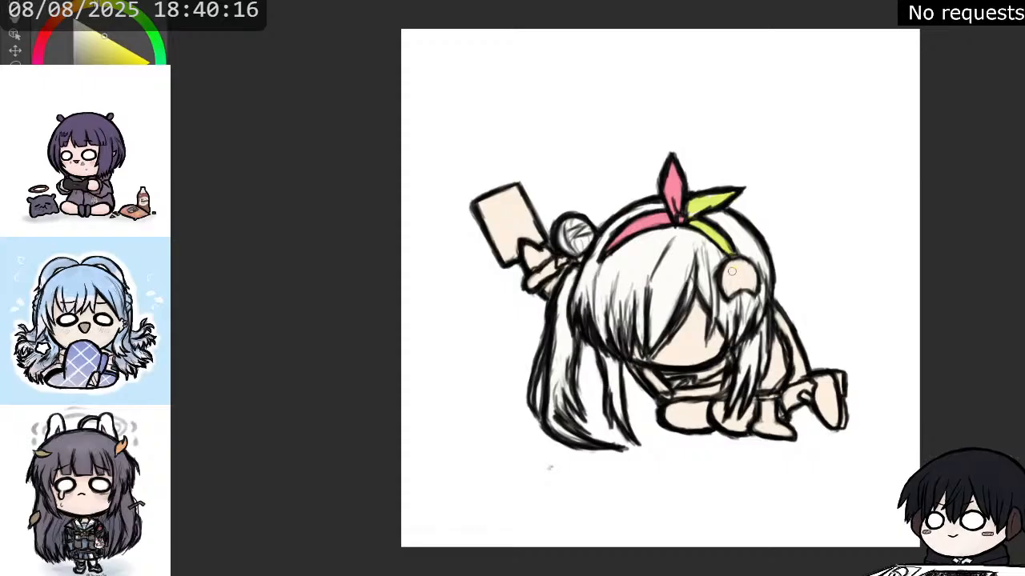
pyautogui.moveTo(730, 270); pyautogui.dragTo(741, 292)
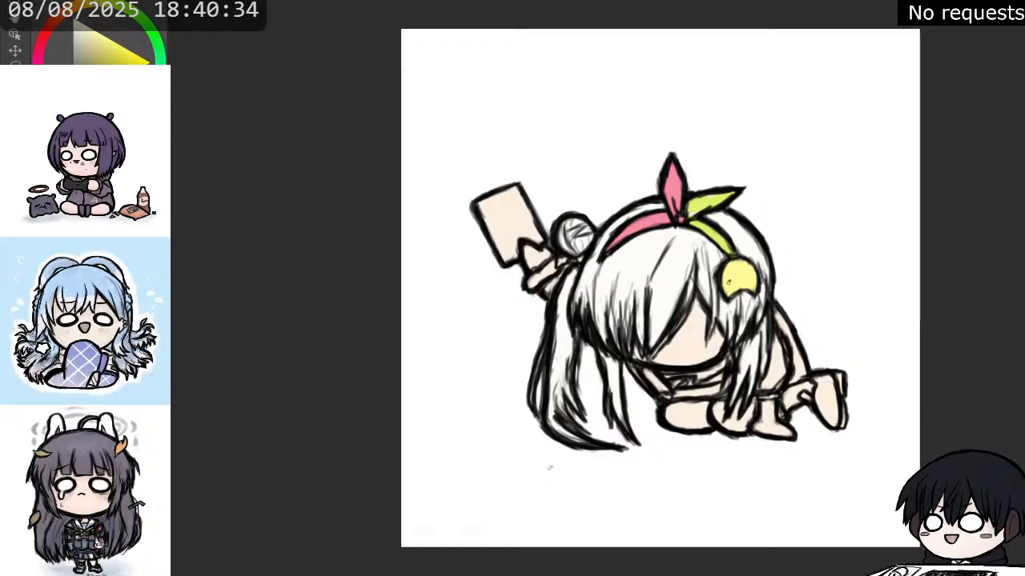
pyautogui.moveTo(727, 282); pyautogui.dragTo(733, 285)
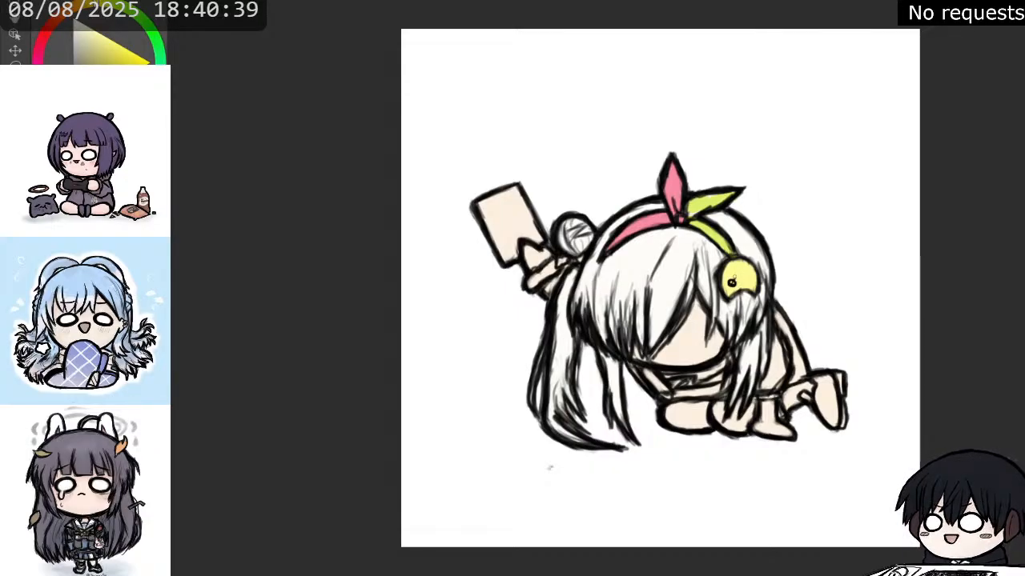
pyautogui.hotkey('ctrl', 'z')
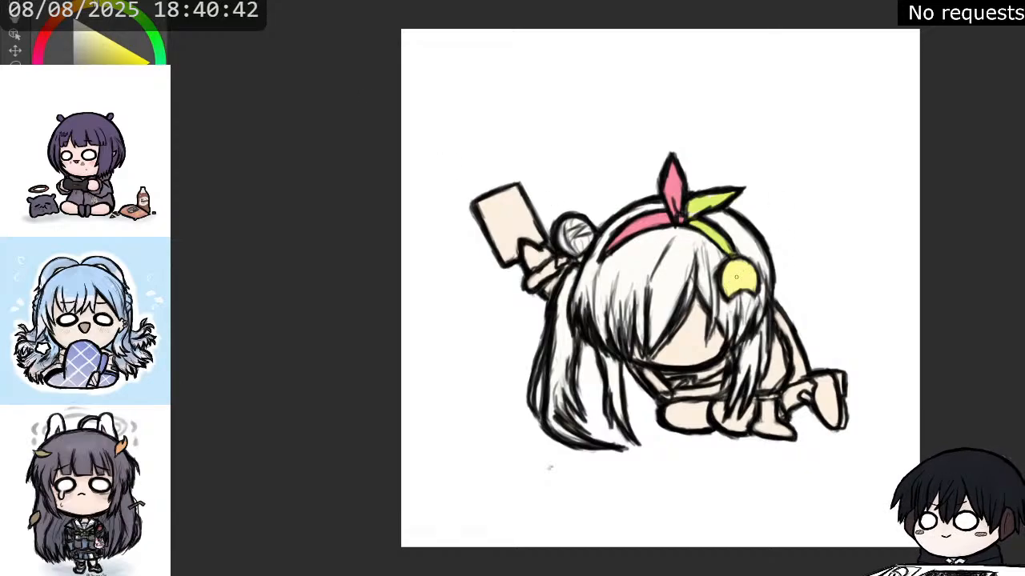
pyautogui.moveTo(731, 279)
pyautogui.mouseDown()
pyautogui.moveTo(726, 287)
pyautogui.moveTo(737, 287)
pyautogui.mouseUp()
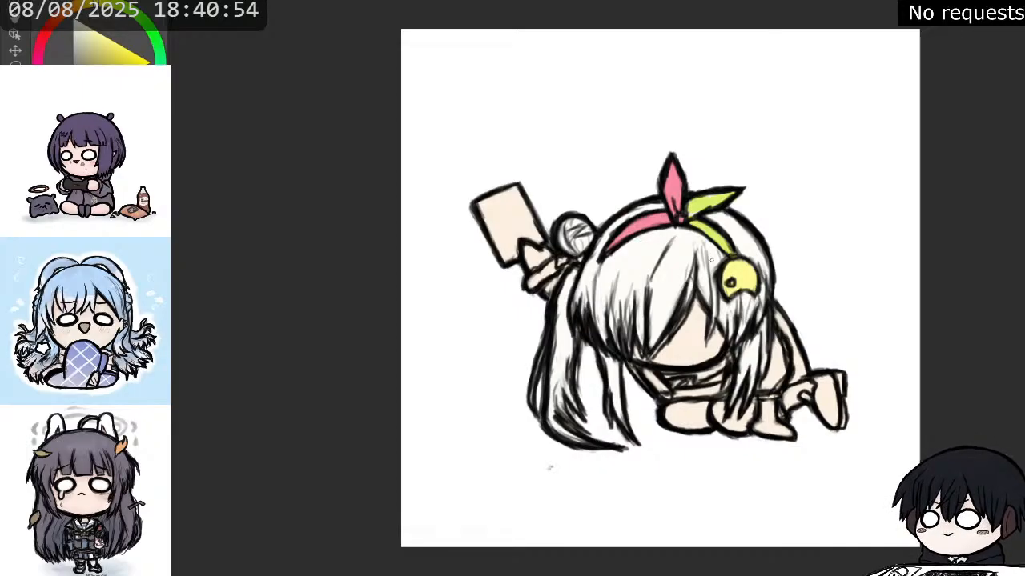
# Paint the clothing under the face, the bent front limbs and the outer strip along the back navy blue.
pyautogui.scroll(-1, 712, 260)
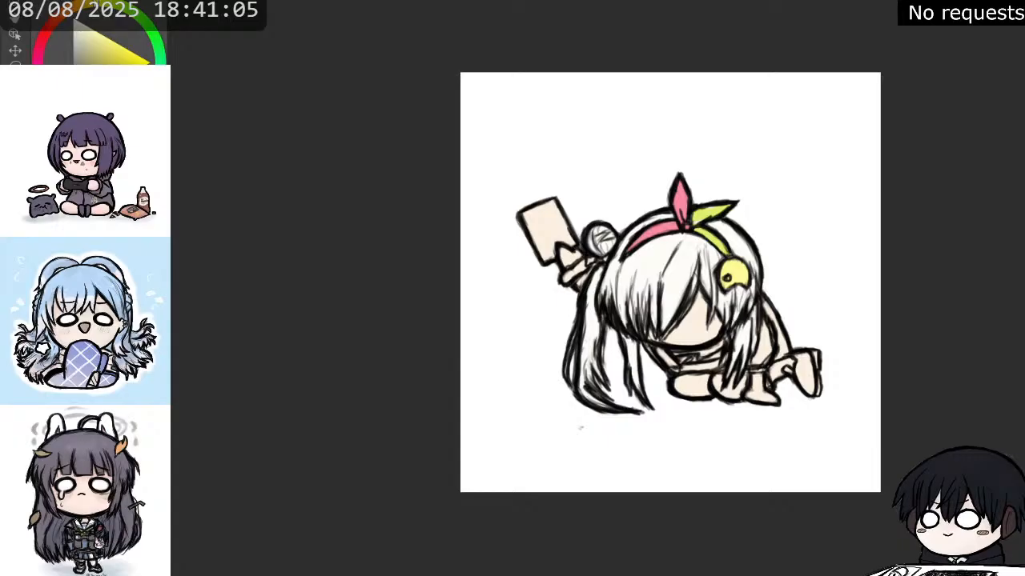
pyautogui.press('x')
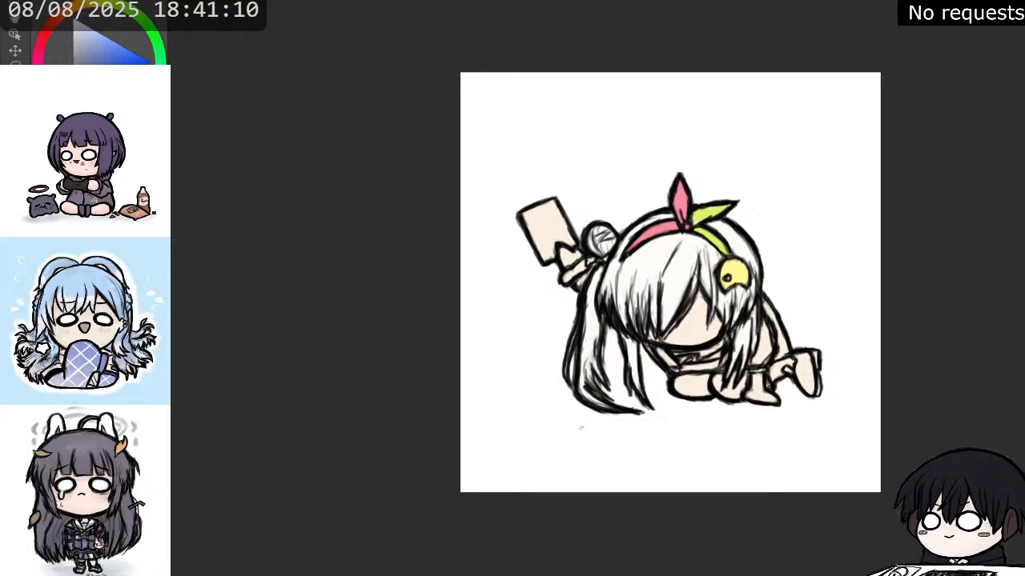
pyautogui.moveTo(660, 353)
pyautogui.mouseDown()
pyautogui.moveTo(668, 362)
pyautogui.moveTo(655, 345)
pyautogui.moveTo(665, 358)
pyautogui.mouseUp()
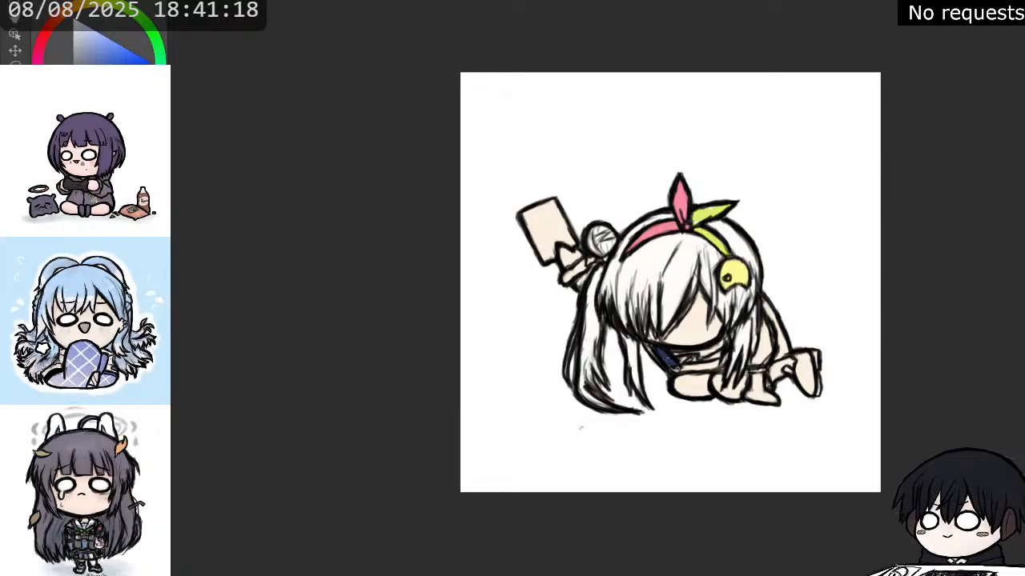
pyautogui.moveTo(681, 370)
pyautogui.mouseDown()
pyautogui.moveTo(717, 360)
pyautogui.moveTo(692, 388)
pyautogui.moveTo(733, 387)
pyautogui.moveTo(716, 388)
pyautogui.moveTo(715, 376)
pyautogui.mouseUp()
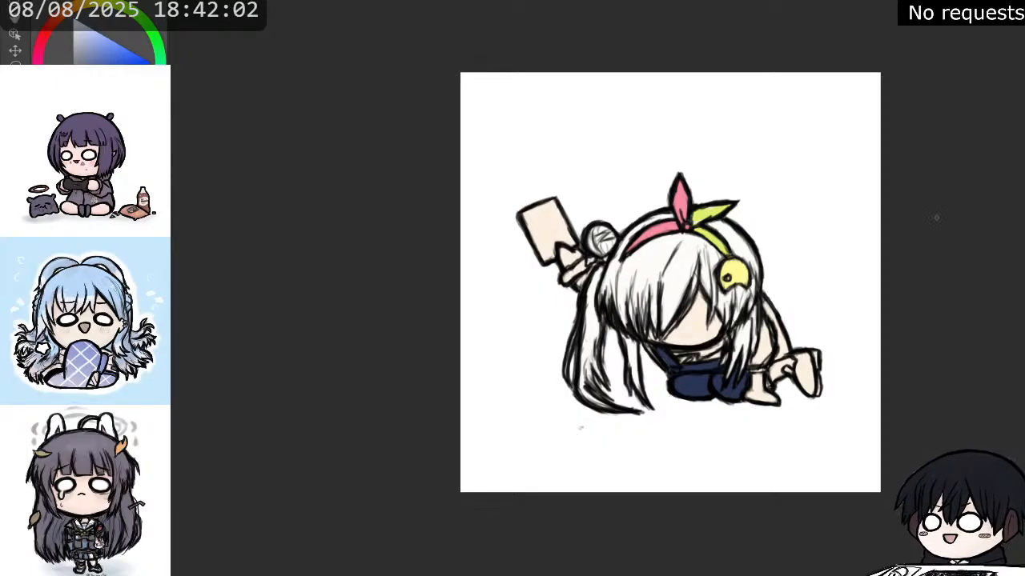
pyautogui.moveTo(765, 299)
pyautogui.mouseDown()
pyautogui.moveTo(781, 328)
pyautogui.moveTo(776, 357)
pyautogui.moveTo(785, 343)
pyautogui.mouseUp()
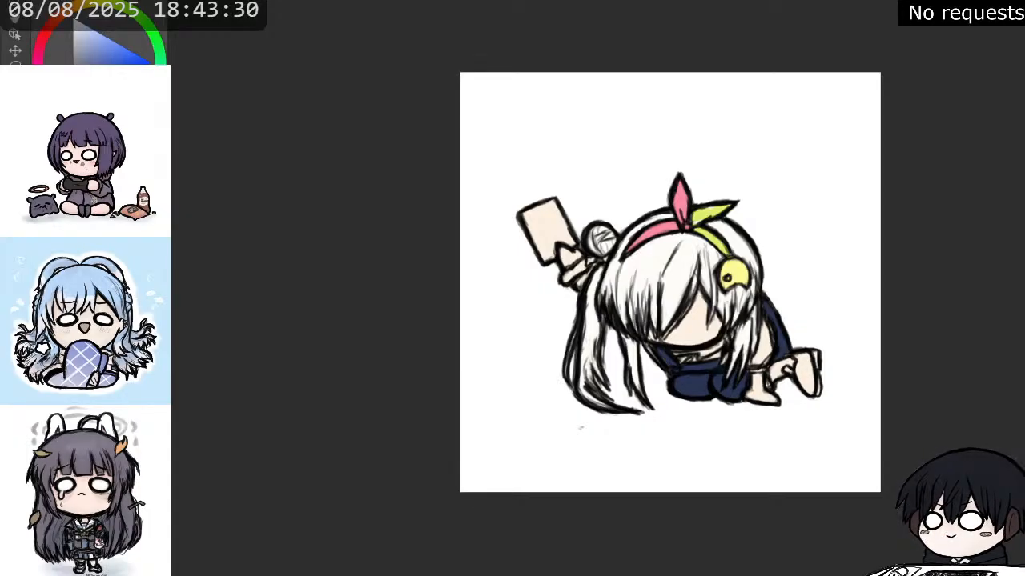
# Paint the band on the raised arm pale pink and the small piece below the hair bun light blue.
pyautogui.click(40, 43)
pyautogui.click(45, 32)
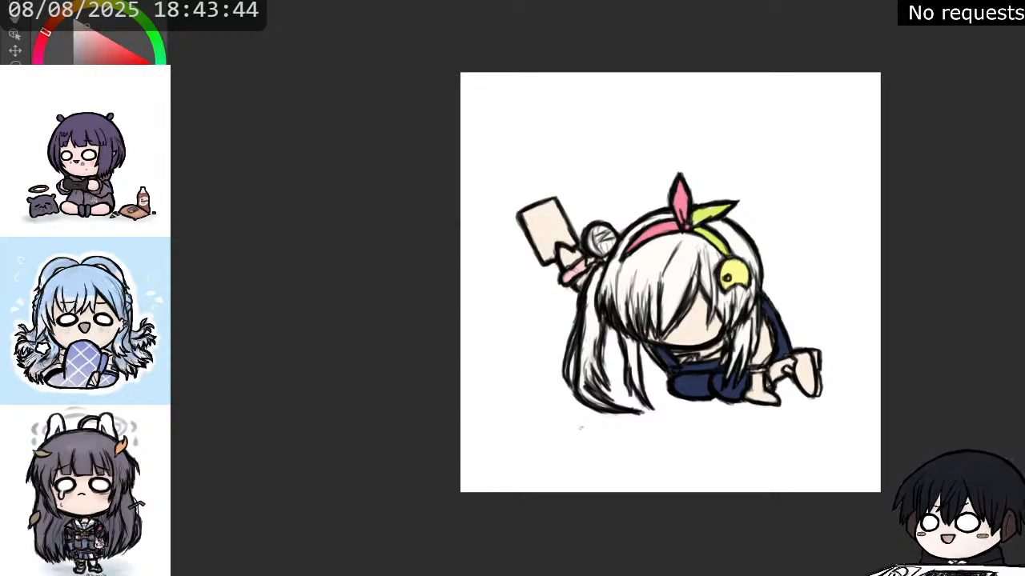
pyautogui.moveTo(566, 272); pyautogui.dragTo(582, 271)
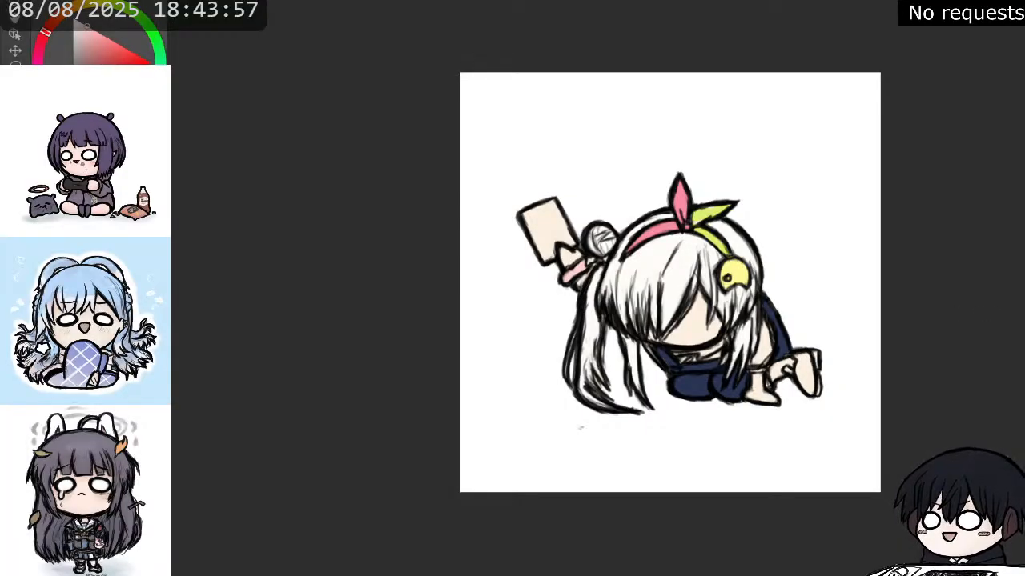
pyautogui.press('x')
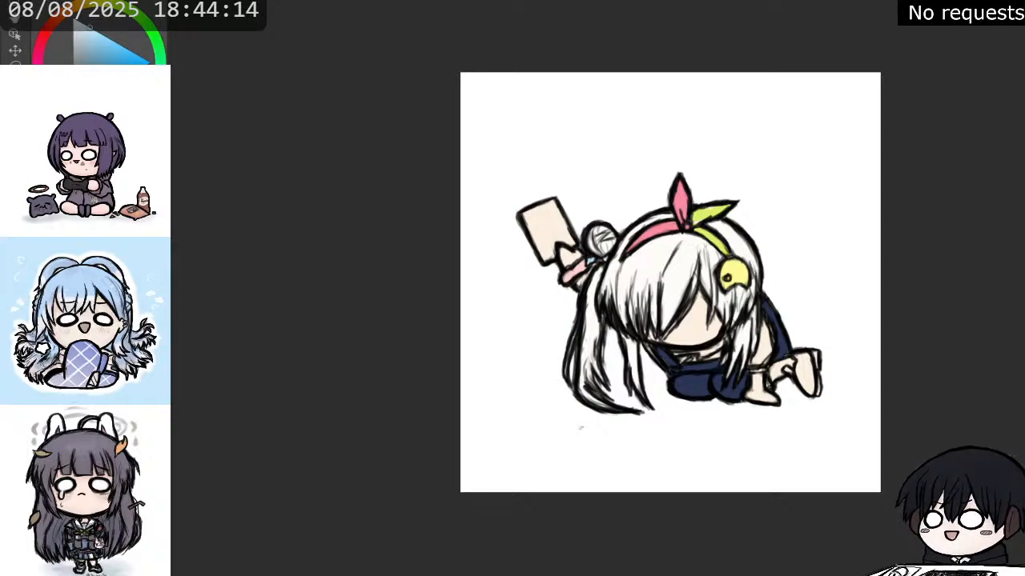
# Paint the neckline detail below the chin golden orange, and the area and band beside the right ponytail pale pinkish white.
pyautogui.press('x')
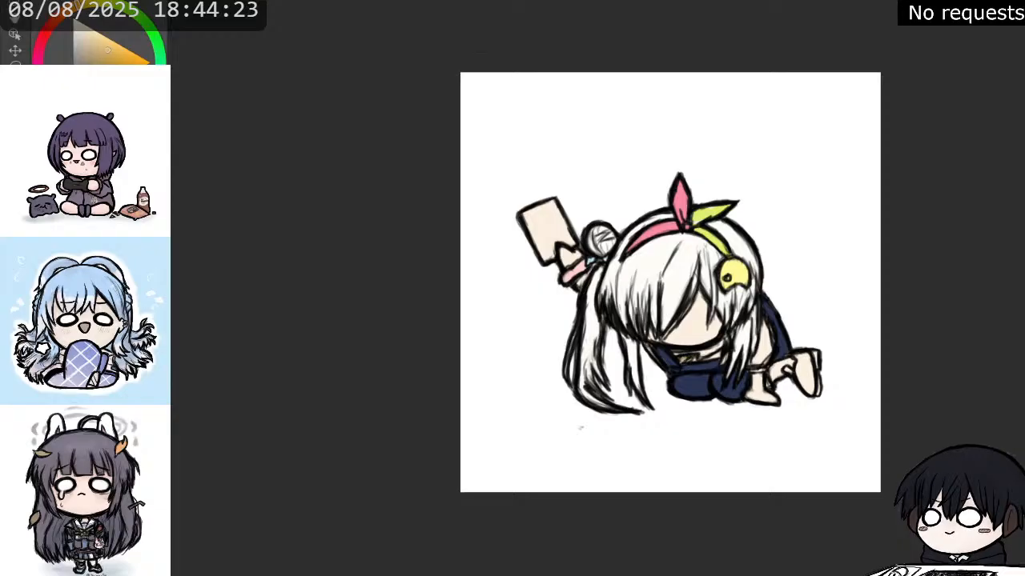
pyautogui.moveTo(695, 358); pyautogui.dragTo(713, 357)
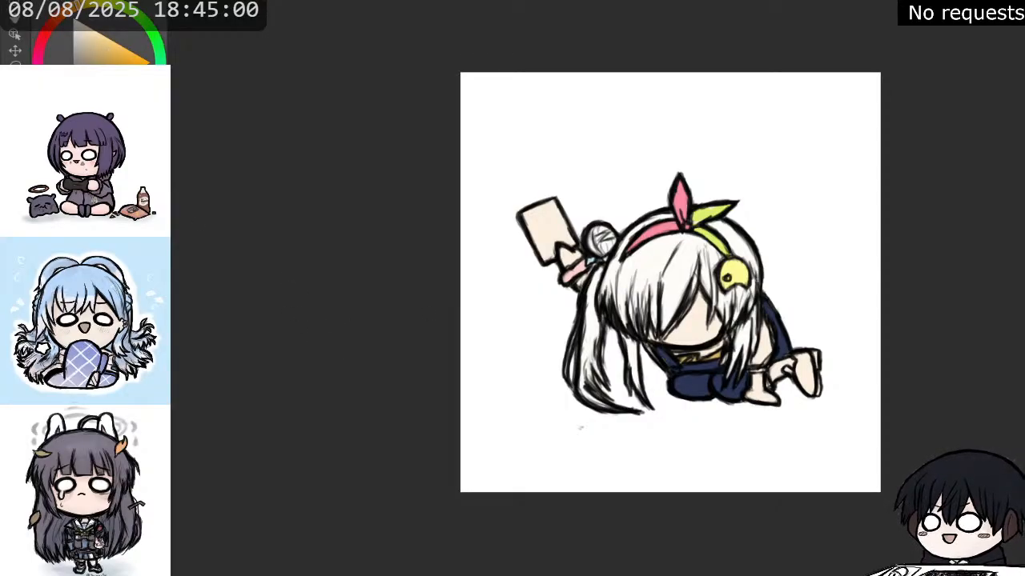
pyautogui.scroll(2, 782, 337)
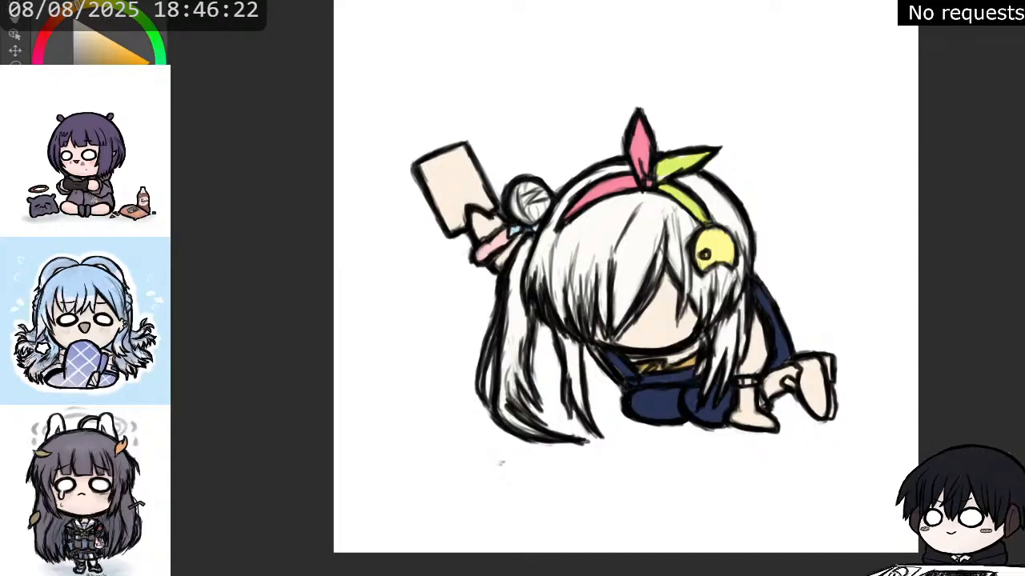
pyautogui.click(46, 33)
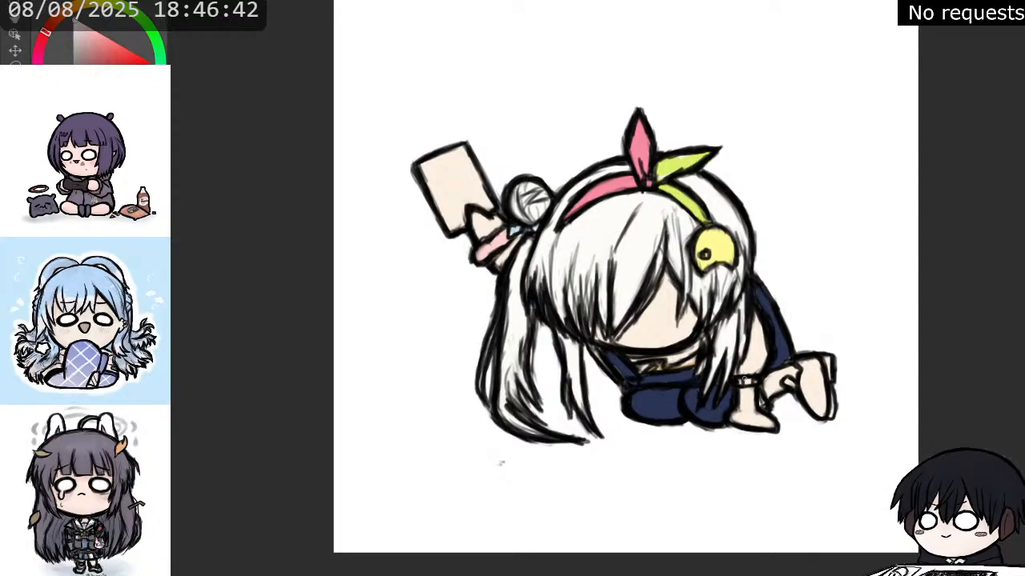
pyautogui.moveTo(745, 382); pyautogui.dragTo(751, 383)
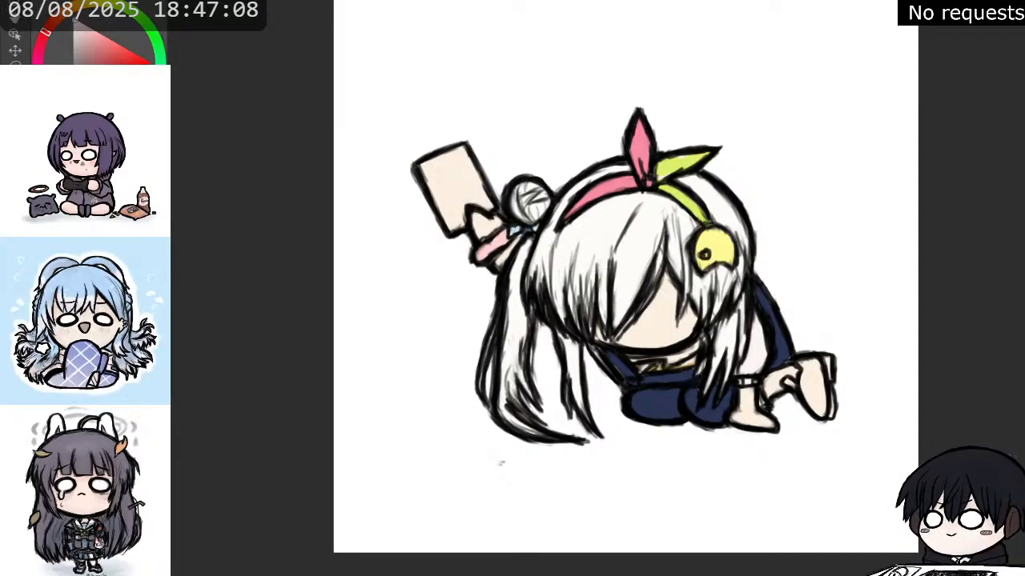
# Sample the bow's lime green and paint the shoe behind the character with it.
pyautogui.keyDown('alt'); pyautogui.click(682, 165); pyautogui.keyUp('alt')
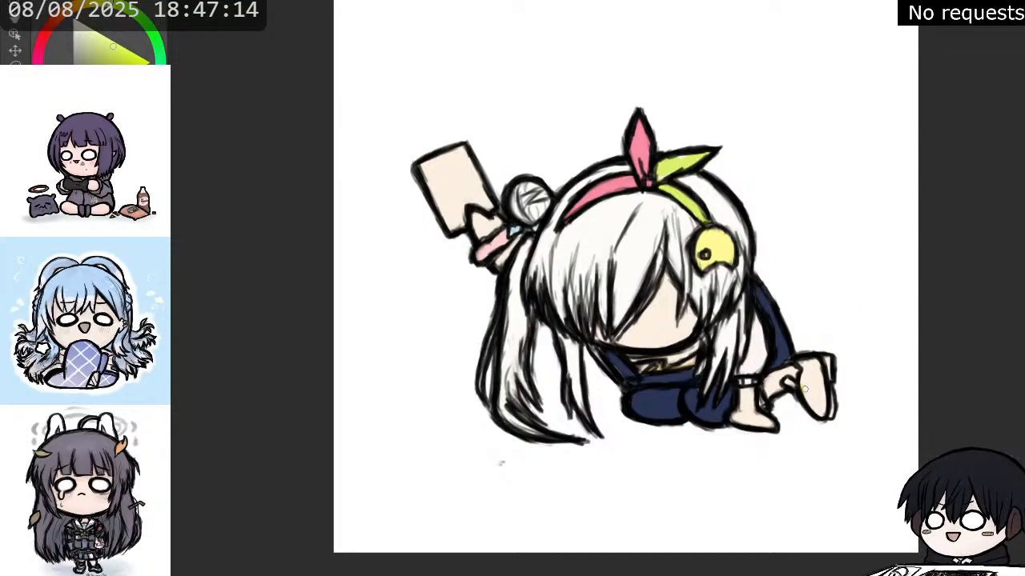
pyautogui.moveTo(804, 389)
pyautogui.mouseDown()
pyautogui.moveTo(823, 414)
pyautogui.moveTo(804, 385)
pyautogui.mouseUp()
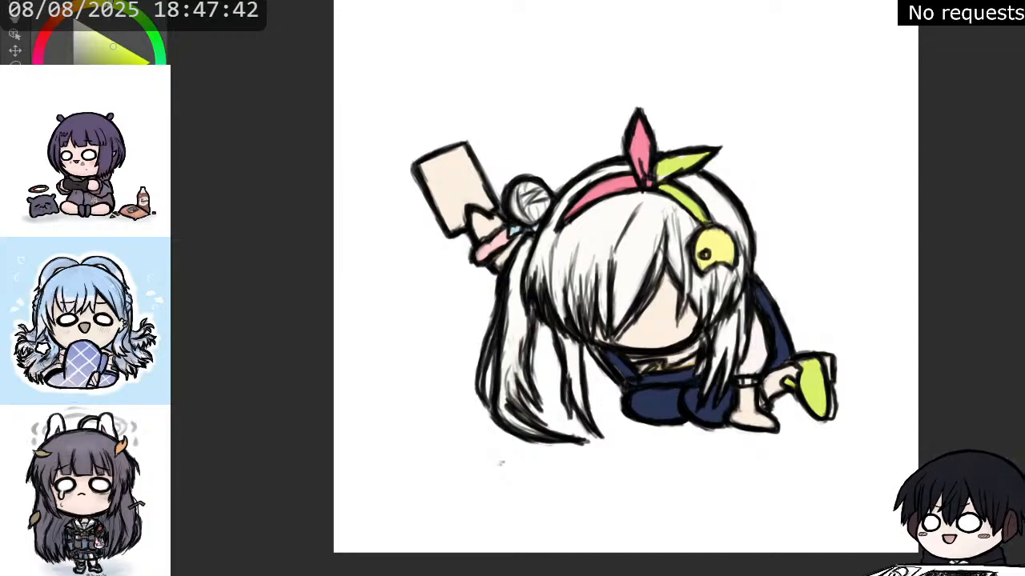
pyautogui.press('x')
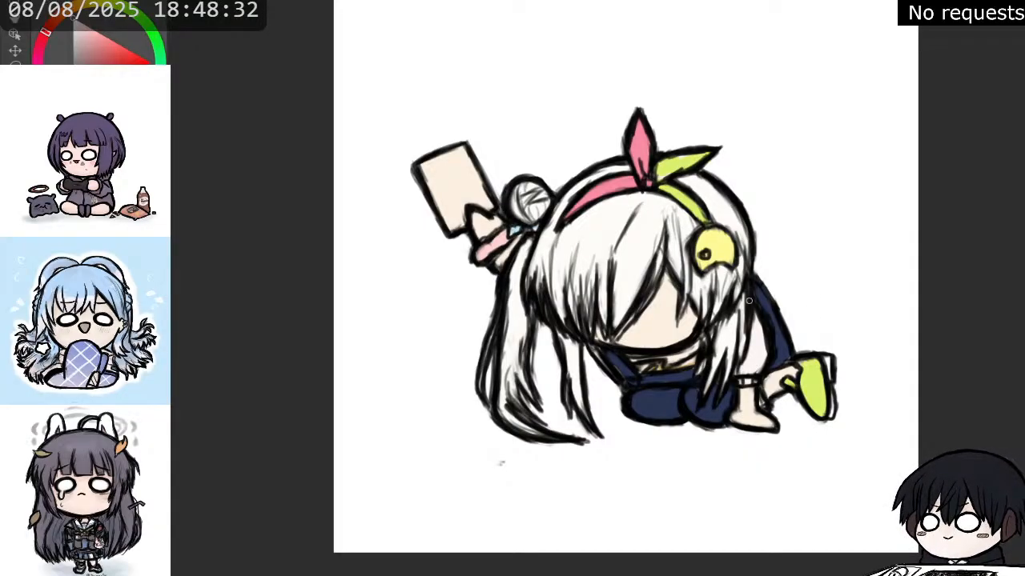
# Sample the hair ornament's yellow and paint the raised phone with it.
pyautogui.scroll(-2, 737, 294)
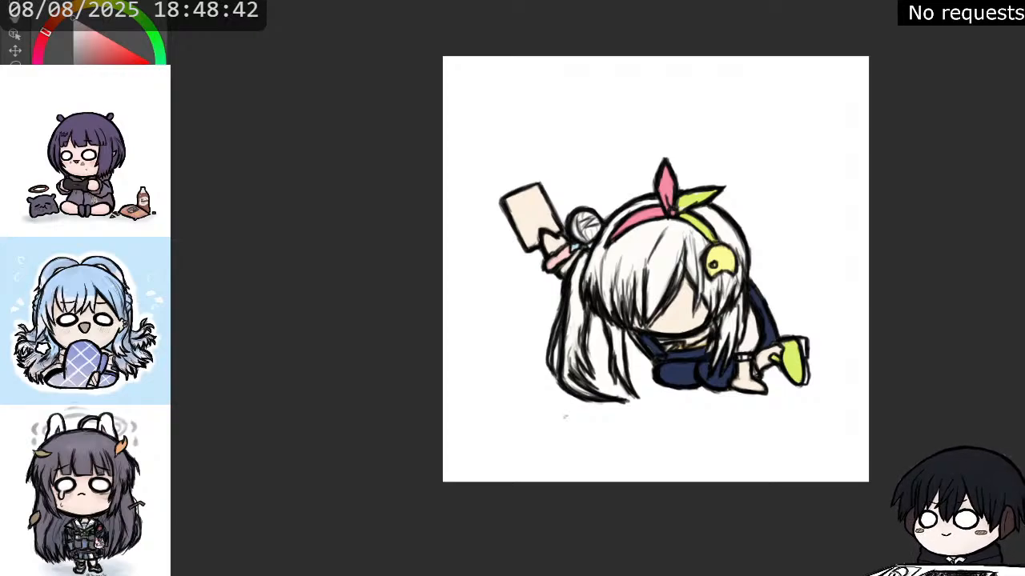
pyautogui.keyDown('alt'); pyautogui.click(720, 257); pyautogui.keyUp('alt')
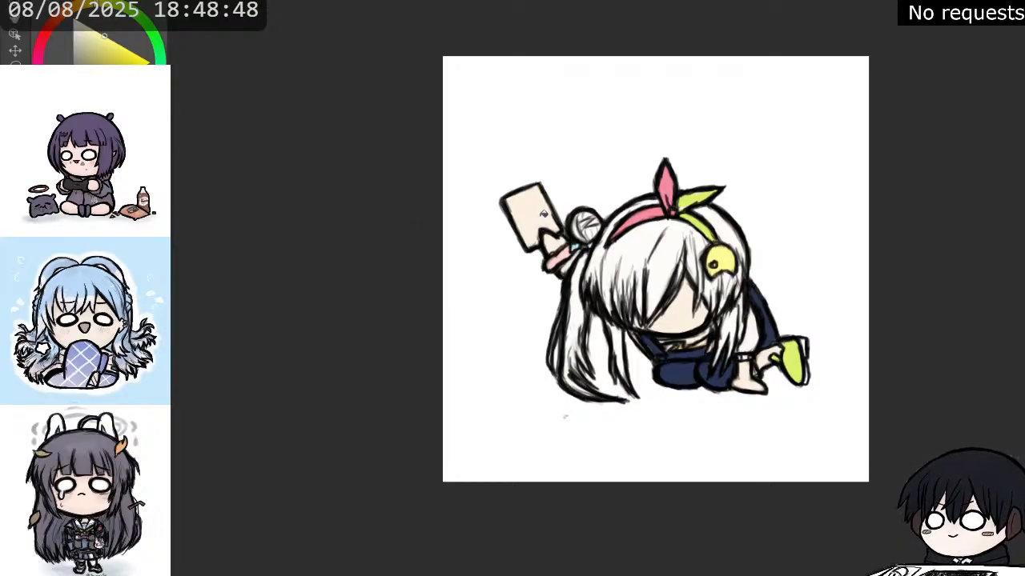
pyautogui.click(545, 213)
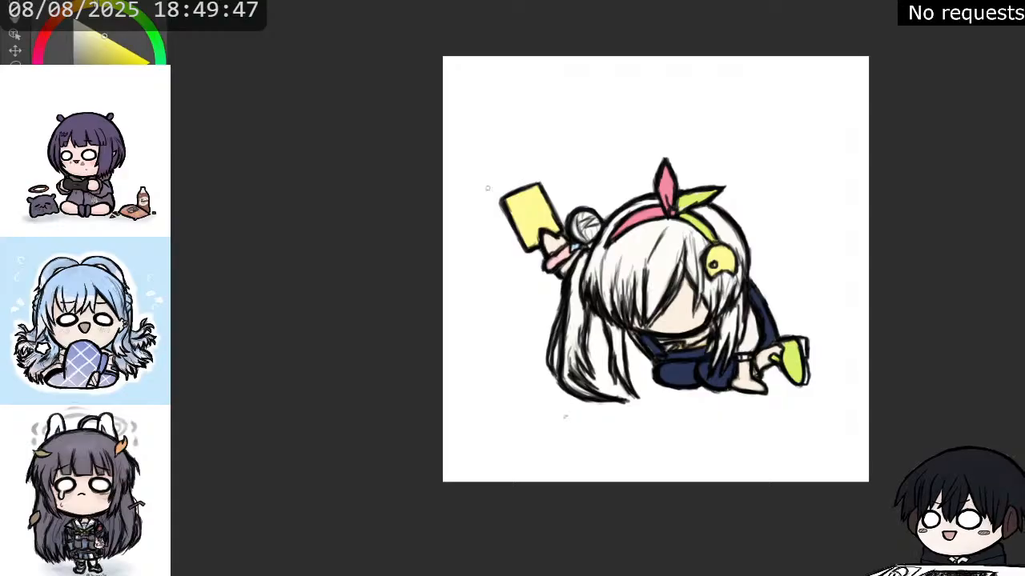
pyautogui.scroll(2, 526, 186)
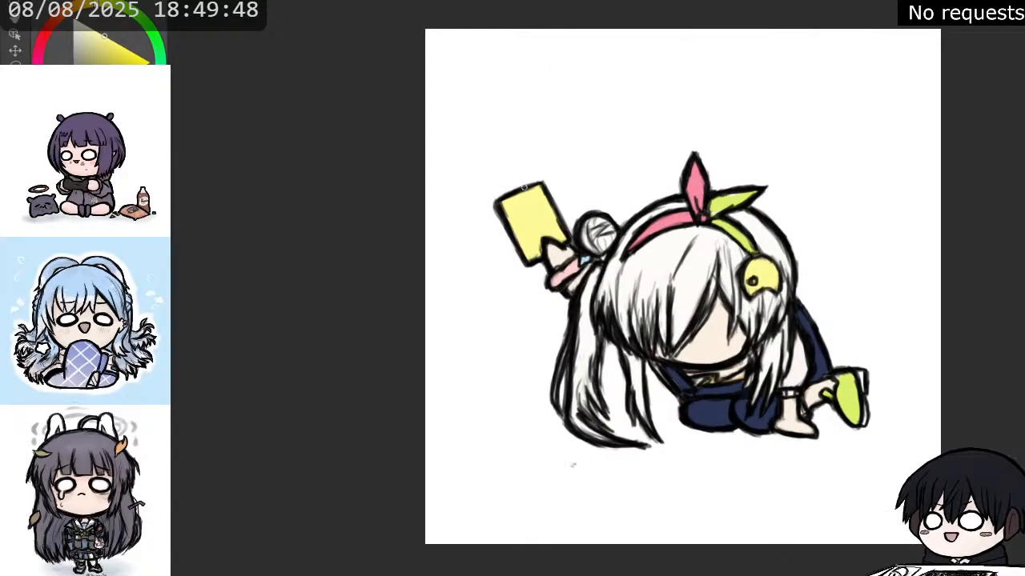
pyautogui.scroll(1, 634, 191)
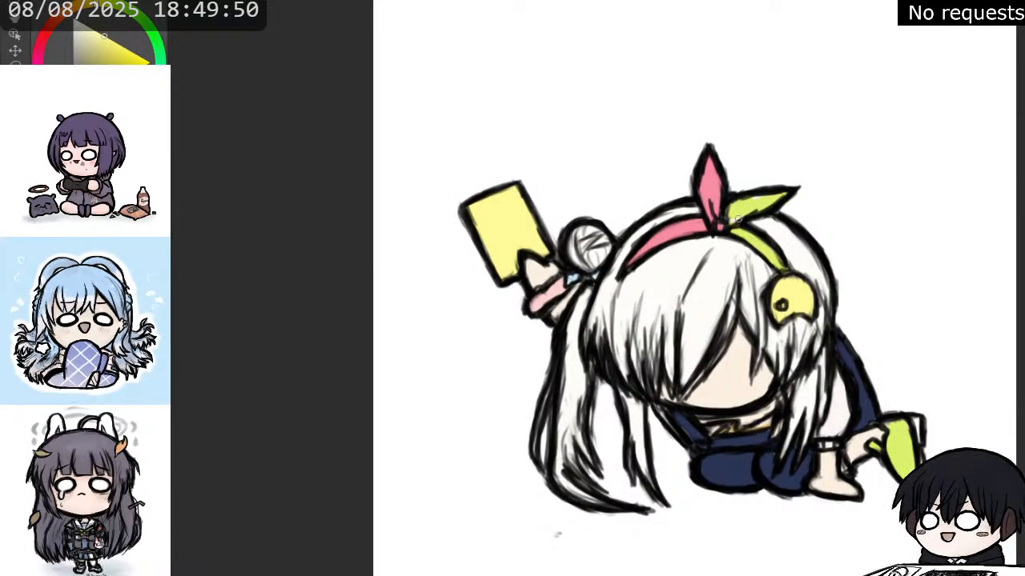
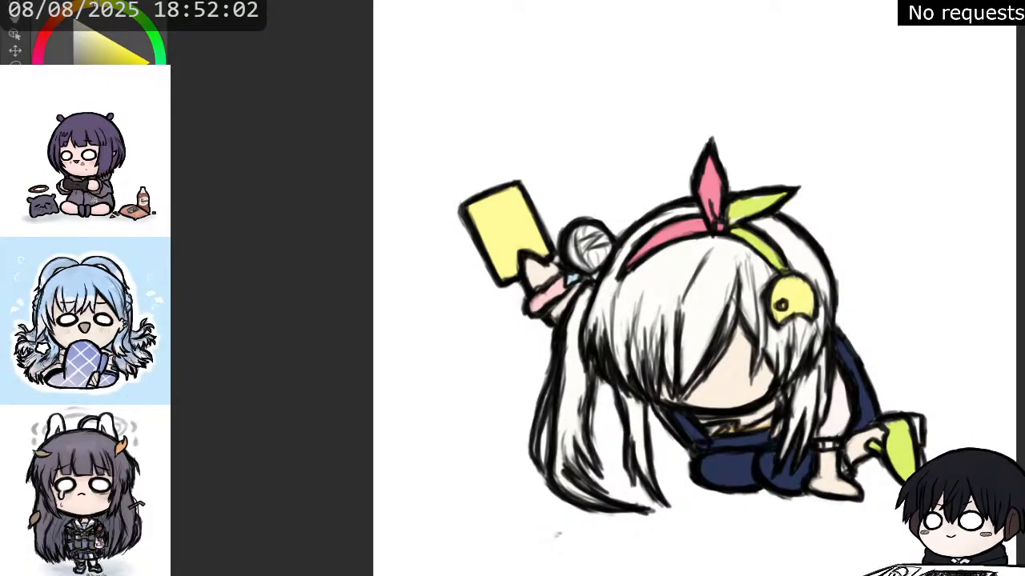
# Sample the hair's off-white and paint the fringe's edge over the face beside the yellow ornament.
pyautogui.press('x')
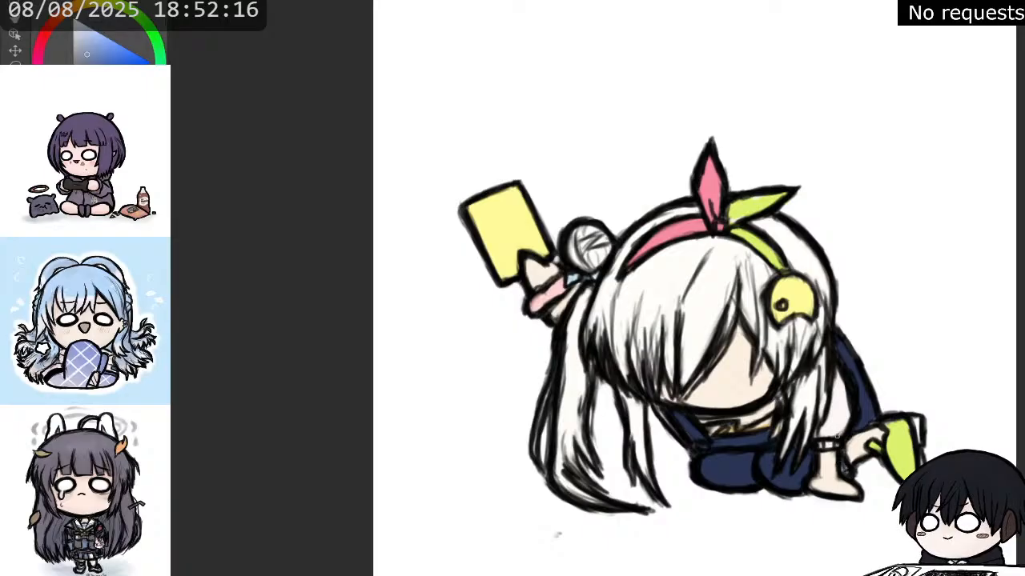
pyautogui.scroll(2, 813, 442)
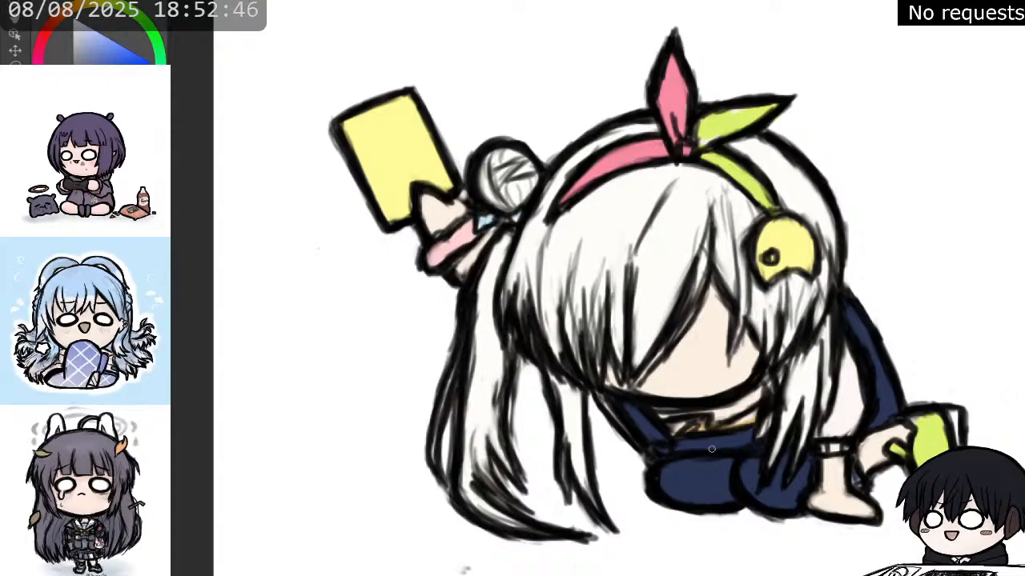
pyautogui.scroll(-1, 695, 429)
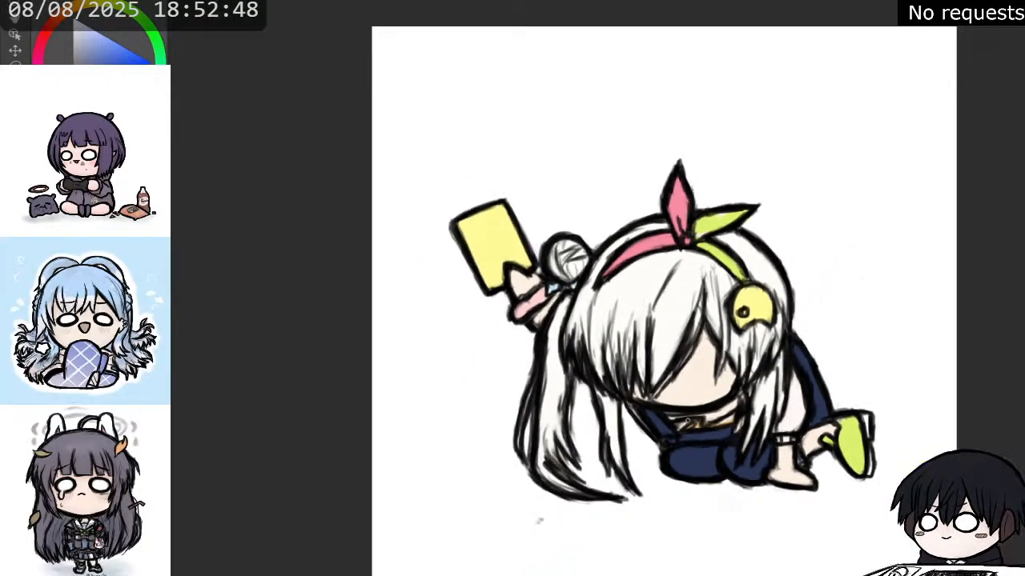
pyautogui.keyDown('alt'); pyautogui.click(688, 276); pyautogui.keyUp('alt')
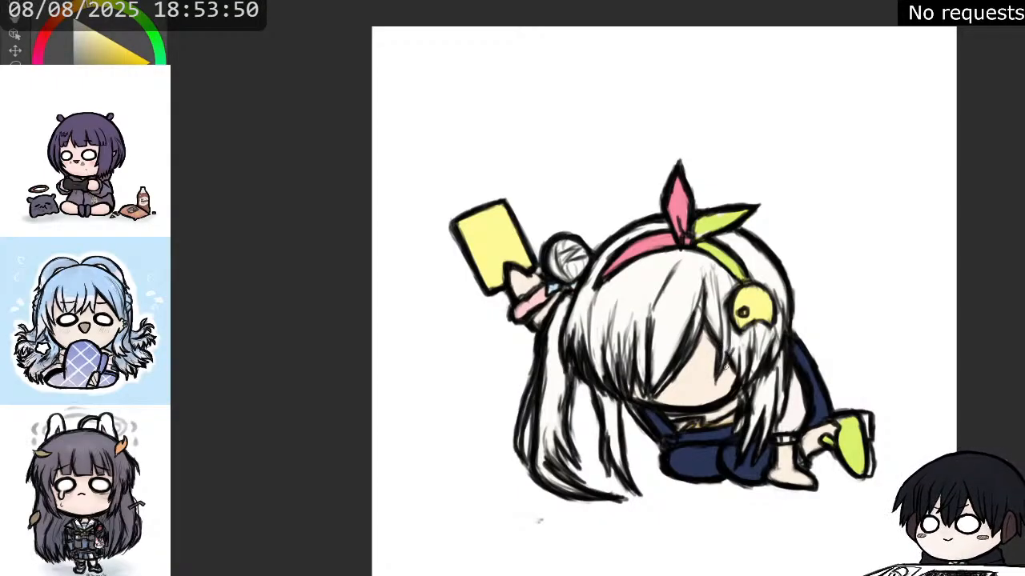
pyautogui.moveTo(732, 333)
pyautogui.mouseDown()
pyautogui.moveTo(734, 356)
pyautogui.moveTo(731, 333)
pyautogui.mouseUp()
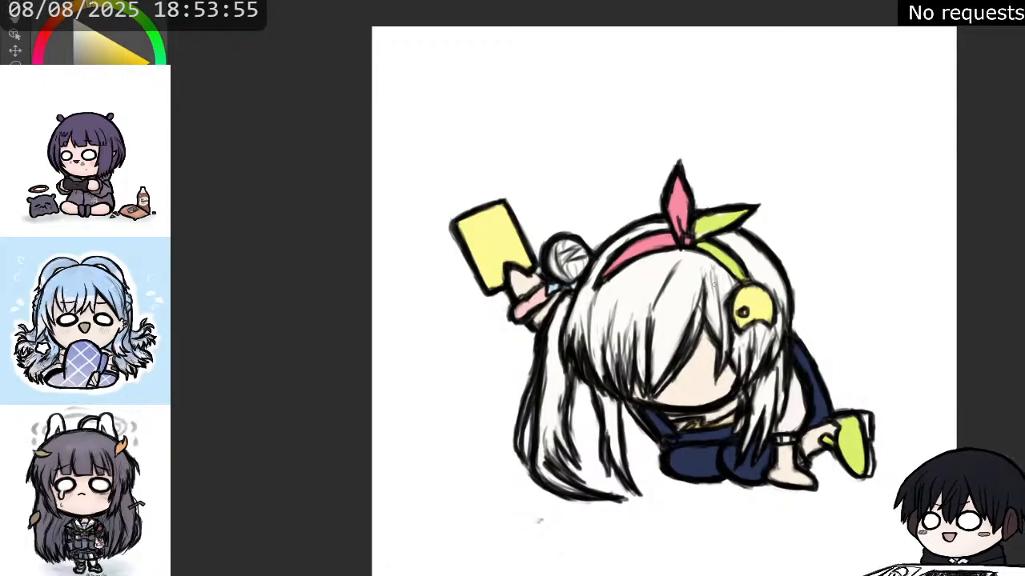
pyautogui.moveTo(710, 269)
pyautogui.mouseDown()
pyautogui.moveTo(723, 351)
pyautogui.moveTo(727, 328)
pyautogui.mouseUp()
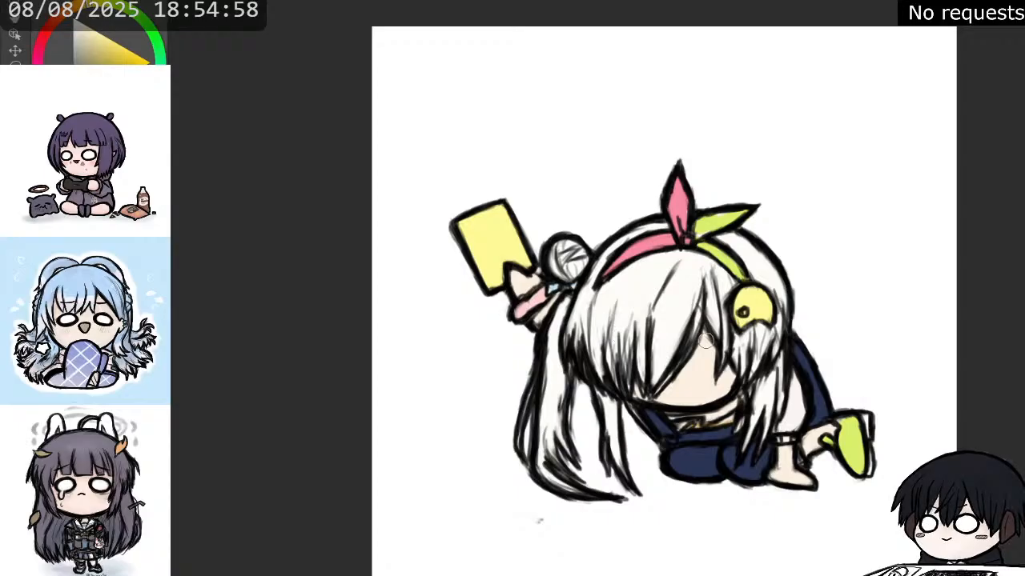
pyautogui.moveTo(704, 341)
pyautogui.mouseDown()
pyautogui.moveTo(712, 332)
pyautogui.moveTo(721, 361)
pyautogui.mouseUp()
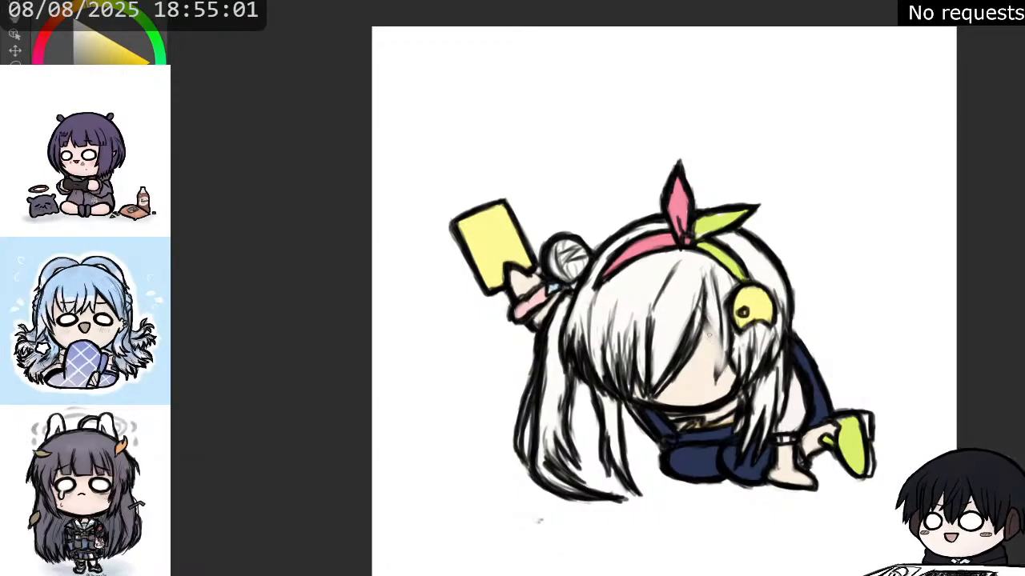
pyautogui.moveTo(706, 328)
pyautogui.mouseDown()
pyautogui.moveTo(710, 357)
pyautogui.moveTo(705, 333)
pyautogui.moveTo(716, 377)
pyautogui.moveTo(707, 333)
pyautogui.moveTo(735, 389)
pyautogui.moveTo(713, 321)
pyautogui.moveTo(677, 379)
pyautogui.mouseUp()
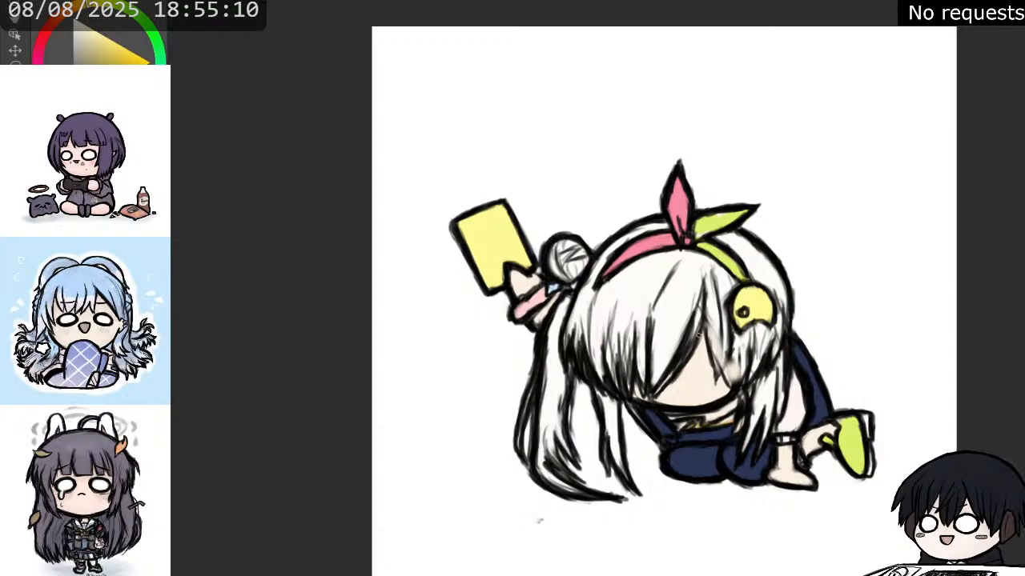
# Sketch extra dark fringe strands fanning down from the parting over both sides of the face.
pyautogui.moveTo(698, 331); pyautogui.dragTo(708, 387)
pyautogui.moveTo(702, 343)
pyautogui.mouseDown()
pyautogui.moveTo(687, 365)
pyautogui.moveTo(683, 387)
pyautogui.moveTo(685, 357)
pyautogui.moveTo(700, 360)
pyautogui.moveTo(678, 391)
pyautogui.moveTo(706, 340)
pyautogui.moveTo(674, 394)
pyautogui.mouseUp()
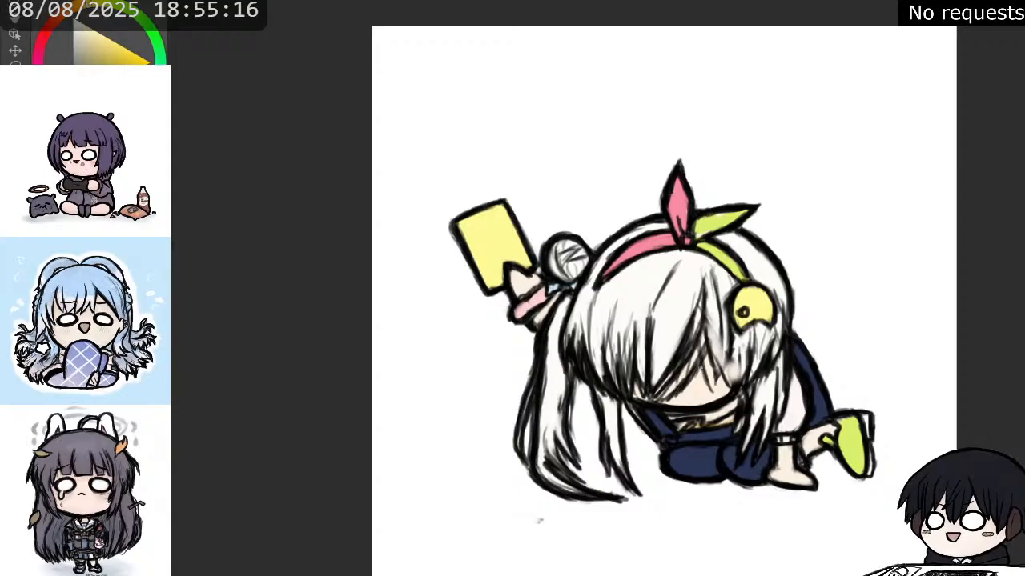
pyautogui.moveTo(718, 366)
pyautogui.mouseDown()
pyautogui.moveTo(722, 390)
pyautogui.moveTo(725, 379)
pyautogui.mouseUp()
pyautogui.moveTo(729, 359); pyautogui.dragTo(723, 391)
pyautogui.moveTo(732, 362); pyautogui.dragTo(722, 378)
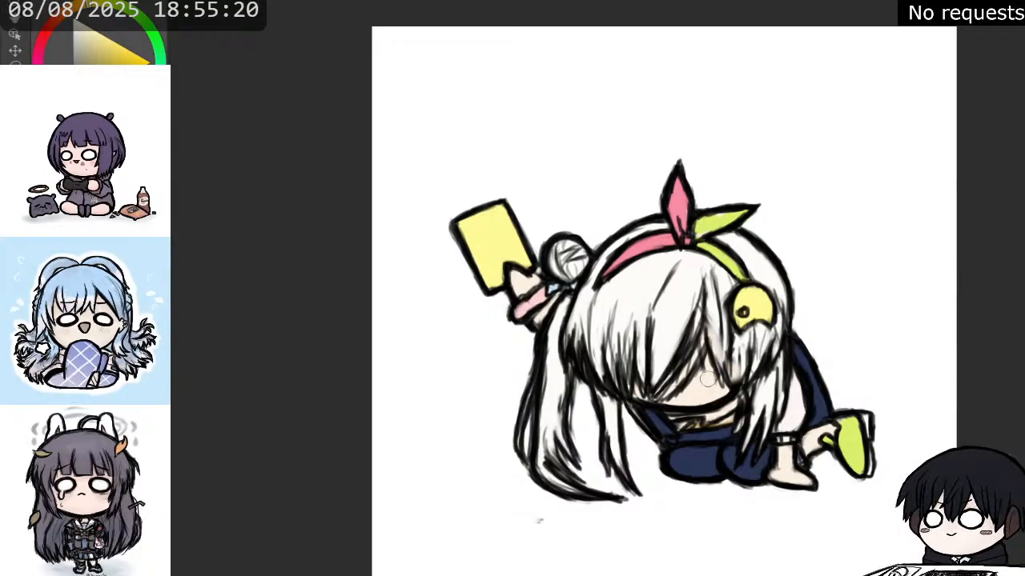
pyautogui.moveTo(706, 339)
pyautogui.mouseDown()
pyautogui.moveTo(687, 357)
pyautogui.moveTo(680, 394)
pyautogui.mouseUp()
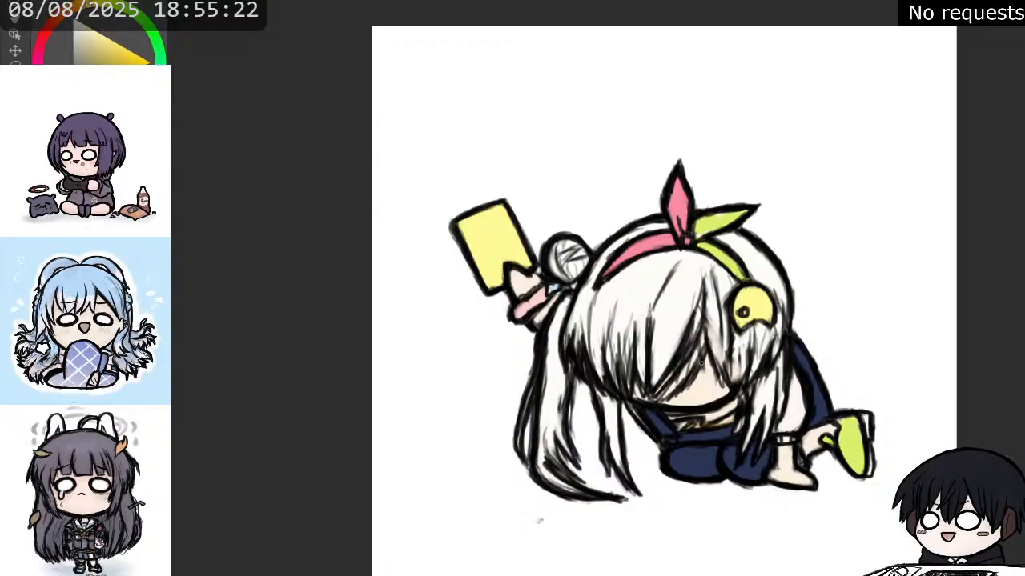
pyautogui.moveTo(705, 353); pyautogui.dragTo(694, 378)
pyautogui.moveTo(711, 335)
pyautogui.mouseDown()
pyautogui.moveTo(687, 368)
pyautogui.moveTo(709, 319)
pyautogui.moveTo(699, 310)
pyautogui.moveTo(687, 336)
pyautogui.mouseUp()
# Erase the rough marks over the face and redraw the two fringe edges in cleaner strokes.
pyautogui.press('e')
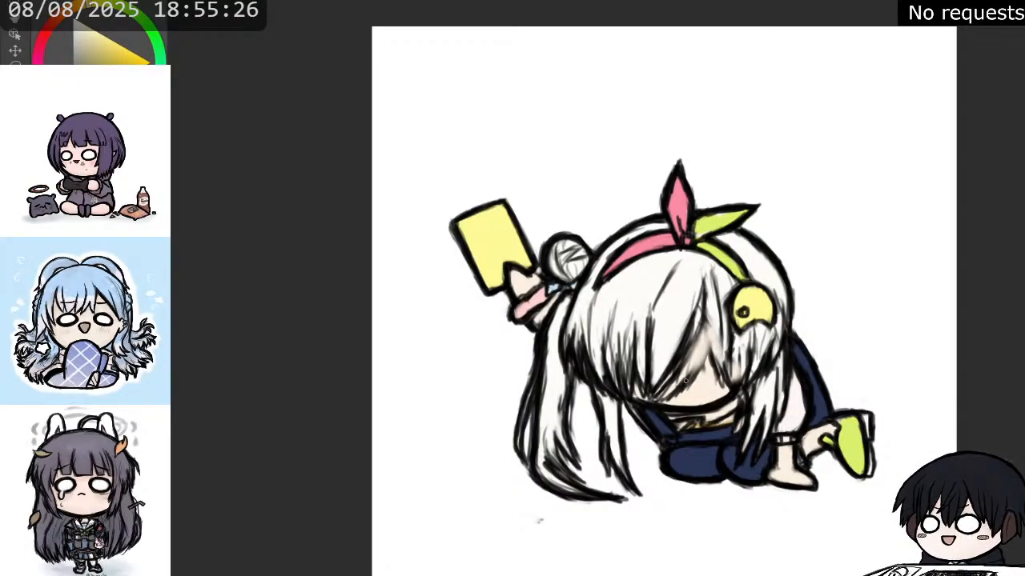
pyautogui.moveTo(680, 385); pyautogui.dragTo(710, 340)
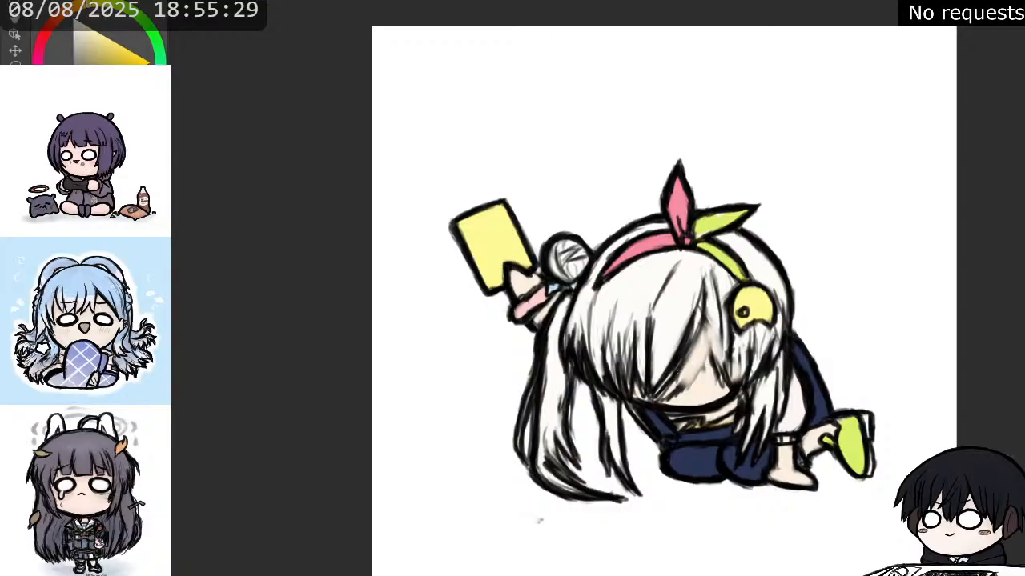
pyautogui.moveTo(662, 397)
pyautogui.mouseDown()
pyautogui.moveTo(699, 366)
pyautogui.moveTo(704, 321)
pyautogui.moveTo(721, 368)
pyautogui.mouseUp()
pyautogui.moveTo(706, 333)
pyautogui.mouseDown()
pyautogui.moveTo(723, 383)
pyautogui.moveTo(727, 341)
pyautogui.moveTo(733, 391)
pyautogui.mouseUp()
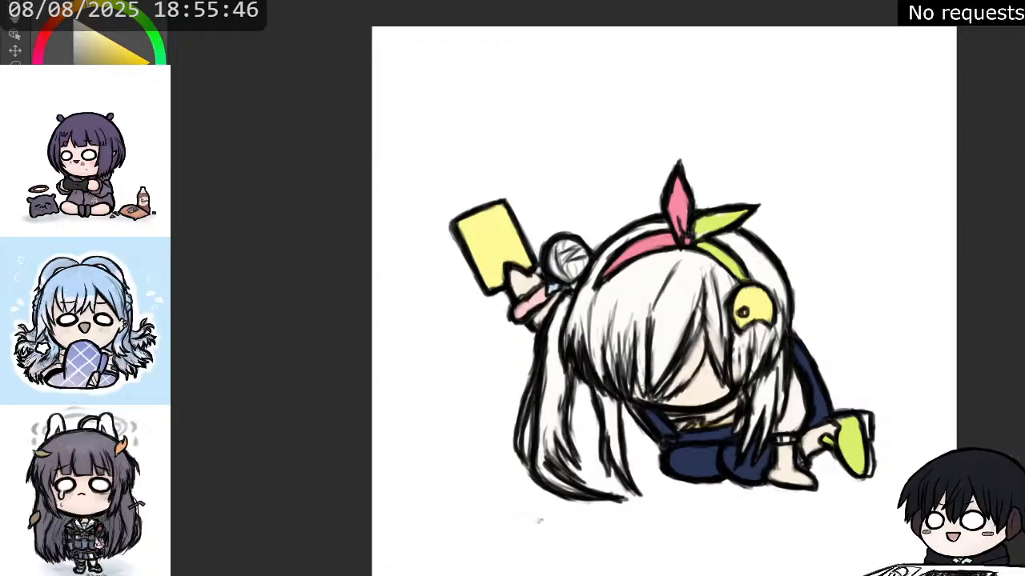
# Refine the fringe tips above the chin and the hair strands beneath the yellow ornament.
pyautogui.moveTo(634, 366)
pyautogui.mouseDown()
pyautogui.moveTo(643, 397)
pyautogui.moveTo(676, 391)
pyautogui.mouseUp()
pyautogui.moveTo(695, 369)
pyautogui.mouseDown()
pyautogui.moveTo(682, 383)
pyautogui.moveTo(702, 344)
pyautogui.moveTo(723, 387)
pyautogui.moveTo(738, 391)
pyautogui.mouseUp()
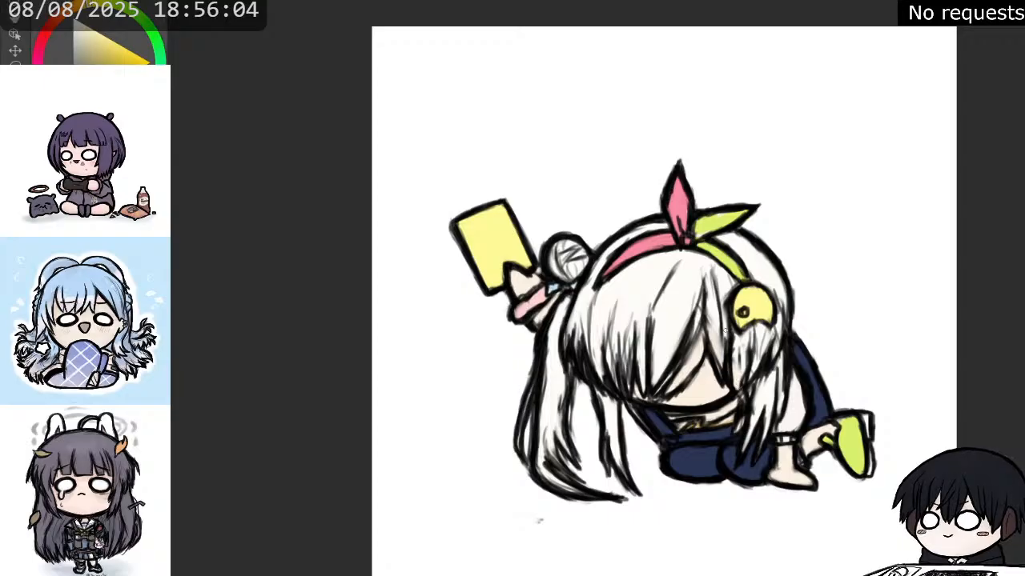
pyautogui.moveTo(718, 353)
pyautogui.mouseDown()
pyautogui.moveTo(722, 372)
pyautogui.moveTo(737, 369)
pyautogui.moveTo(731, 386)
pyautogui.moveTo(747, 379)
pyautogui.moveTo(749, 357)
pyautogui.moveTo(728, 353)
pyautogui.moveTo(740, 386)
pyautogui.moveTo(742, 376)
pyautogui.mouseUp()
pyautogui.moveTo(754, 337); pyautogui.dragTo(747, 366)
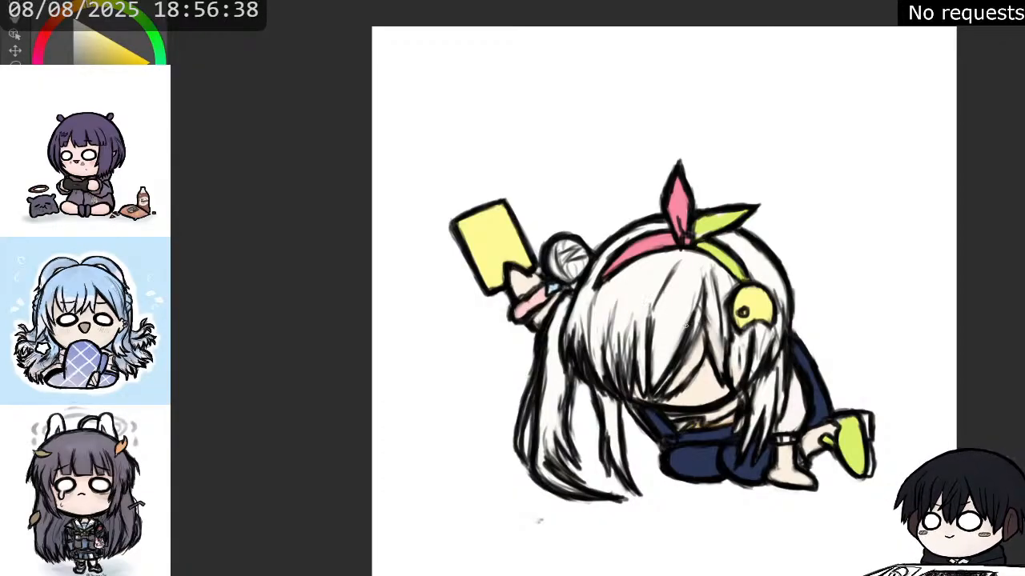
pyautogui.moveTo(712, 313); pyautogui.dragTo(712, 336)
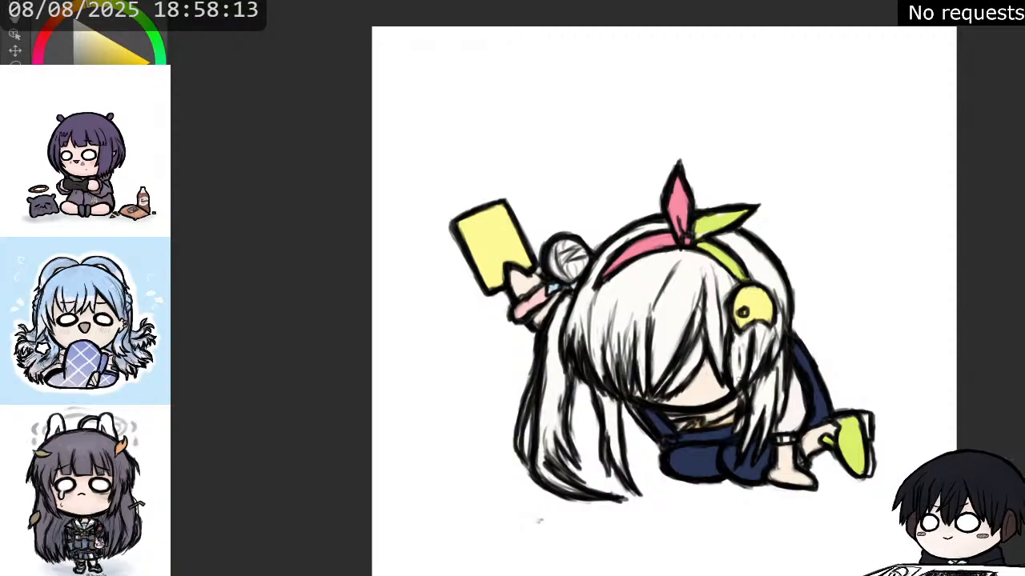
pyautogui.moveTo(737, 378)
pyautogui.mouseDown()
pyautogui.moveTo(735, 397)
pyautogui.moveTo(745, 375)
pyautogui.moveTo(730, 400)
pyautogui.moveTo(735, 391)
pyautogui.mouseUp()
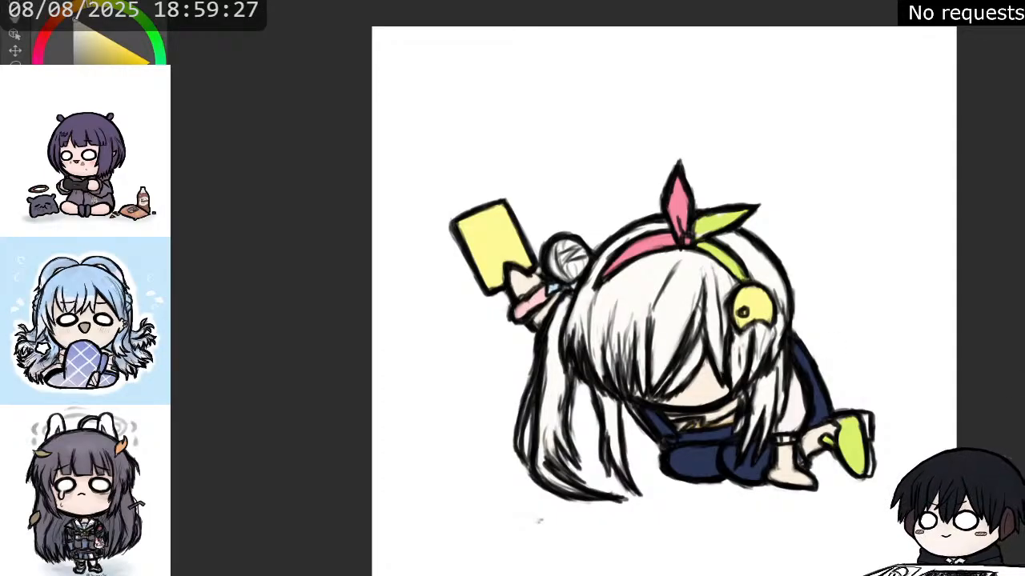
# Sample the bow's pink and paint a small blush mark on the visible cheek.
pyautogui.keyDown('alt'); pyautogui.click(532, 305); pyautogui.keyUp('alt')
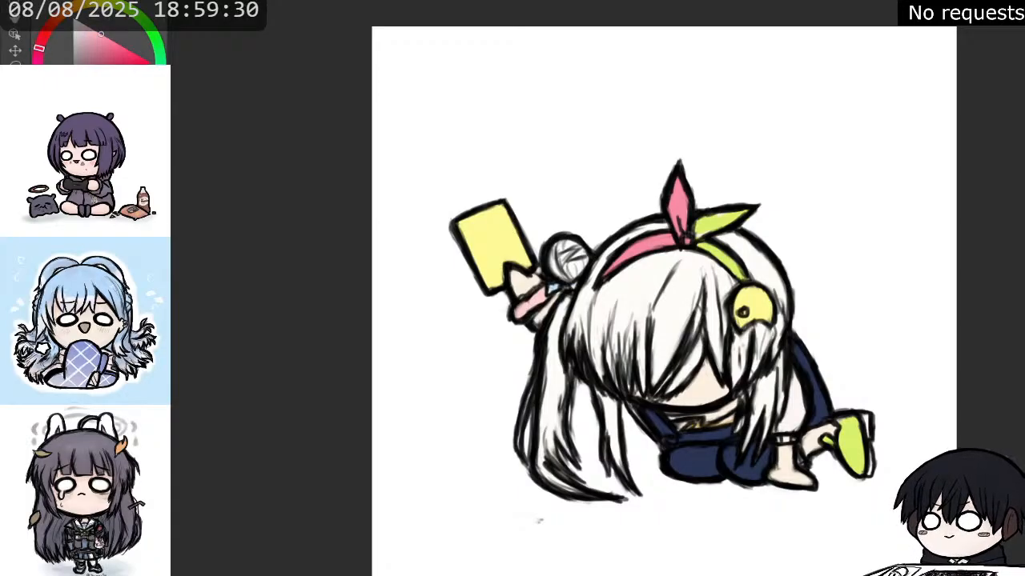
pyautogui.keyDown('alt'); pyautogui.click(678, 211); pyautogui.keyUp('alt')
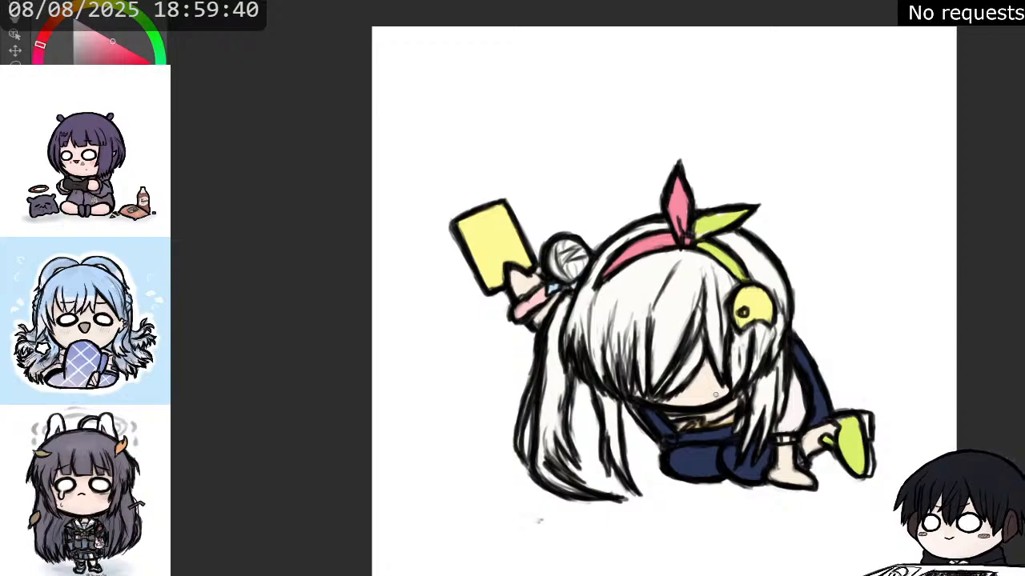
pyautogui.moveTo(716, 395); pyautogui.dragTo(719, 395)
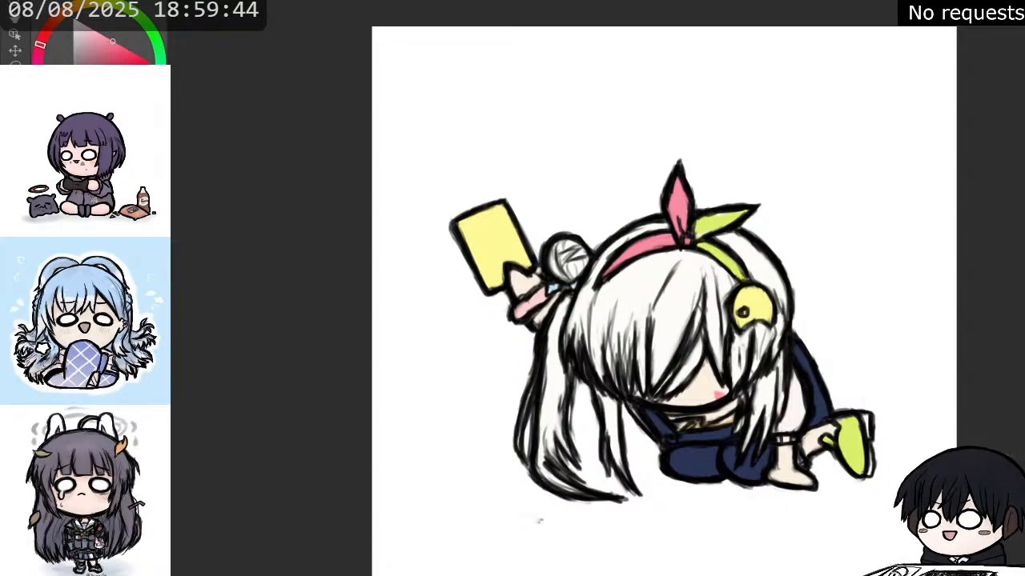
# Dab small pink, light blue and green spots onto the yellow hair ornament.
pyautogui.scroll(-1, 709, 330)
pyautogui.scroll(1, 680, 258)
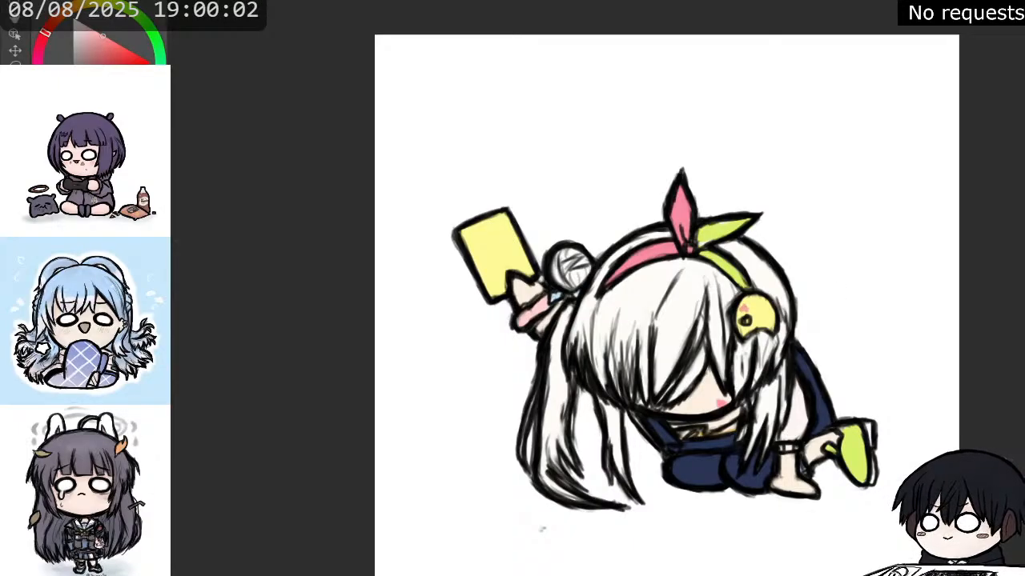
pyautogui.press('x')
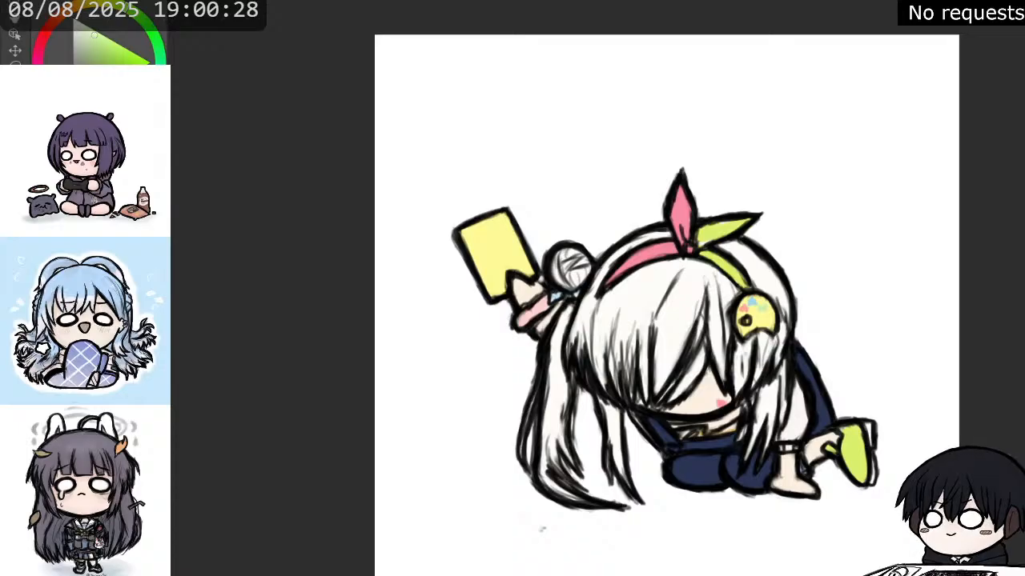
# Paint light pink streaks along the lower half of the long ponytail below the raised arm.
pyautogui.press('x')
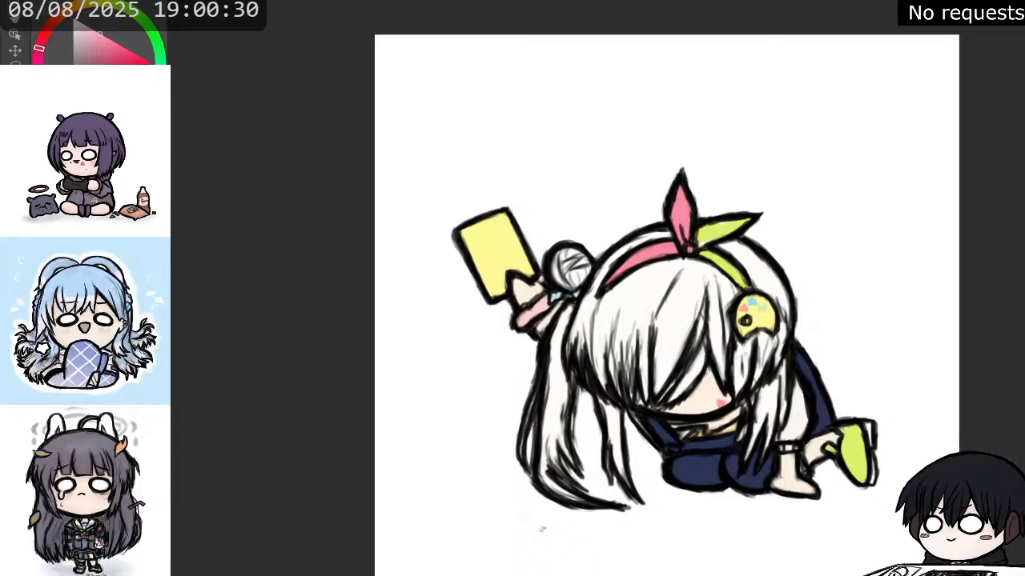
pyautogui.moveTo(559, 421)
pyautogui.mouseDown()
pyautogui.moveTo(558, 436)
pyautogui.moveTo(546, 438)
pyautogui.mouseUp()
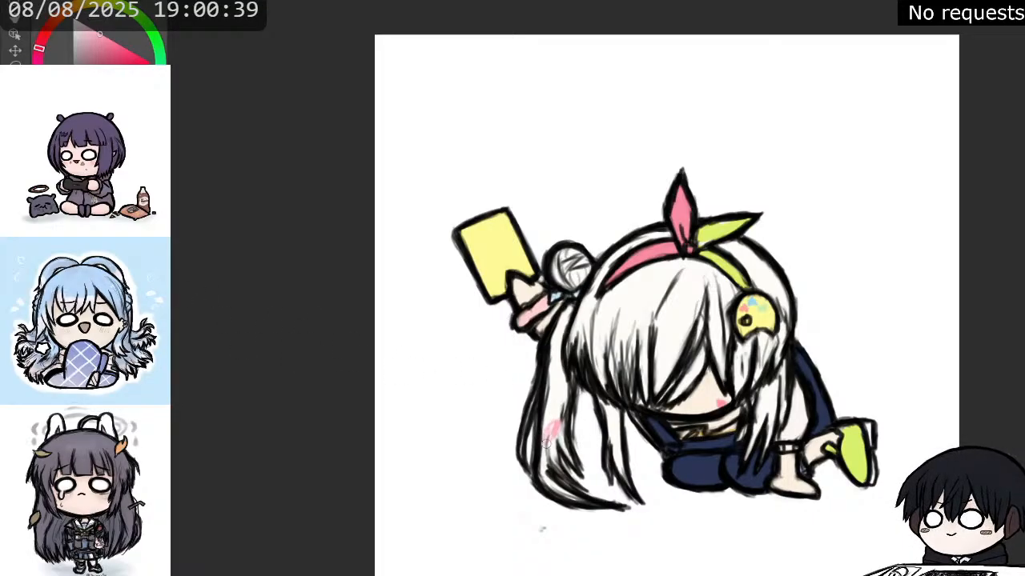
pyautogui.moveTo(546, 443)
pyautogui.mouseDown()
pyautogui.moveTo(546, 459)
pyautogui.moveTo(562, 453)
pyautogui.moveTo(569, 464)
pyautogui.mouseUp()
pyautogui.moveTo(563, 428)
pyautogui.mouseDown()
pyautogui.moveTo(543, 462)
pyautogui.moveTo(550, 483)
pyautogui.moveTo(578, 500)
pyautogui.moveTo(544, 475)
pyautogui.moveTo(577, 502)
pyautogui.mouseUp()
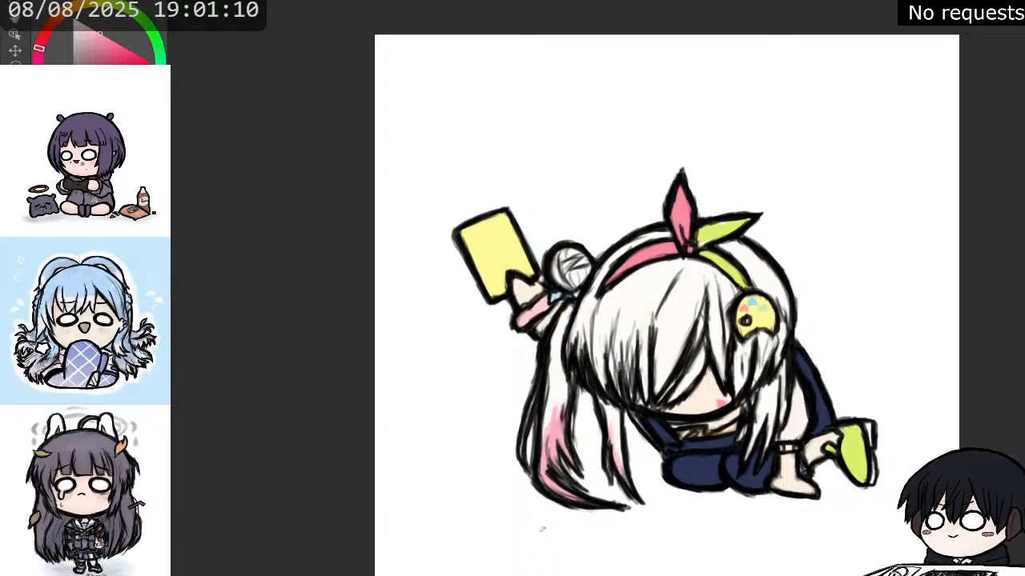
# Sample the light blue below the hair bun and streak the inner ponytail tip and the lock under the ornament.
pyautogui.keyDown('alt'); pyautogui.click(554, 297); pyautogui.keyUp('alt')
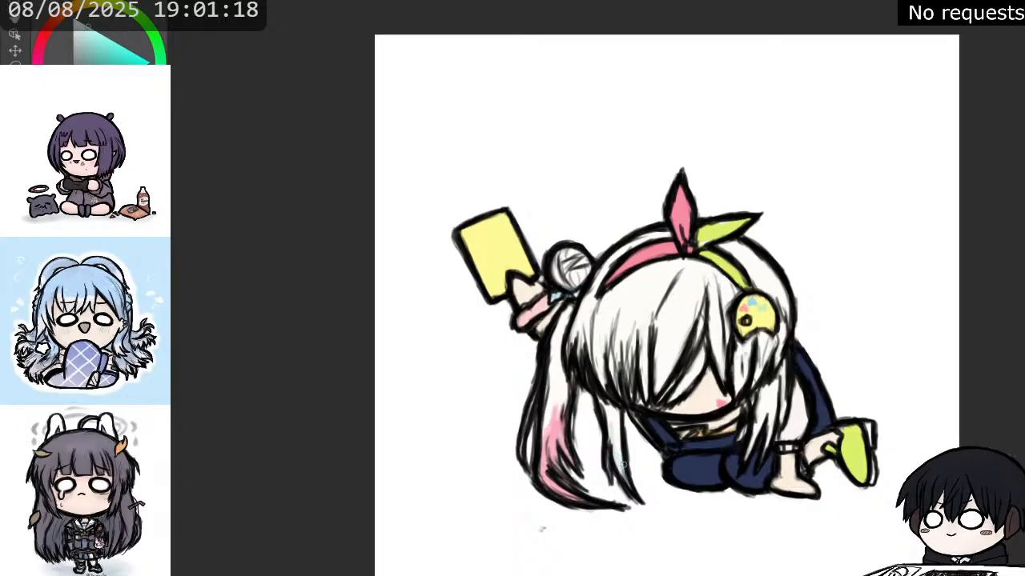
pyautogui.moveTo(623, 464); pyautogui.dragTo(619, 454)
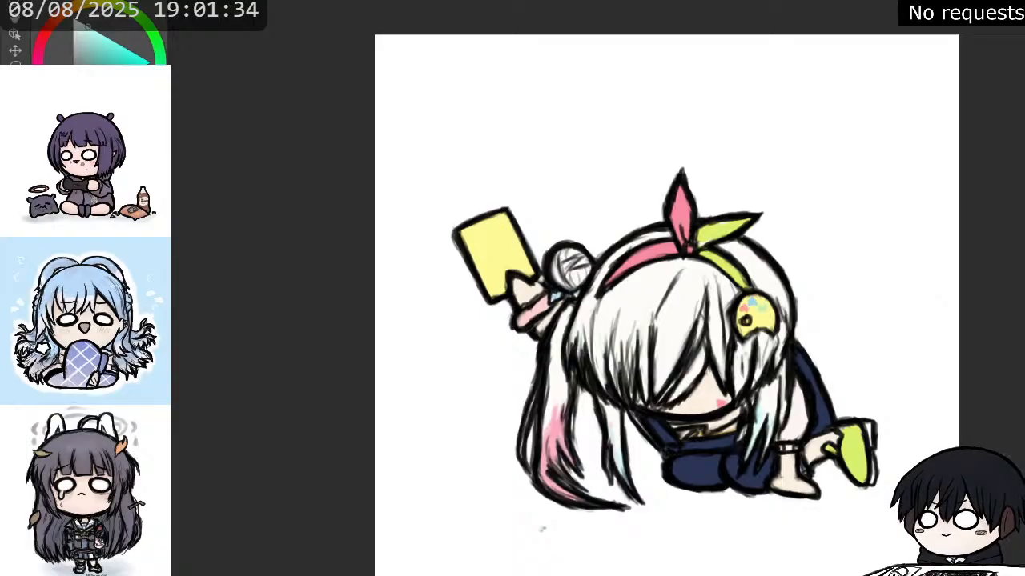
# Add deeper pink streaks to the long ponytail and brighter cyan streaks to the lock under the ornament.
pyautogui.keyDown('alt'); pyautogui.click(554, 425); pyautogui.keyUp('alt')
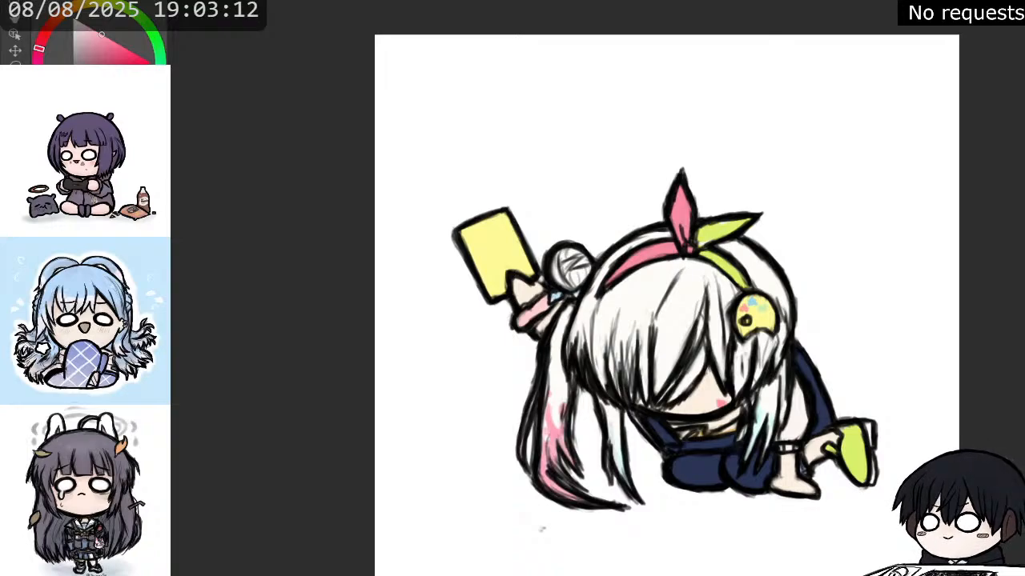
pyautogui.press('x')
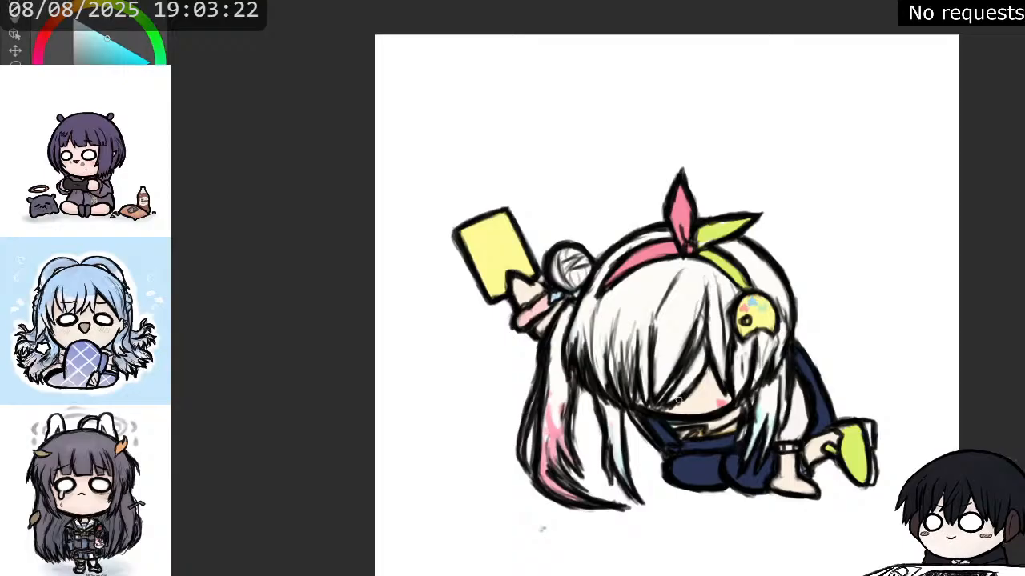
pyautogui.press('x')
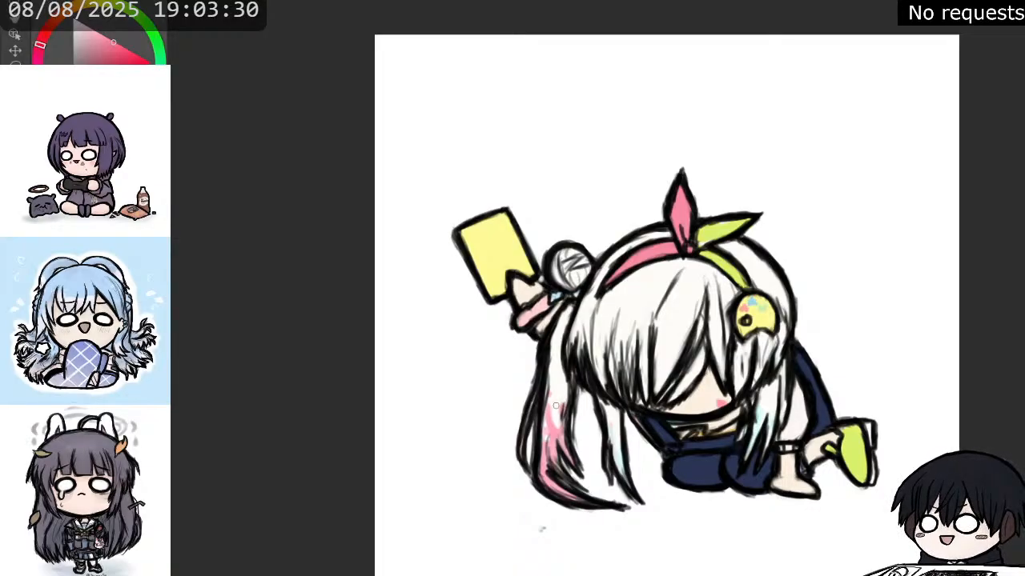
# Paint a small green mark and a turquoise pattern on the navy clothing below the chin.
pyautogui.scroll(-1, 803, 309)
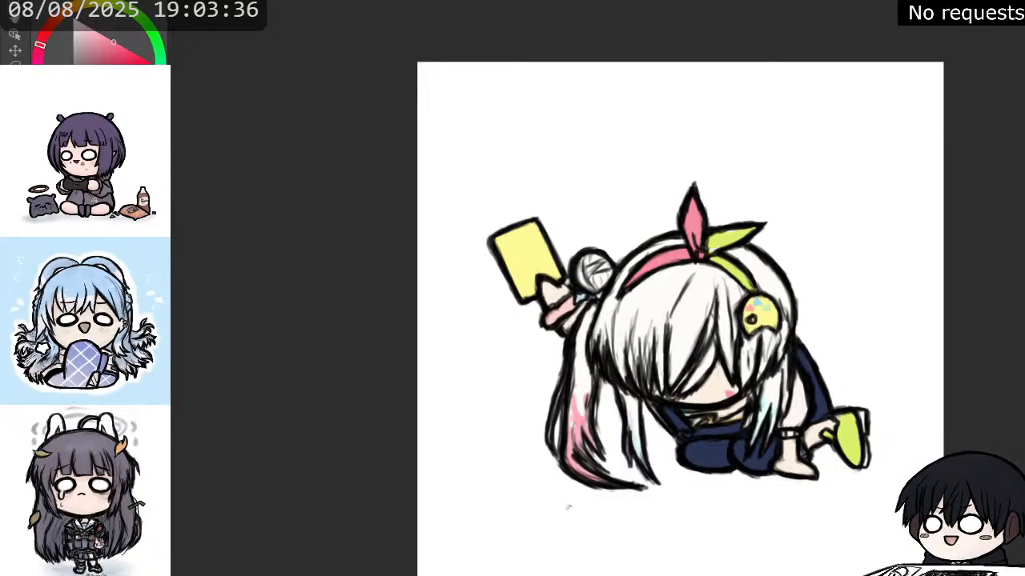
pyautogui.press('x')
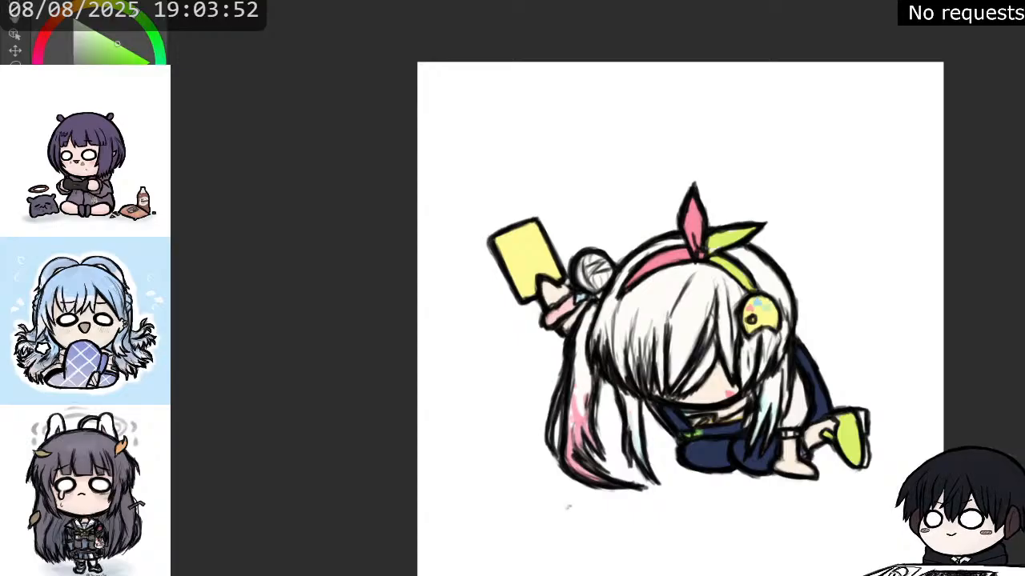
pyautogui.press('x')
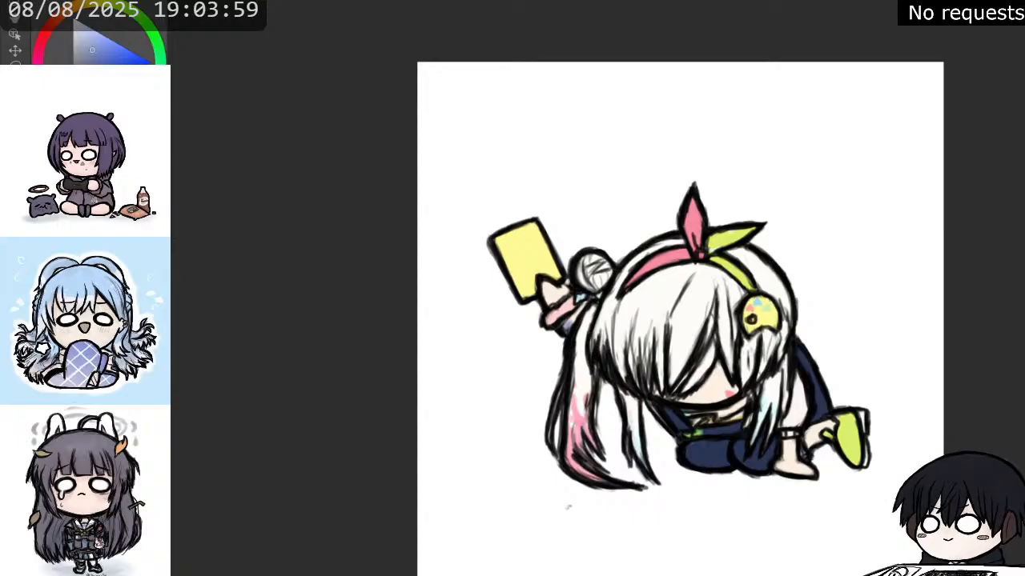
pyautogui.keyDown('alt'); pyautogui.click(584, 298); pyautogui.keyUp('alt')
pyautogui.moveTo(713, 441)
pyautogui.mouseDown()
pyautogui.moveTo(701, 444)
pyautogui.moveTo(723, 442)
pyautogui.mouseUp()
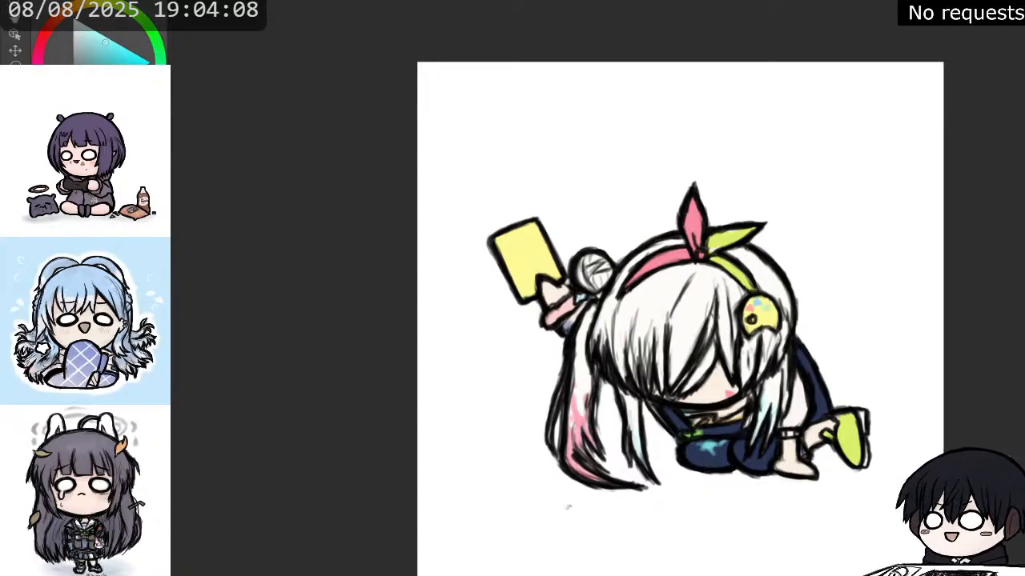
# Dab a golden patch on the navy clothing, then sample the green mark and paint a green splotch on the white sleeve.
pyautogui.press('x')
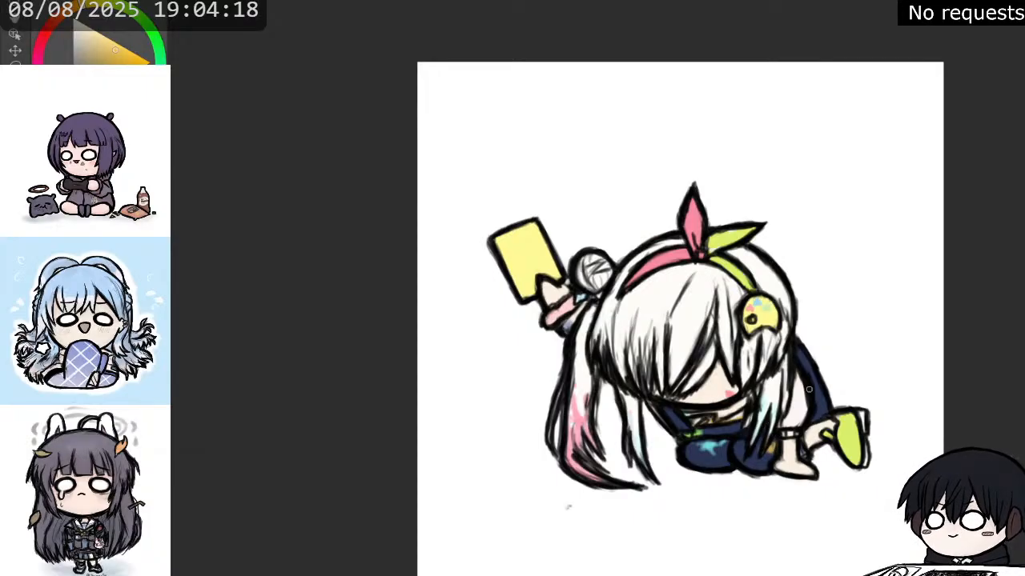
pyautogui.keyDown('alt'); pyautogui.click(691, 436); pyautogui.keyUp('alt')
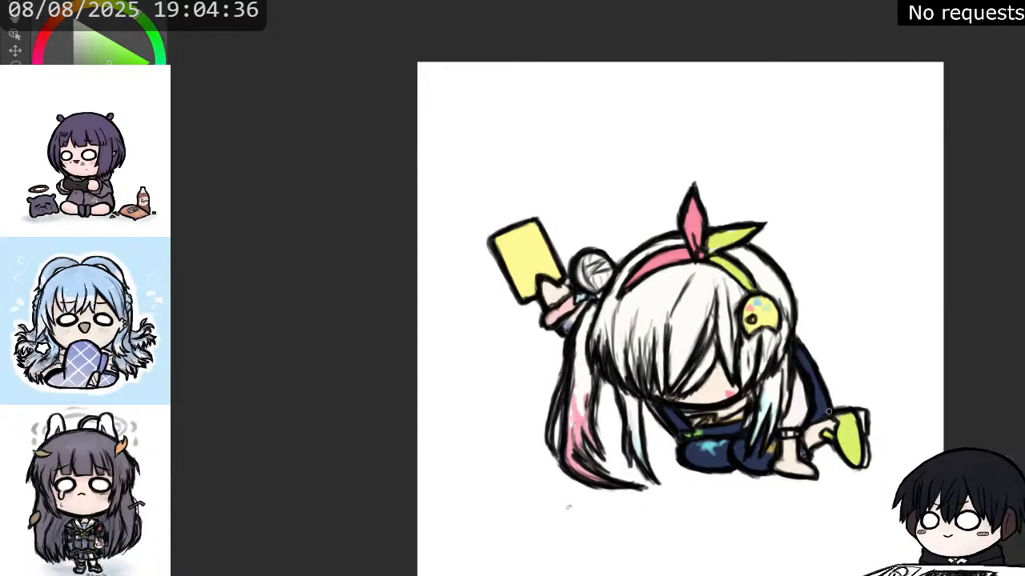
pyautogui.scroll(-1, 825, 411)
pyautogui.scroll(1, 825, 411)
pyautogui.scroll(1, 825, 410)
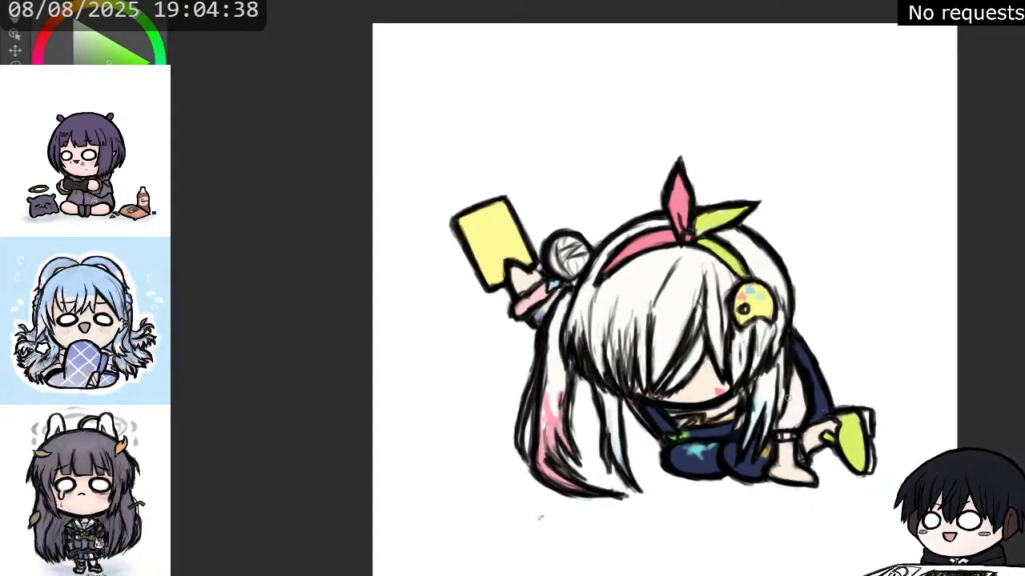
pyautogui.scroll(2, 789, 396)
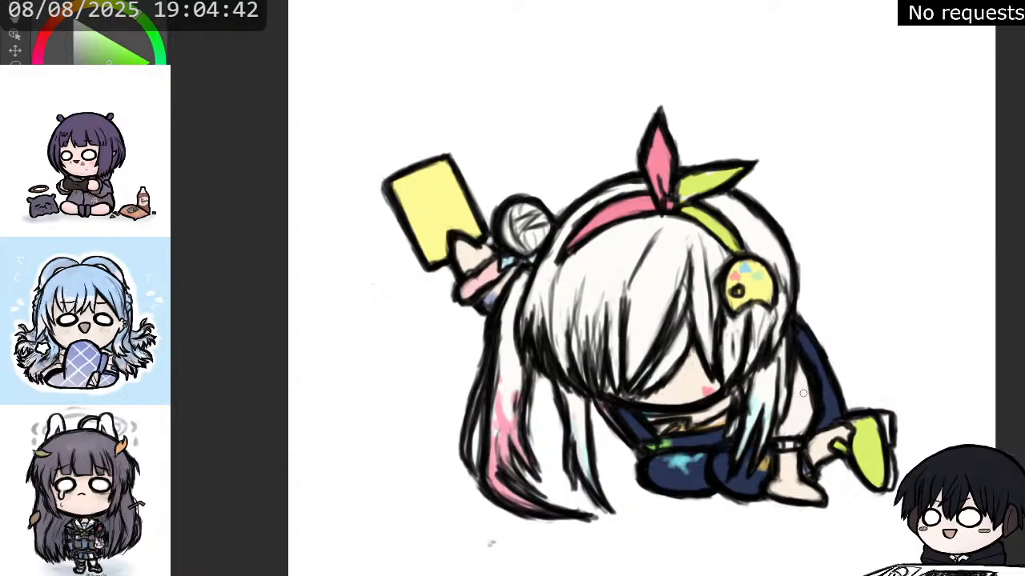
pyautogui.moveTo(801, 405)
pyautogui.mouseDown()
pyautogui.moveTo(797, 421)
pyautogui.moveTo(798, 413)
pyautogui.mouseUp()
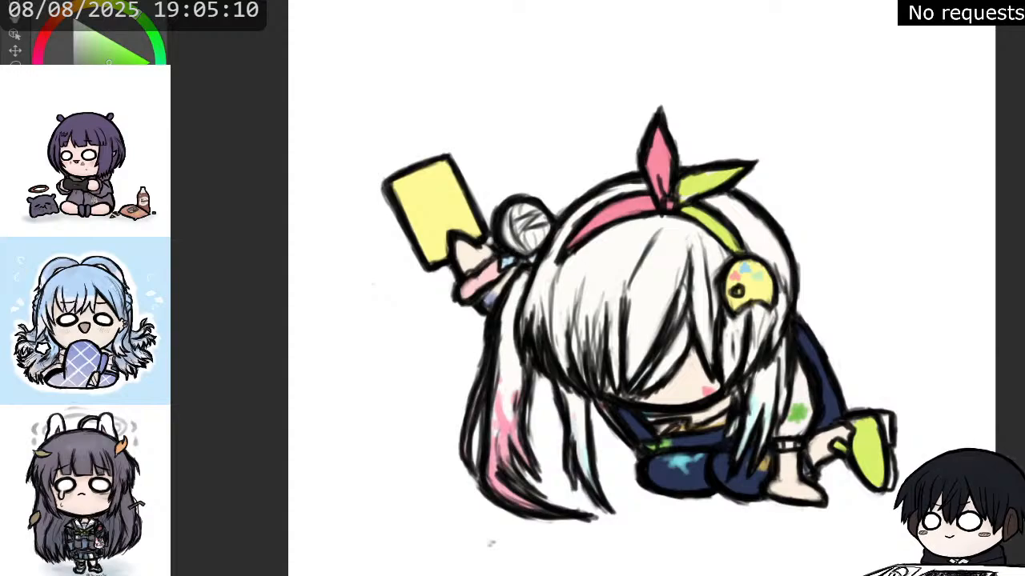
# Paint pink marks on the supporting forearm below the cuff and a pink patch on the navy knee.
pyautogui.keyDown('alt'); pyautogui.click(794, 479); pyautogui.keyUp('alt')
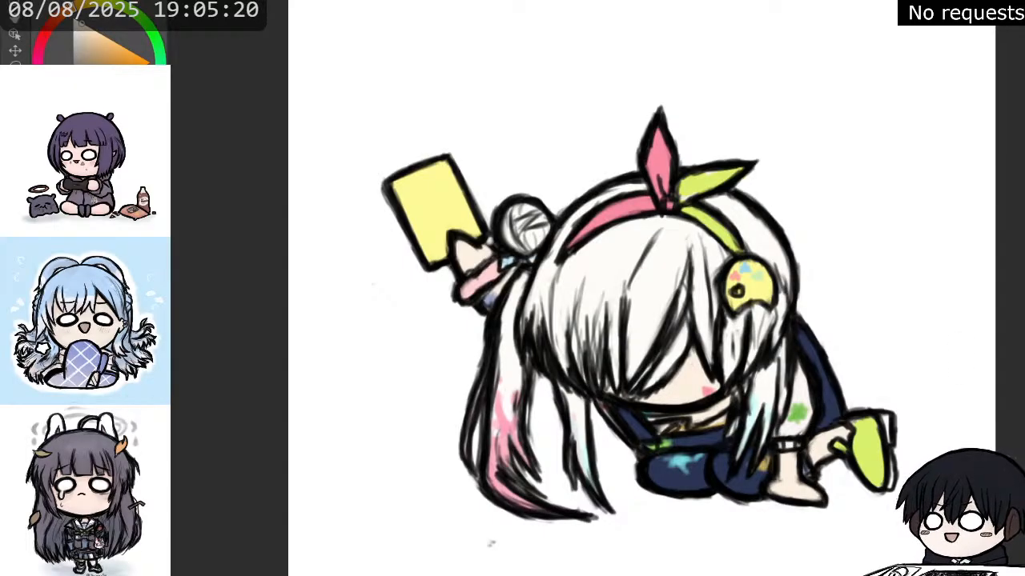
pyautogui.press('x')
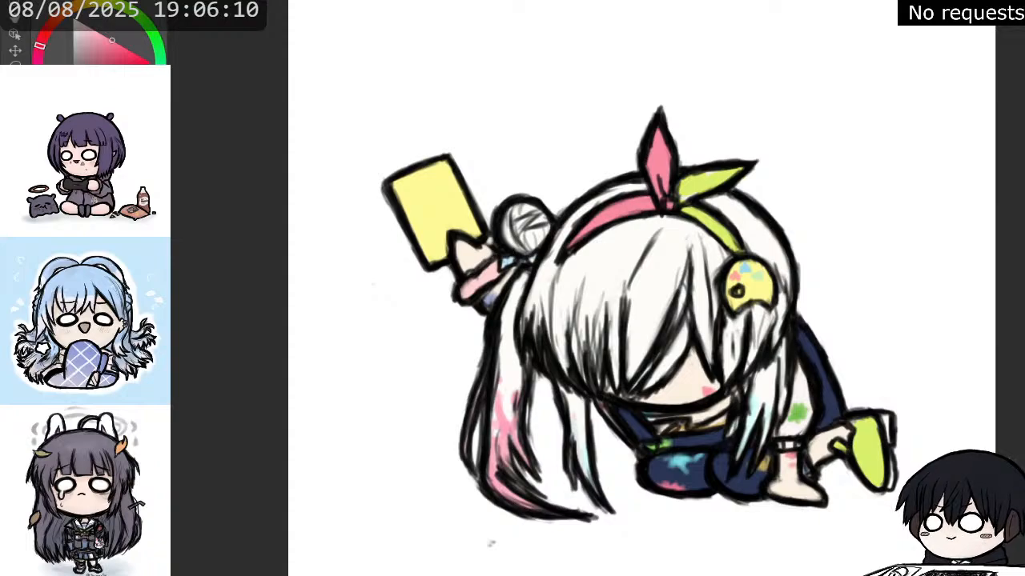
pyautogui.scroll(-4, 775, 314)
pyautogui.scroll(2, 775, 314)
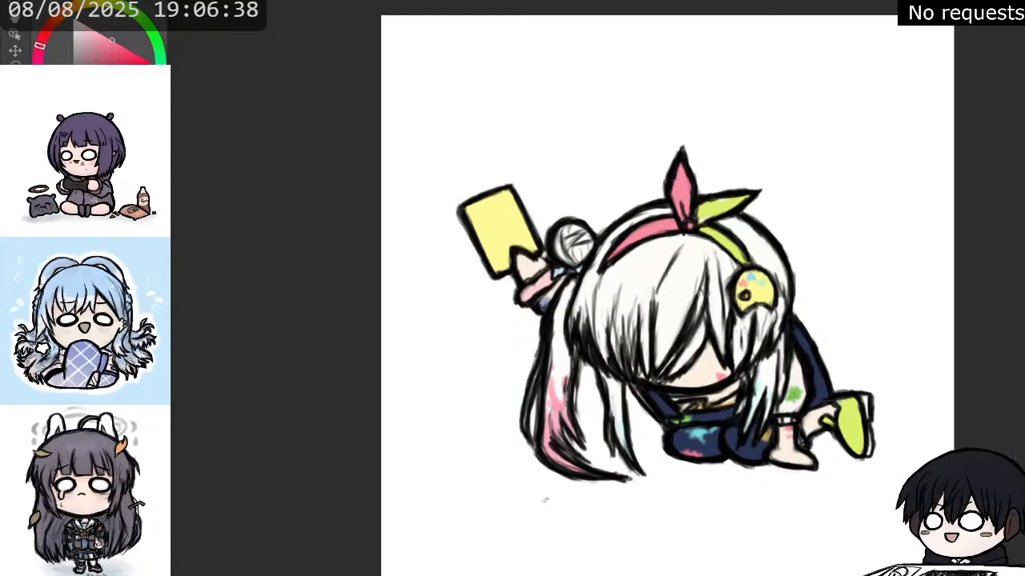
pyautogui.scroll(2, 780, 231)
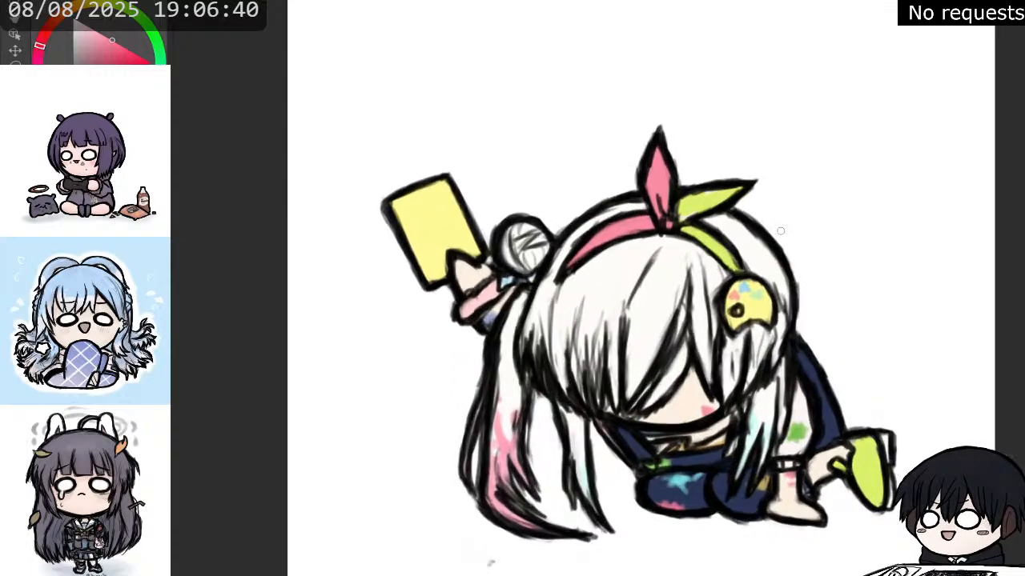
pyautogui.scroll(1, 780, 231)
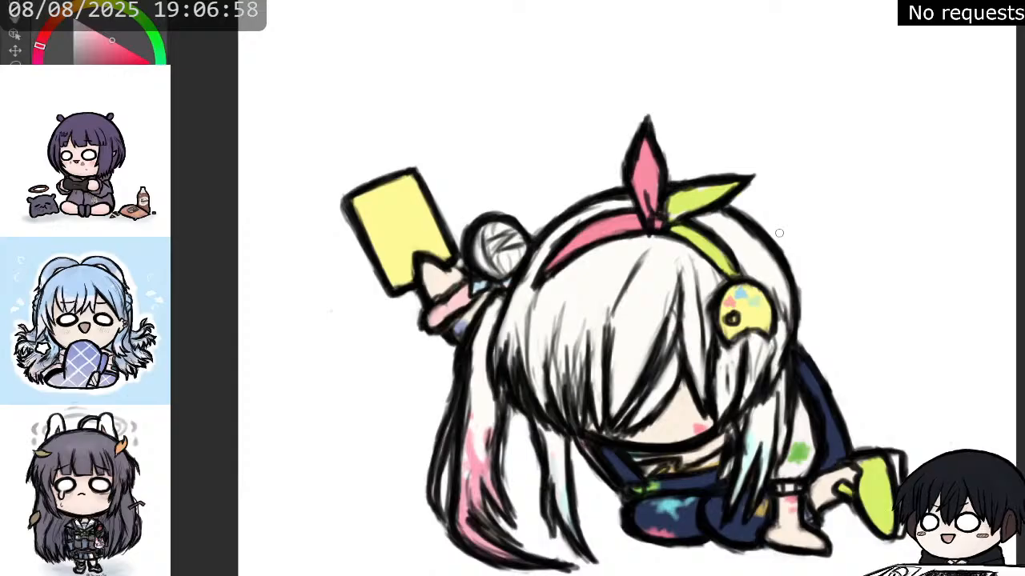
pyautogui.scroll(-2, 825, 223)
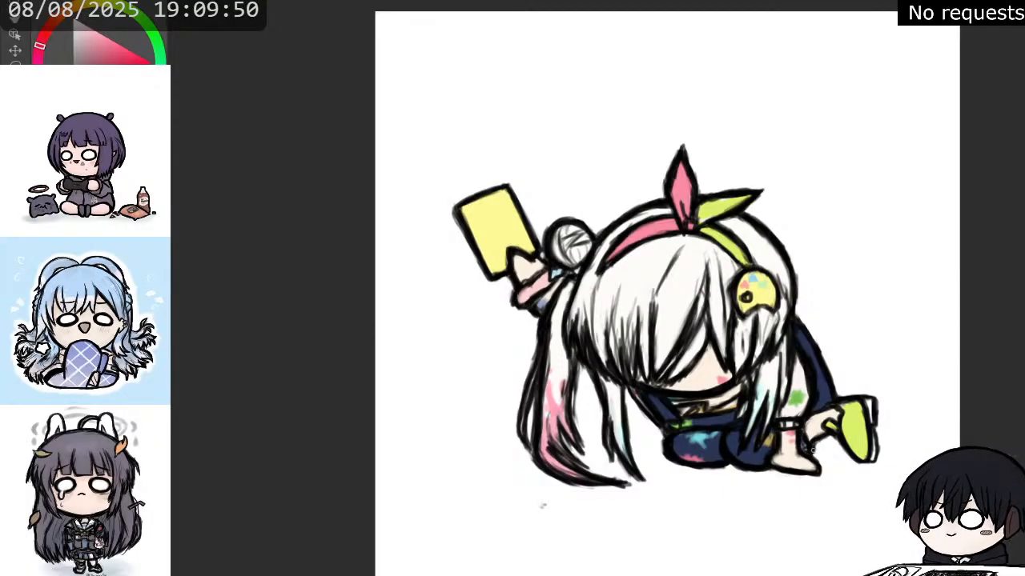
pyautogui.moveTo(827, 435); pyautogui.dragTo(817, 440)
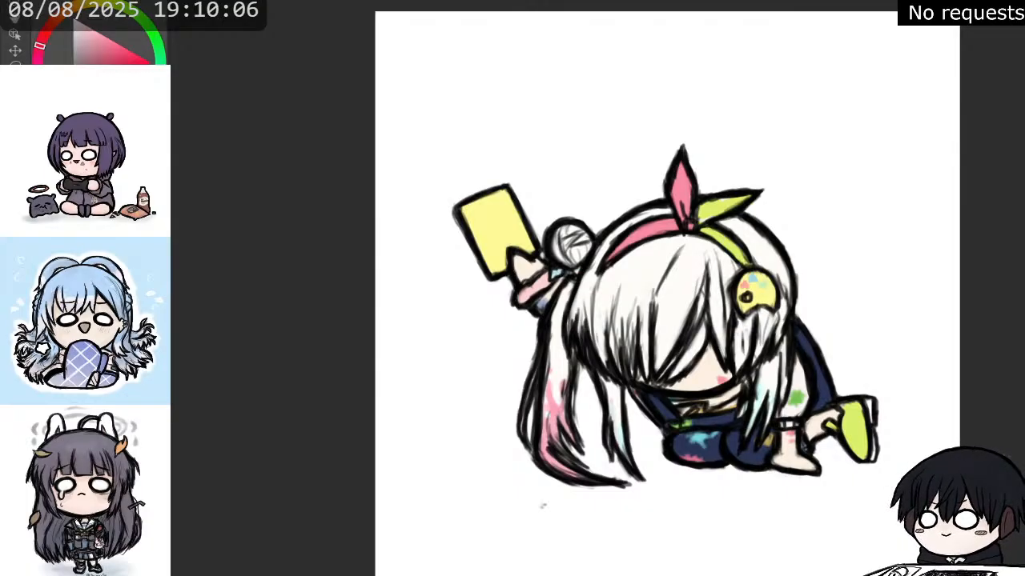
# Draw pale blue dashed stitching lines along the navy waistband and strap below the chin.
pyautogui.press('x')
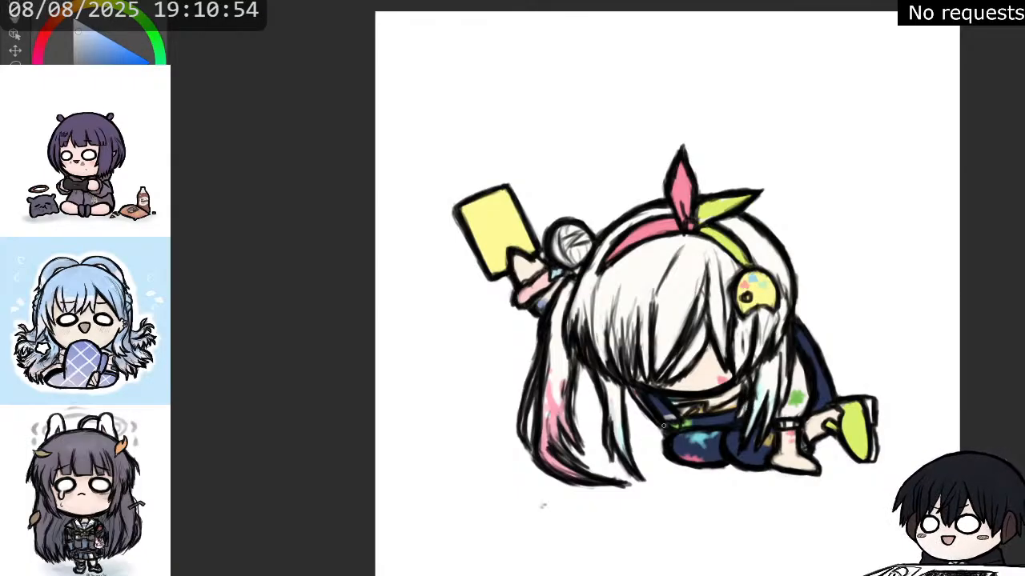
pyautogui.scroll(5, 718, 418)
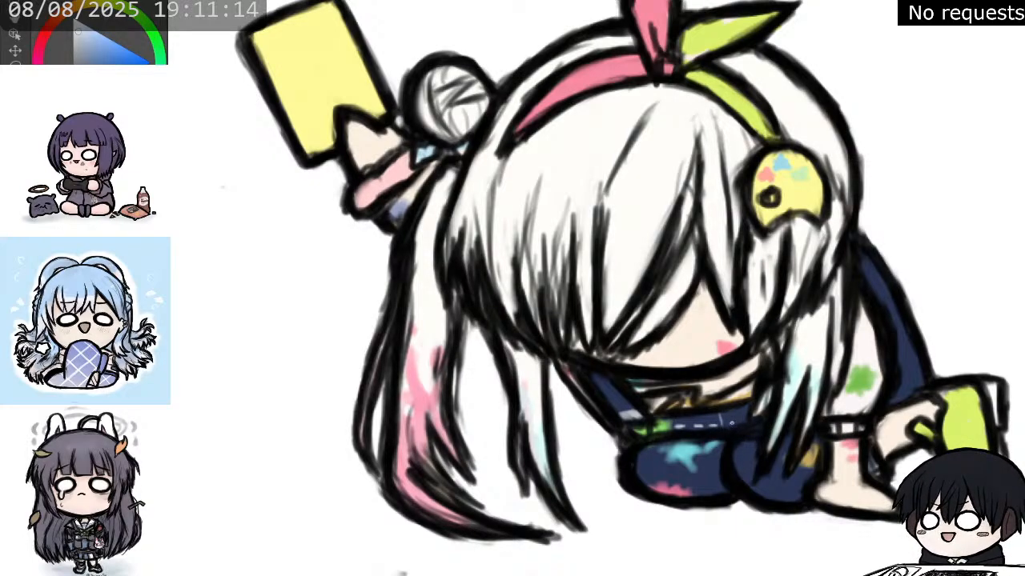
pyautogui.moveTo(730, 424); pyautogui.dragTo(739, 423)
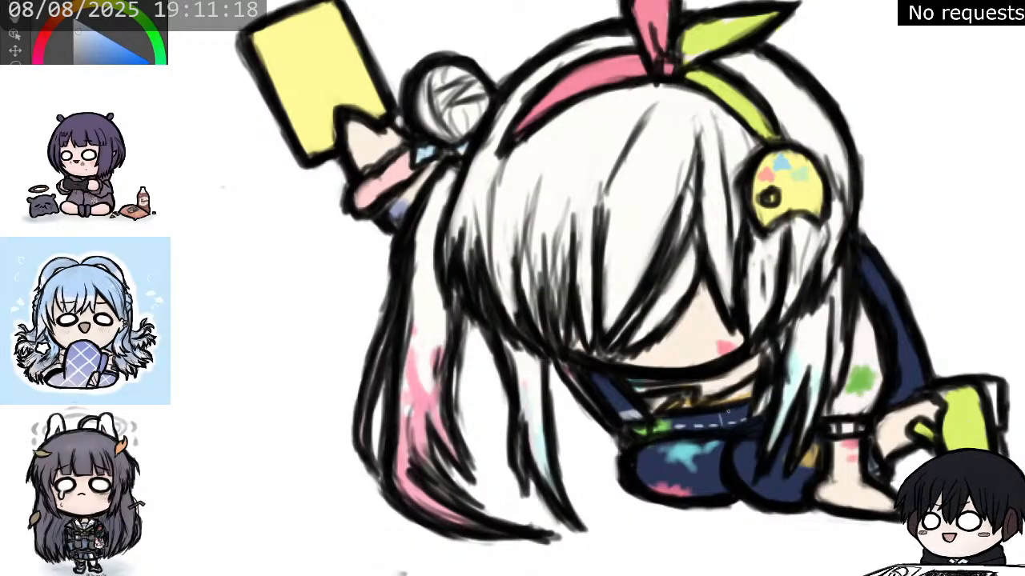
pyautogui.moveTo(724, 414); pyautogui.dragTo(734, 412)
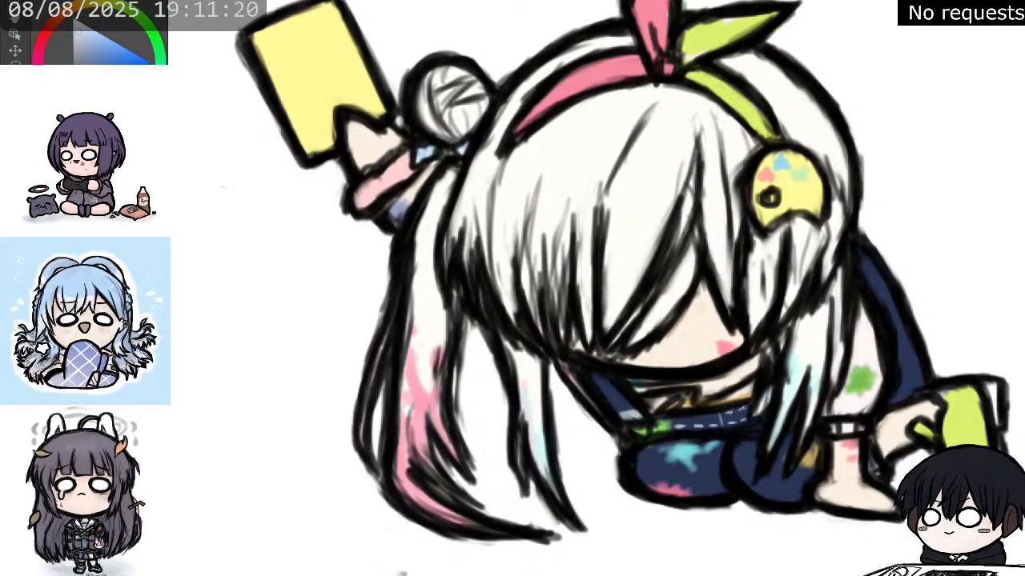
pyautogui.moveTo(703, 416)
pyautogui.mouseDown()
pyautogui.moveTo(712, 415)
pyautogui.moveTo(668, 419)
pyautogui.mouseUp()
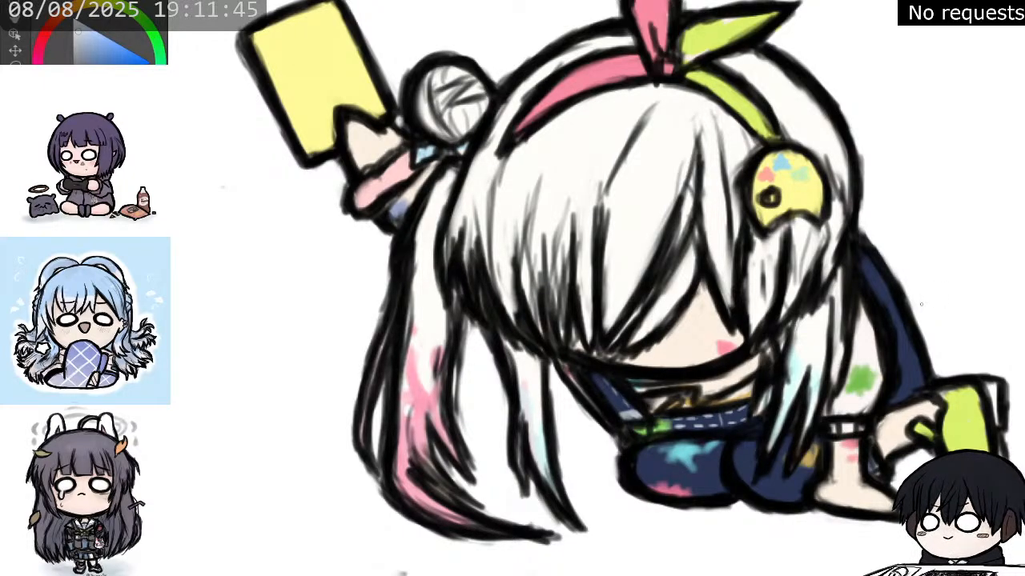
# Choose a pale orange and shade the white fringe strands with soft strokes over the face.
pyautogui.scroll(-5, 920, 305)
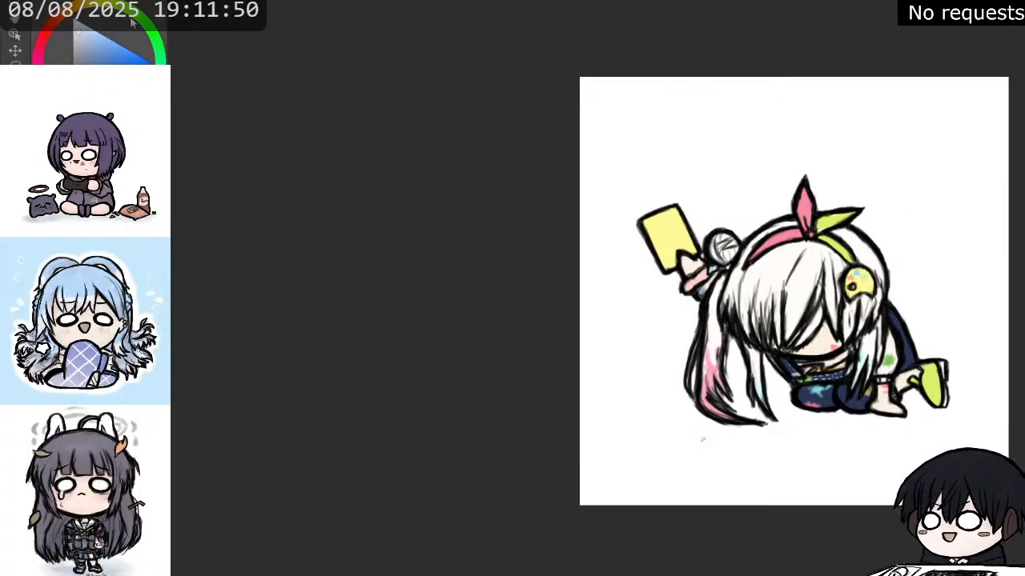
pyautogui.click(56, 21)
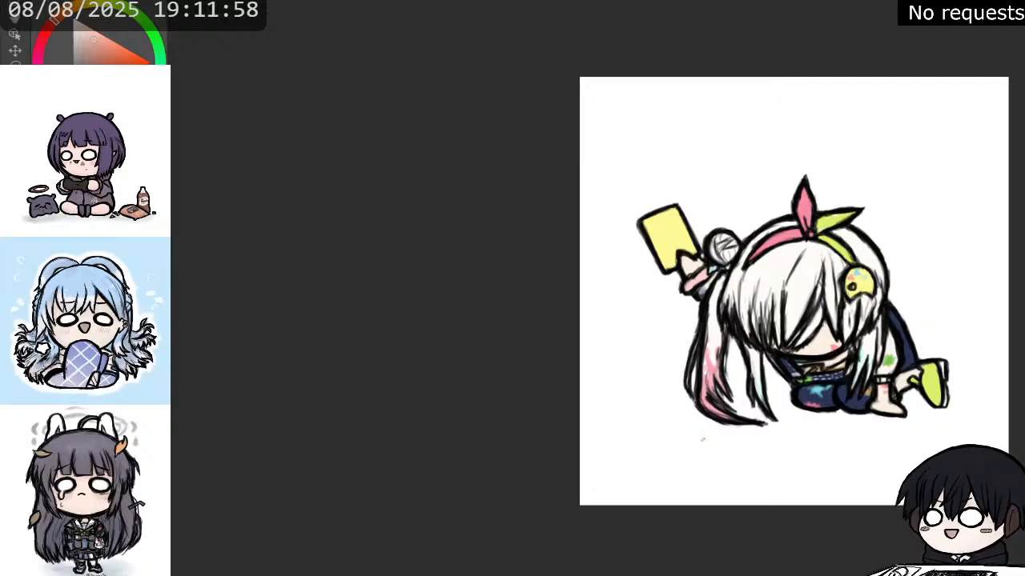
pyautogui.scroll(-2, 888, 266)
pyautogui.scroll(3, 923, 262)
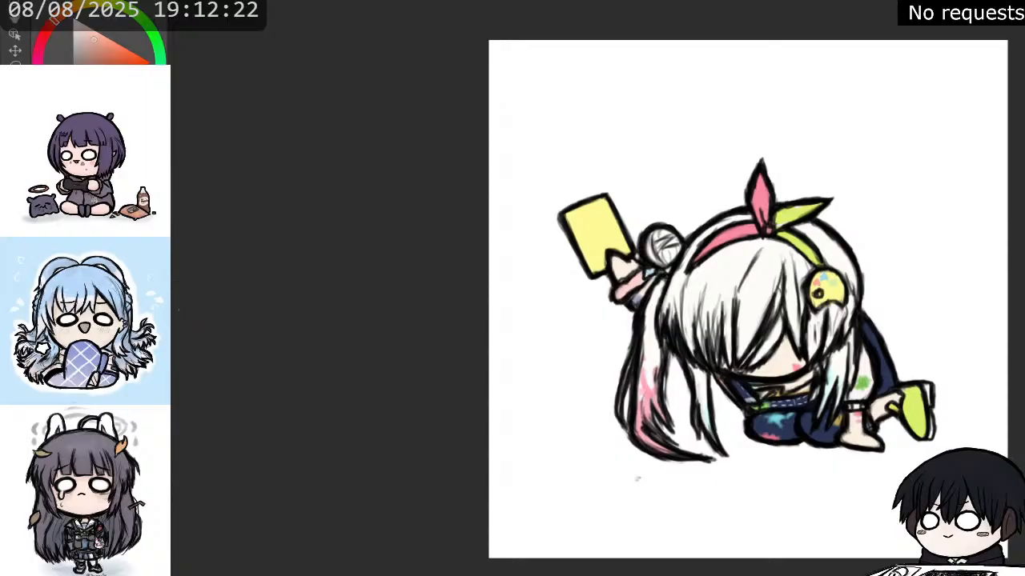
pyautogui.moveTo(701, 313)
pyautogui.mouseDown()
pyautogui.moveTo(702, 344)
pyautogui.moveTo(722, 354)
pyautogui.mouseUp()
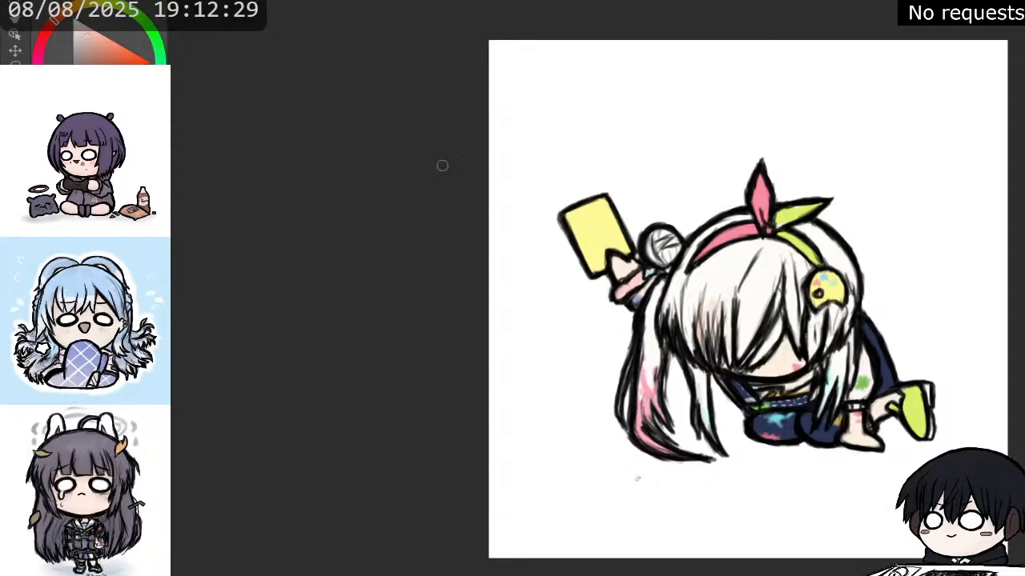
pyautogui.moveTo(760, 299); pyautogui.dragTo(745, 352)
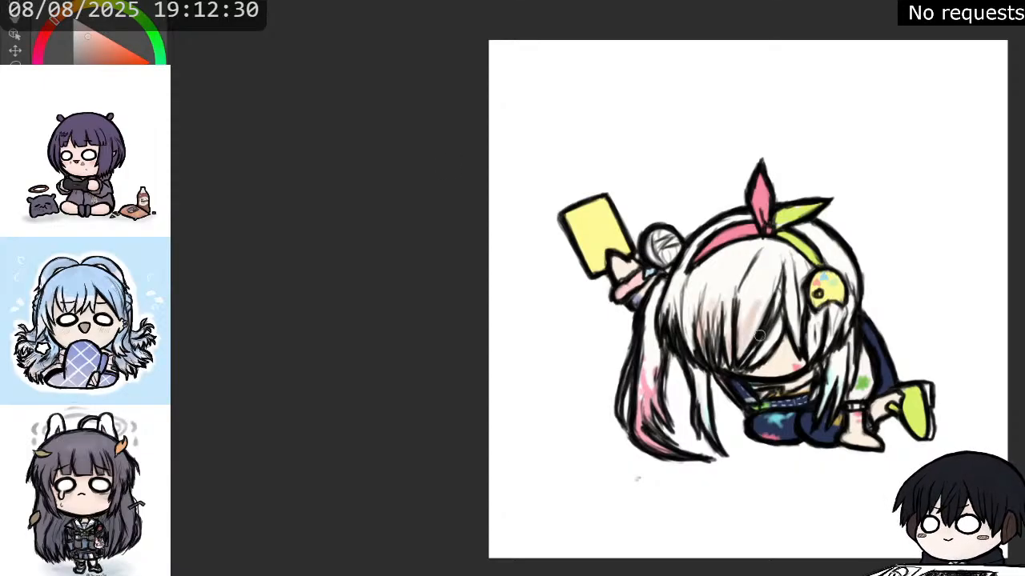
pyautogui.moveTo(784, 317)
pyautogui.mouseDown()
pyautogui.moveTo(760, 362)
pyautogui.moveTo(782, 342)
pyautogui.moveTo(773, 364)
pyautogui.moveTo(789, 354)
pyautogui.mouseUp()
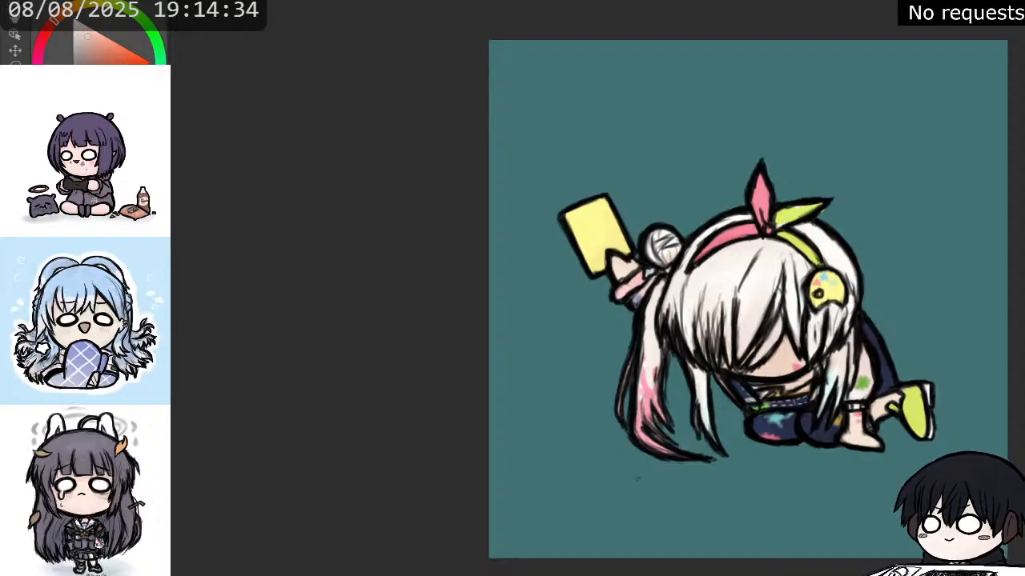
# Shade the yellow phone with a darker diagonal band running down to the fingers.
pyautogui.click(131, 49)
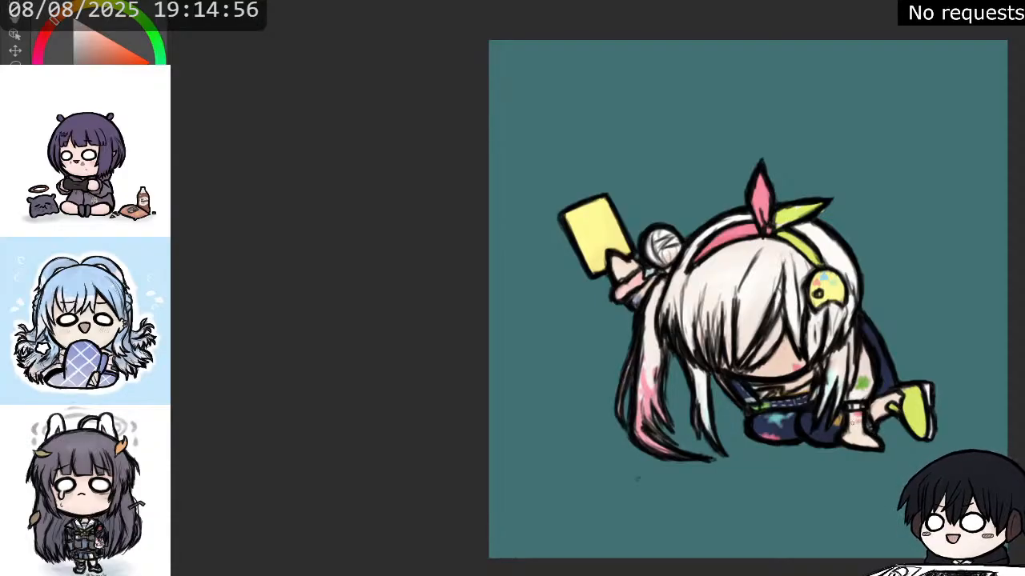
pyautogui.moveTo(929, 155); pyautogui.dragTo(855, 132)
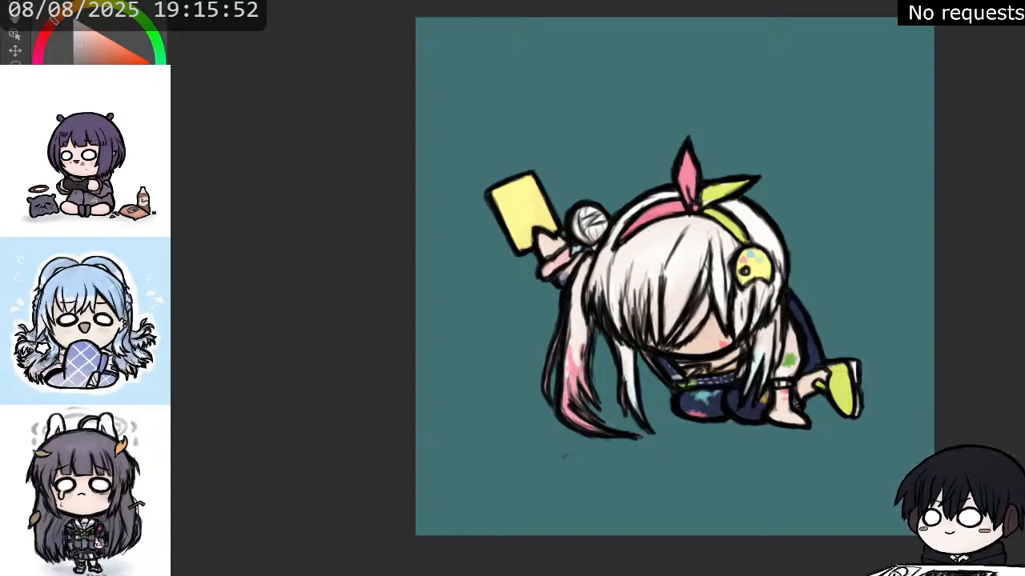
pyautogui.moveTo(524, 183); pyautogui.dragTo(541, 224)
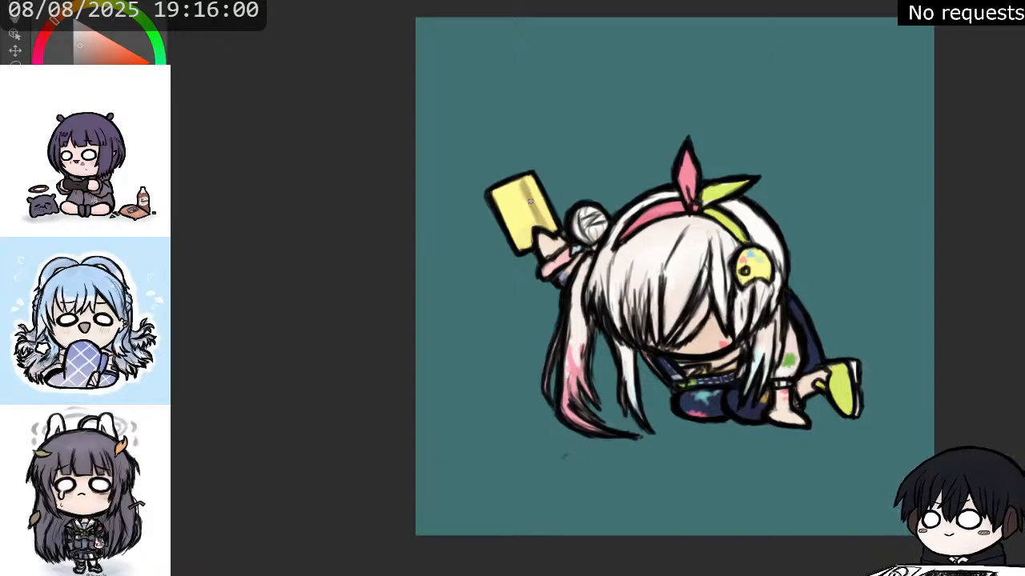
pyautogui.moveTo(82, 42); pyautogui.dragTo(85, 49)
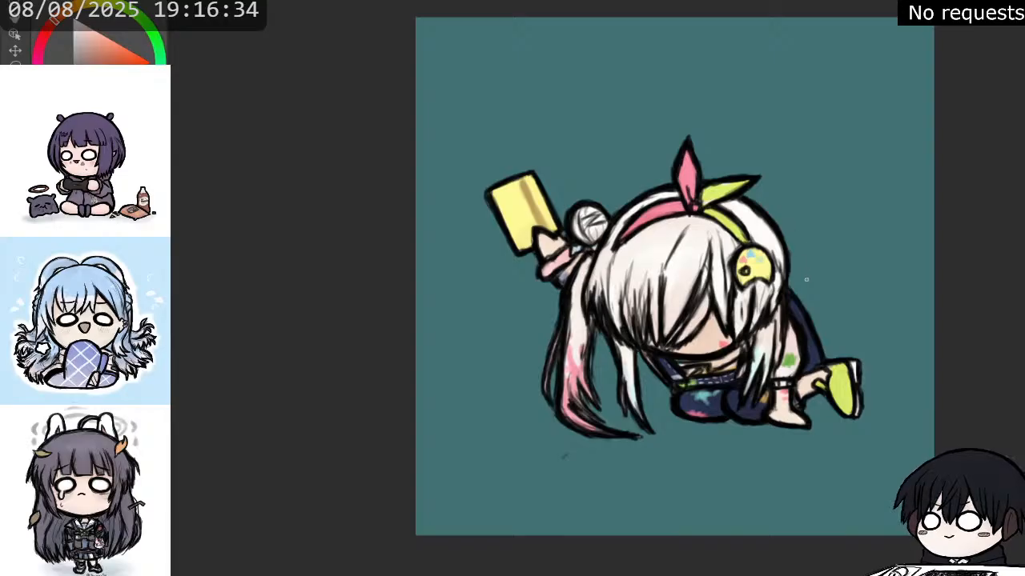
# Draw small dark tremble squiggles beside the ponytail, knee, shoe and head, and redo the one behind the back.
pyautogui.moveTo(815, 277); pyautogui.dragTo(817, 291)
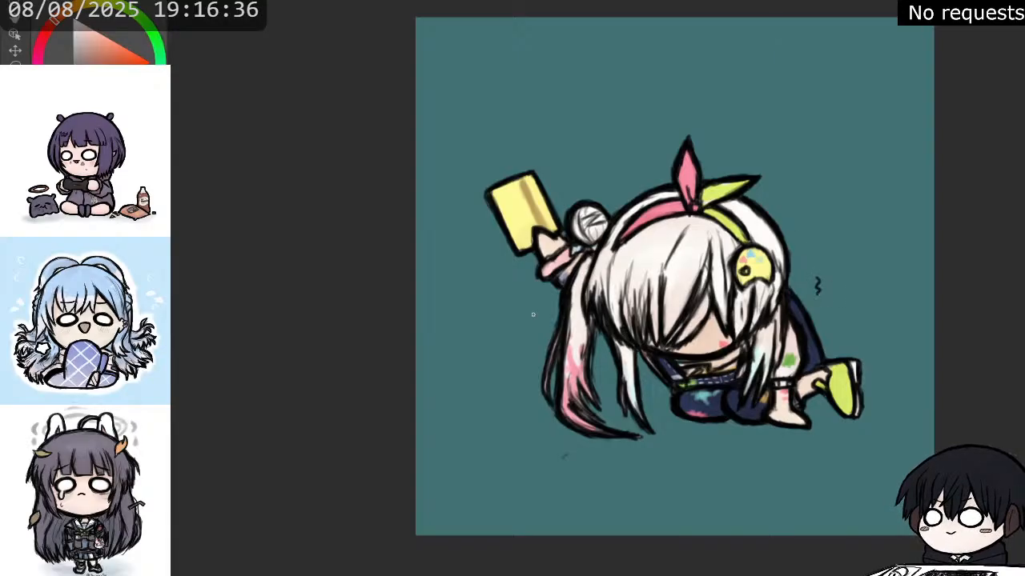
pyautogui.moveTo(545, 299); pyautogui.dragTo(541, 323)
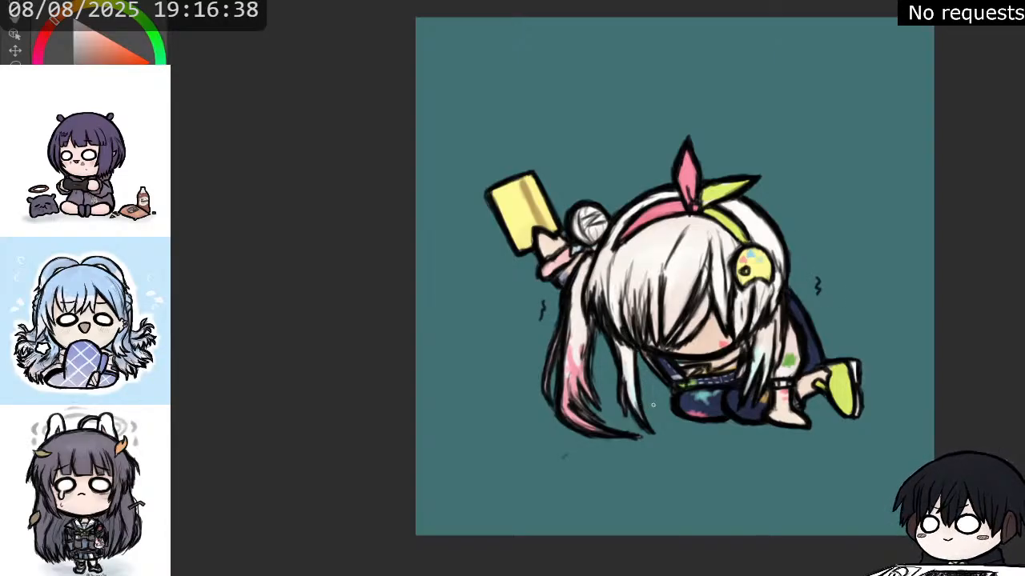
pyautogui.moveTo(654, 389); pyautogui.dragTo(658, 399)
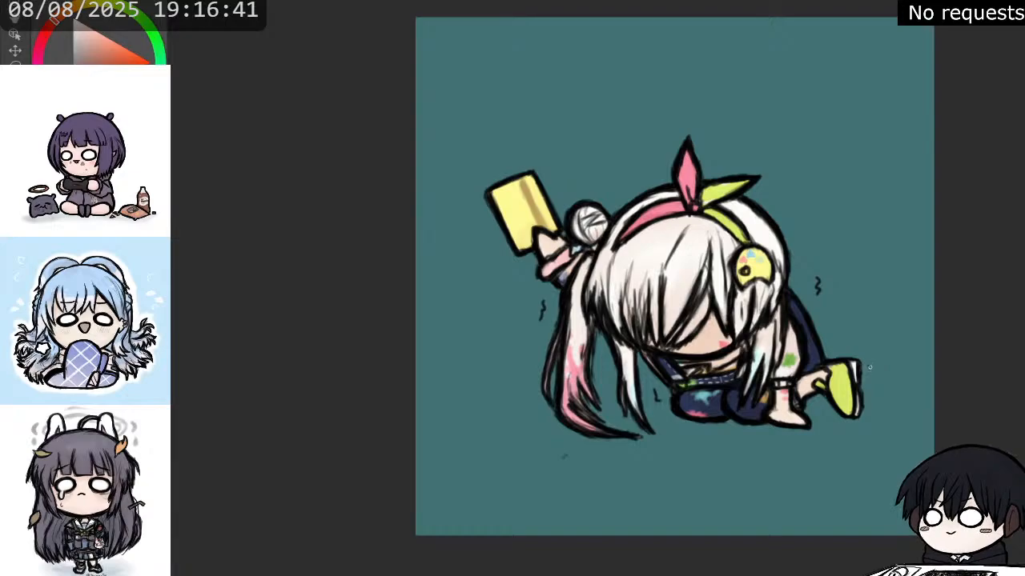
pyautogui.moveTo(869, 366); pyautogui.dragTo(876, 379)
pyautogui.moveTo(618, 189); pyautogui.dragTo(648, 184)
pyautogui.moveTo(772, 200); pyautogui.dragTo(779, 213)
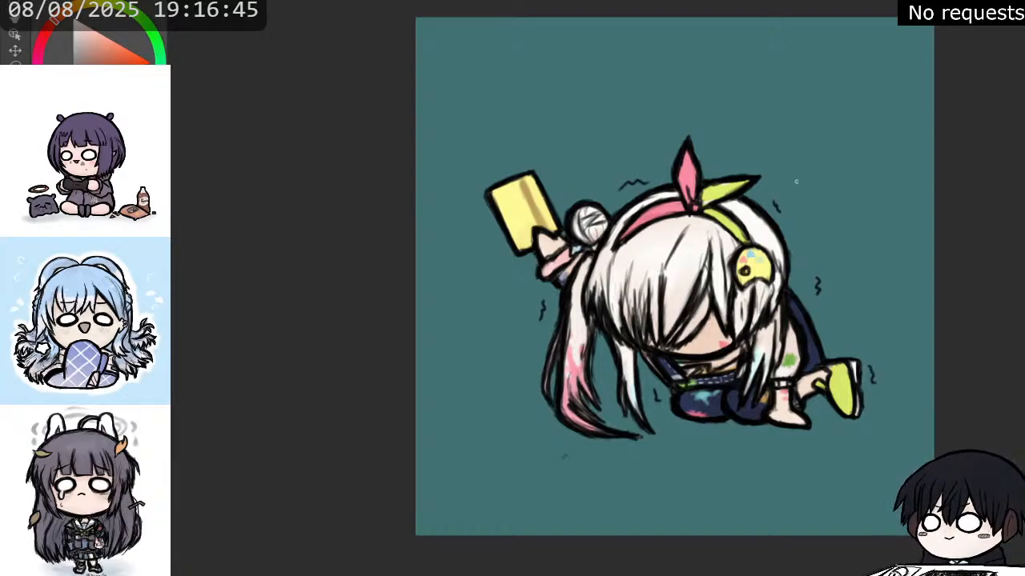
pyautogui.hotkey('ctrl', 'z')
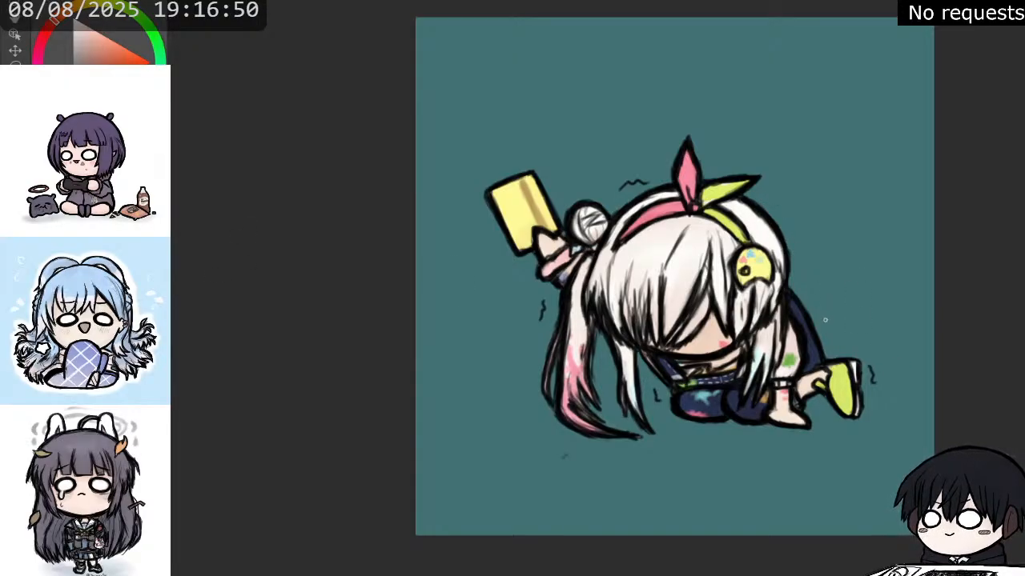
pyautogui.moveTo(822, 301); pyautogui.dragTo(828, 317)
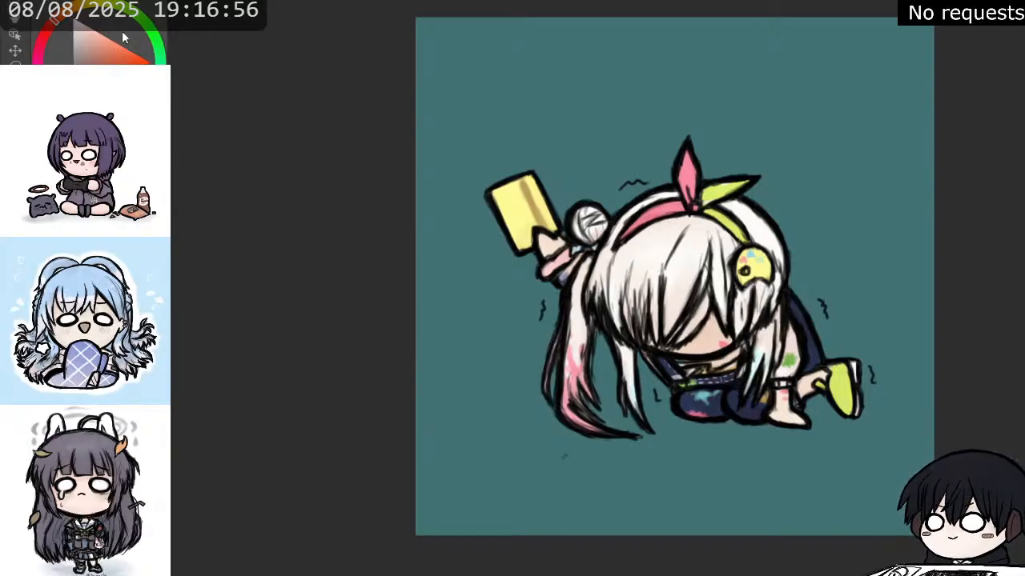
# Decorate the headband ribbon with dark navy stripes on the lime half and pale dots on the pink half.
pyautogui.click(96, 10)
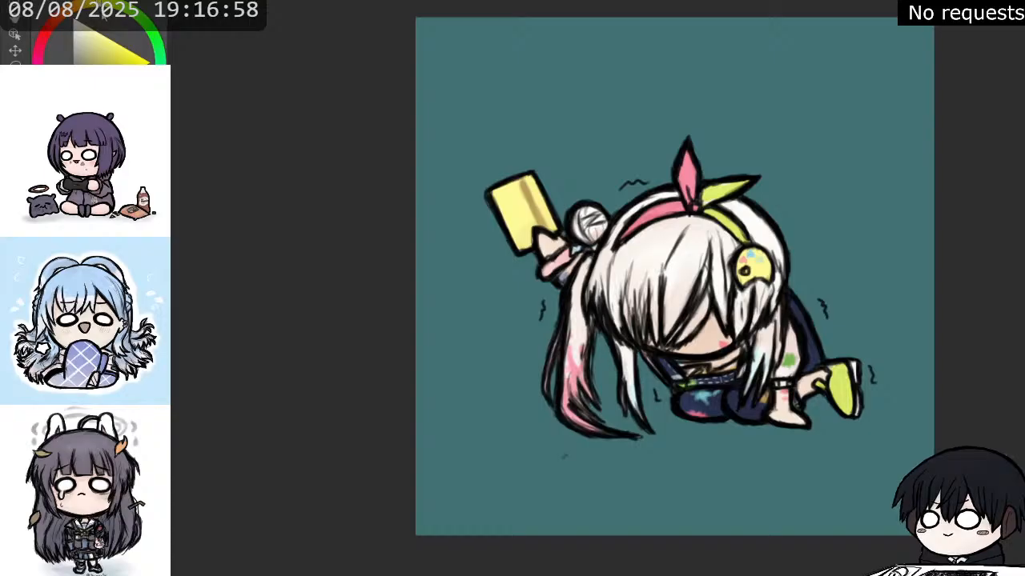
pyautogui.click(121, 51)
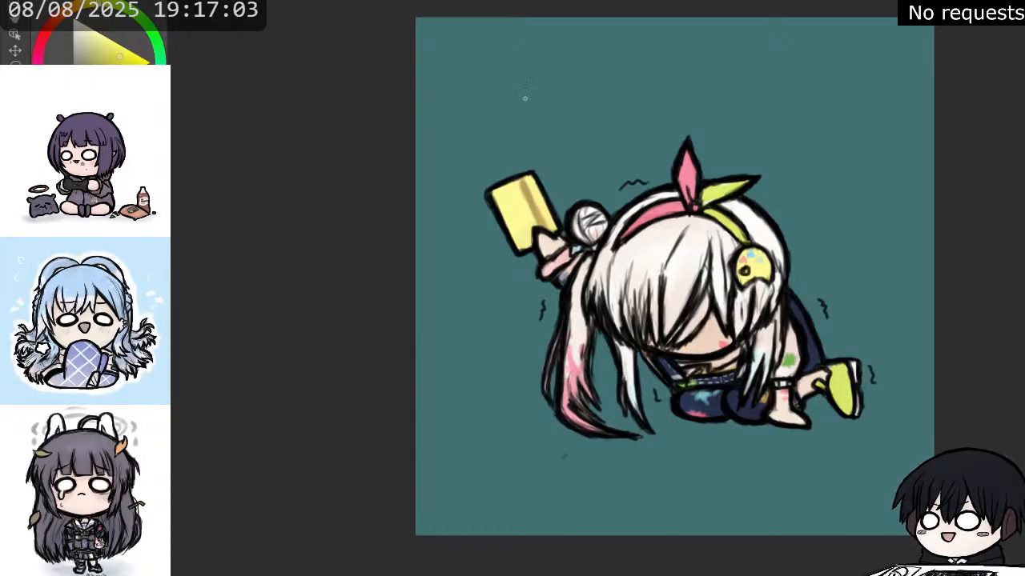
pyautogui.keyDown('alt'); pyautogui.click(726, 191); pyautogui.keyUp('alt')
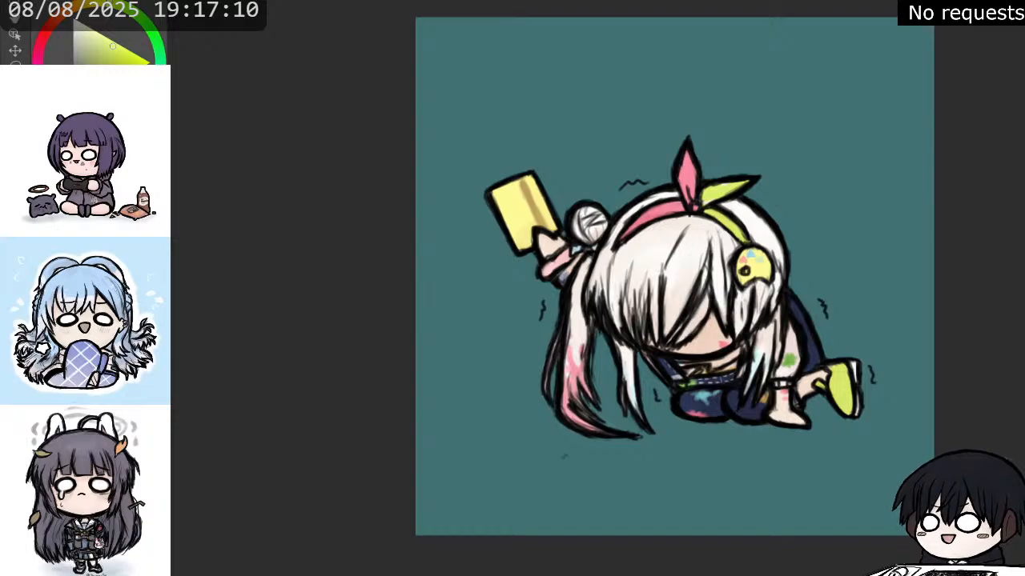
pyautogui.press('x')
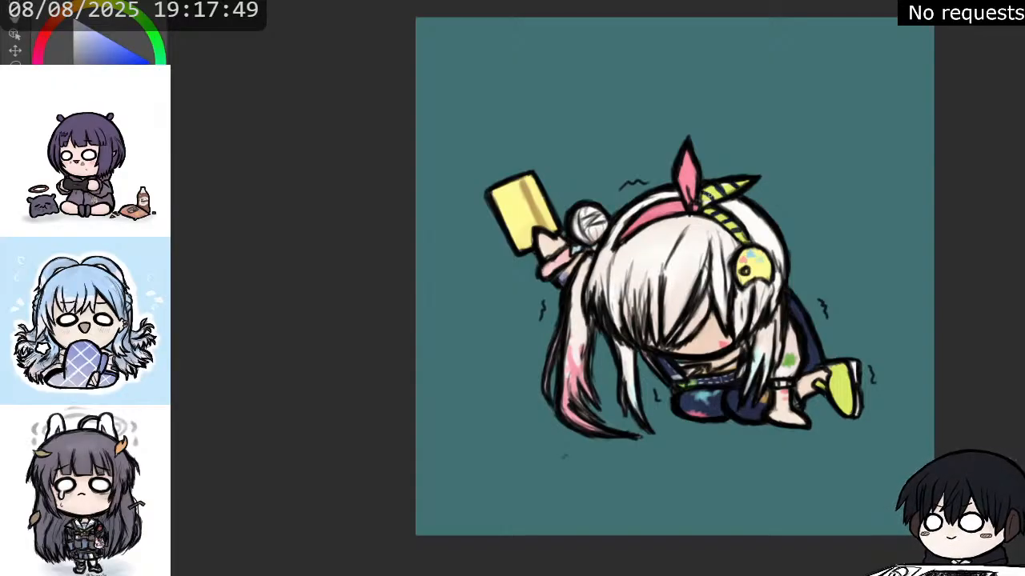
pyautogui.keyDown('alt'); pyautogui.click(693, 200); pyautogui.keyUp('alt')
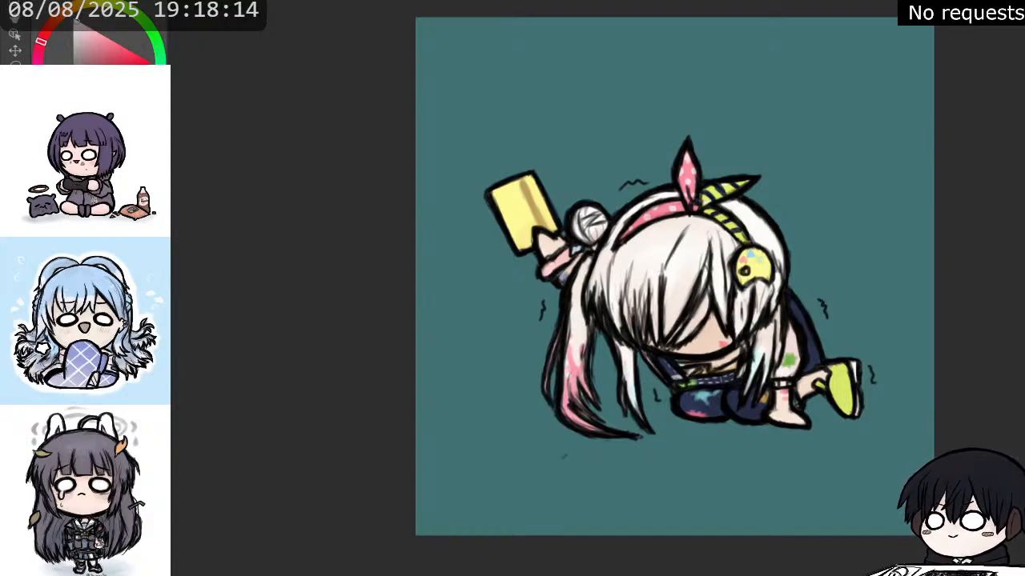
# Repaint the long ponytail's lower strands in white with pale blue and lilac tints, keeping a soft pink patch midway.
pyautogui.press('x')
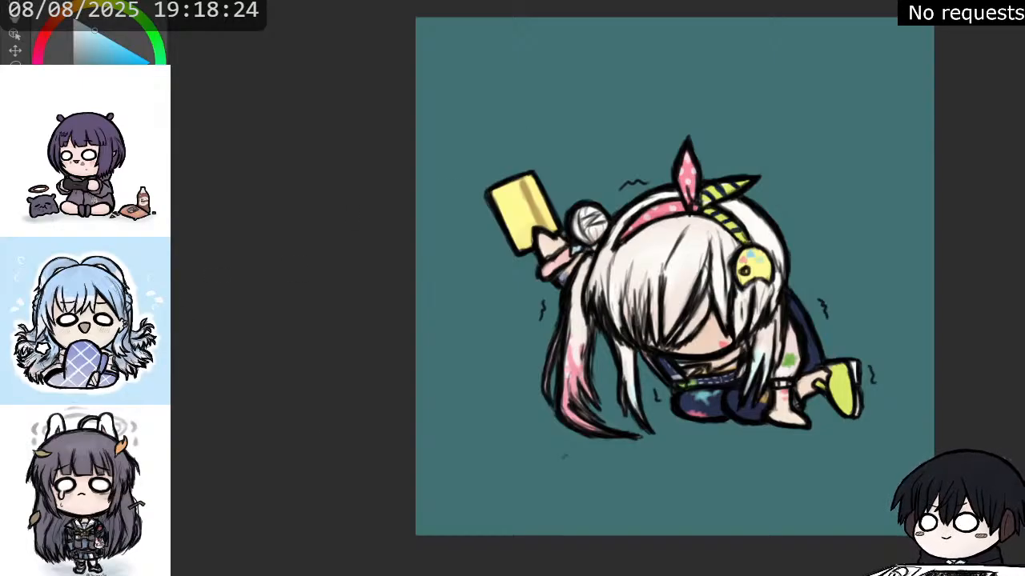
pyautogui.keyDown('alt'); pyautogui.click(573, 401); pyautogui.keyUp('alt')
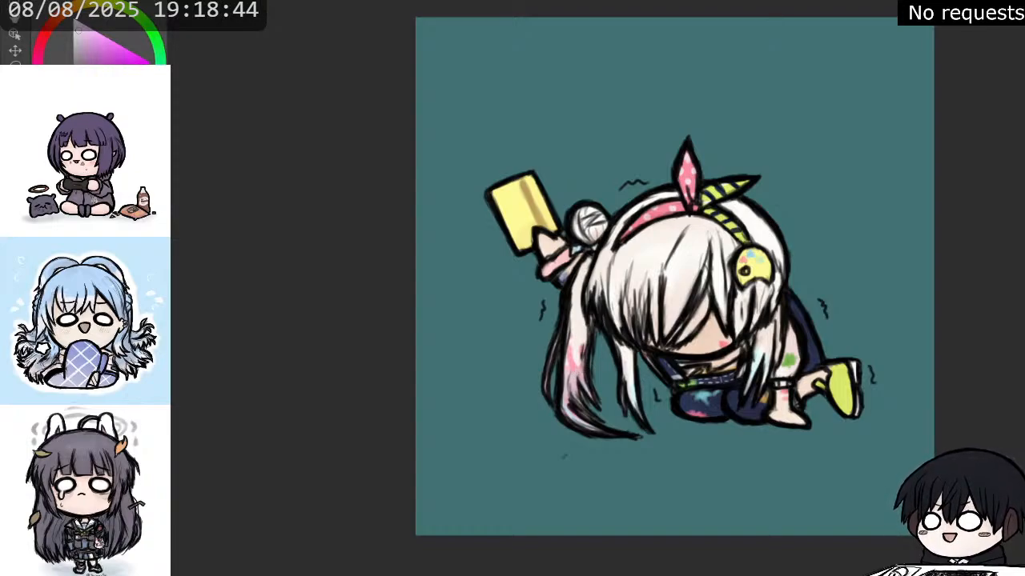
pyautogui.keyDown('ctrl'); pyautogui.click(628, 370); pyautogui.keyUp('ctrl')
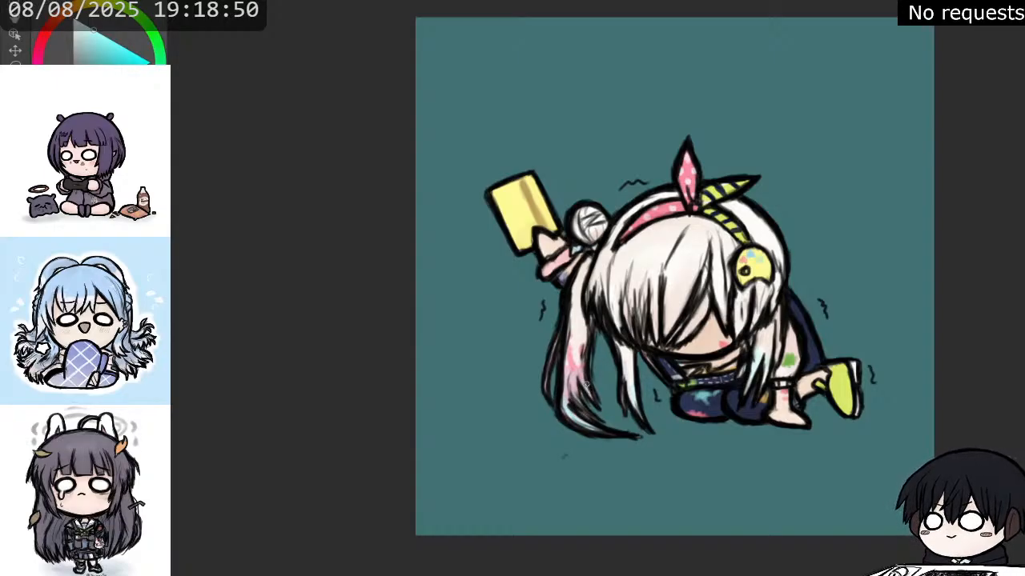
pyautogui.keyDown('ctrl'); pyautogui.click(616, 349); pyautogui.keyUp('ctrl')
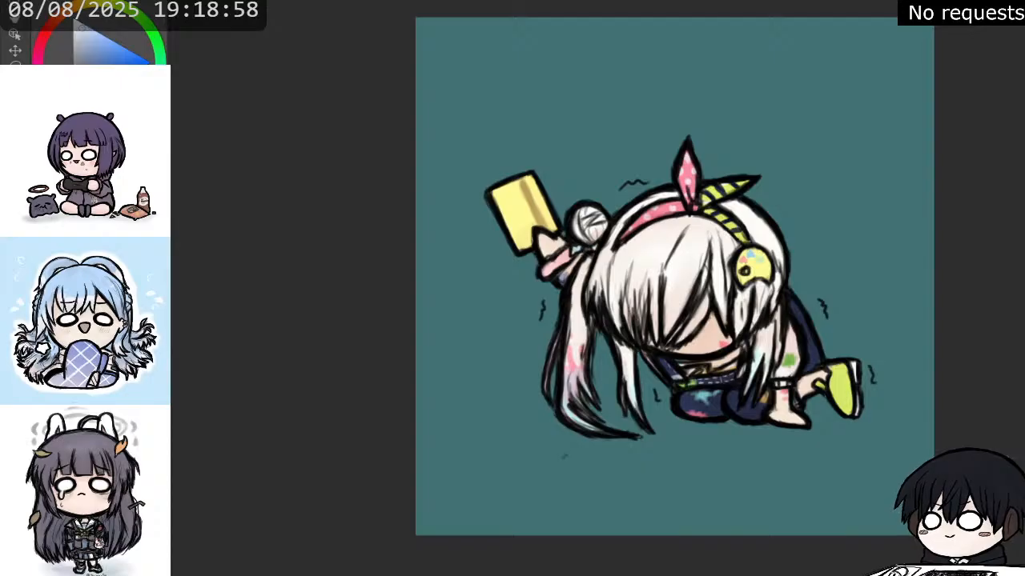
pyautogui.keyDown('alt'); pyautogui.click(572, 358); pyautogui.keyUp('alt')
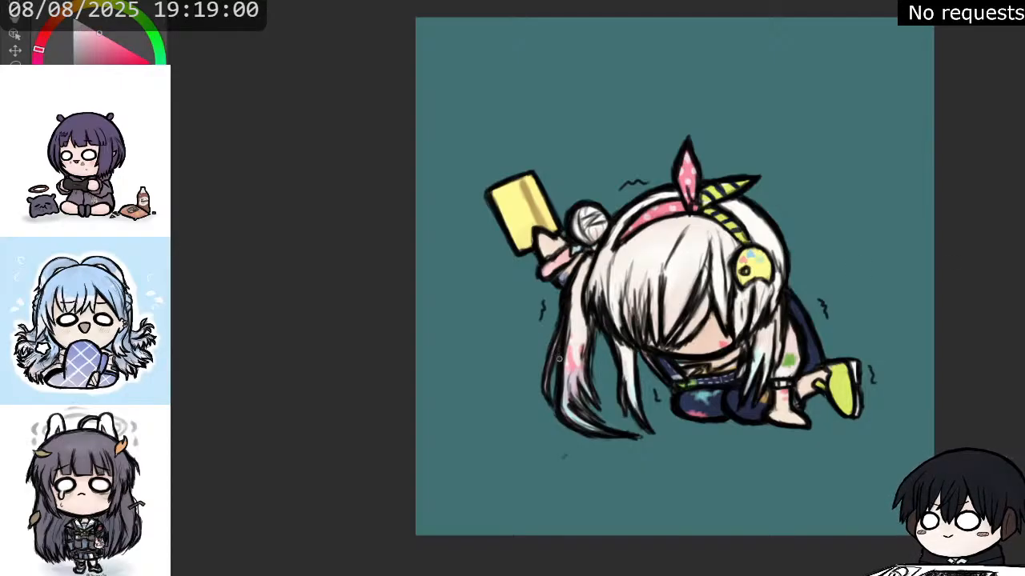
pyautogui.moveTo(564, 367); pyautogui.dragTo(579, 355)
# Redraw the small dark tremble squiggle beside the long ponytail slightly lower and clean it up.
pyautogui.moveTo(538, 361); pyautogui.dragTo(536, 378)
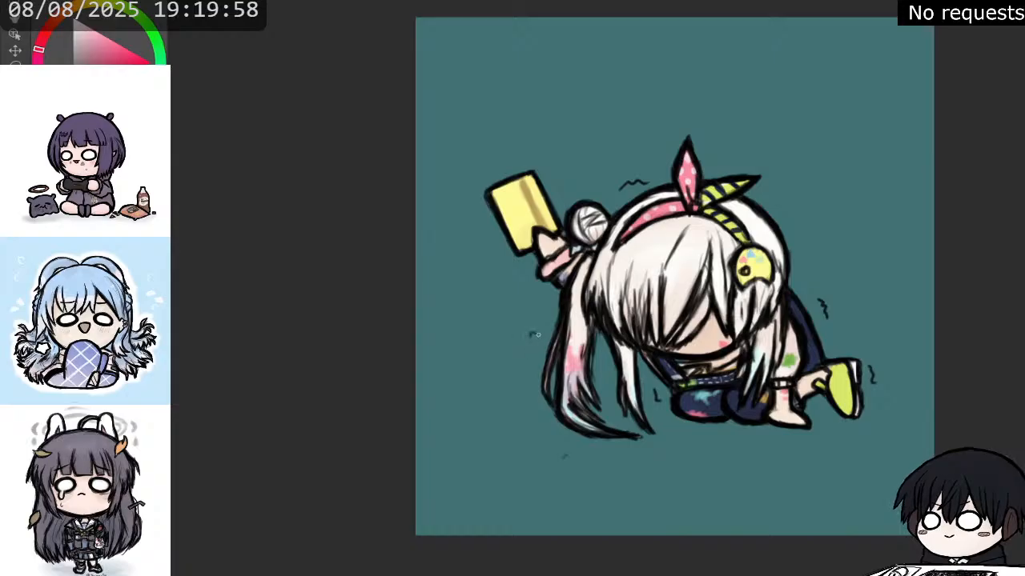
pyautogui.moveTo(534, 335)
pyautogui.mouseDown()
pyautogui.moveTo(554, 322)
pyautogui.moveTo(528, 341)
pyautogui.moveTo(545, 321)
pyautogui.mouseUp()
pyautogui.press('e')
pyautogui.press('b')
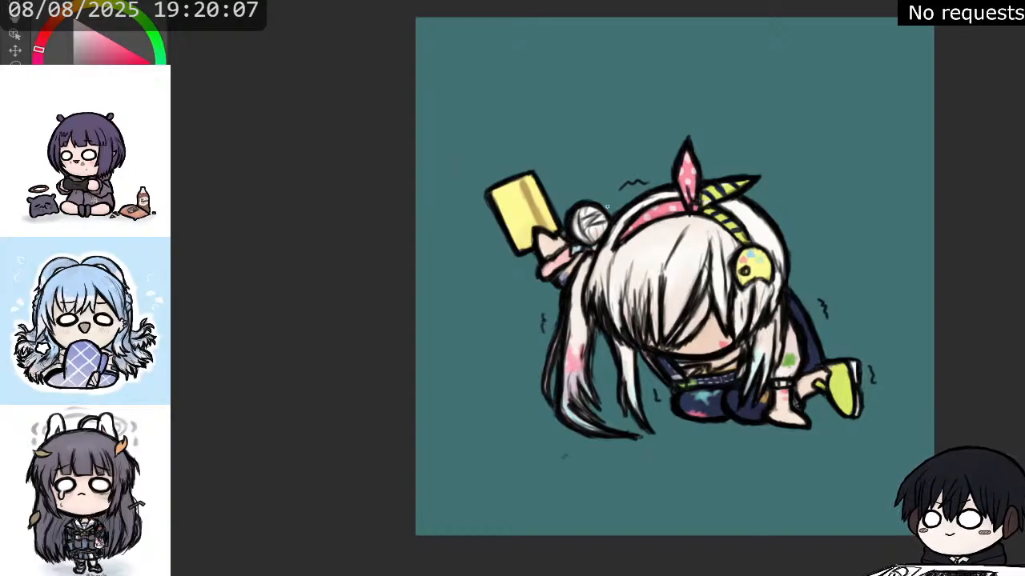
# Pick the phone's pale yellow and paint four small four-pointed sparkles around the raised phone.
pyautogui.keyDown('alt'); pyautogui.click(514, 189); pyautogui.keyUp('alt')
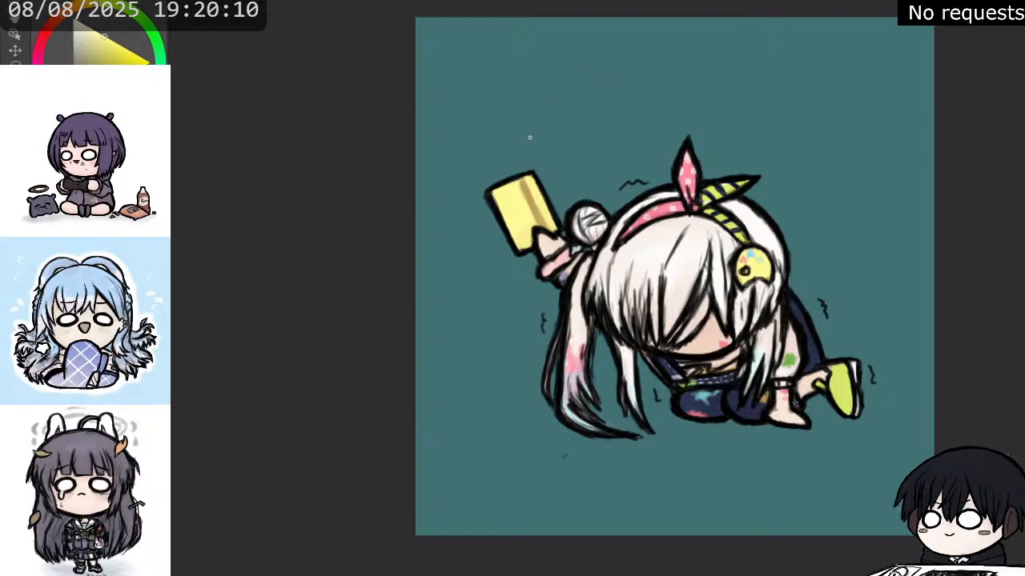
pyautogui.moveTo(538, 155); pyautogui.dragTo(549, 148)
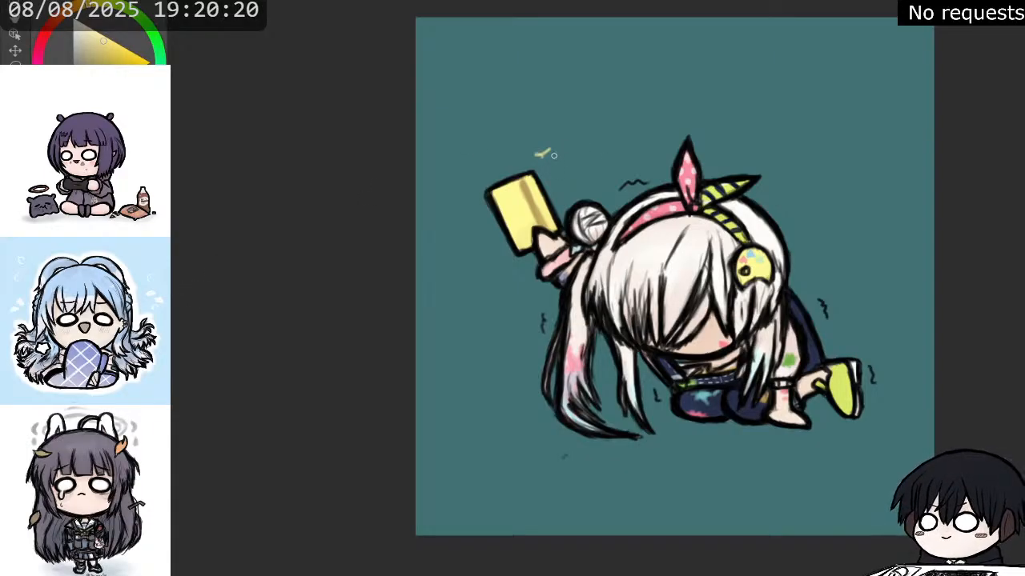
pyautogui.moveTo(537, 155)
pyautogui.mouseDown()
pyautogui.moveTo(558, 149)
pyautogui.moveTo(538, 156)
pyautogui.moveTo(544, 163)
pyautogui.moveTo(549, 149)
pyautogui.mouseUp()
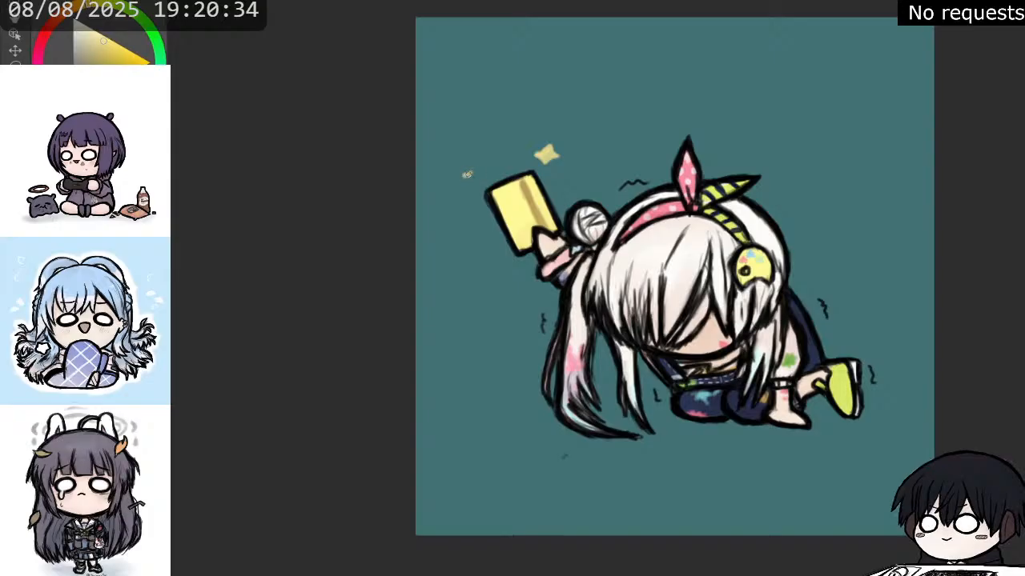
pyautogui.moveTo(467, 175)
pyautogui.mouseDown()
pyautogui.moveTo(475, 171)
pyautogui.moveTo(468, 177)
pyautogui.mouseUp()
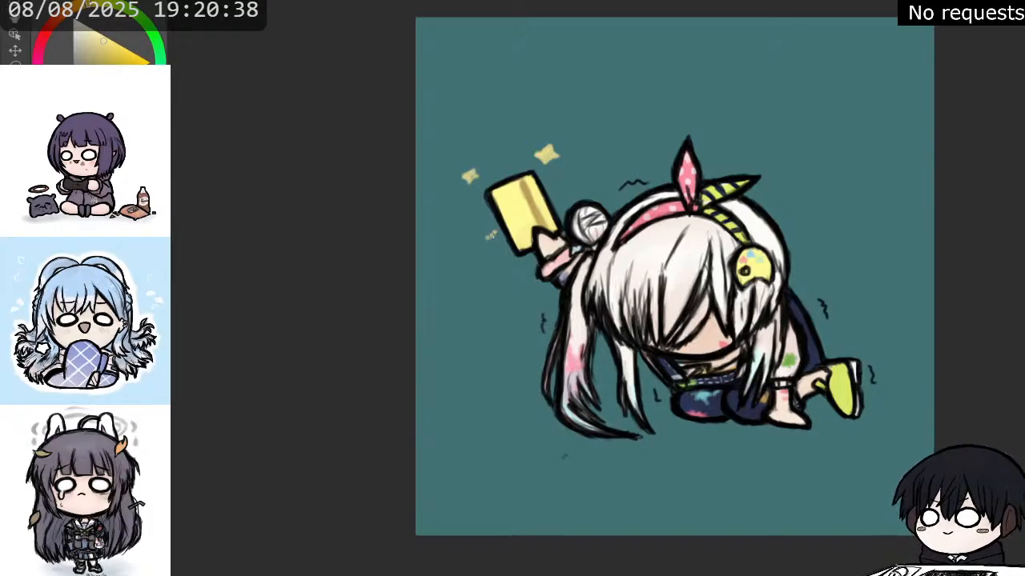
pyautogui.moveTo(490, 235)
pyautogui.mouseDown()
pyautogui.moveTo(490, 249)
pyautogui.moveTo(493, 228)
pyautogui.moveTo(502, 239)
pyautogui.moveTo(489, 247)
pyautogui.moveTo(497, 243)
pyautogui.mouseUp()
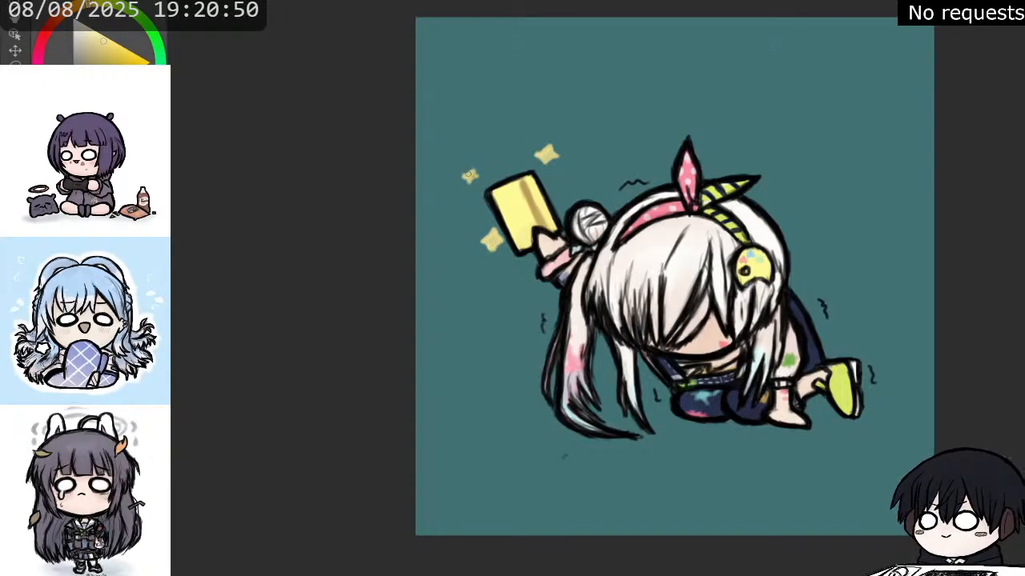
pyautogui.moveTo(469, 175); pyautogui.dragTo(474, 175)
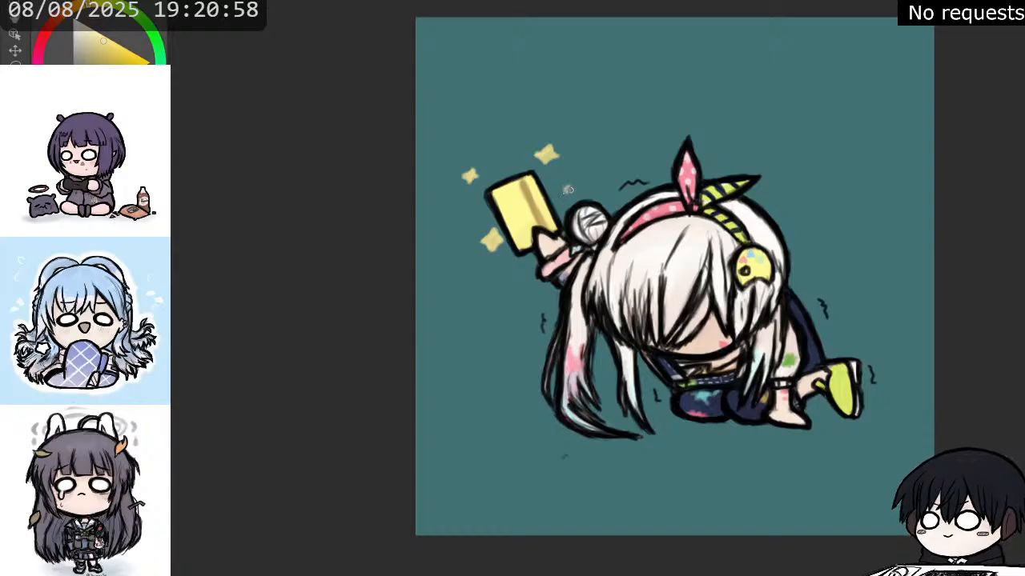
pyautogui.moveTo(568, 190); pyautogui.dragTo(570, 191)
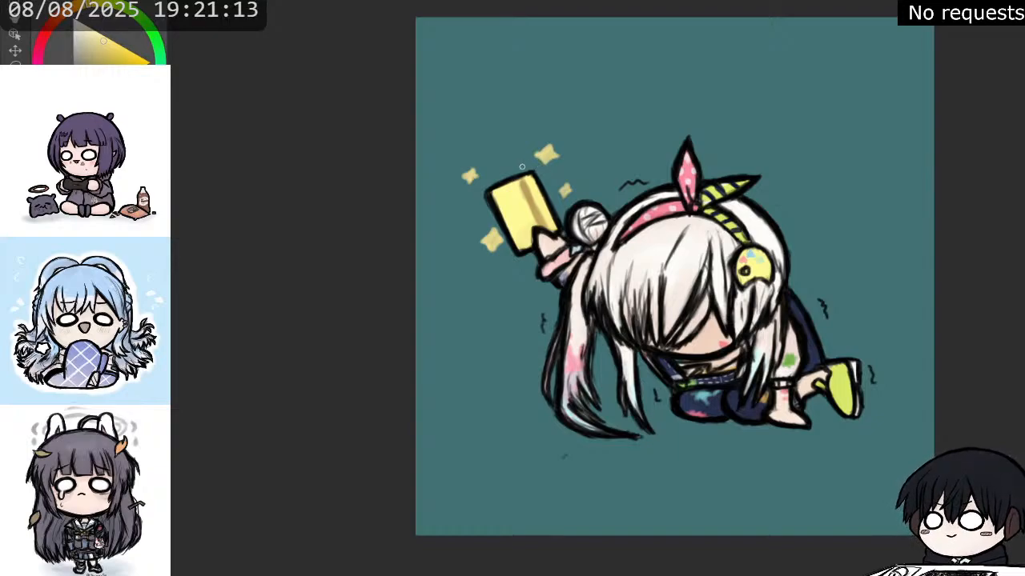
pyautogui.scroll(1, 473, 190)
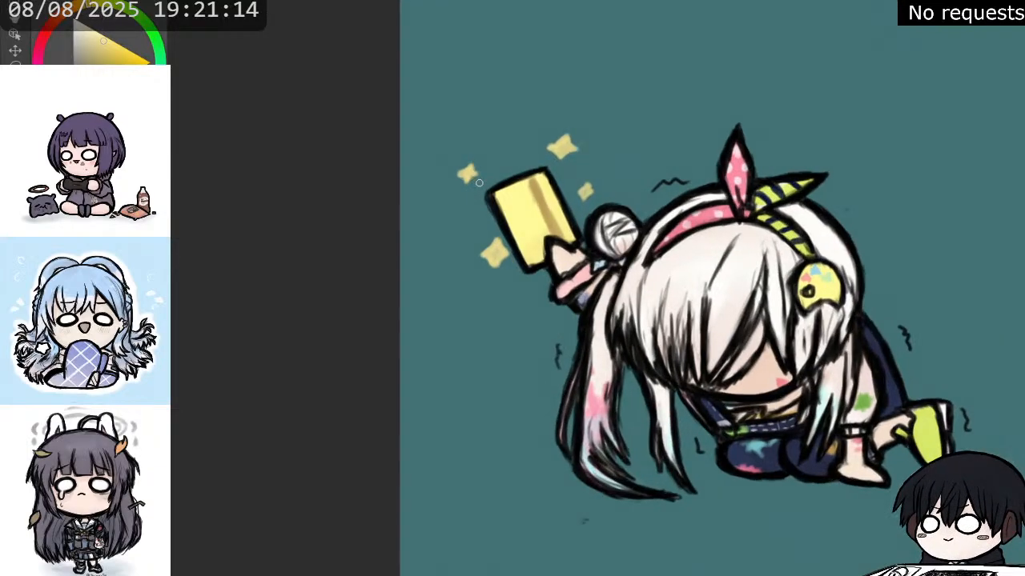
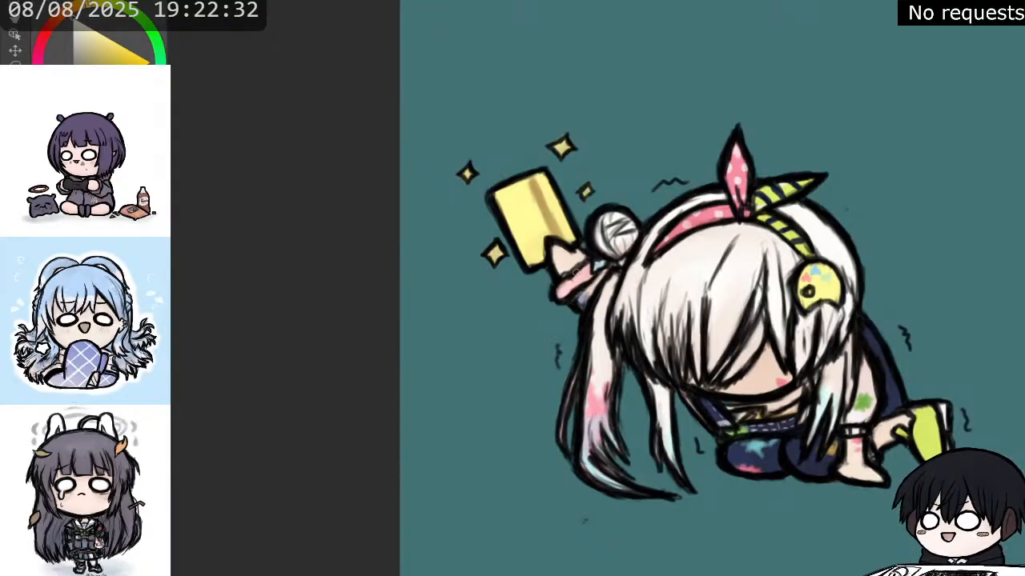
# Outline the dark tremble squiggles around the character with crisp white strokes.
pyautogui.moveTo(558, 346); pyautogui.dragTo(559, 359)
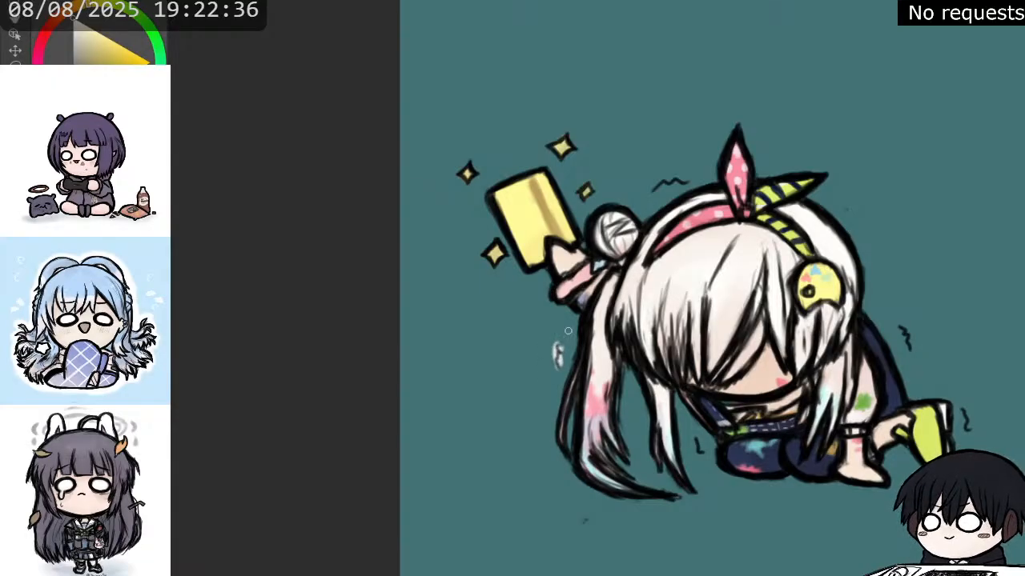
pyautogui.moveTo(650, 187); pyautogui.dragTo(693, 187)
pyautogui.moveTo(902, 330); pyautogui.dragTo(909, 348)
pyautogui.moveTo(696, 454); pyautogui.dragTo(703, 445)
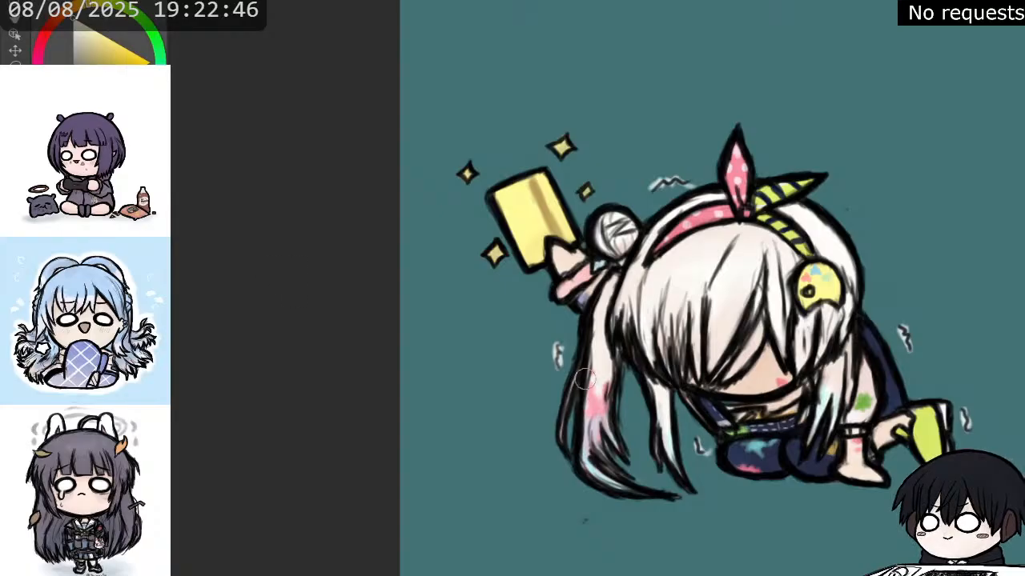
# Repaint the white around the tremble squiggles as a soft, blurred glow.
pyautogui.moveTo(556, 360); pyautogui.dragTo(566, 345)
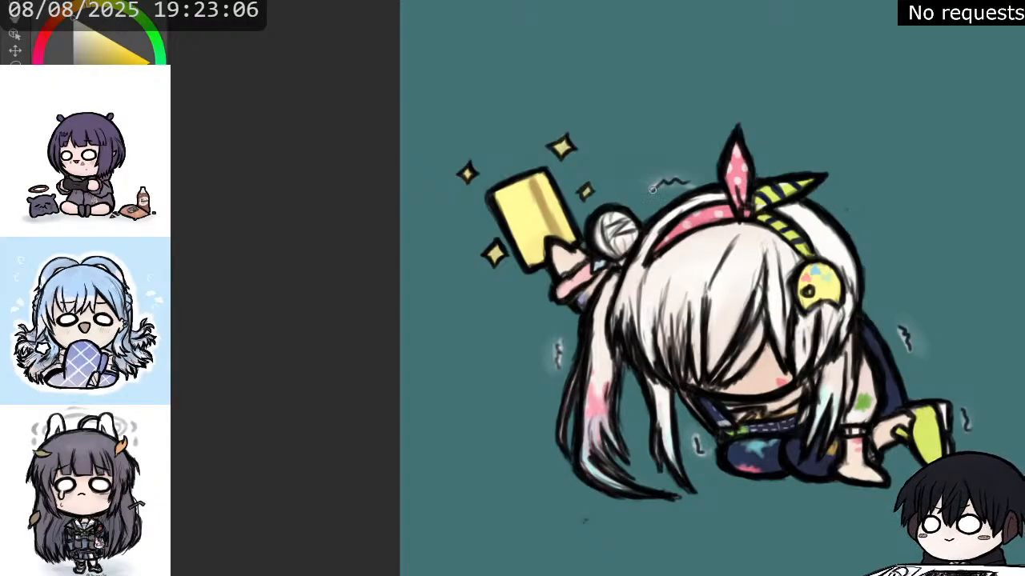
pyautogui.moveTo(652, 190); pyautogui.dragTo(694, 185)
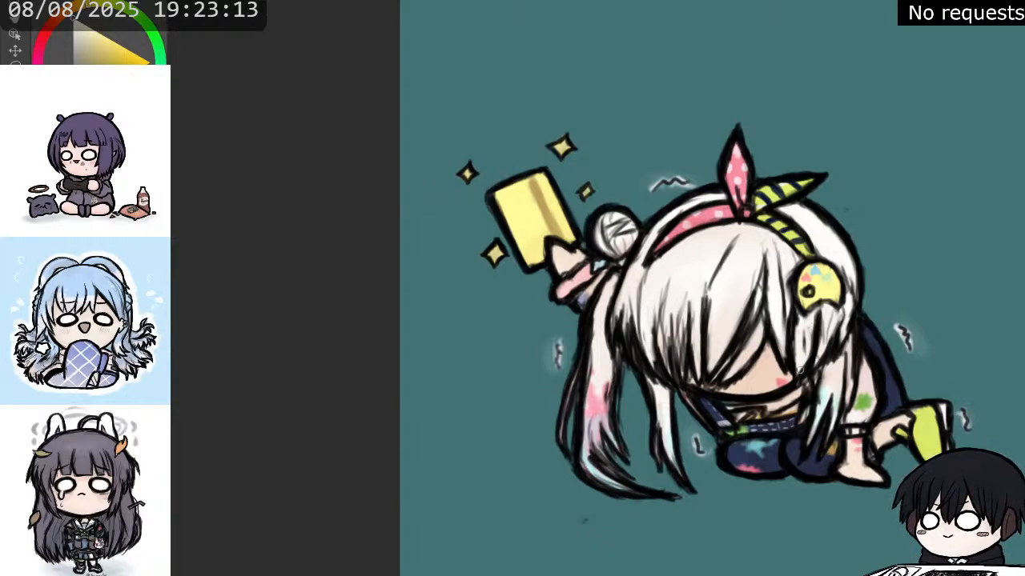
pyautogui.scroll(-2, 638, 305)
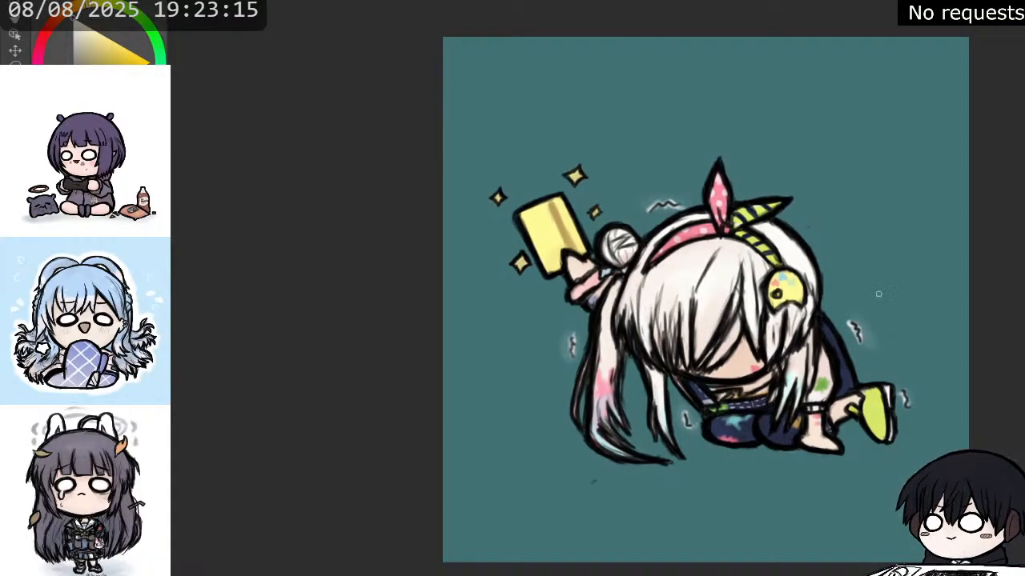
# Shade the face under the bangs in a light orange-tan and hide the teal background to leave white.
pyautogui.scroll(1, 916, 293)
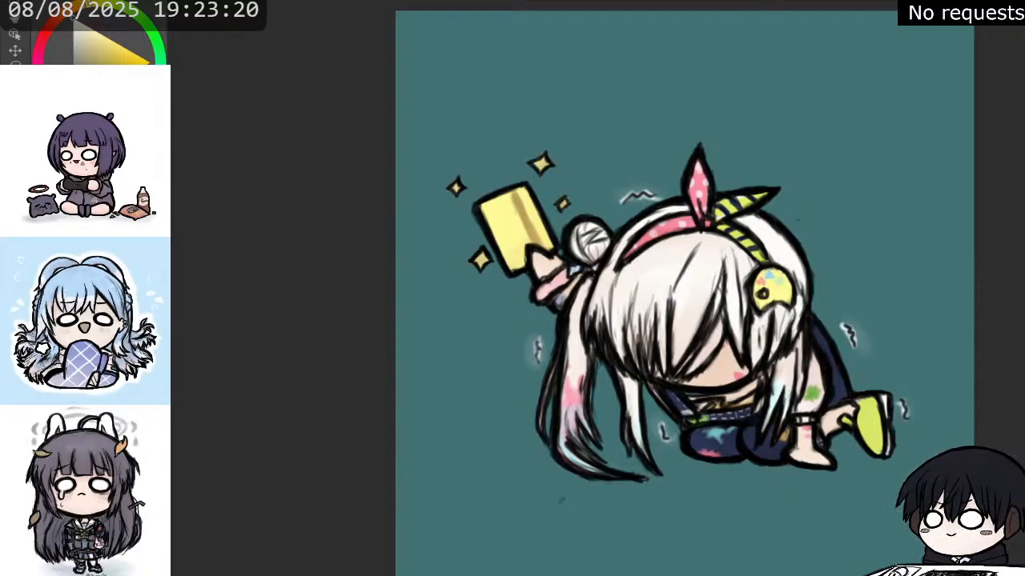
pyautogui.click(67, 18)
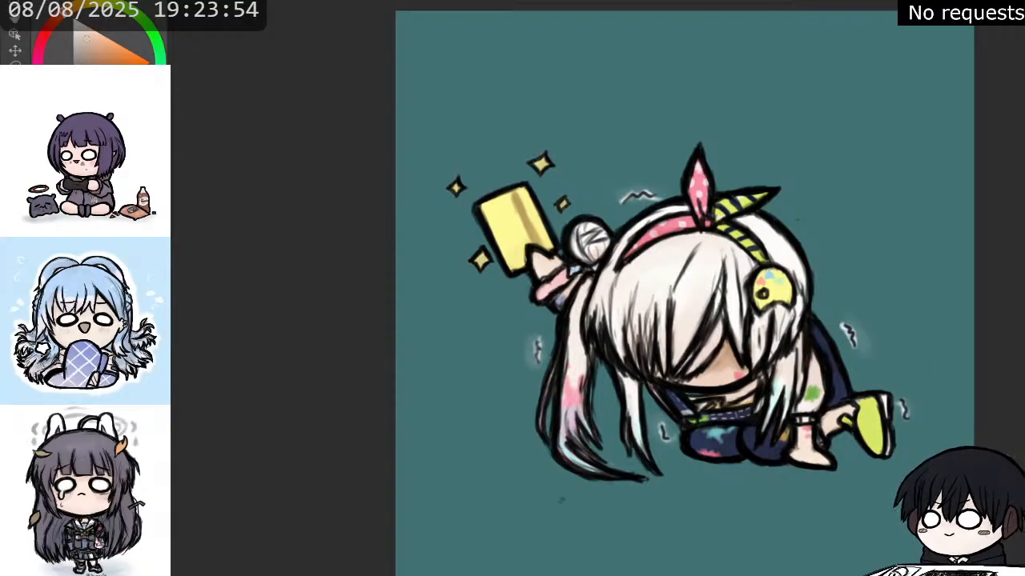
pyautogui.hotkey('ctrl', 'z')
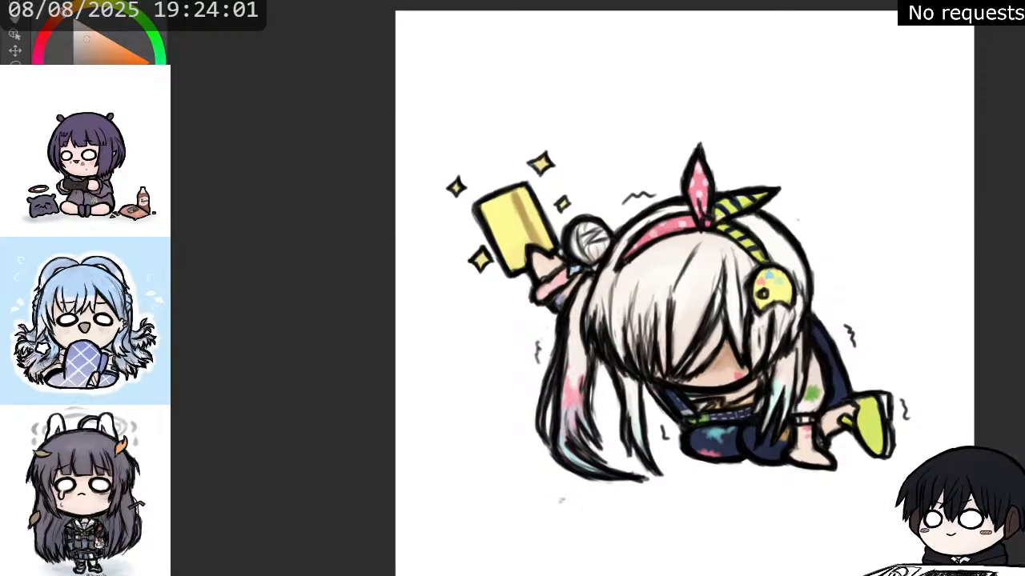
# Paint a soft greyish-cyan ground shadow beneath the character, spreading from the long ponytail's tips past the shoe.
pyautogui.moveTo(129, 116); pyautogui.dragTo(148, 100)
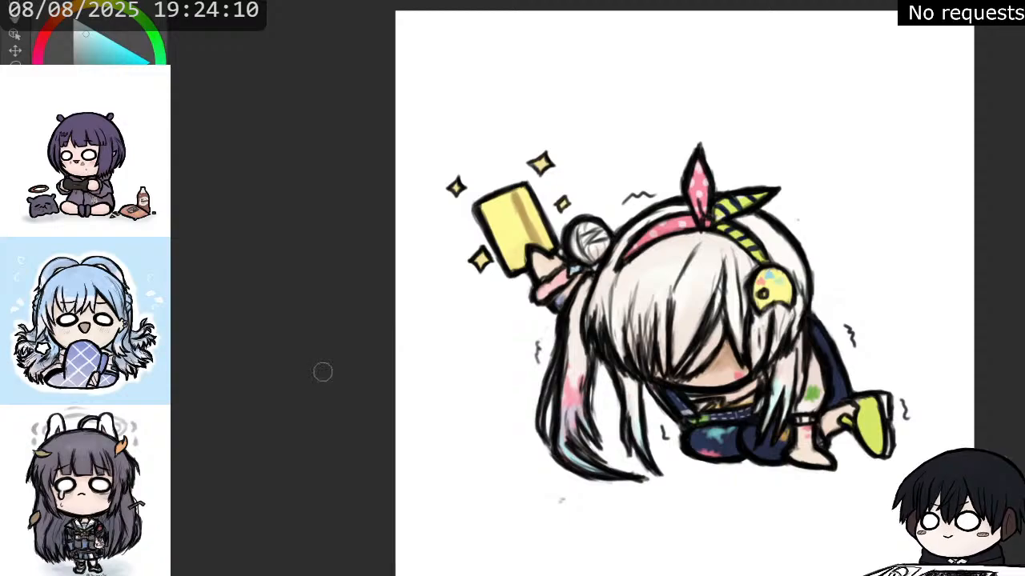
pyautogui.moveTo(688, 458)
pyautogui.mouseDown()
pyautogui.moveTo(765, 480)
pyautogui.moveTo(858, 478)
pyautogui.mouseUp()
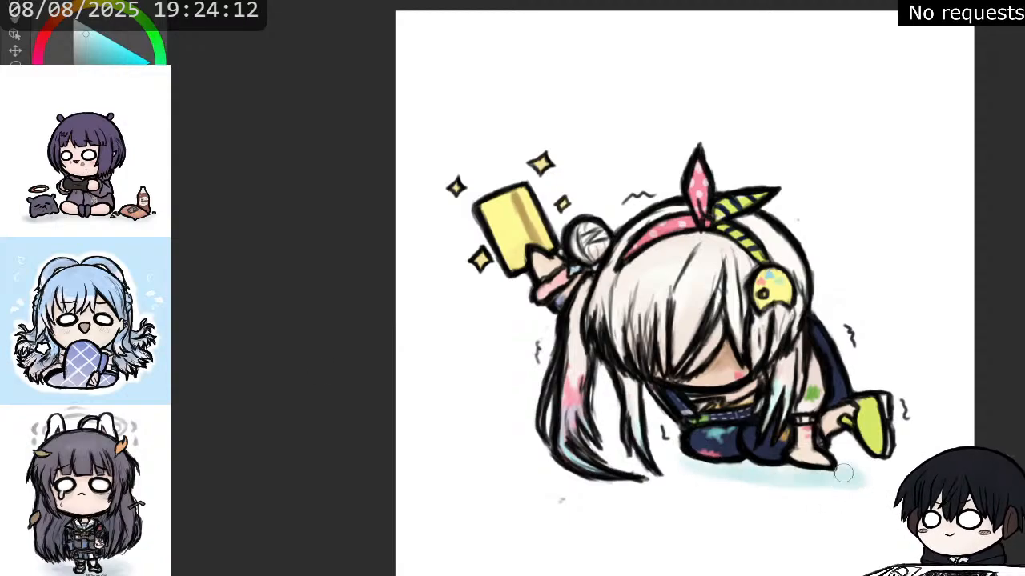
pyautogui.click(81, 53)
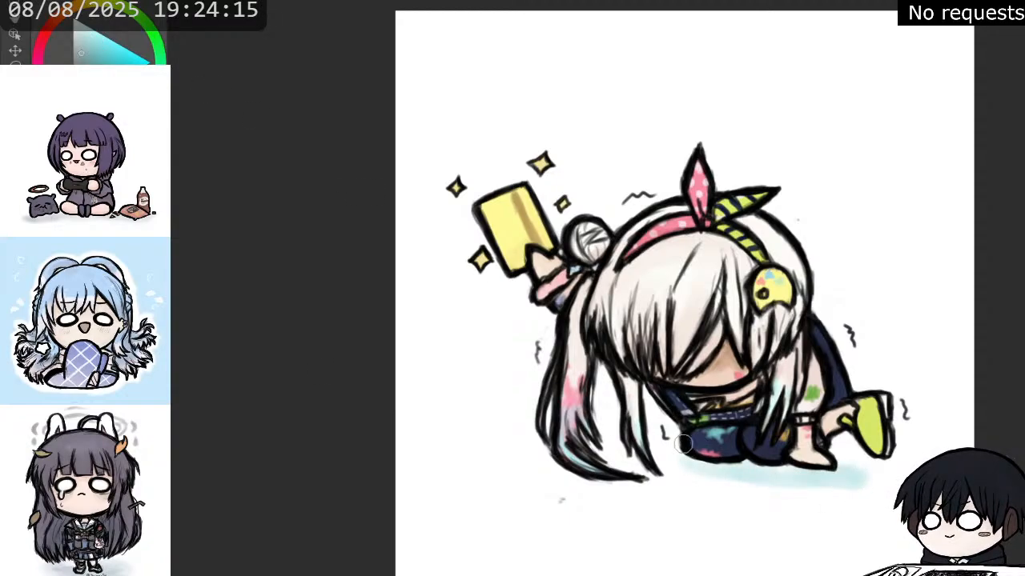
pyautogui.moveTo(682, 449)
pyautogui.mouseDown()
pyautogui.moveTo(676, 478)
pyautogui.moveTo(778, 480)
pyautogui.moveTo(839, 456)
pyautogui.moveTo(874, 460)
pyautogui.mouseUp()
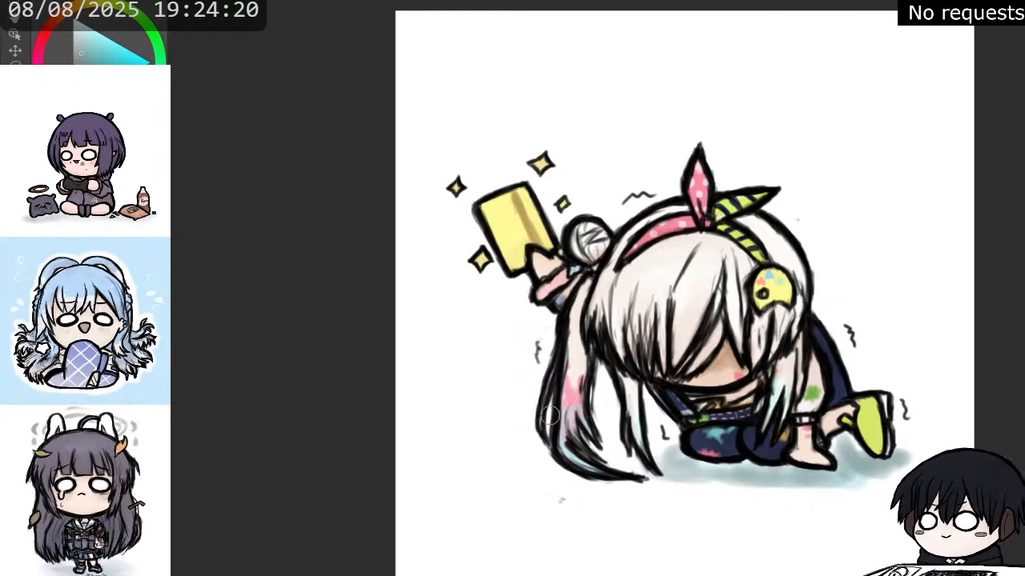
pyautogui.moveTo(620, 455)
pyautogui.mouseDown()
pyautogui.moveTo(649, 453)
pyautogui.moveTo(538, 452)
pyautogui.moveTo(664, 474)
pyautogui.moveTo(689, 443)
pyautogui.moveTo(761, 468)
pyautogui.moveTo(655, 464)
pyautogui.moveTo(758, 493)
pyautogui.moveTo(731, 470)
pyautogui.moveTo(848, 455)
pyautogui.moveTo(929, 460)
pyautogui.mouseUp()
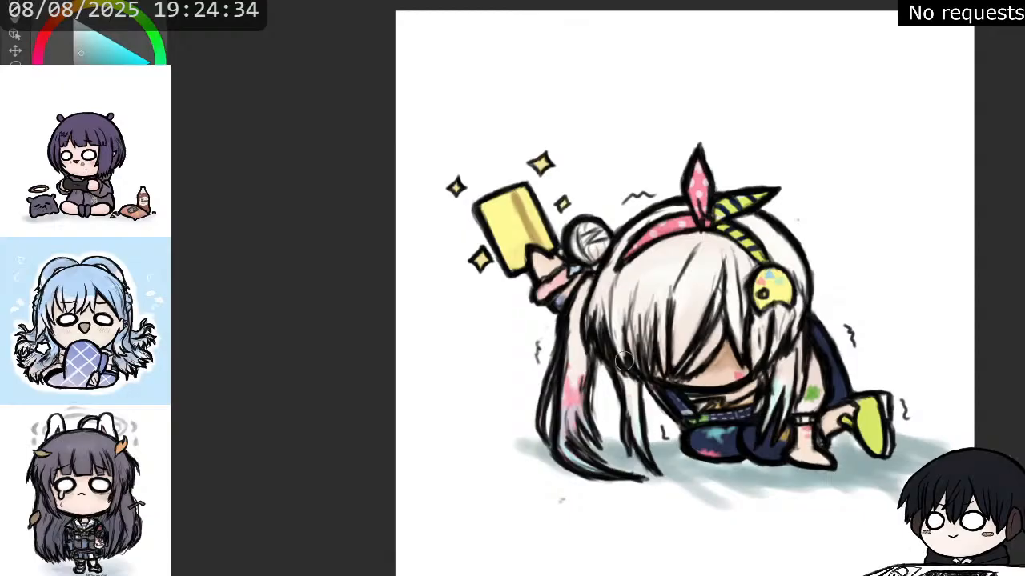
pyautogui.moveTo(733, 459)
pyautogui.mouseDown()
pyautogui.moveTo(768, 507)
pyautogui.moveTo(705, 458)
pyautogui.moveTo(742, 520)
pyautogui.mouseUp()
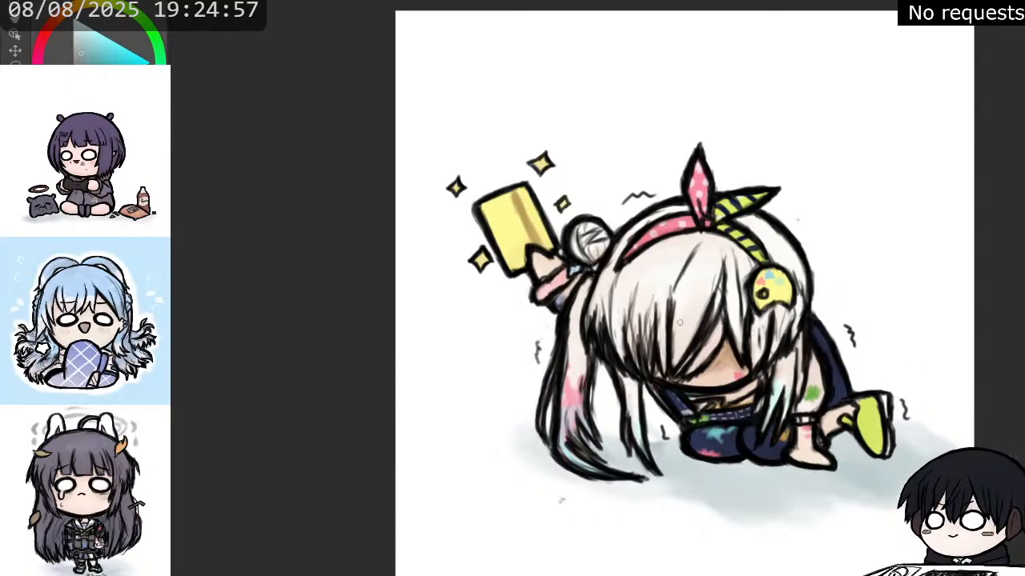
# Sketch a round speech bubble containing a teary, wide-eyed face in the empty area above the character's back.
pyautogui.scroll(-5, 629, 310)
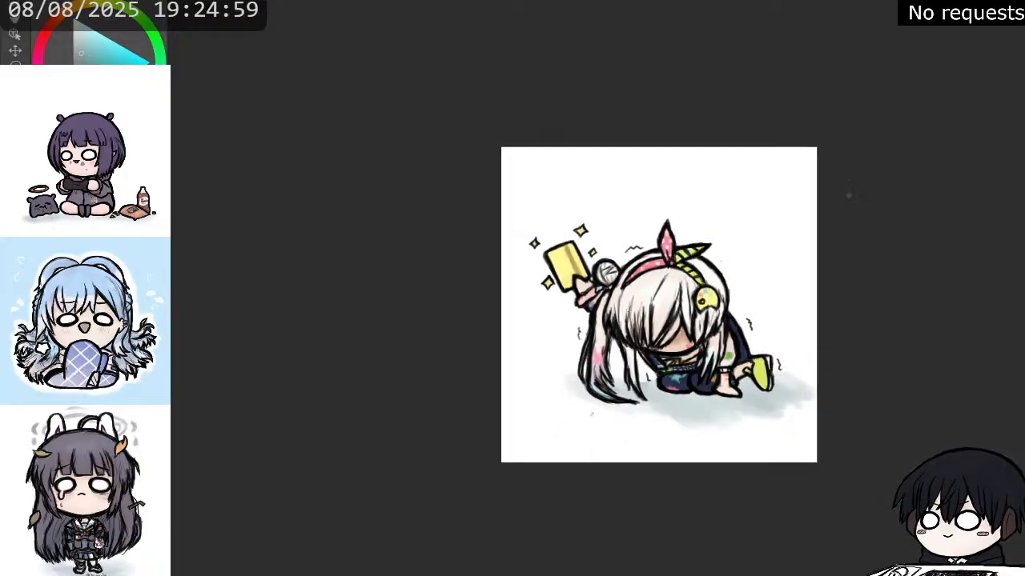
pyautogui.moveTo(724, 177)
pyautogui.mouseDown()
pyautogui.moveTo(683, 163)
pyautogui.moveTo(655, 176)
pyautogui.mouseUp()
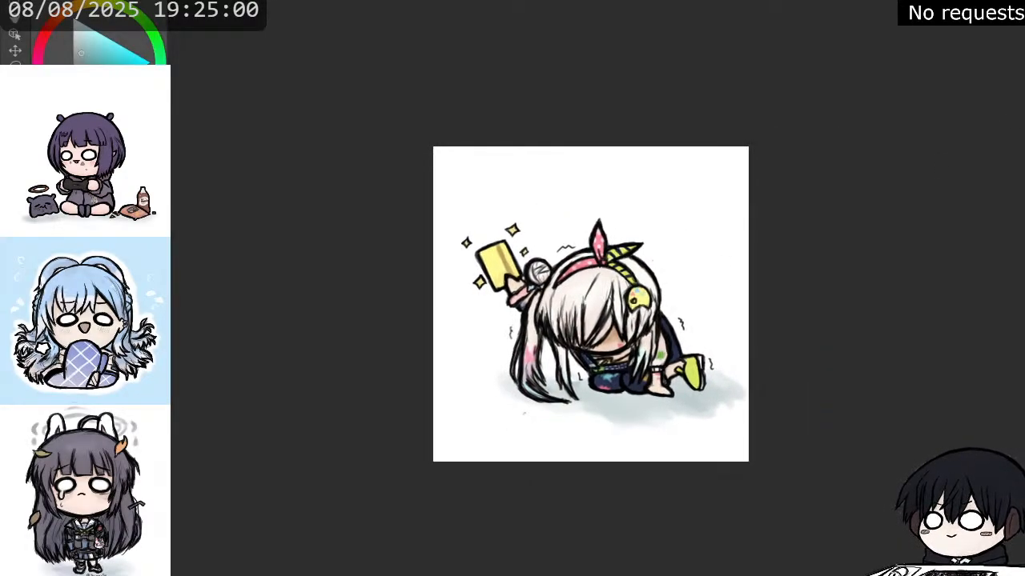
pyautogui.scroll(1, 656, 176)
pyautogui.scroll(3, 656, 176)
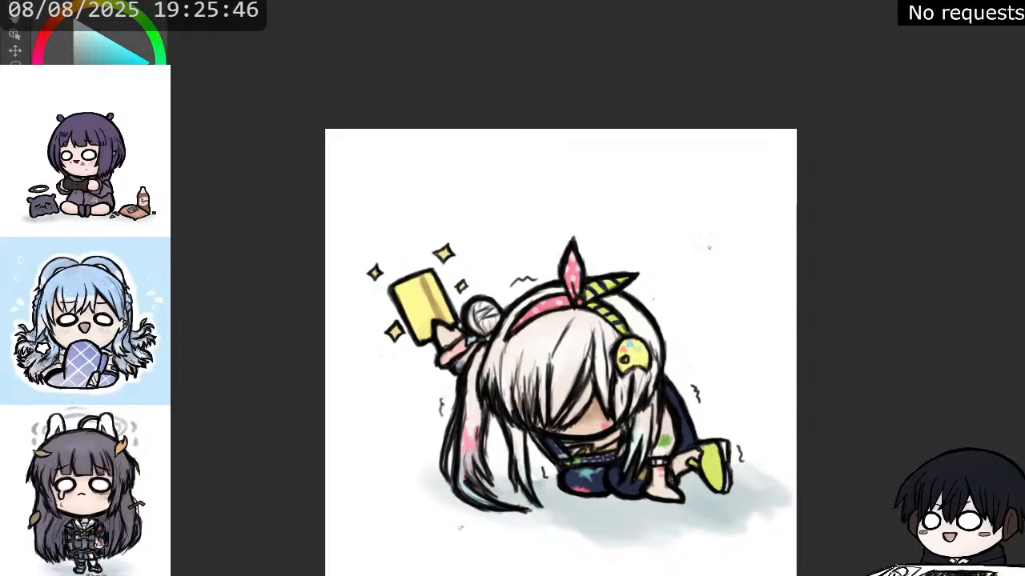
pyautogui.moveTo(670, 246)
pyautogui.mouseDown()
pyautogui.moveTo(732, 253)
pyautogui.moveTo(732, 193)
pyautogui.moveTo(660, 199)
pyautogui.moveTo(667, 255)
pyautogui.mouseUp()
pyautogui.moveTo(683, 209)
pyautogui.mouseDown()
pyautogui.moveTo(718, 230)
pyautogui.moveTo(746, 199)
pyautogui.moveTo(700, 199)
pyautogui.moveTo(746, 190)
pyautogui.mouseUp()
pyautogui.moveTo(734, 231); pyautogui.dragTo(747, 238)
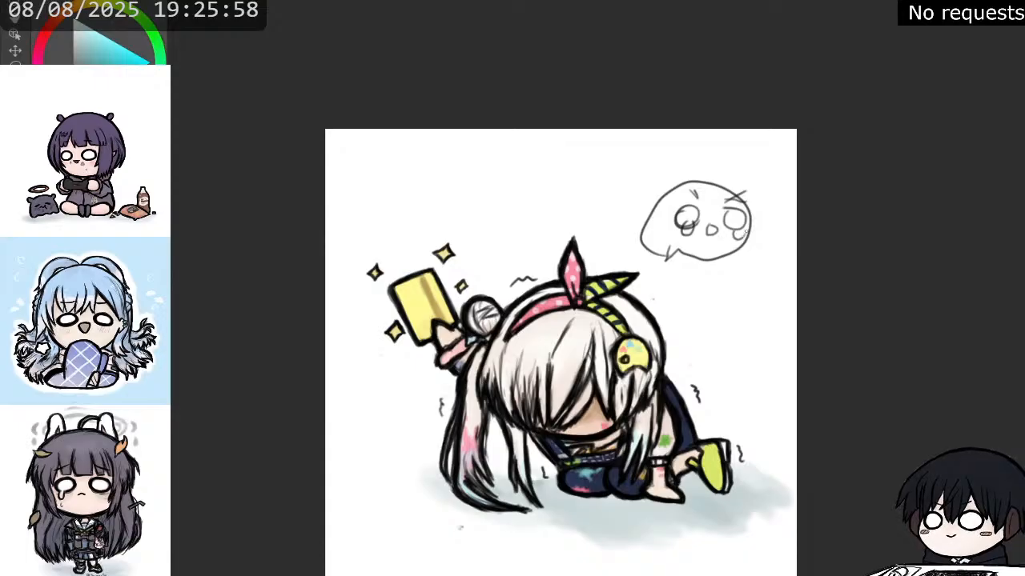
pyautogui.moveTo(694, 191); pyautogui.dragTo(701, 195)
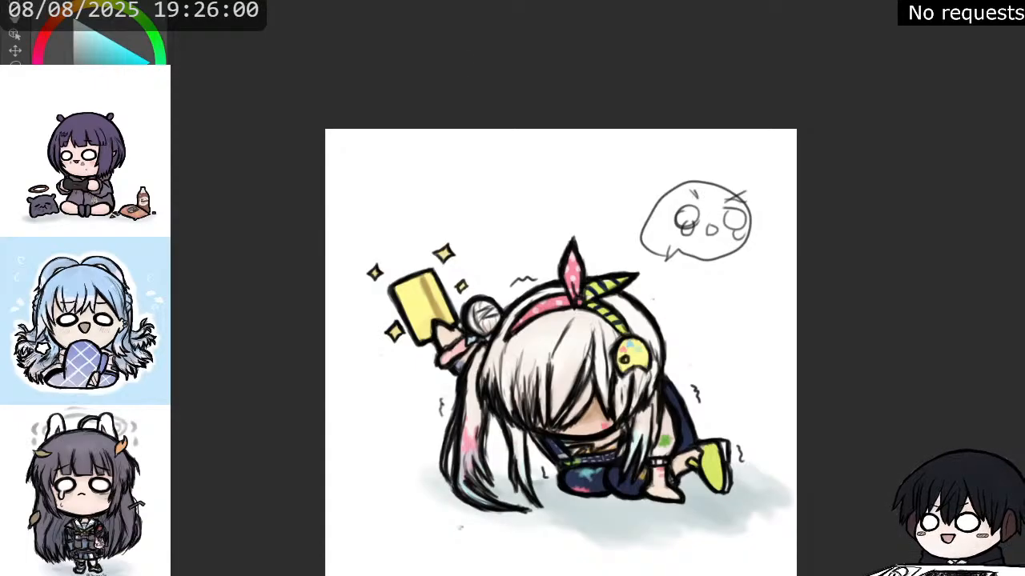
# Redraw the speech bubble's face with drooping brows and streaming tears, and delete the whole bubble.
pyautogui.hotkey('ctrl', 'z')
pyautogui.hotkey('ctrl', 'z')
pyautogui.hotkey('ctrl', 'z')
pyautogui.hotkey('ctrl', 'z')
pyautogui.hotkey('ctrl', 'z')
pyautogui.hotkey('ctrl', 'z')
pyautogui.hotkey('ctrl', 'z')
pyautogui.hotkey('ctrl', 'z')
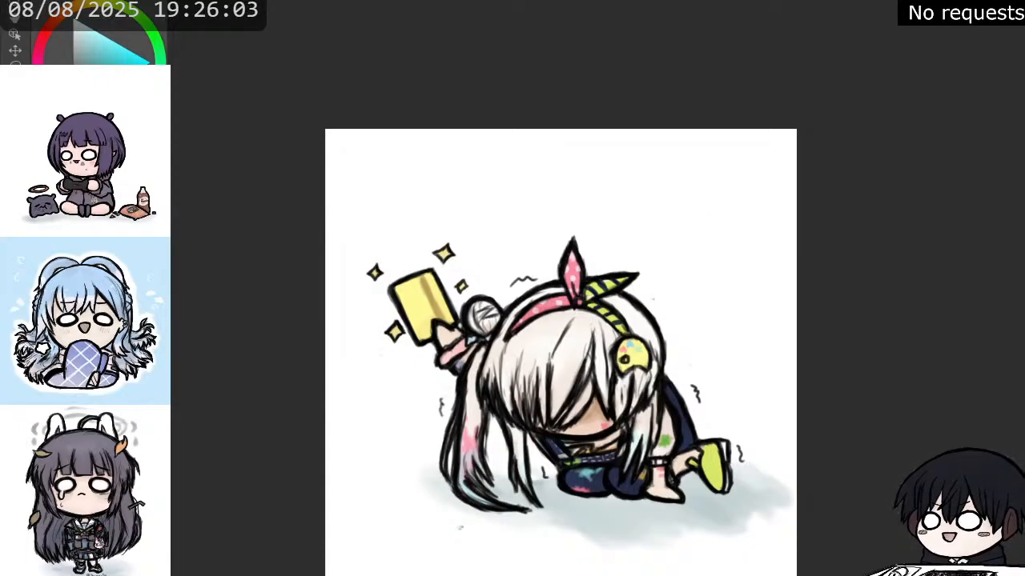
pyautogui.hotkey('ctrl', 'y')
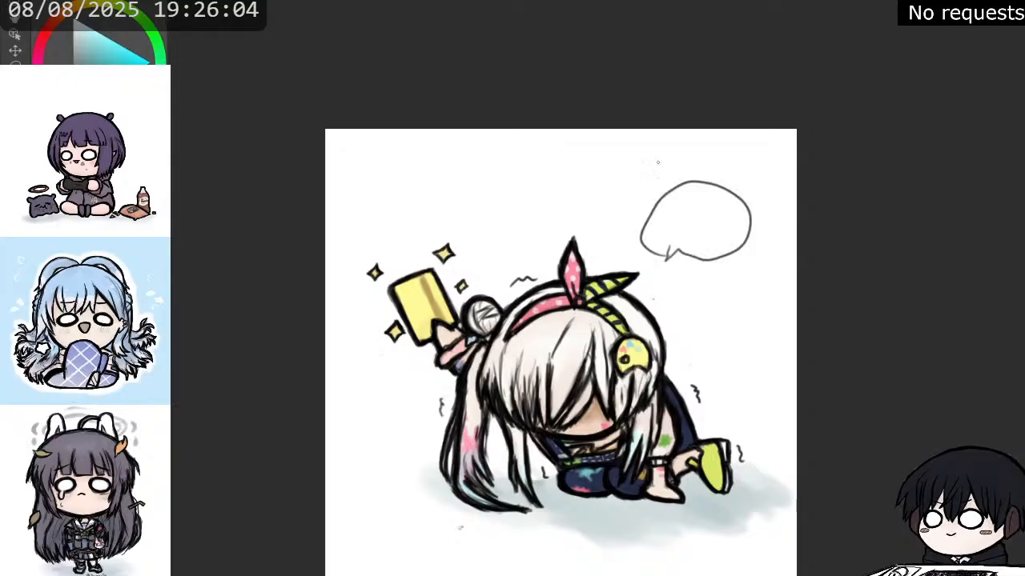
pyautogui.moveTo(673, 216)
pyautogui.mouseDown()
pyautogui.moveTo(735, 221)
pyautogui.moveTo(711, 242)
pyautogui.moveTo(724, 244)
pyautogui.moveTo(677, 234)
pyautogui.moveTo(704, 229)
pyautogui.moveTo(729, 205)
pyautogui.moveTo(693, 193)
pyautogui.mouseUp()
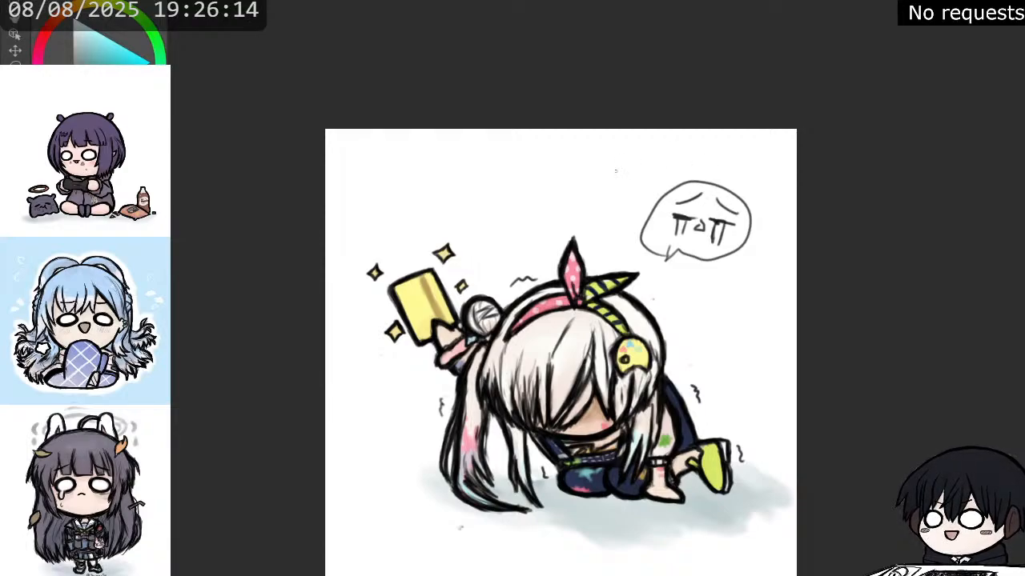
pyautogui.press('Delete')
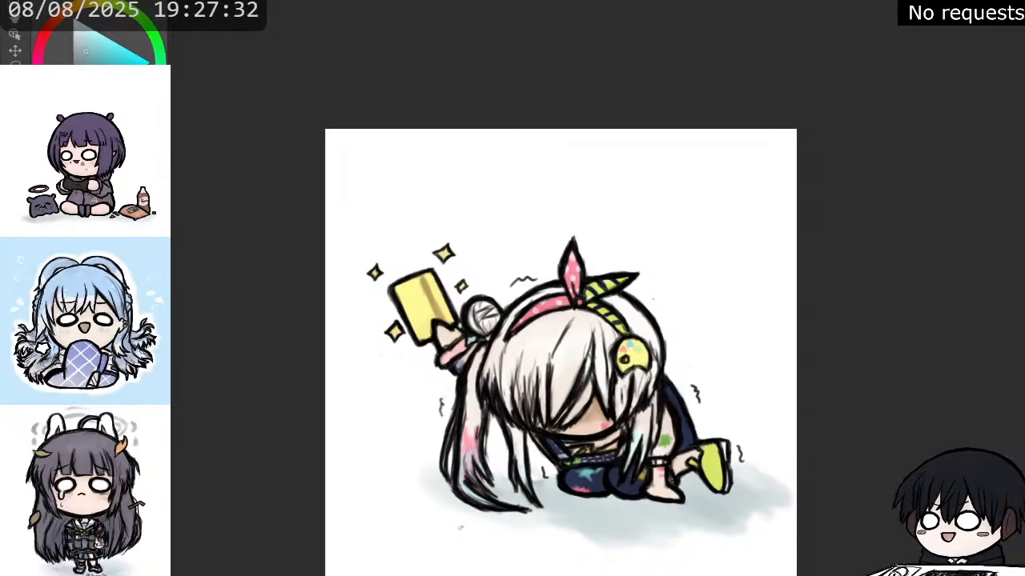
# Overlay a pale teal tint confined to the character on the dark teal background, with the sparkles and tremble lines hidden.
pyautogui.click(370, 462)
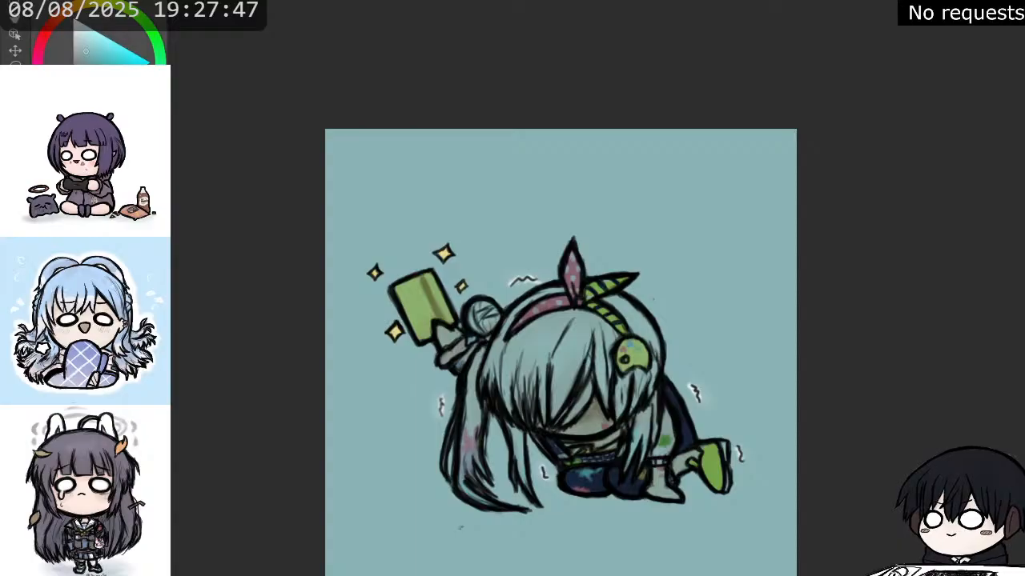
pyautogui.hotkey('ctrl', 'z')
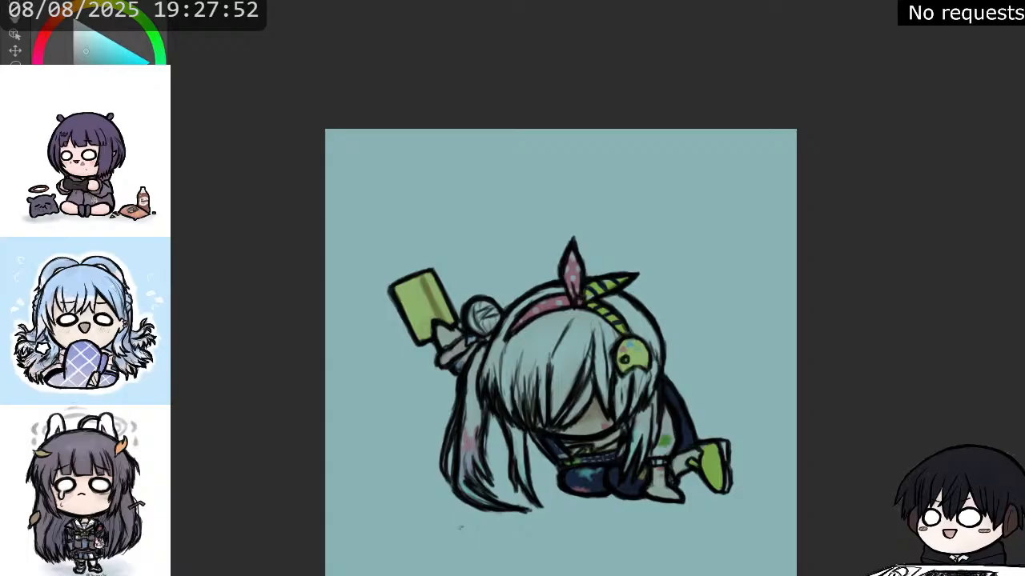
pyautogui.click(397, 518)
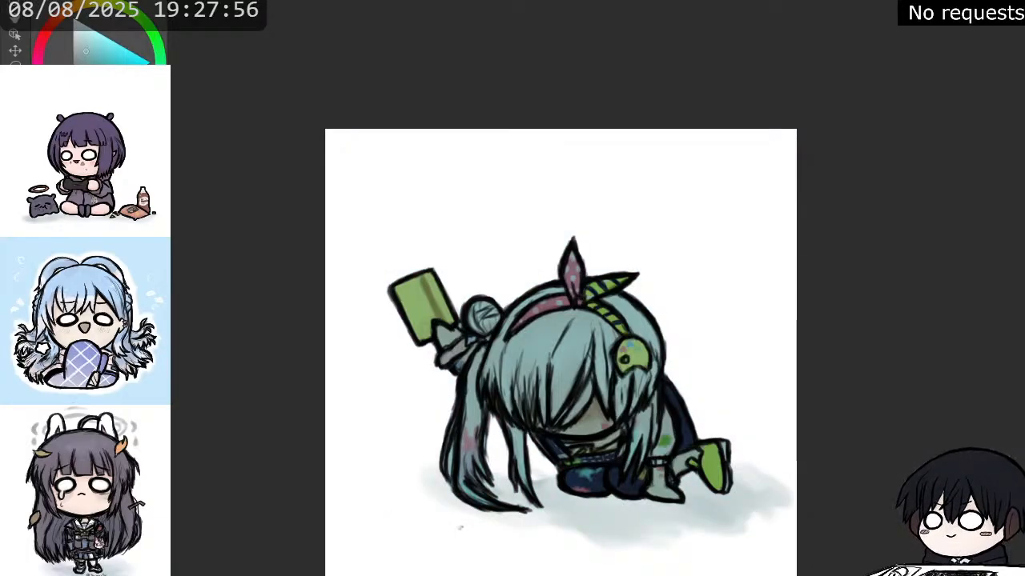
pyautogui.hotkey('ctrl', 'z')
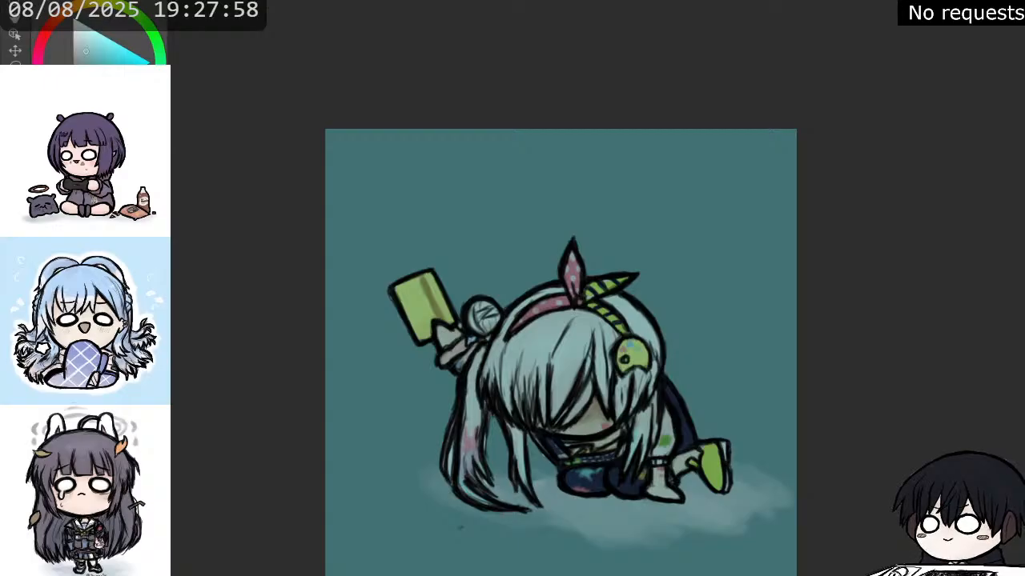
# Try white highlight strokes along the long ponytail and a pale teal tint over the whole canvas, and undo both.
pyautogui.scroll(4, 483, 537)
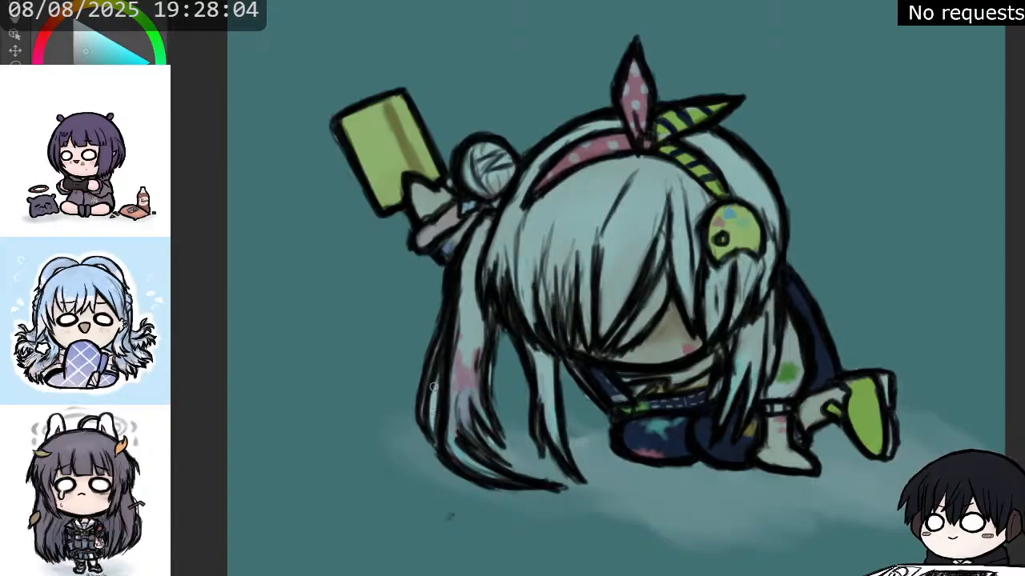
pyautogui.moveTo(495, 372)
pyautogui.mouseDown()
pyautogui.moveTo(497, 400)
pyautogui.moveTo(501, 373)
pyautogui.mouseUp()
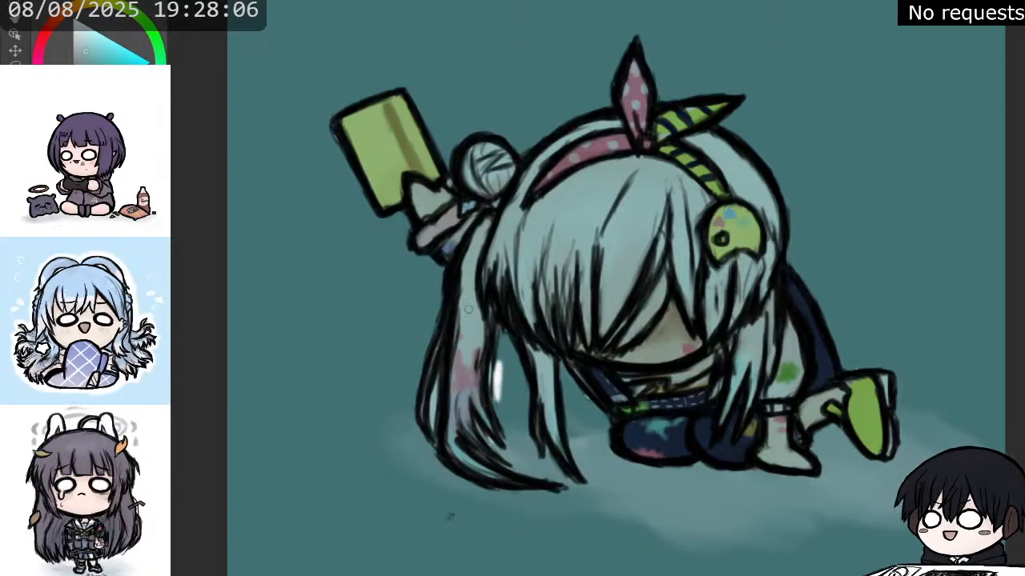
pyautogui.hotkey('ctrl', 'z')
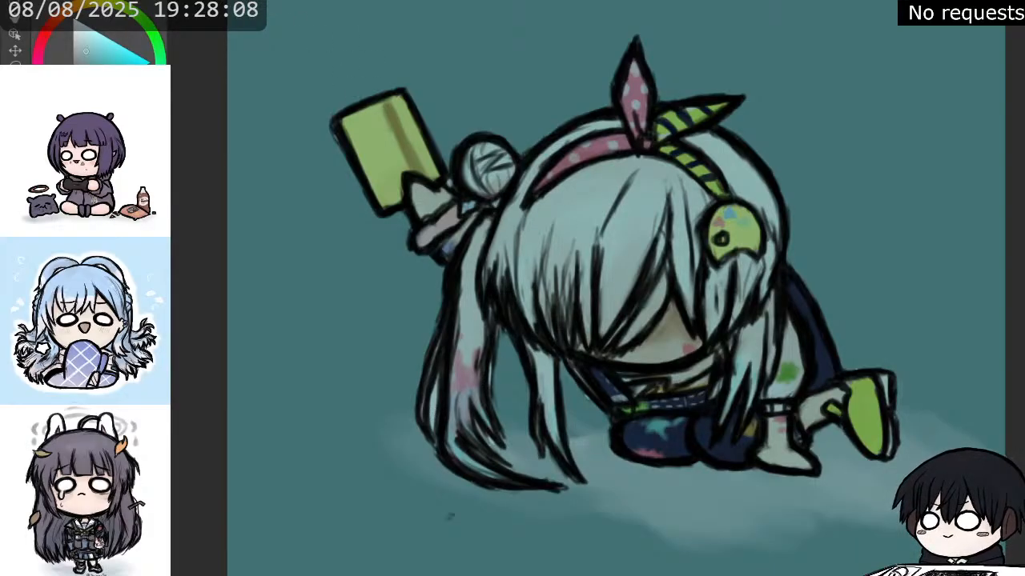
pyautogui.hotkey('alt', 'Delete')
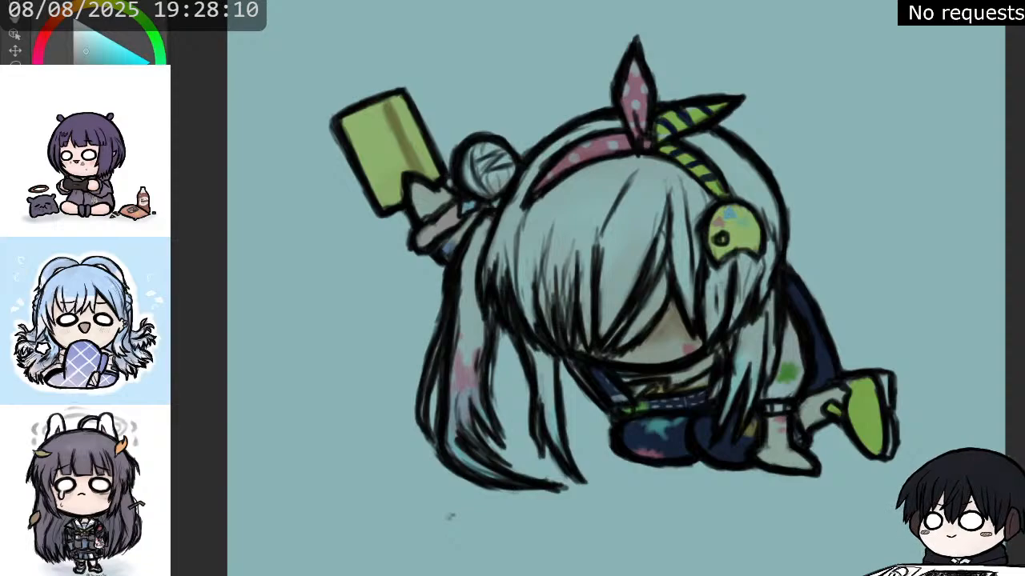
pyautogui.hotkey('ctrl', 'z')
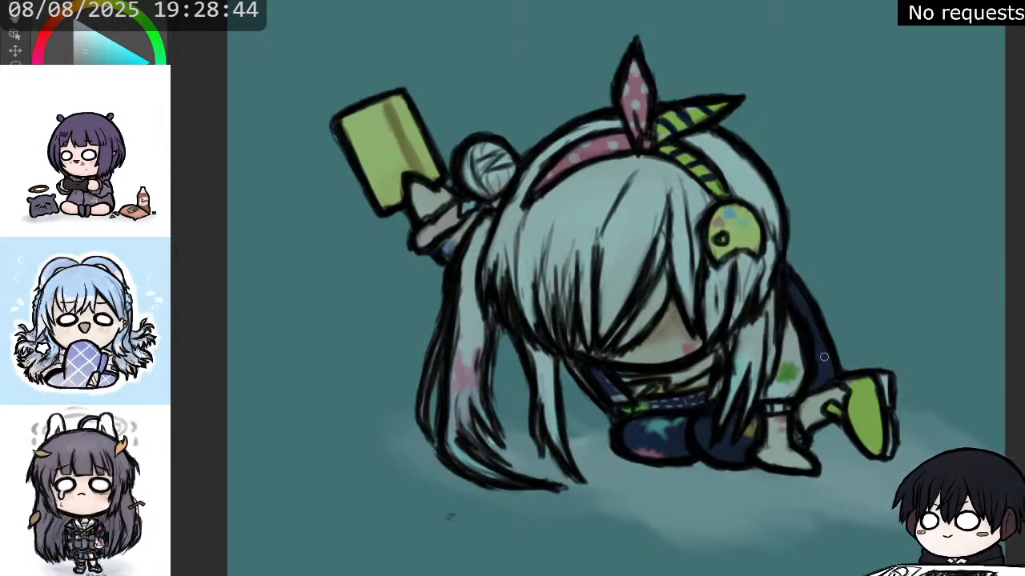
# Pick an orange hue and show the sparkles and tremble lines again.
pyautogui.scroll(-2, 625, 368)
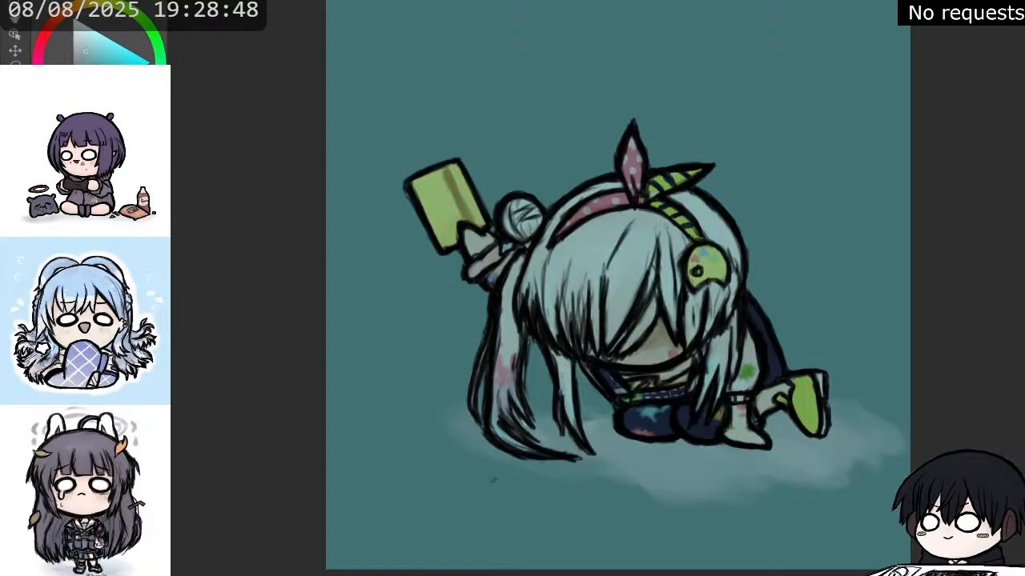
pyautogui.click(60, 16)
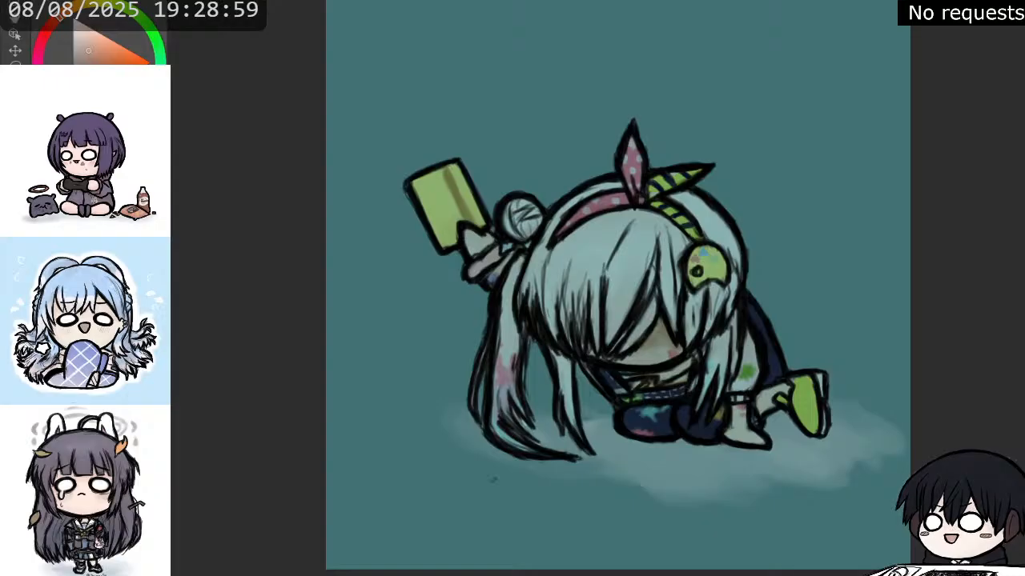
pyautogui.hotkey('ctrl', 'z')
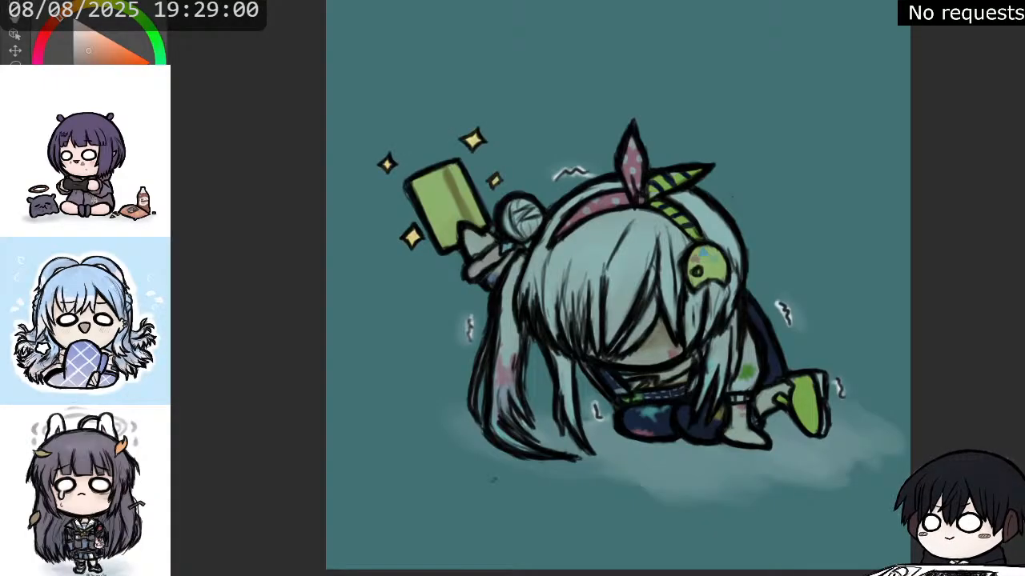
# Try a warm orange tint over the phone, headband and hair with the sparkles and tremble lines hidden, and undo it.
pyautogui.hotkey('ctrl', 'y')
pyautogui.hotkey('ctrl', 'z')
pyautogui.hotkey('ctrl', 'y')
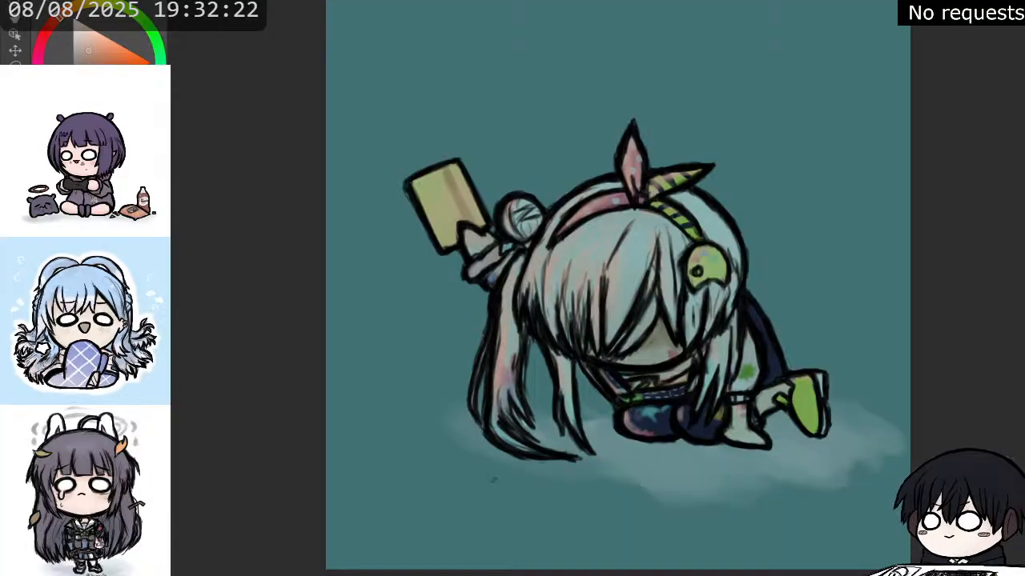
pyautogui.hotkey('ctrl', 'z')
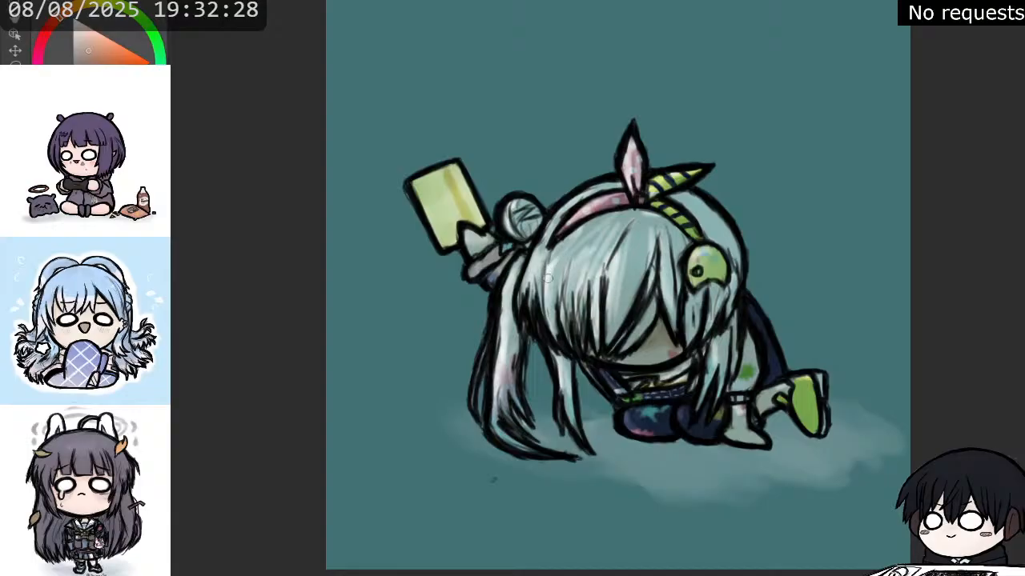
# Brush bright highlights onto the fringe, the raised hand, the hair bun and the crown beside the headband.
pyautogui.moveTo(573, 235); pyautogui.dragTo(564, 280)
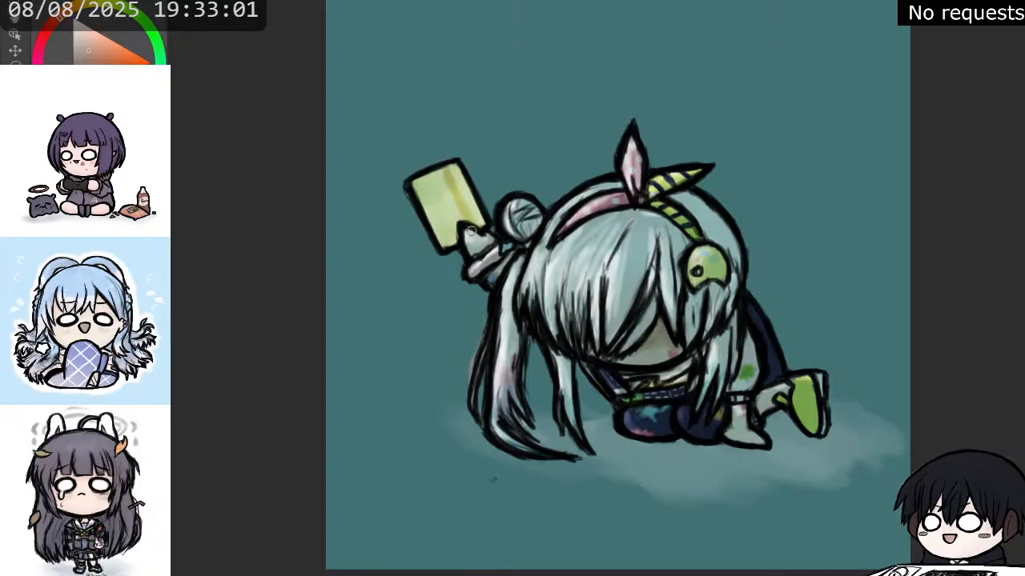
pyautogui.moveTo(471, 231)
pyautogui.mouseDown()
pyautogui.moveTo(472, 248)
pyautogui.moveTo(485, 241)
pyautogui.moveTo(496, 256)
pyautogui.mouseUp()
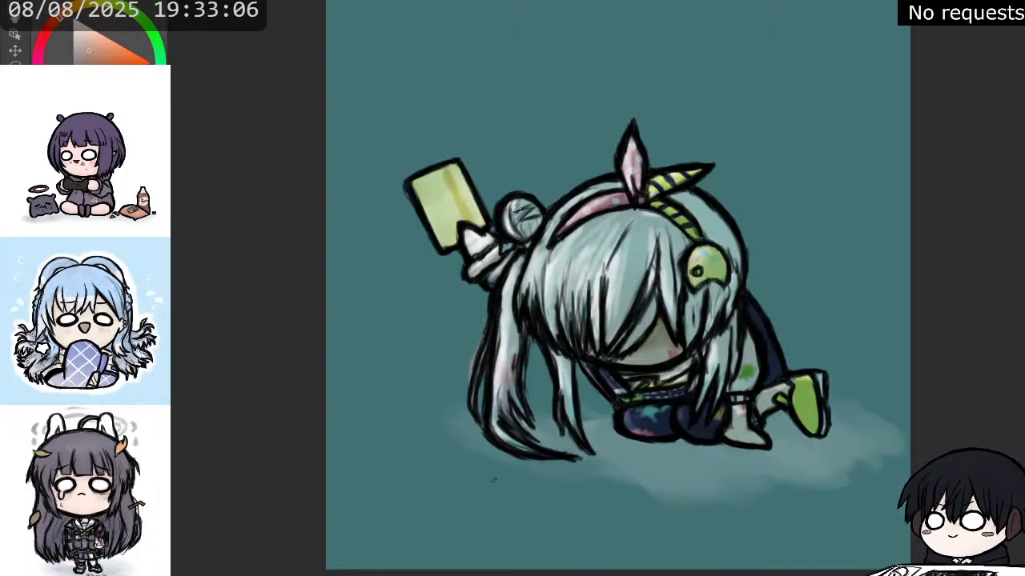
pyautogui.moveTo(516, 210)
pyautogui.mouseDown()
pyautogui.moveTo(527, 209)
pyautogui.moveTo(517, 212)
pyautogui.mouseUp()
pyautogui.moveTo(592, 193)
pyautogui.mouseDown()
pyautogui.moveTo(612, 183)
pyautogui.moveTo(542, 243)
pyautogui.mouseUp()
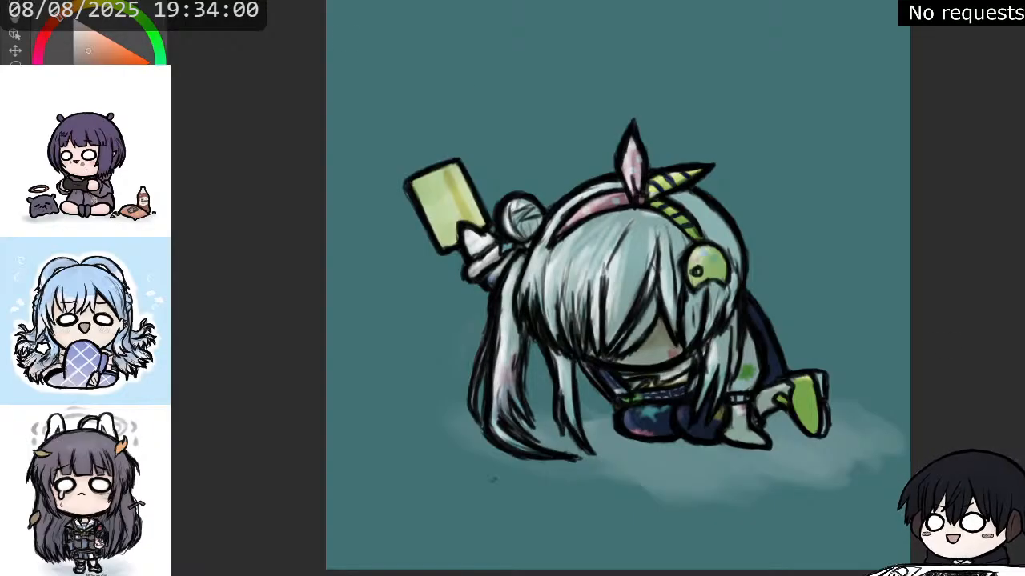
# Try a yellow and a yellow-orange hue, and compare the character on white and on the teal background.
pyautogui.click(112, 47)
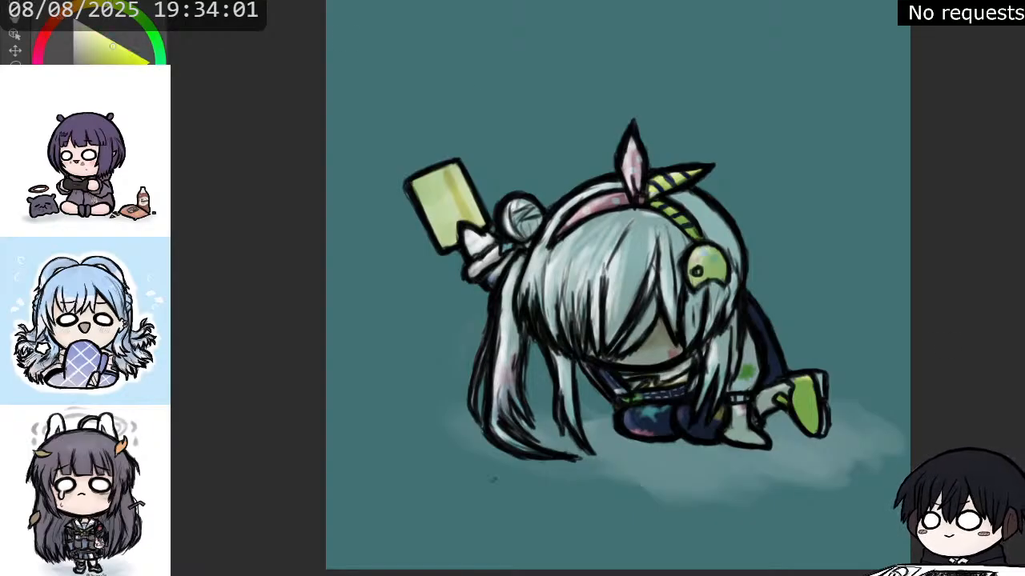
pyautogui.click(74, 13)
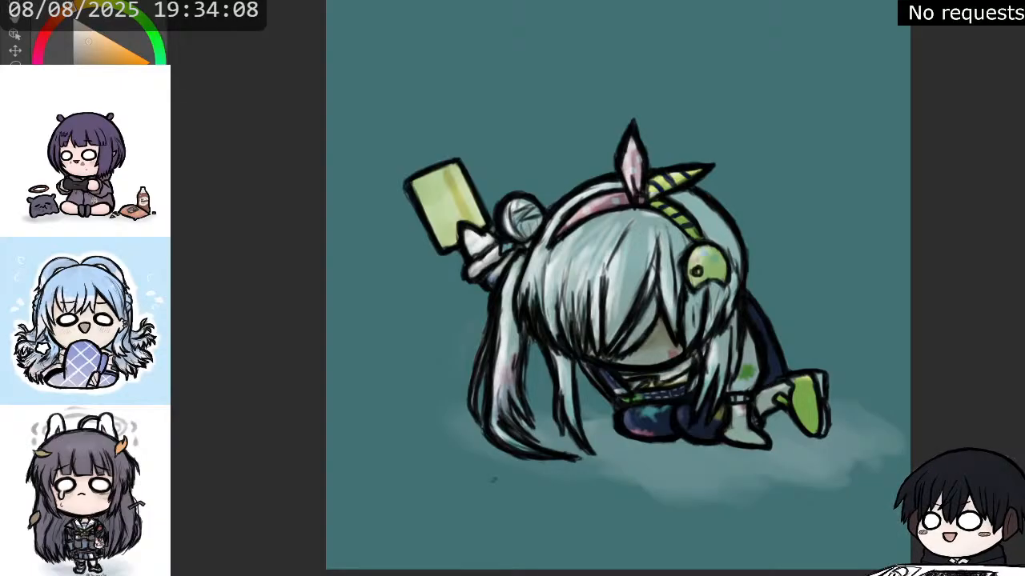
pyautogui.hotkey('ctrl', 'z')
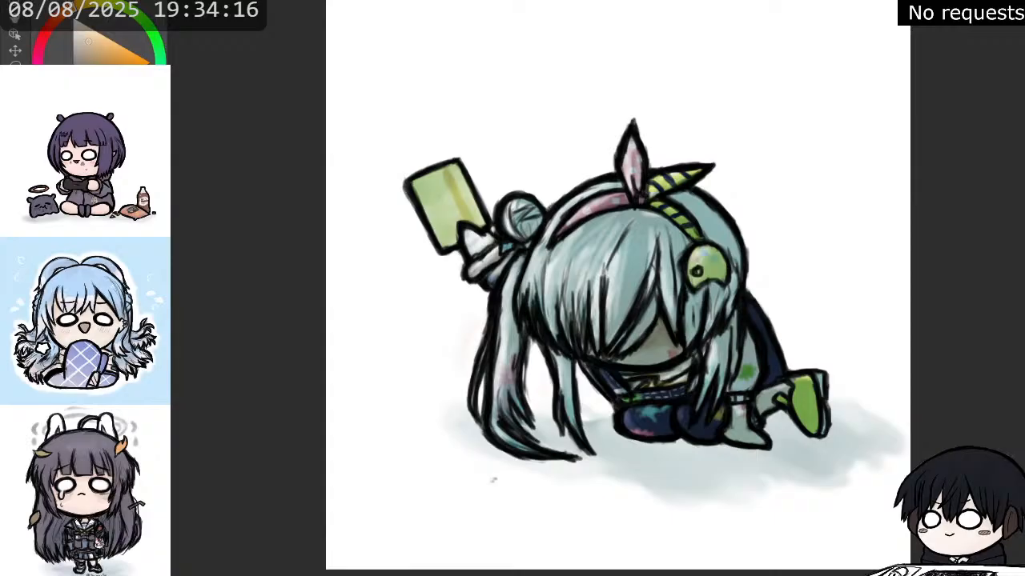
pyautogui.hotkey('ctrl', 'z')
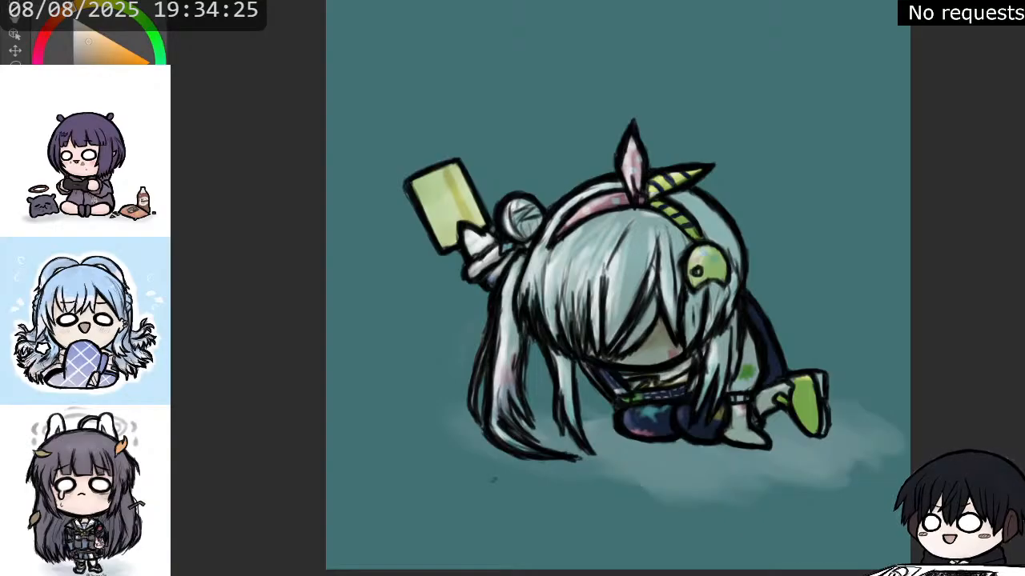
# Pick a blue hue, fill the background with dark slate blue and compare it against plain white.
pyautogui.click(133, 111)
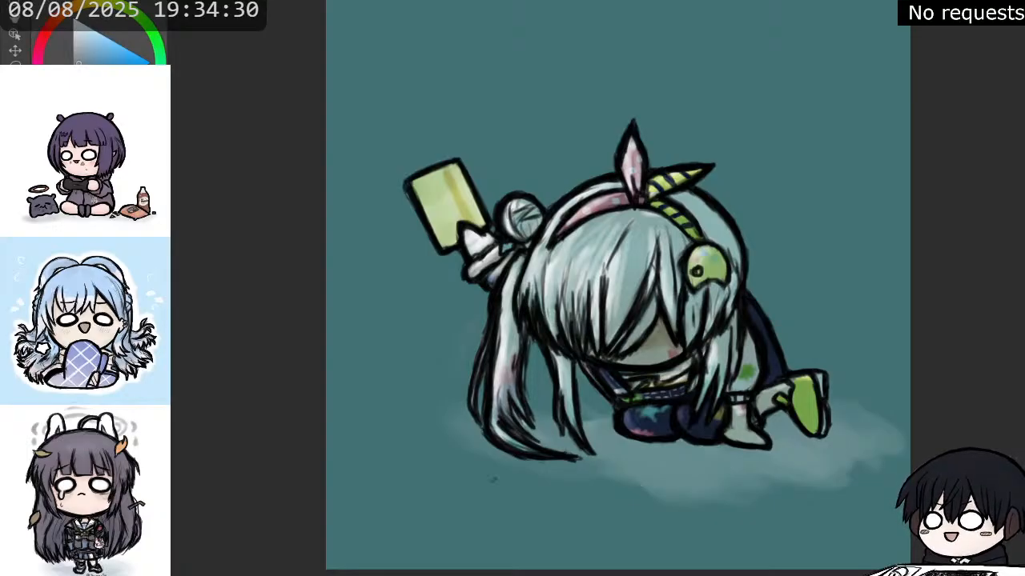
pyautogui.click(391, 462)
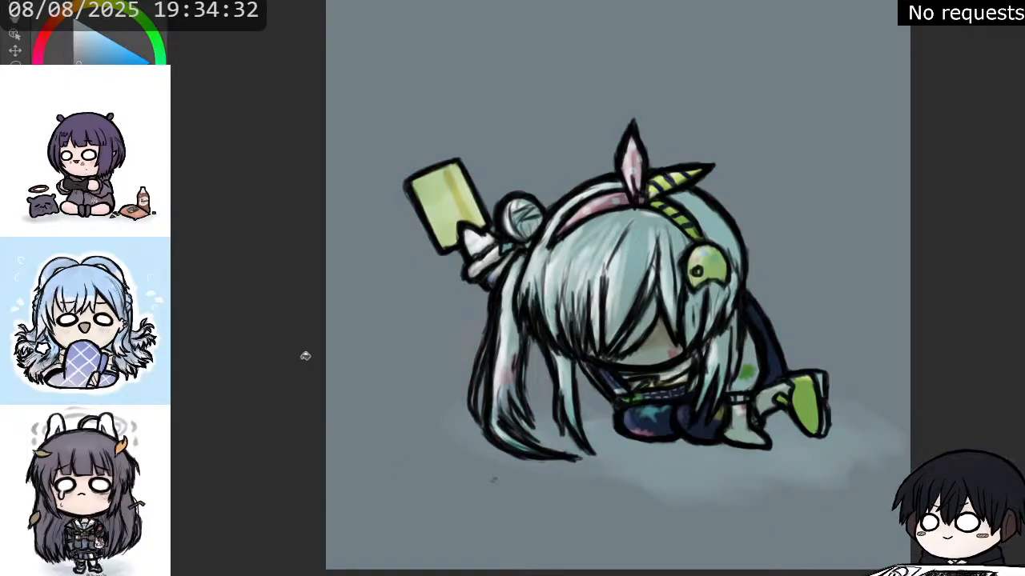
pyautogui.click(438, 376)
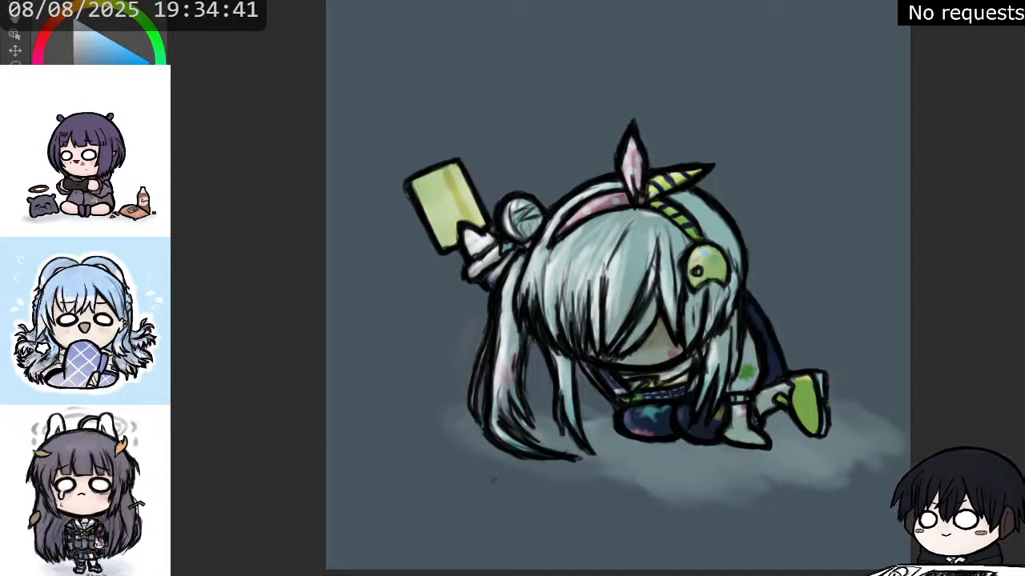
pyautogui.hotkey('ctrl', 'z')
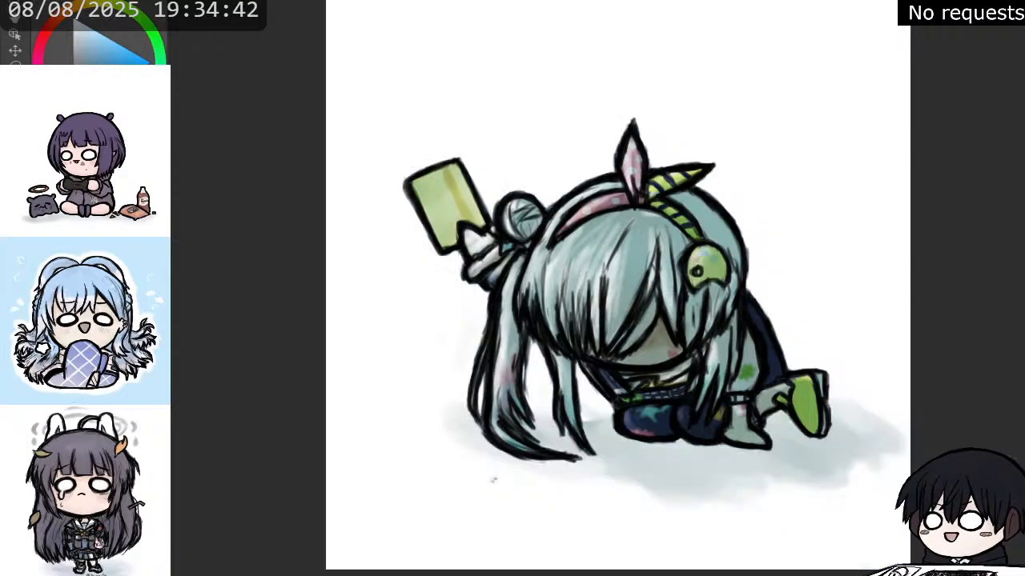
pyautogui.hotkey('ctrl', 'y')
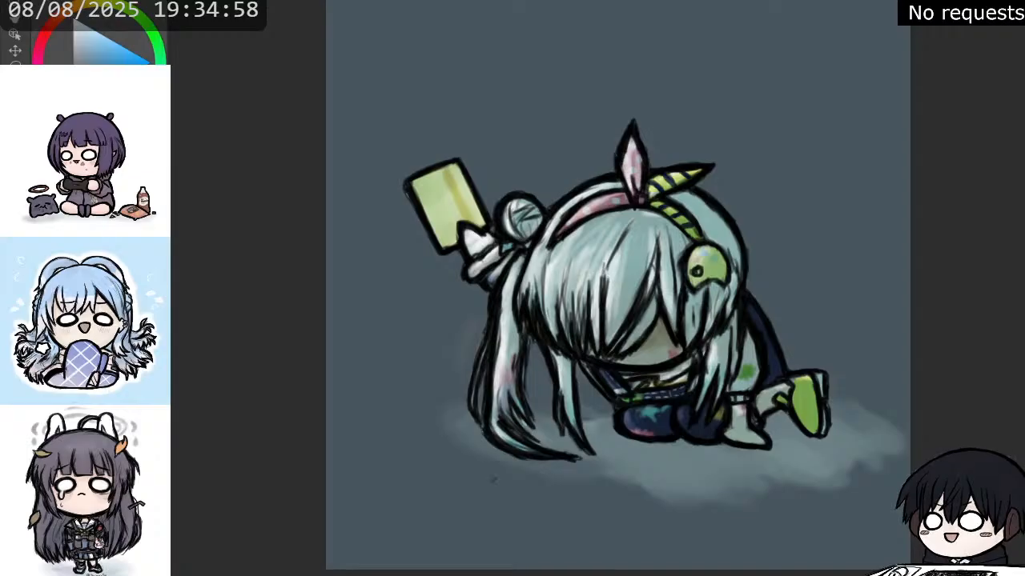
# Pick a soft yellow-orange and paint warm light over the phone, the fringe and the raised hand.
pyautogui.moveTo(71, 17); pyautogui.dragTo(89, 39)
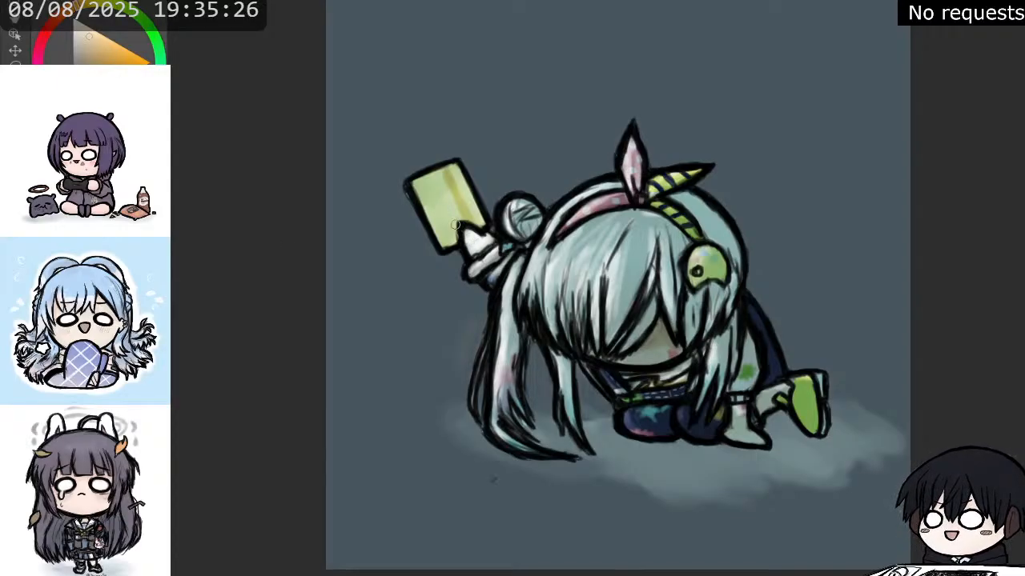
pyautogui.moveTo(451, 187)
pyautogui.mouseDown()
pyautogui.moveTo(472, 221)
pyautogui.moveTo(452, 179)
pyautogui.moveTo(439, 196)
pyautogui.moveTo(450, 234)
pyautogui.moveTo(423, 192)
pyautogui.moveTo(454, 172)
pyautogui.moveTo(434, 214)
pyautogui.moveTo(446, 239)
pyautogui.moveTo(418, 189)
pyautogui.moveTo(433, 179)
pyautogui.mouseUp()
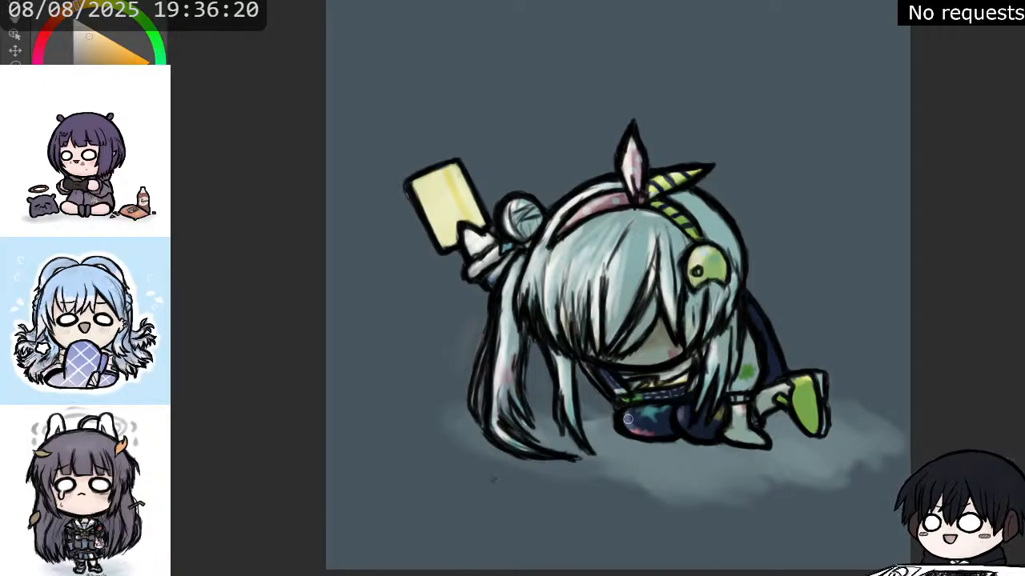
pyautogui.moveTo(616, 392); pyautogui.dragTo(623, 392)
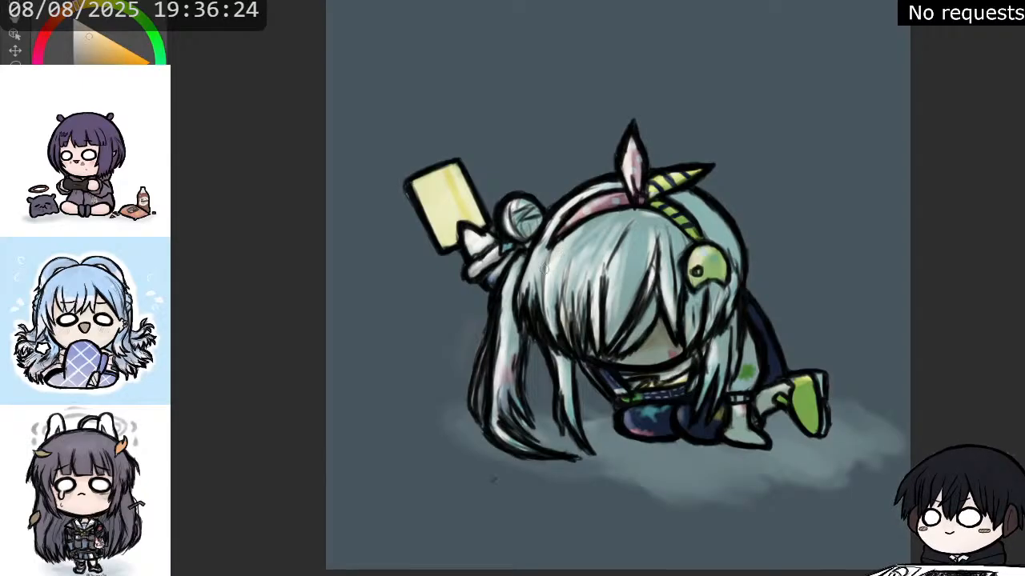
pyautogui.moveTo(474, 268); pyautogui.dragTo(492, 255)
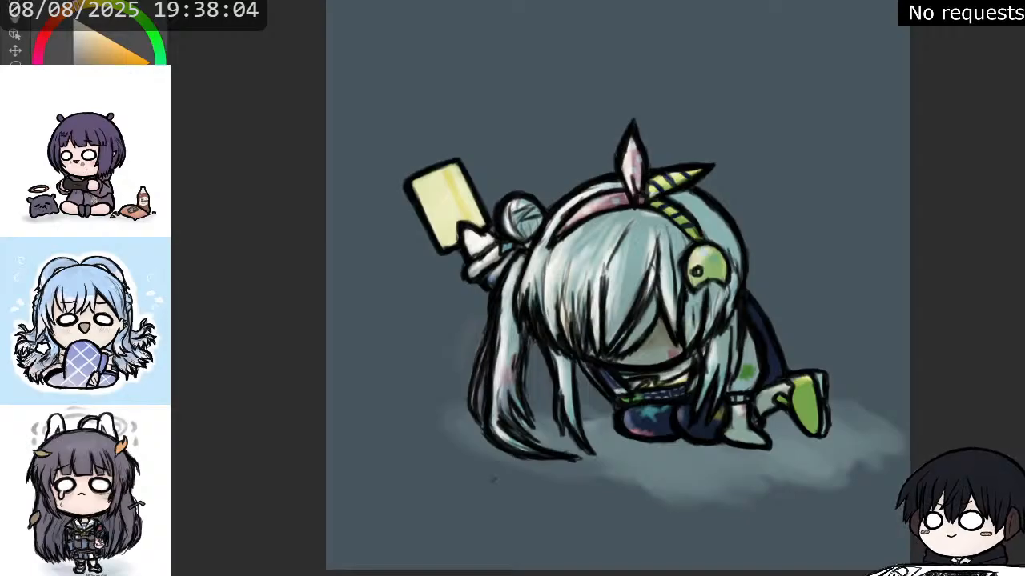
# Show the sparkles and tremble lines again and dab warm light over the four sparkles around the phone.
pyautogui.hotkey('ctrl', 'z')
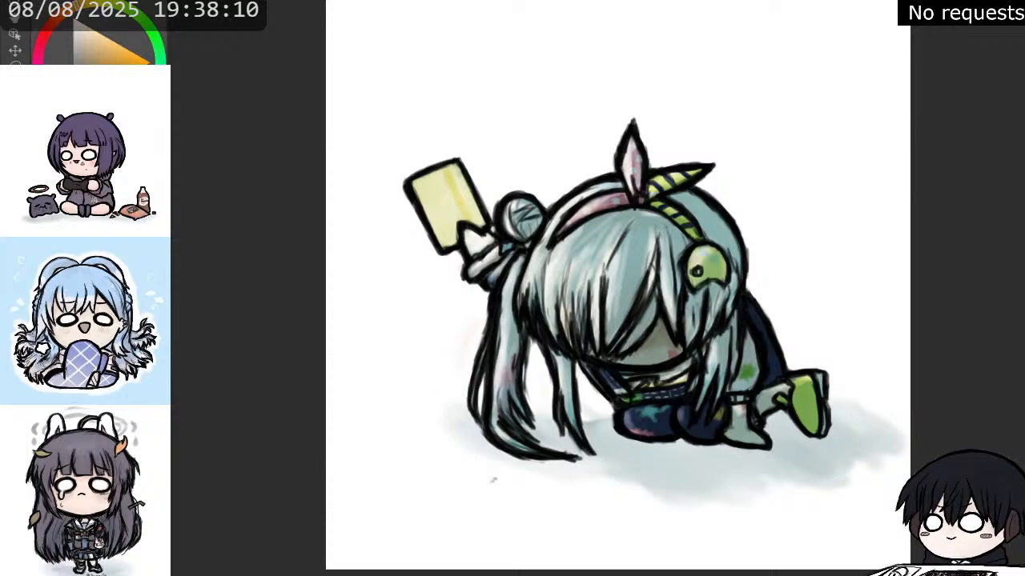
pyautogui.hotkey('ctrl', 'z')
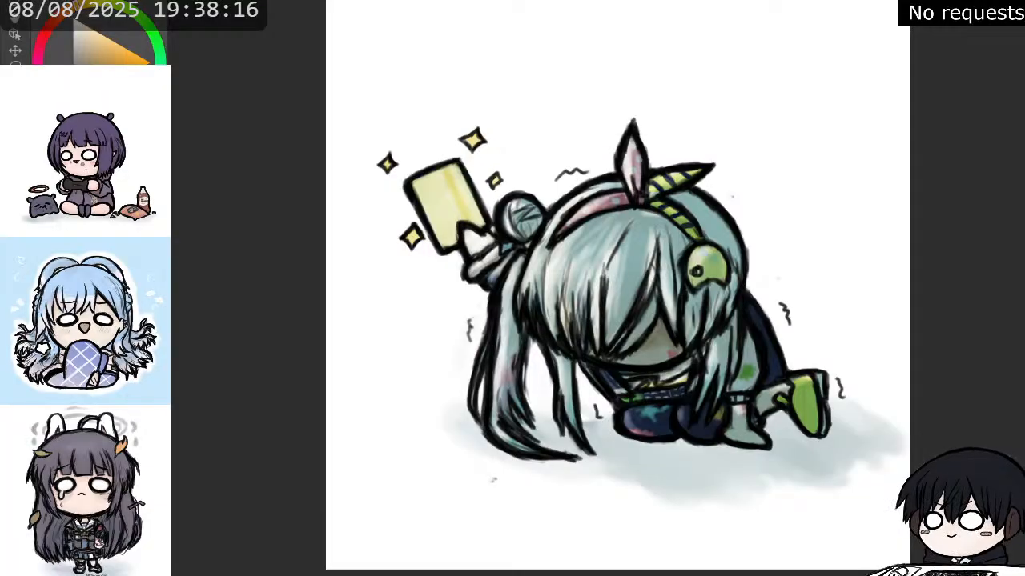
pyautogui.hotkey('ctrl', 'z')
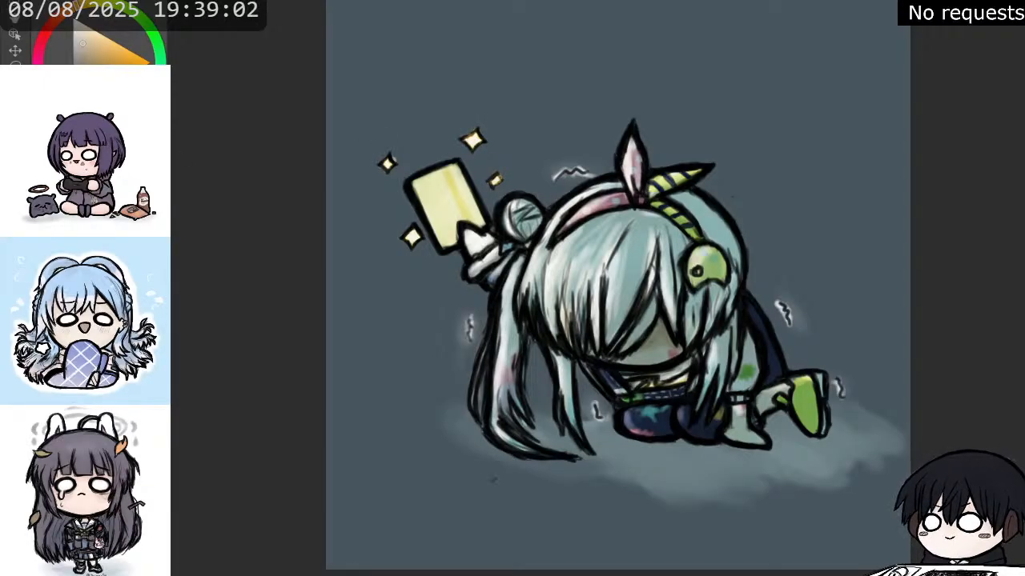
pyautogui.click(387, 162)
pyautogui.click(472, 138)
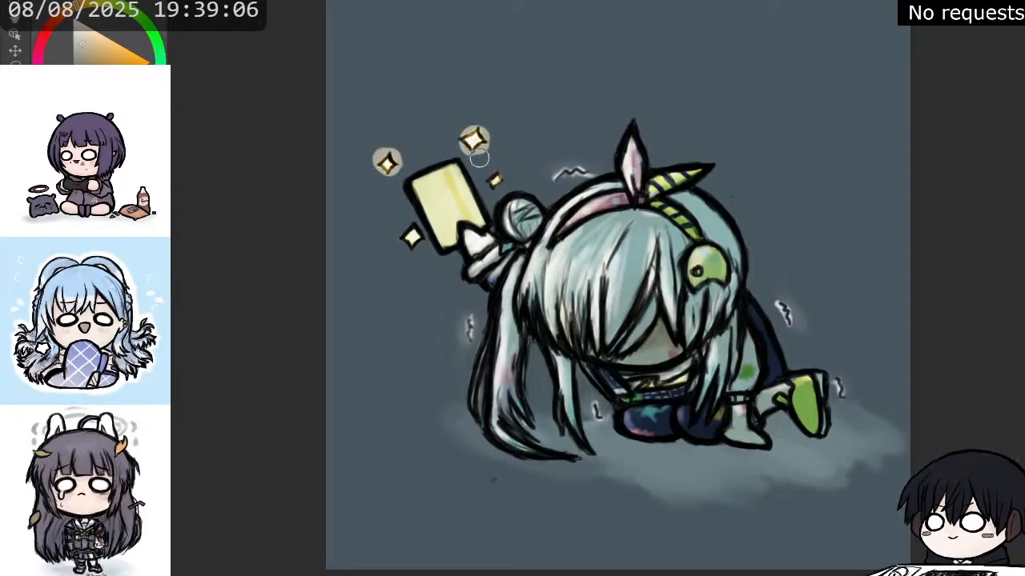
pyautogui.click(496, 179)
pyautogui.click(410, 235)
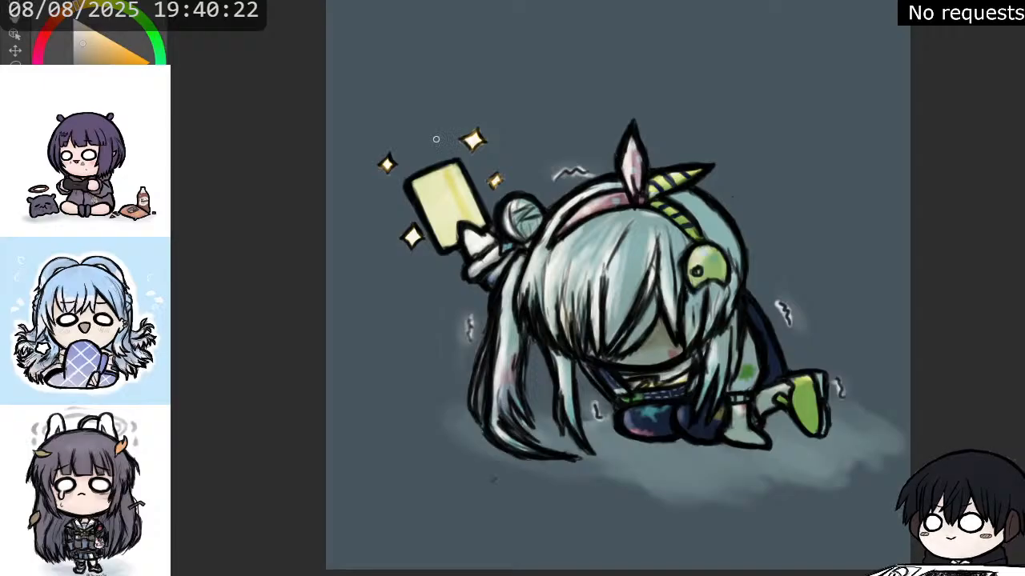
# Compare the whole artwork with the slate-blue background shown and hidden.
pyautogui.scroll(-2, 563, 352)
pyautogui.scroll(1, 512, 297)
pyautogui.scroll(1, 473, 237)
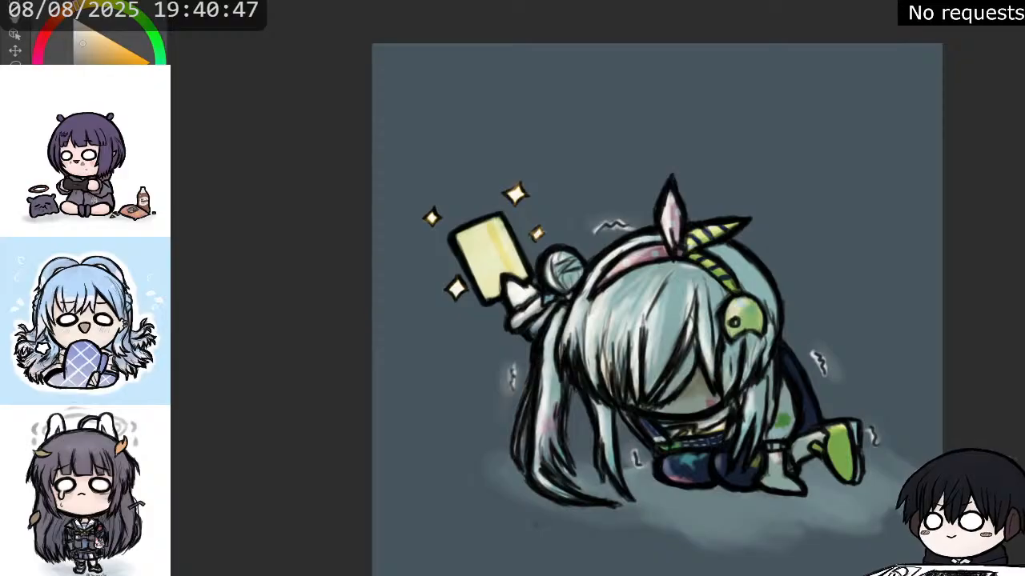
pyautogui.hotkey('ctrl', 'z')
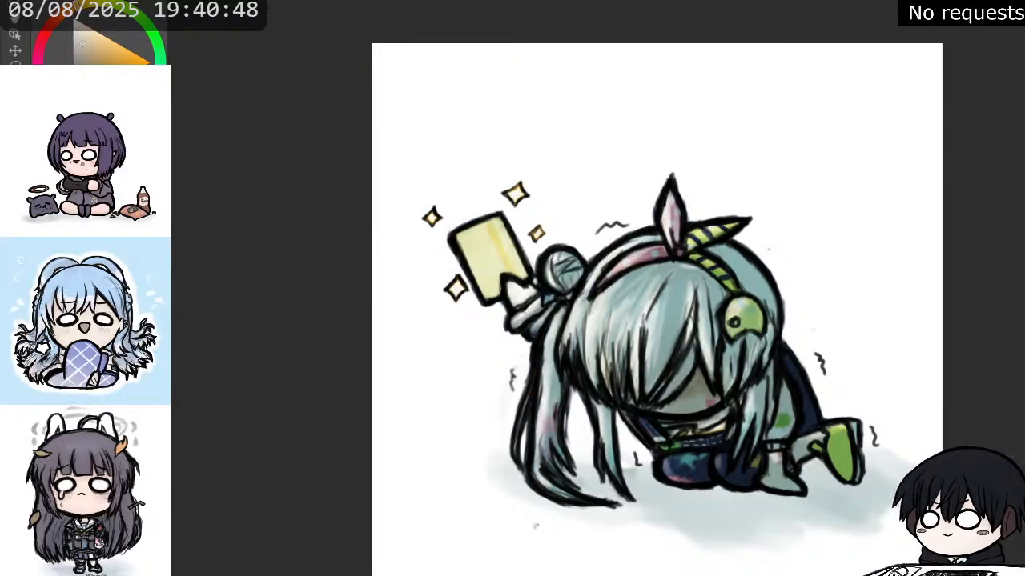
pyautogui.scroll(2, 837, 404)
pyautogui.scroll(-5, 837, 404)
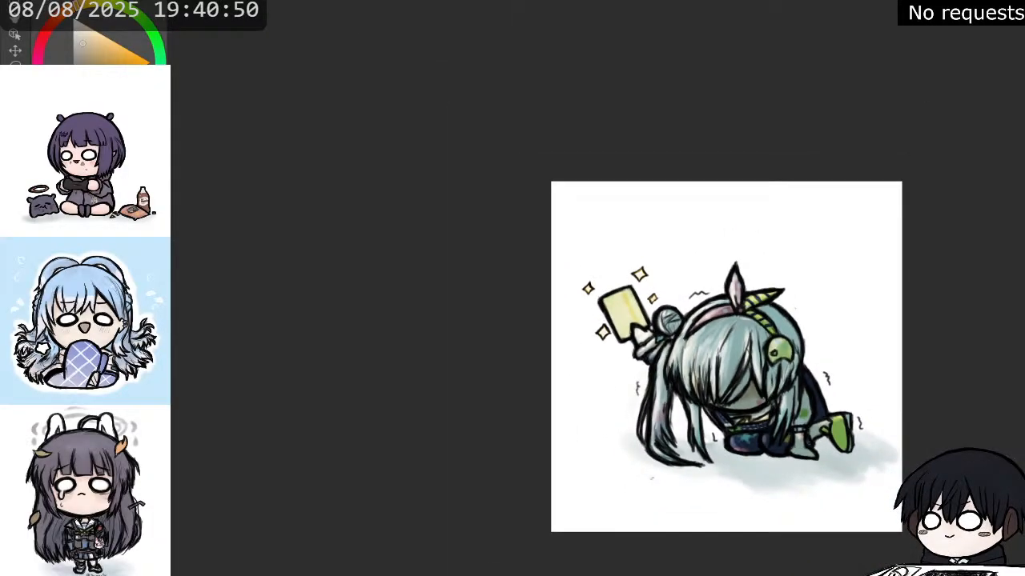
pyautogui.scroll(1, 883, 467)
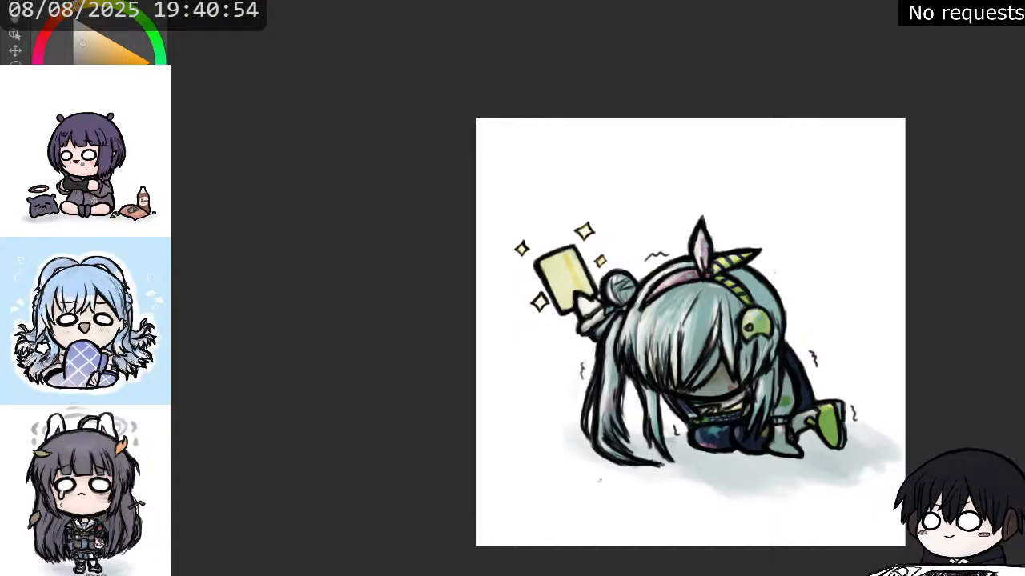
pyautogui.moveTo(691, 332); pyautogui.dragTo(624, 323)
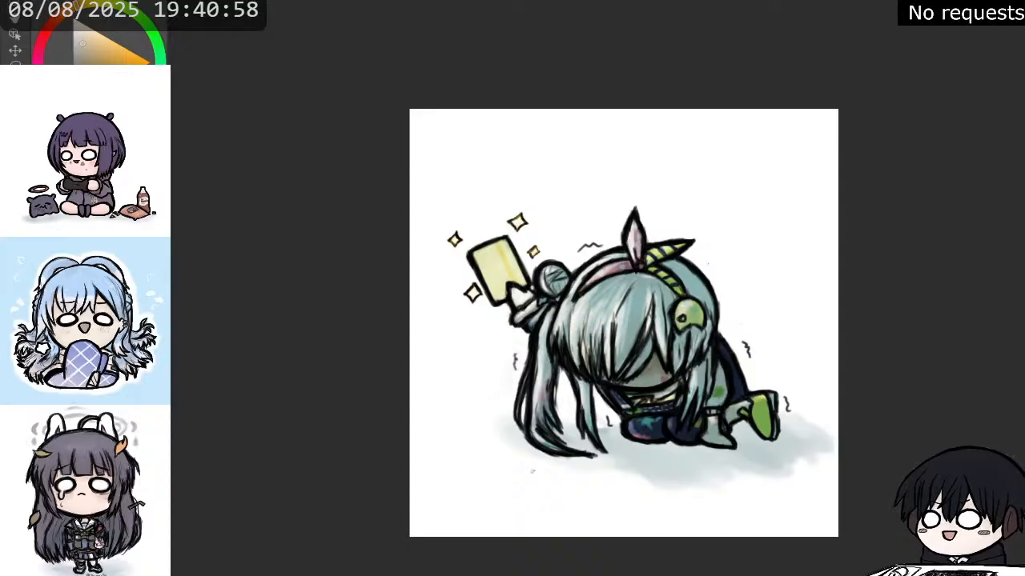
pyautogui.hotkey('ctrl', 'z')
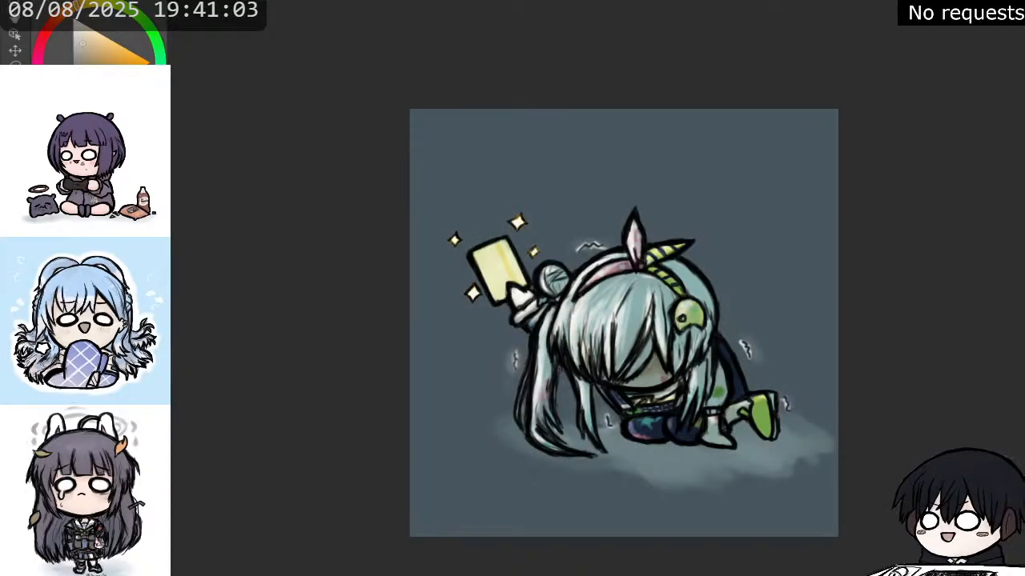
pyautogui.hotkey('ctrl', 'y')
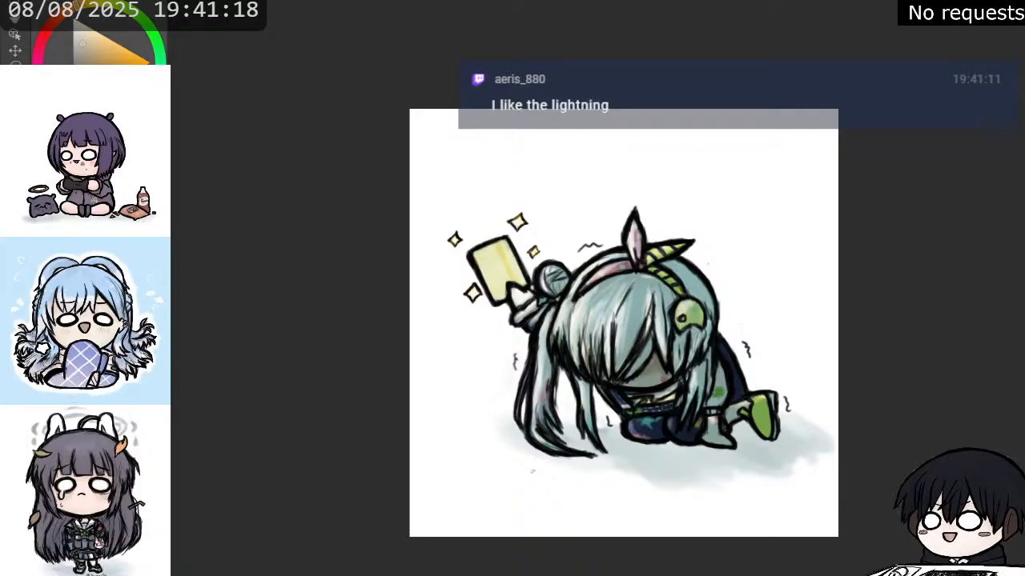
pyautogui.hotkey('ctrl', 'z')
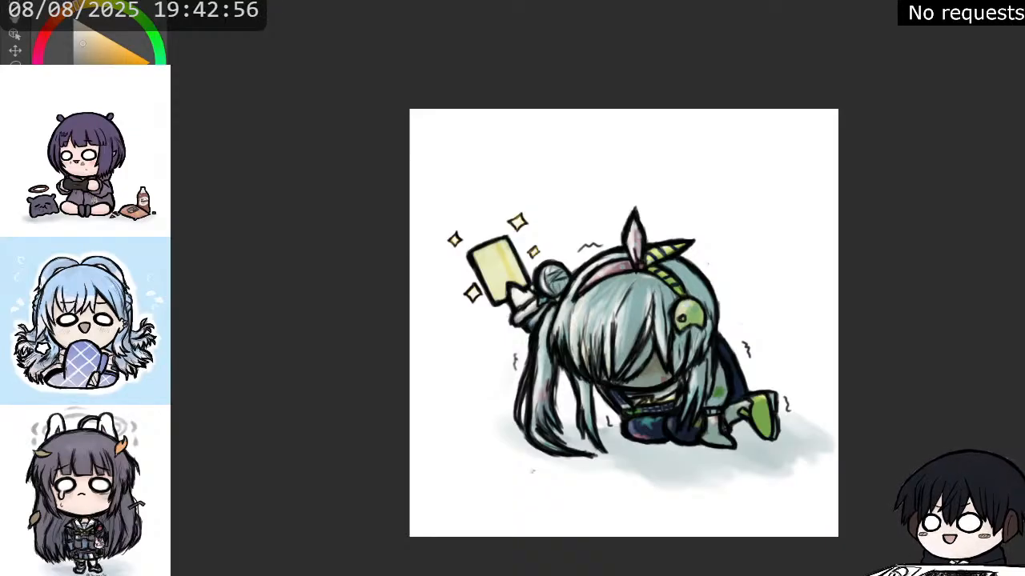
pyautogui.moveTo(624, 323); pyautogui.dragTo(594, 314)
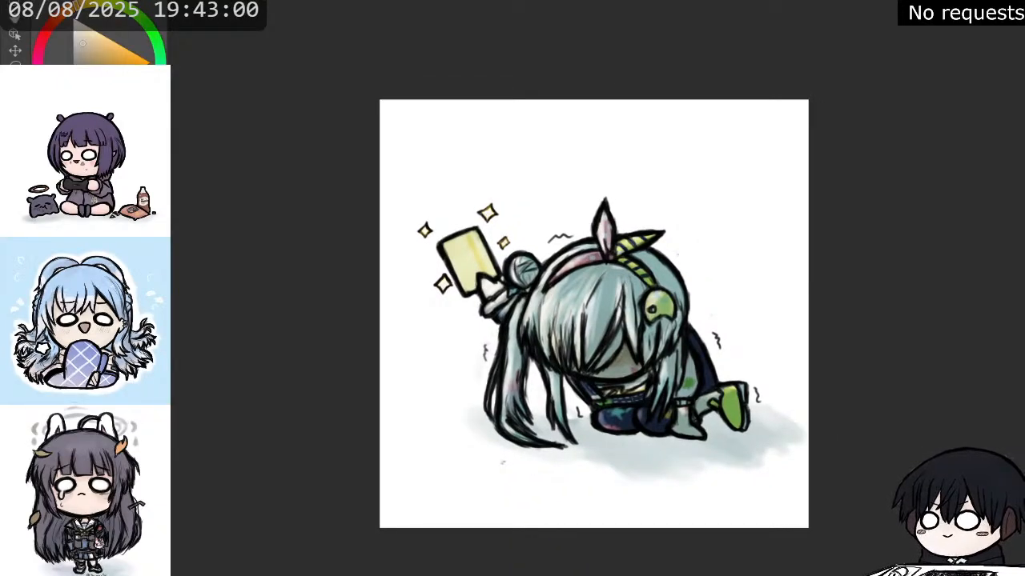